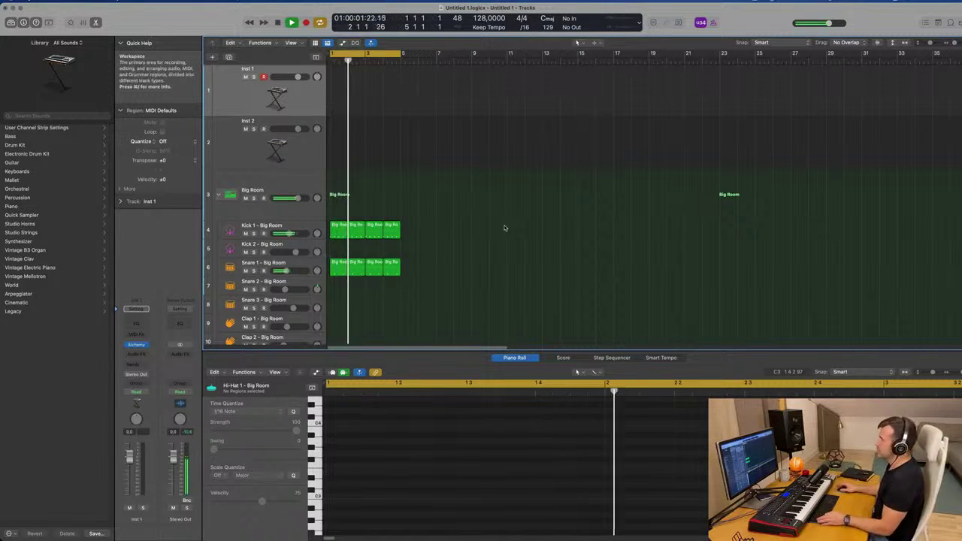
Review the note patterns in the first Kick 1, Snare 1 and Hi-Hat 1 regions while the drum loop plays
key("super+Right")
scroll(394, 218, "down", 1)
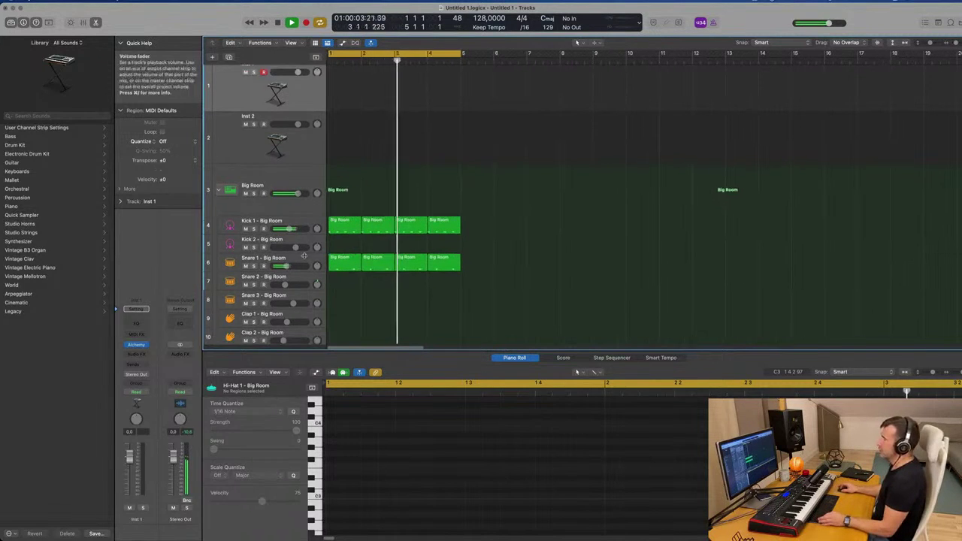
scroll(394, 218, "down", 5)
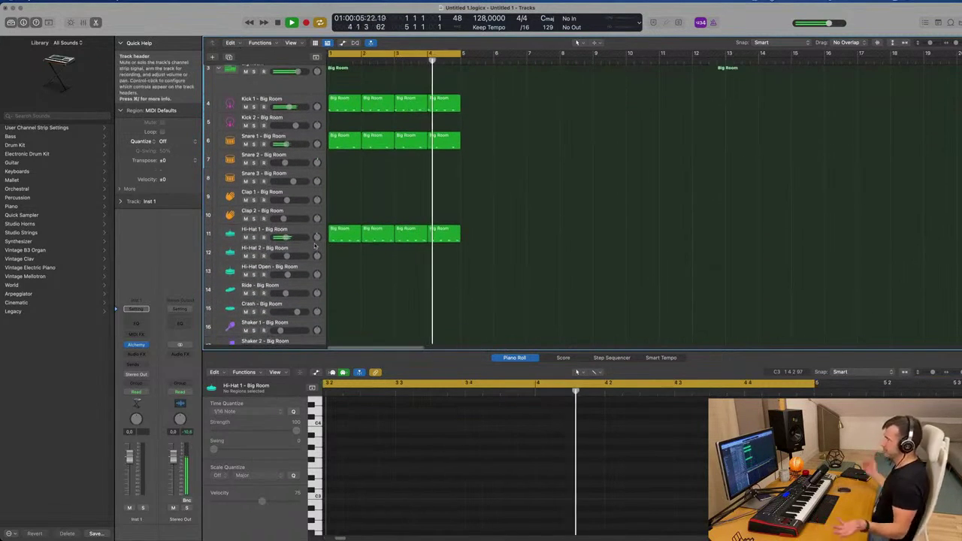
left_click(343, 108)
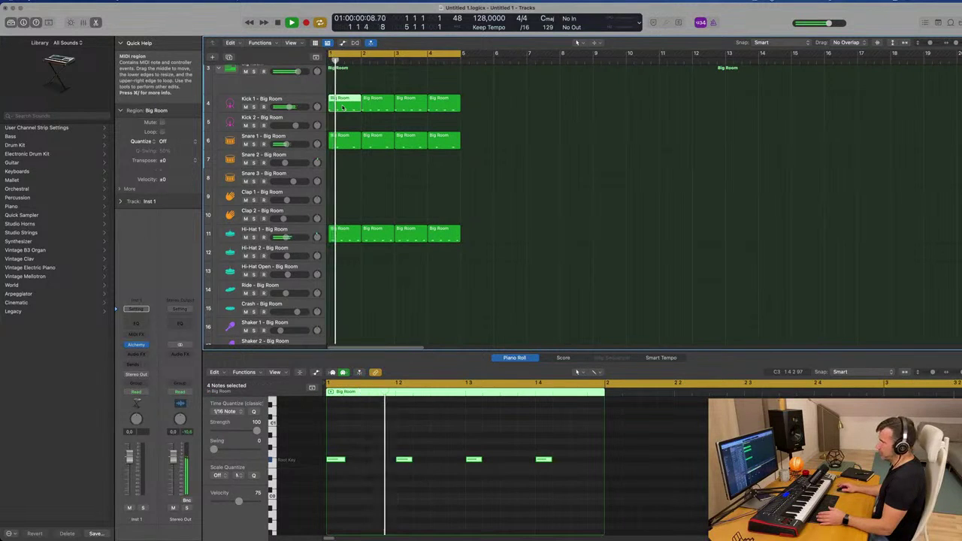
left_click(348, 146)
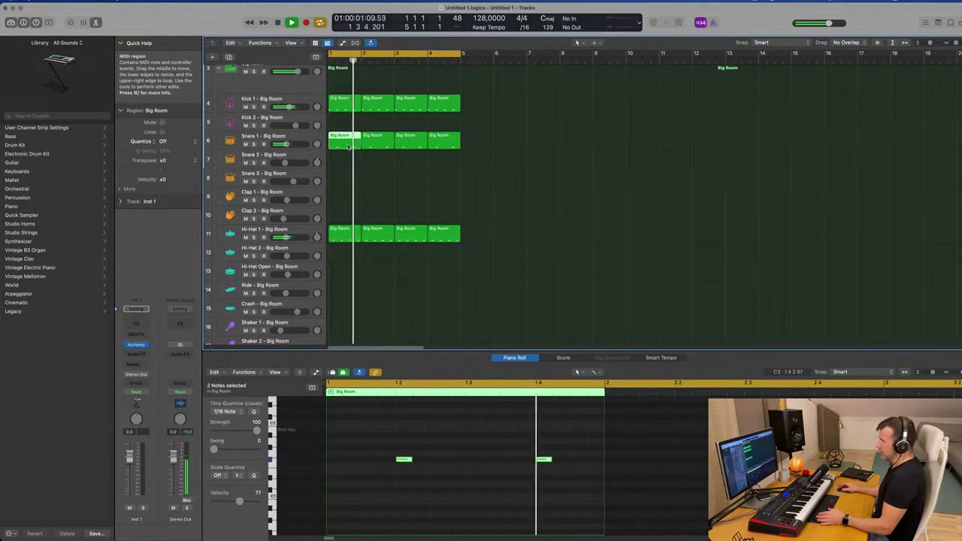
left_click(348, 234)
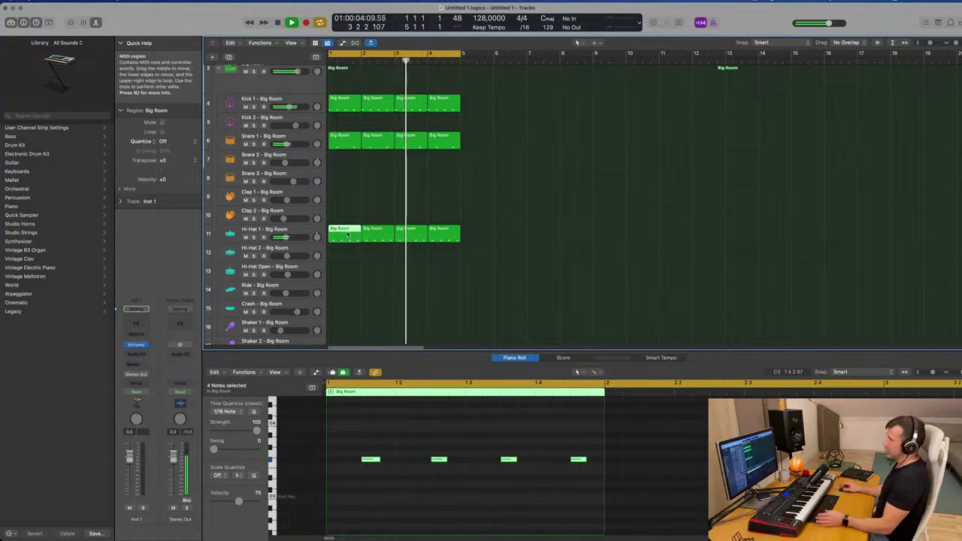
left_click(355, 273)
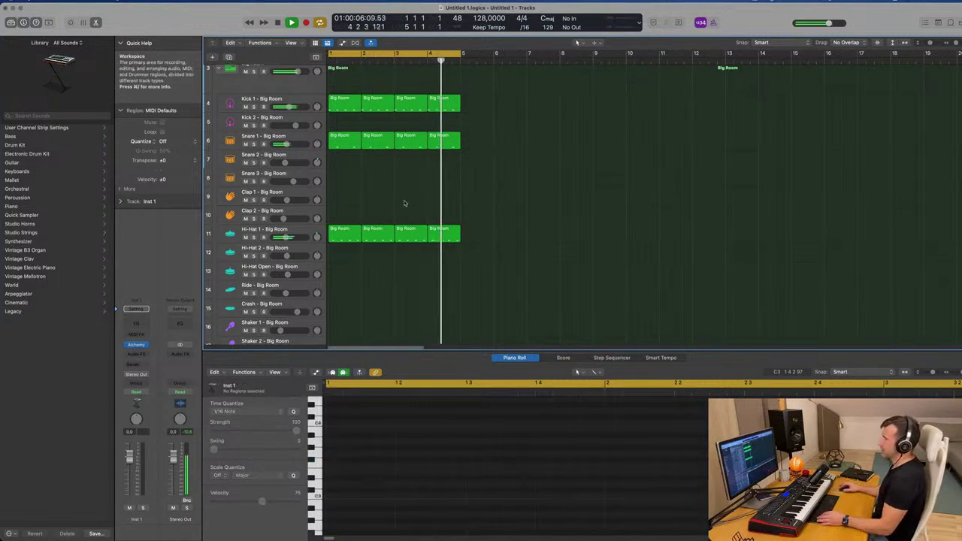
Open the Alchemy synth of the Inst 1 track and filter its presets to the Bass category
scroll(406, 203, "up", 5)
key("super+Right")
key("super+Left")
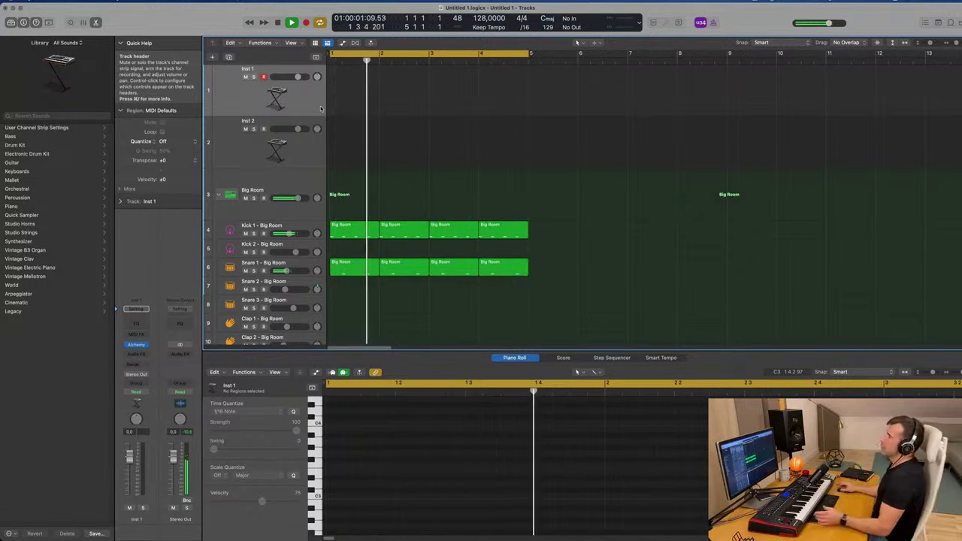
left_click(135, 346)
left_click_drag(576, 102, 560, 101)
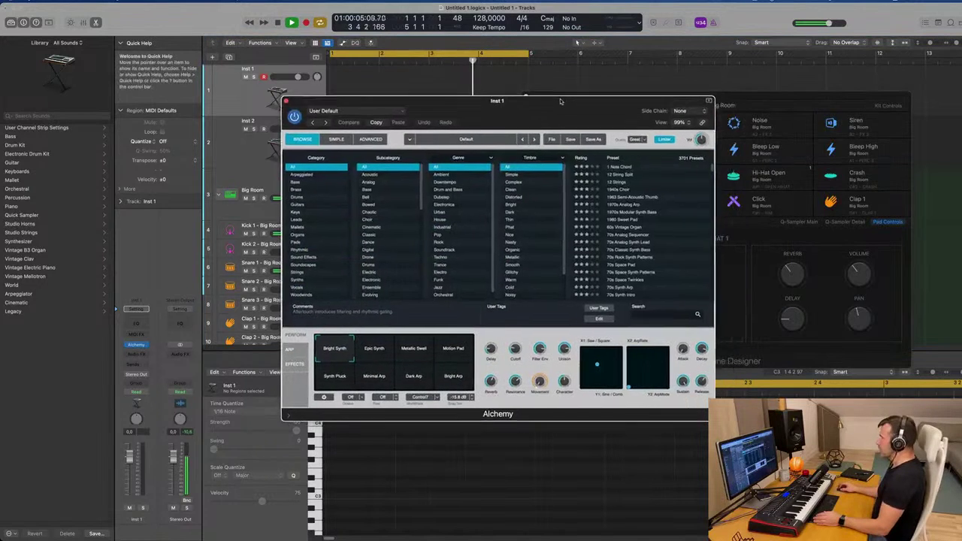
left_click(294, 183)
left_click_drag(537, 109, 588, 106)
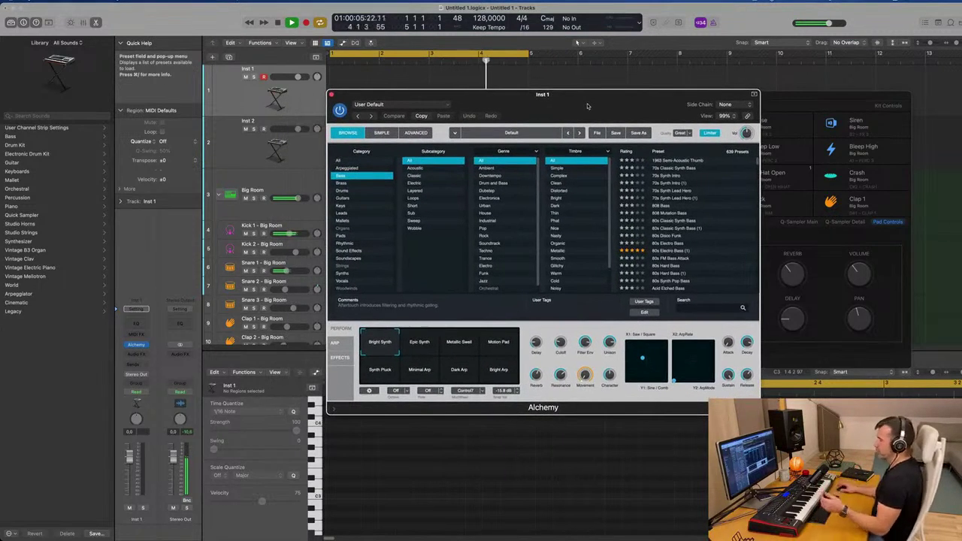
Audition the 1963 Semi-Acoustic Thumb preset, load 70s Classic Synth Bass instead and lower the bass track's volume
left_click(672, 161)
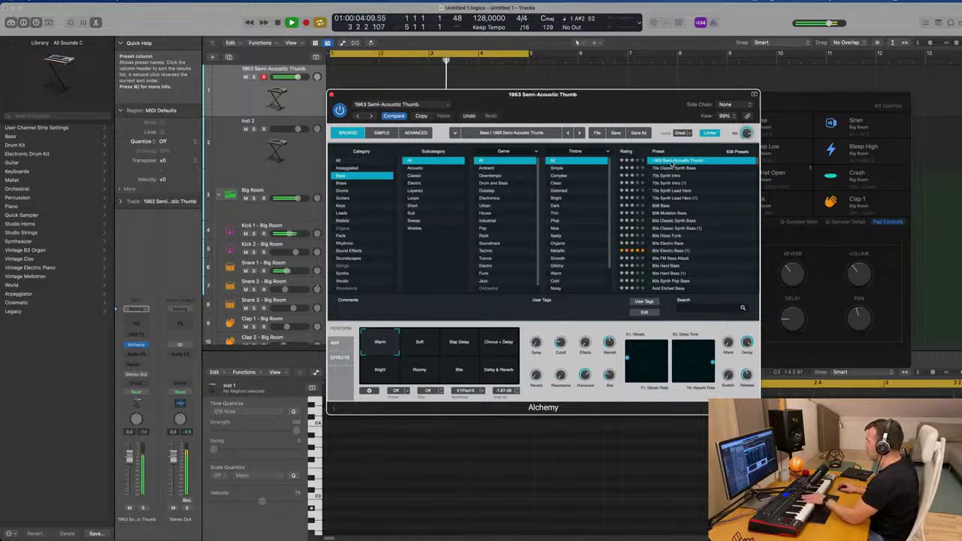
left_click(672, 168)
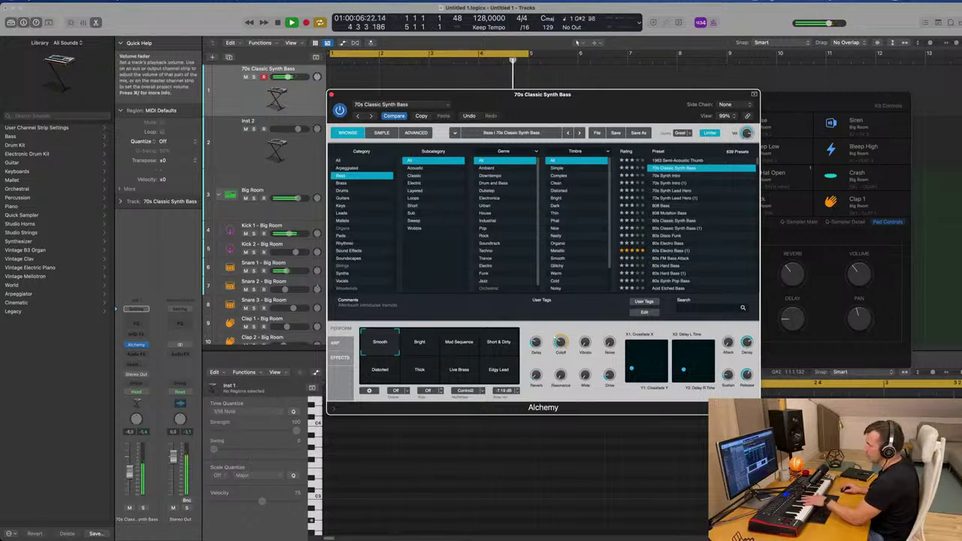
left_click(132, 482)
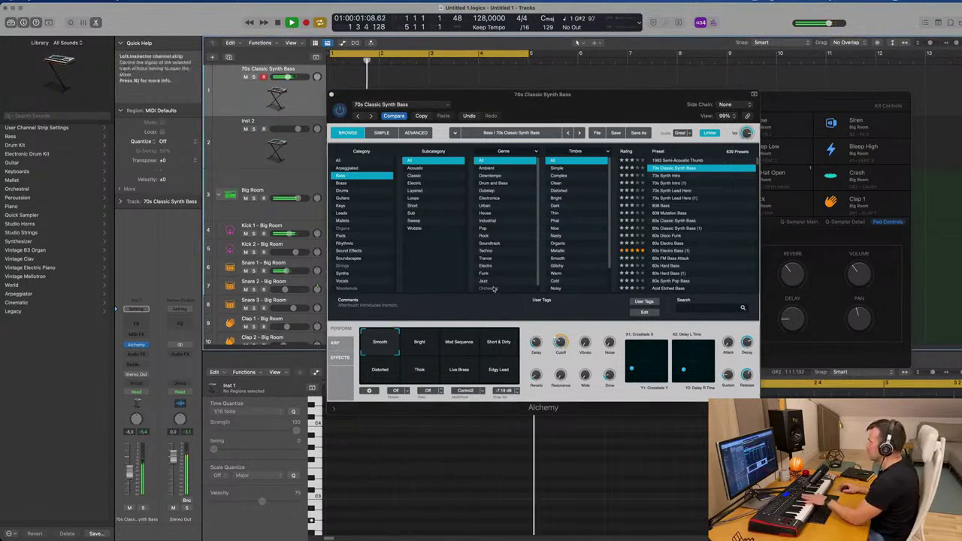
left_click(561, 350)
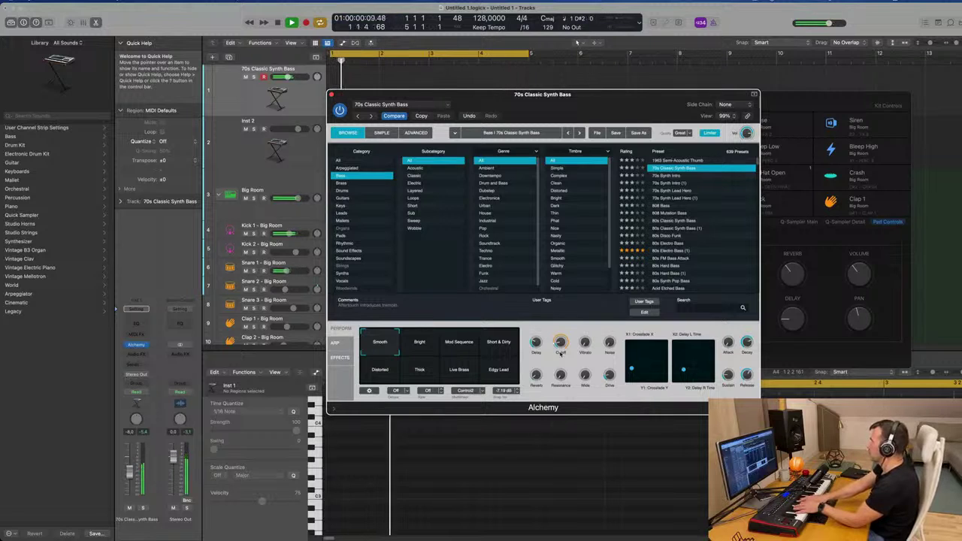
Record a bass line over the drum loop on the 70s Classic Synth Bass track and play it back with the synth window moved aside
key("r")
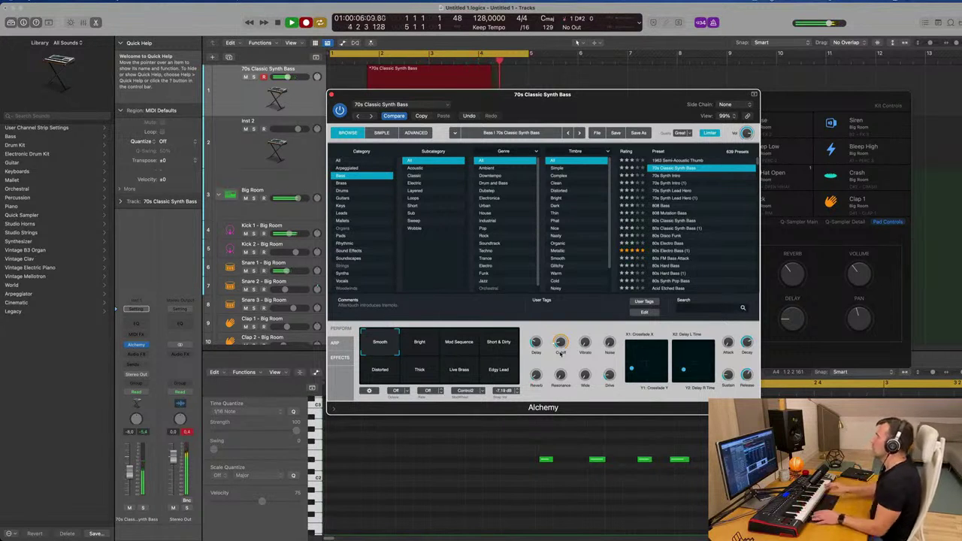
key("space")
key("space")
left_click_drag(635, 94, 938, 131)
key("space")
key("space")
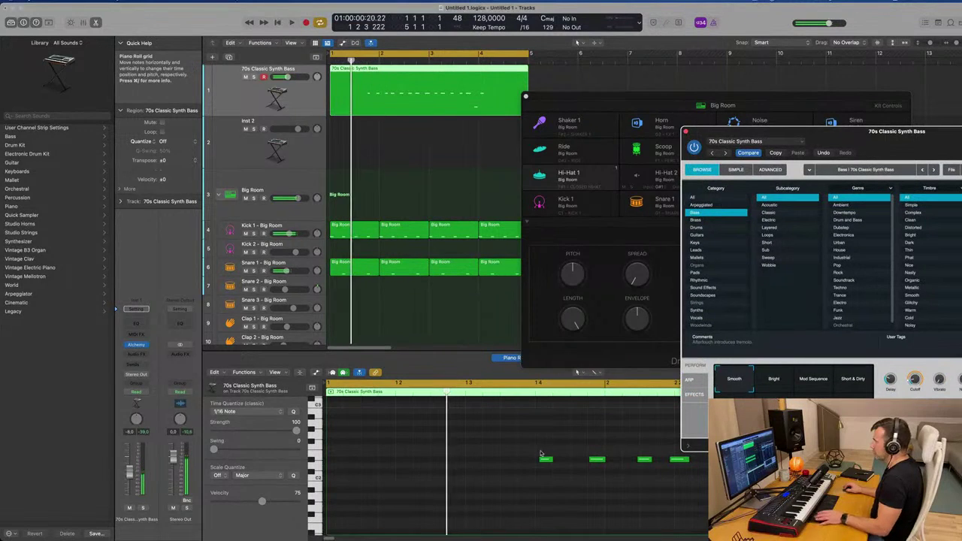
Quantize the recorded bass notes to 1/16 Note and shift the part one bar earlier, with the region starting at bar 1
left_click(541, 451)
key("space")
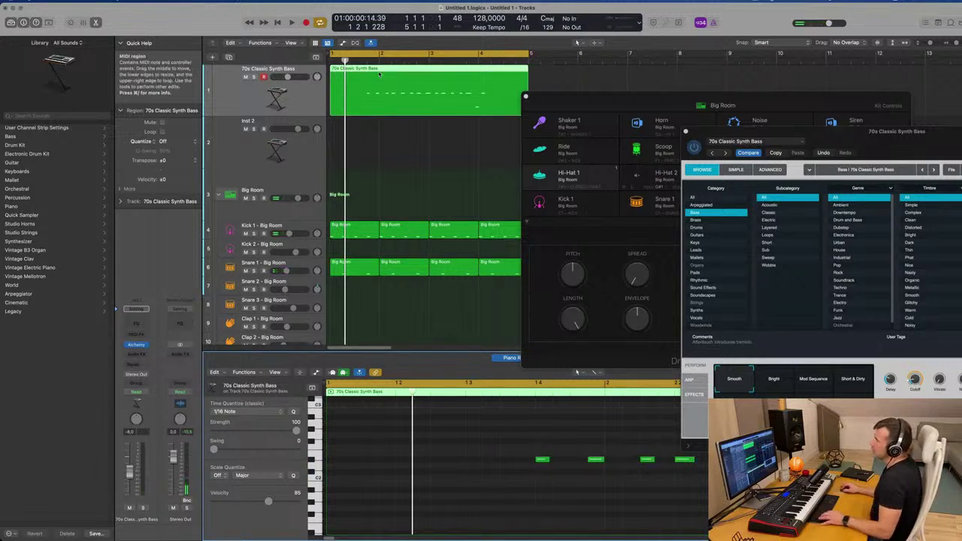
mouse_move(378, 69)
left_mouse_down()
mouse_move(404, 73)
mouse_move(385, 72)
left_mouse_up()
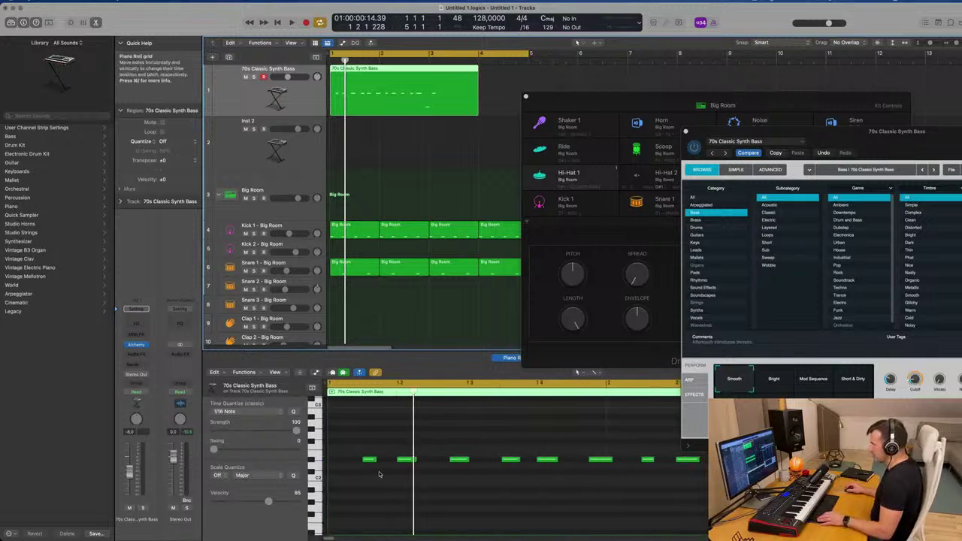
Move the first bass note to the start of bar 1, place a copy of it half a beat later and play the loop
left_click(366, 460)
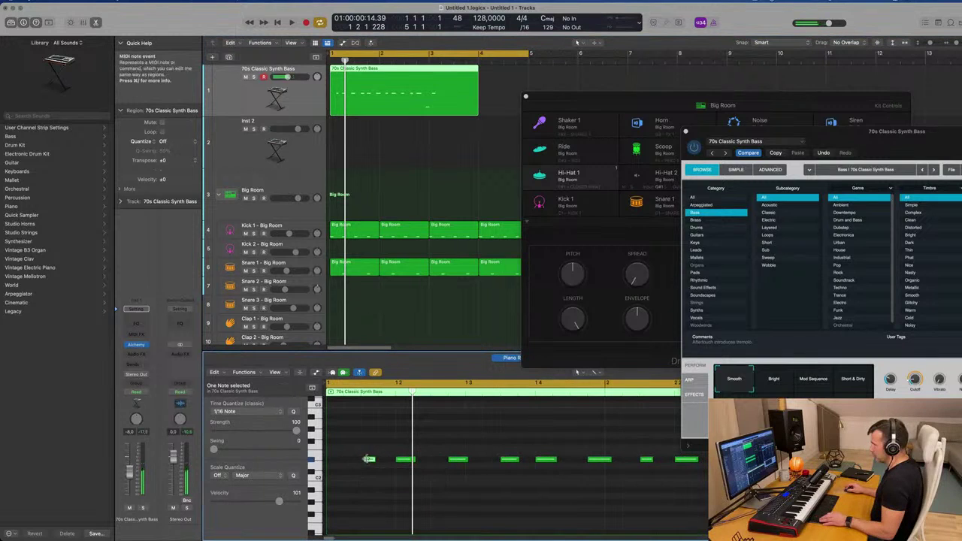
left_click_drag(366, 459, 321, 464)
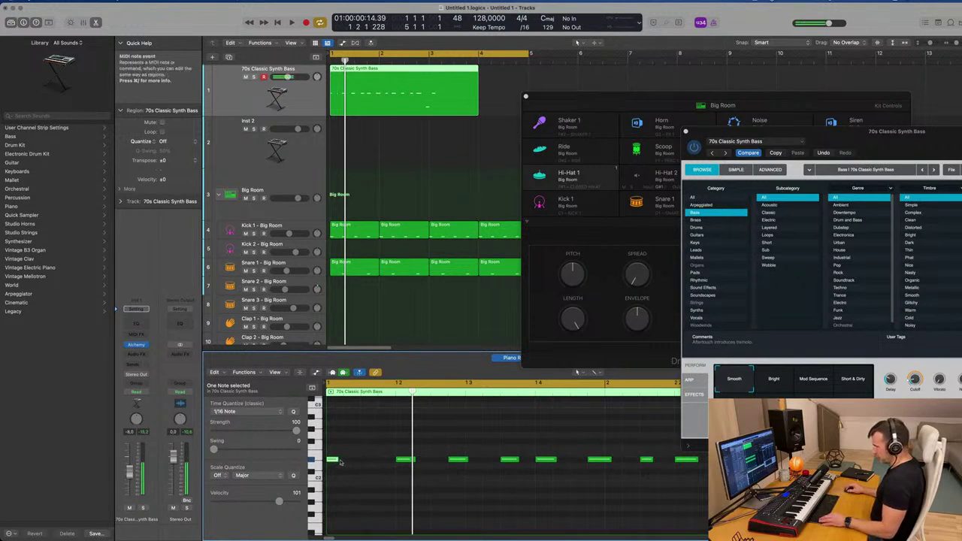
left_click_drag(340, 462, 368, 462)
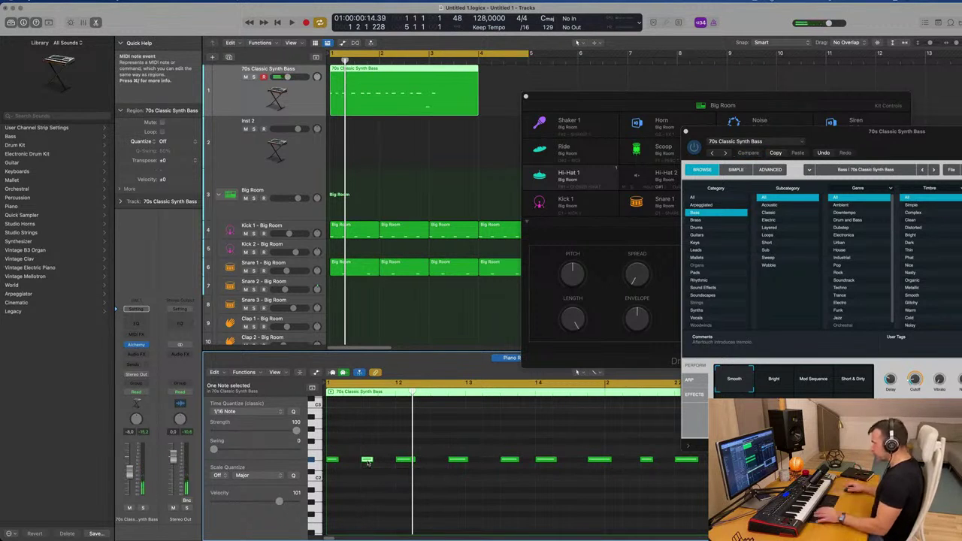
left_click(381, 150)
key("space")
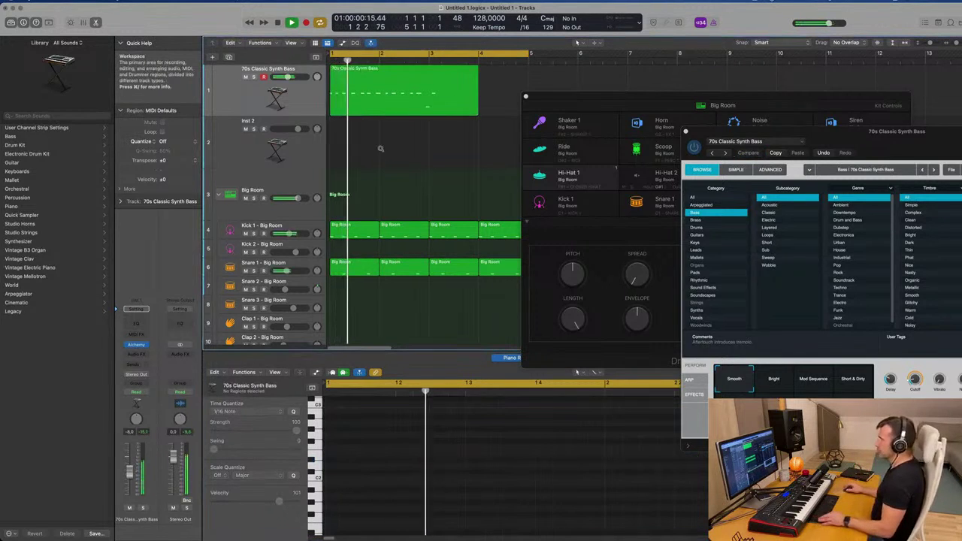
Shorten the bass note at 1 4 4 1 to a length of 0 0 1 0 and play back the region
left_click(389, 98)
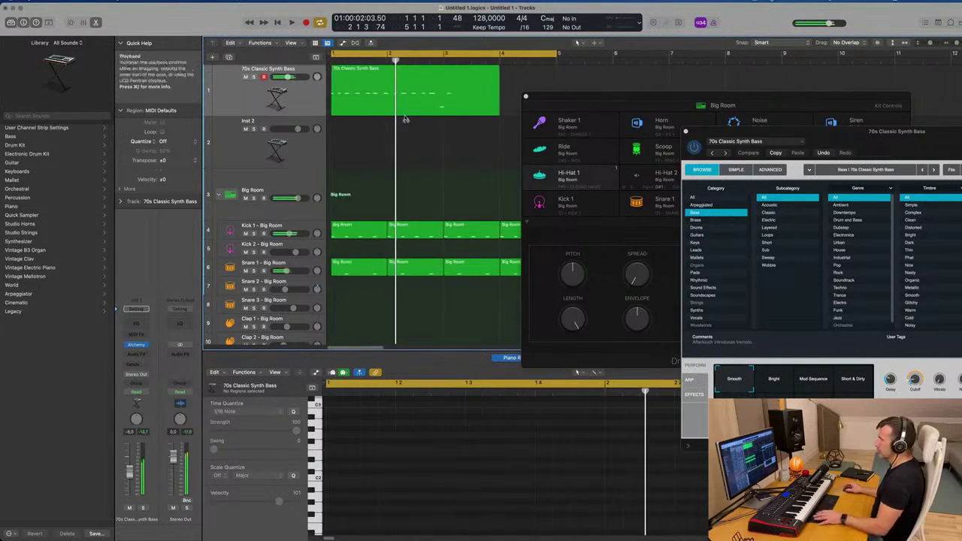
key("space")
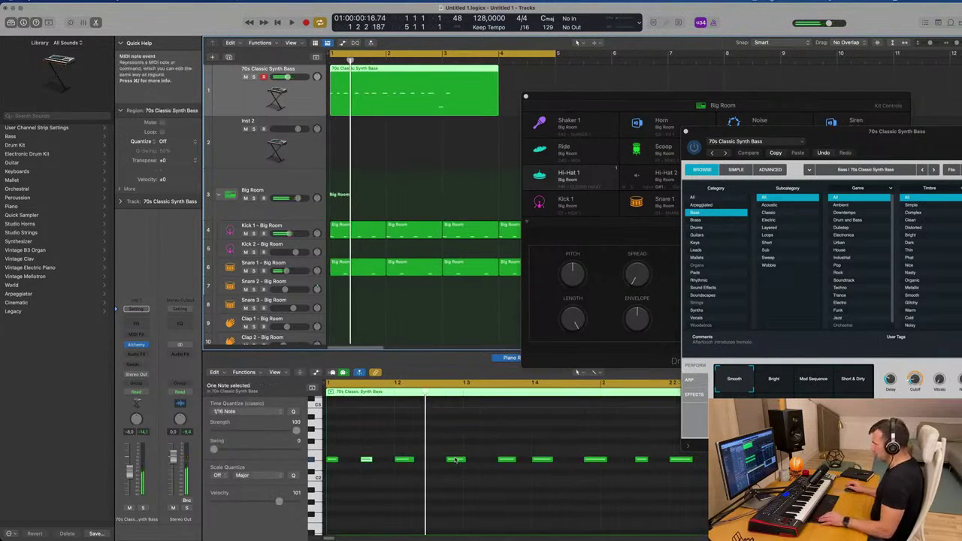
key("super+Left")
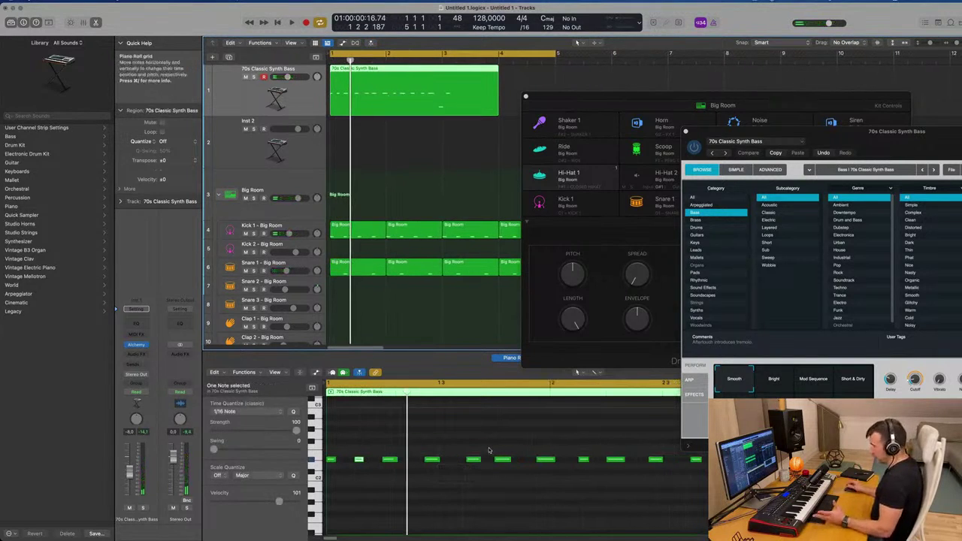
left_click(548, 460)
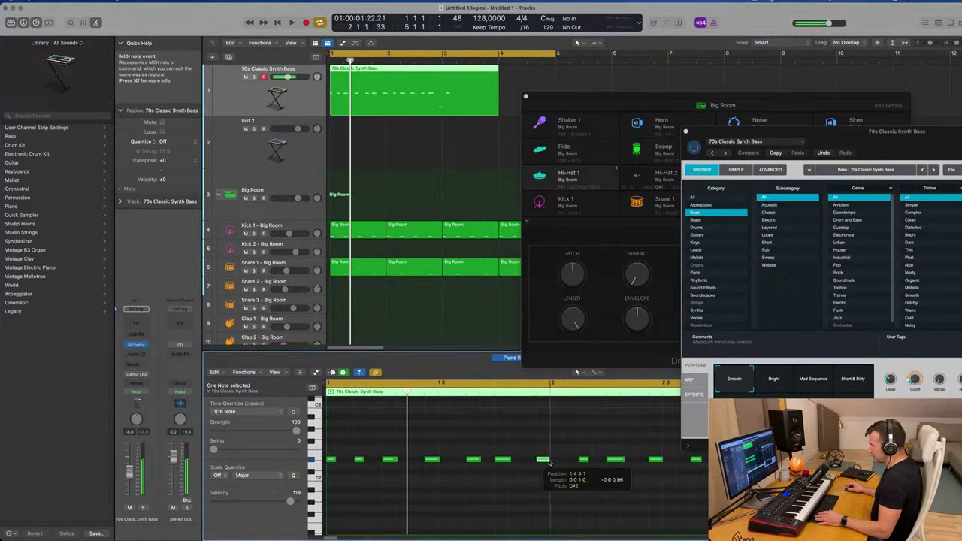
key("space")
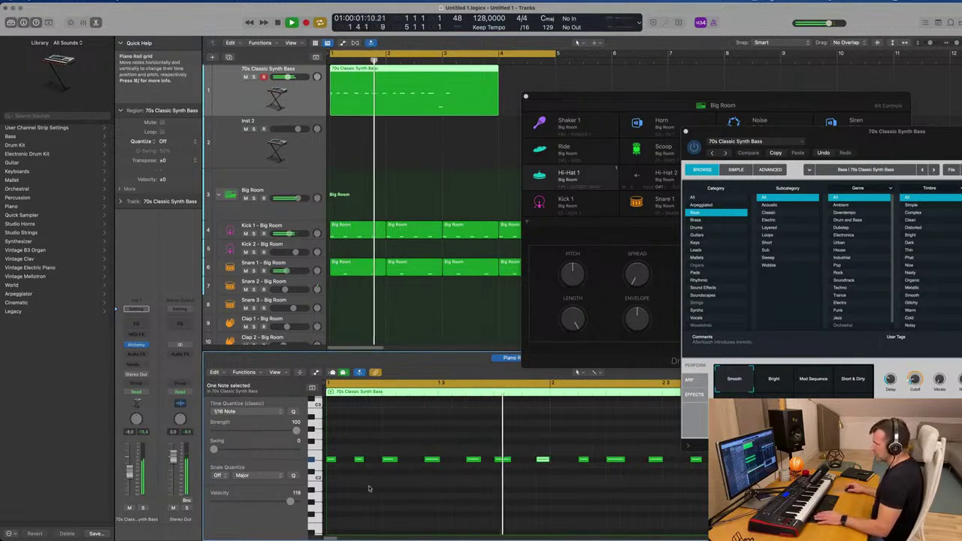
key("space")
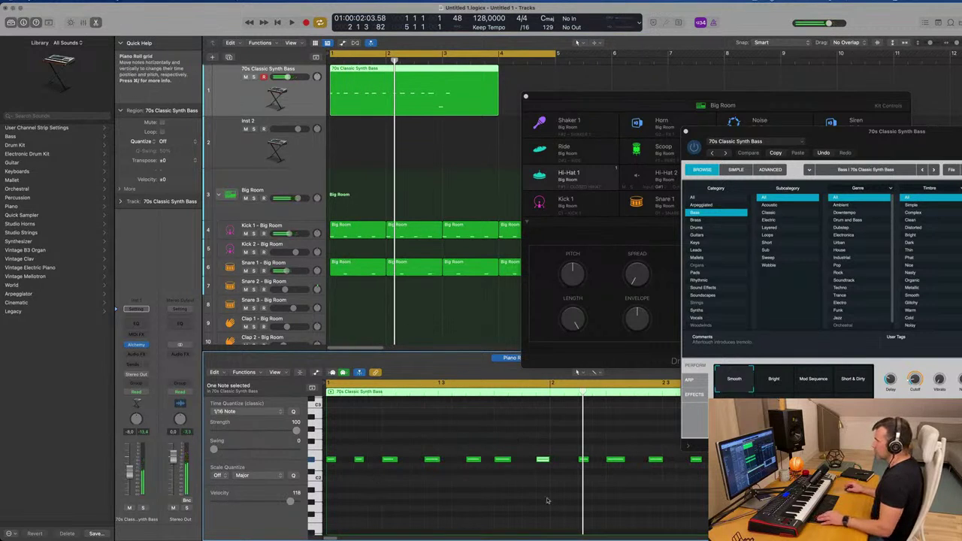
Delete the bass notes from 1 4 4 1 onward, copy the preceding three-note group into their place and play it back
key("super+Left")
key("super+Left")
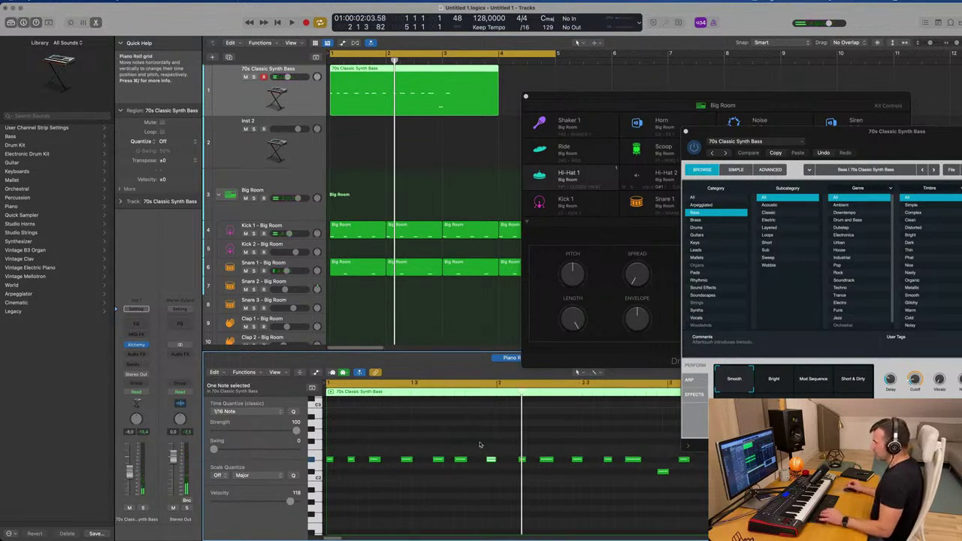
key("super+Left")
left_click_drag(475, 451, 683, 479)
mouse_move(477, 455)
left_mouse_down()
mouse_move(391, 470)
mouse_move(394, 462)
mouse_move(484, 467)
left_mouse_up()
key("space")
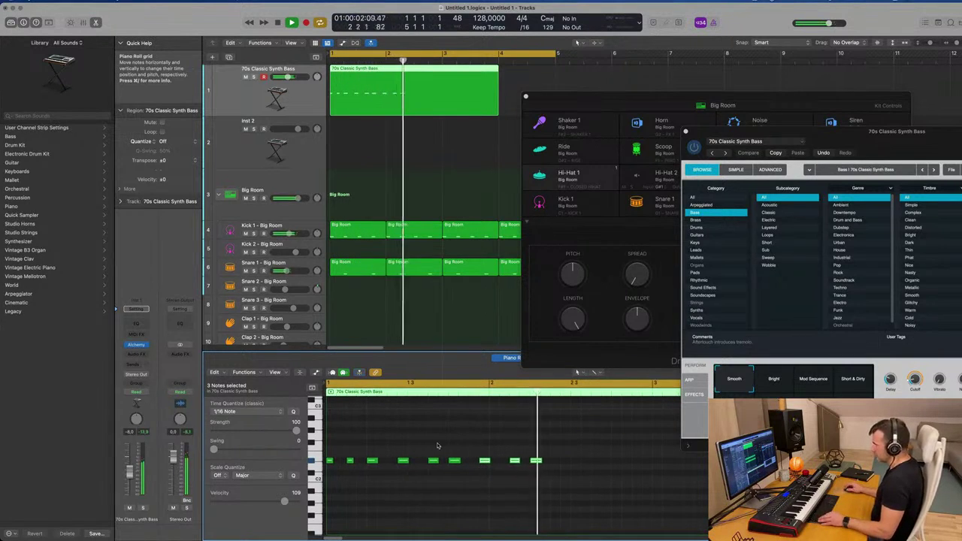
Copy the three-note bass group another half bar further along in bar 2 and play the extended pattern
key("space")
left_click(490, 472)
left_click_drag(490, 472, 569, 467)
key("space")
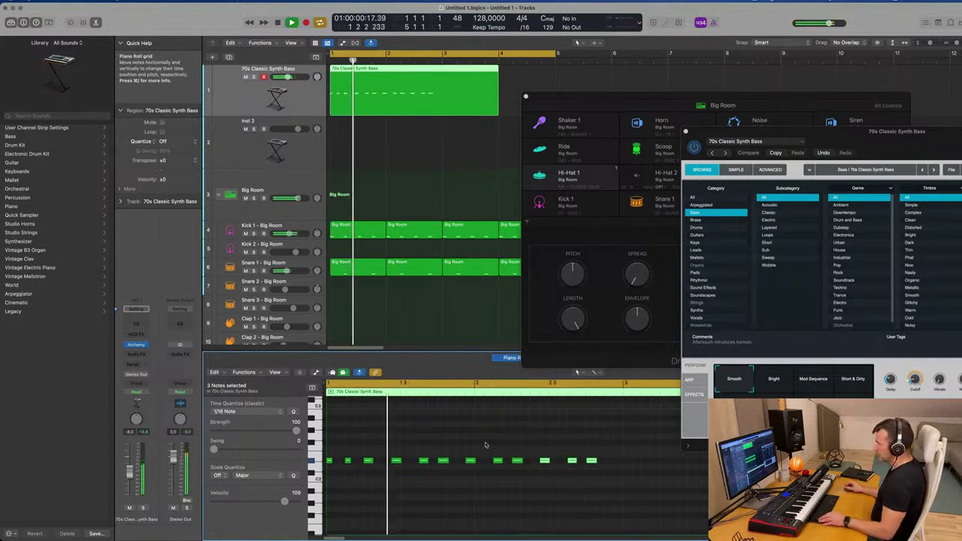
scroll(483, 445, "down", 1)
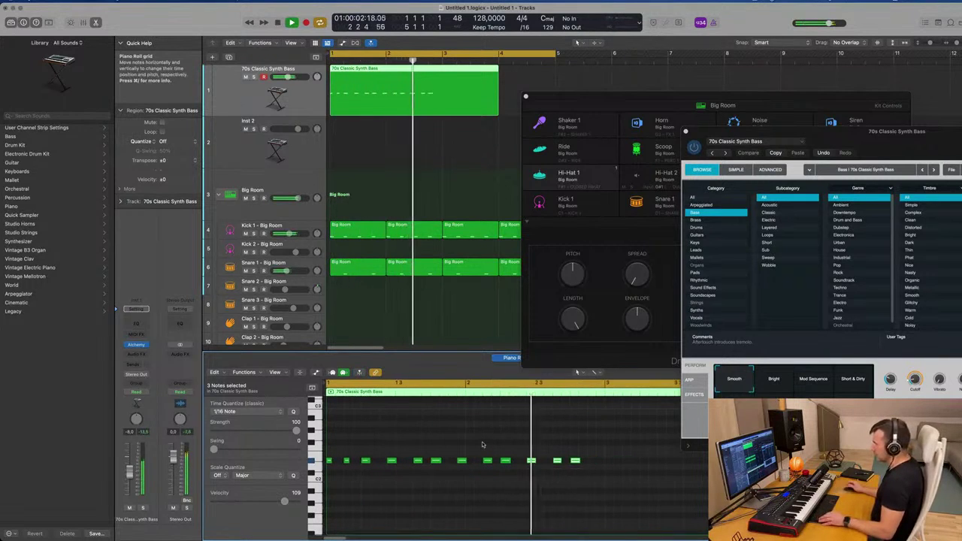
key("space")
Copy the last bass note of the pattern to position 2 4 4 1, keeping its pitch at D#2
scroll(541, 451, "down", 1)
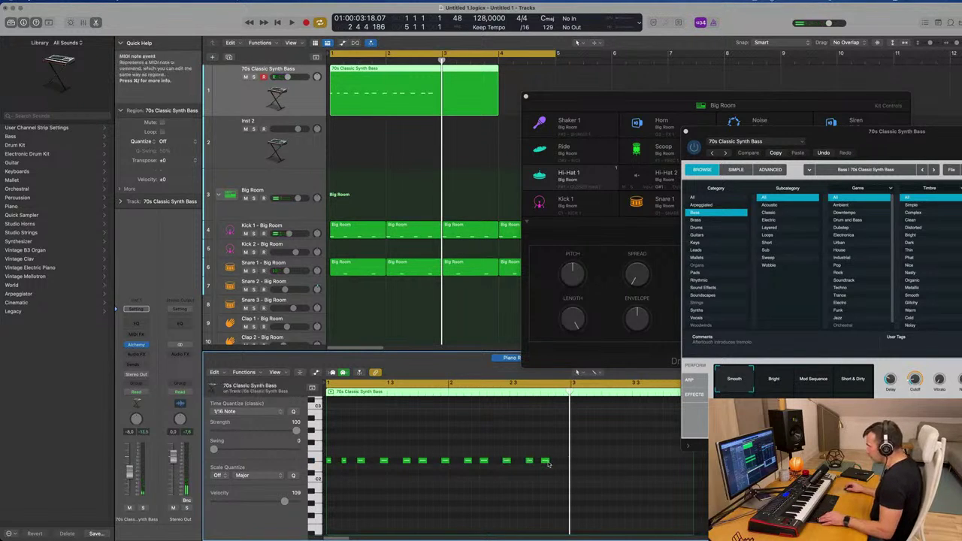
left_click(545, 460)
scroll(553, 462, "up", 2)
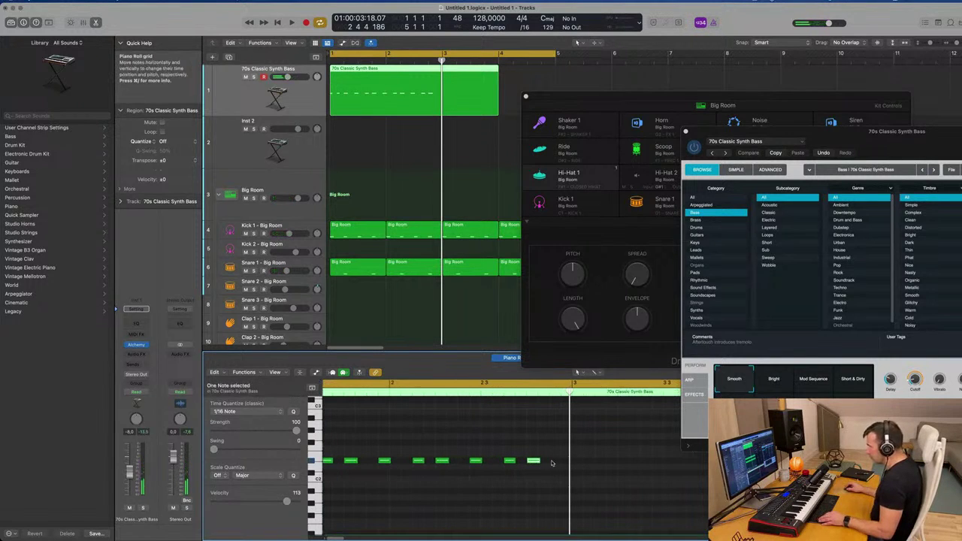
left_click_drag(535, 463, 552, 465)
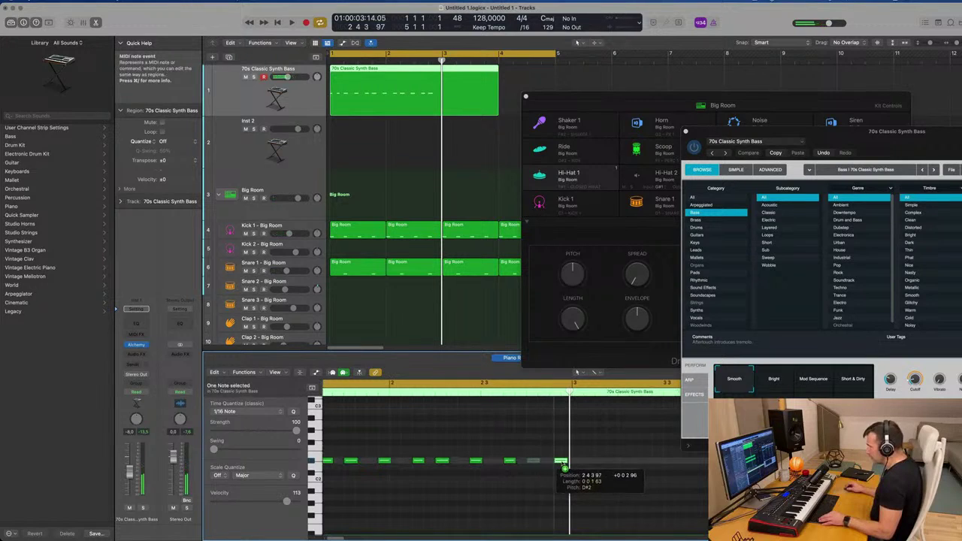
left_click_drag(572, 468, 571, 467)
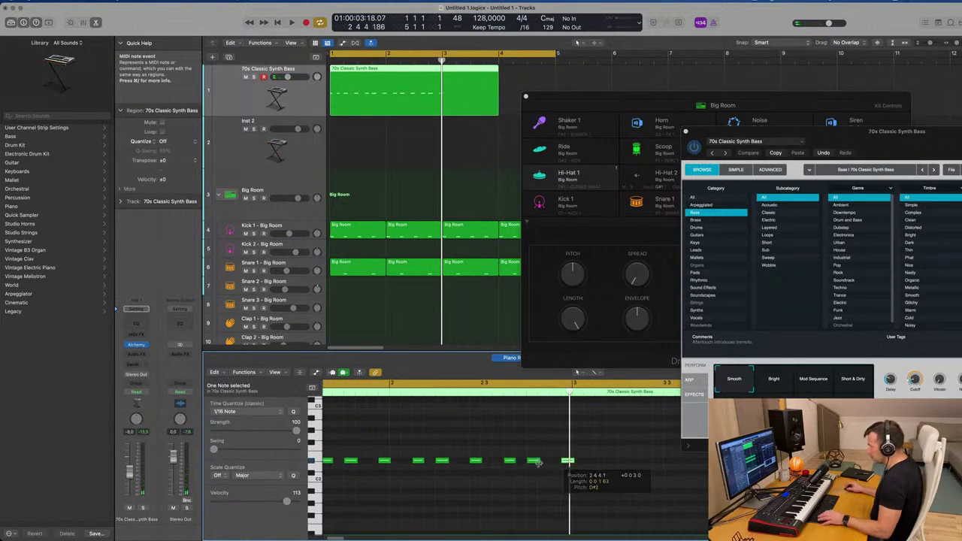
Play the end of the bass pattern, split the bass region at bar 3 and delete the empty part after it
key("space")
scroll(526, 473, "down", 2)
scroll(474, 480, "down", 2)
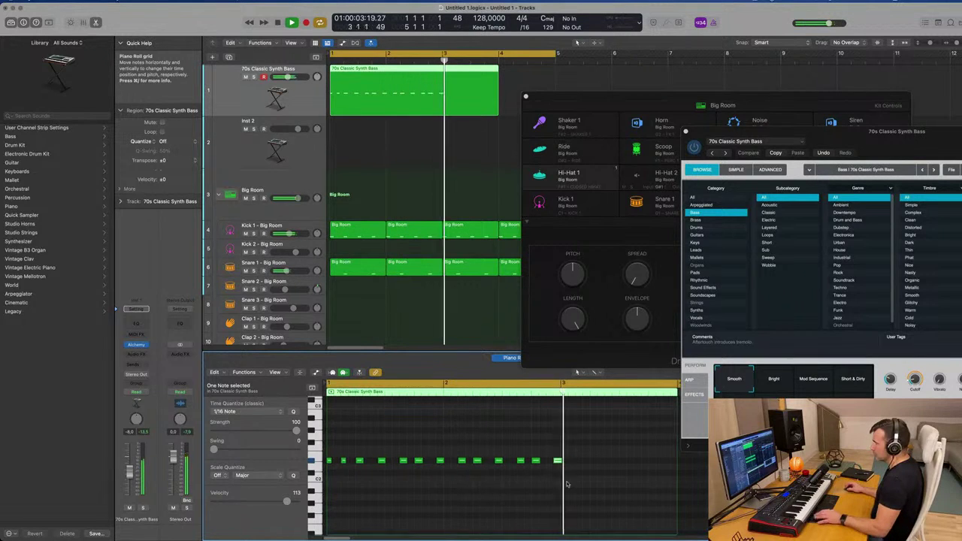
key("space")
left_click_drag(452, 450, 565, 470)
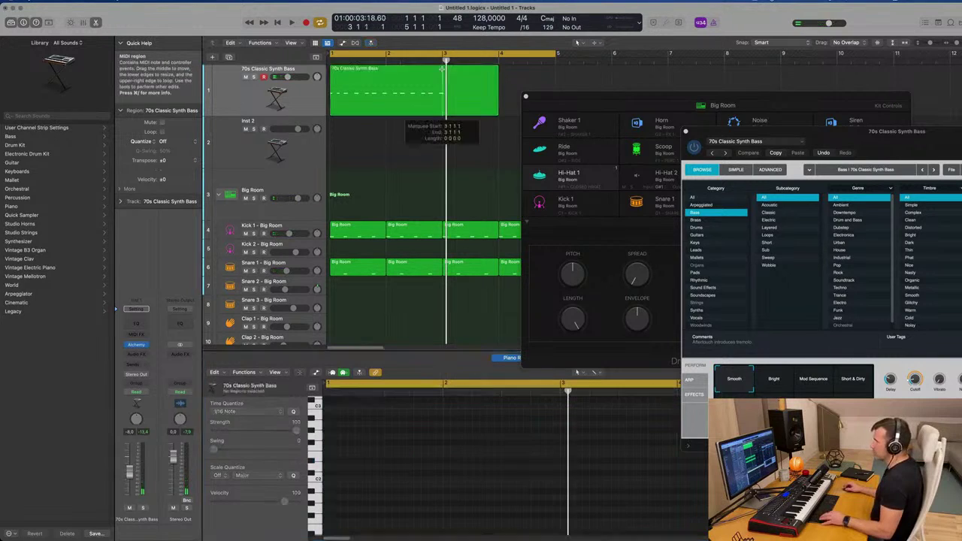
key("super+t")
left_click(547, 186)
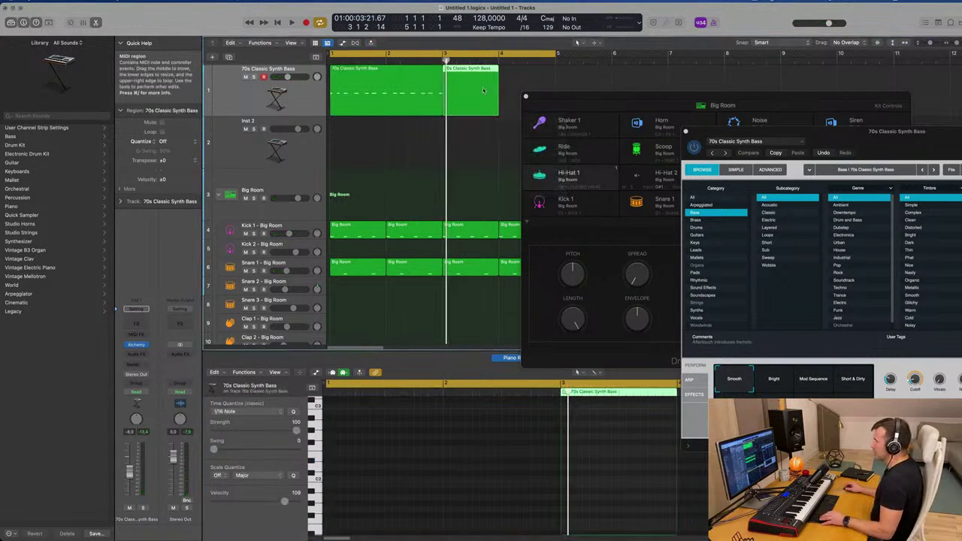
key("Delete")
Play back the trimmed two-bar region and shift its last bass note 80 ticks earlier, keeping the pitch at D#2
key("Return")
key("space")
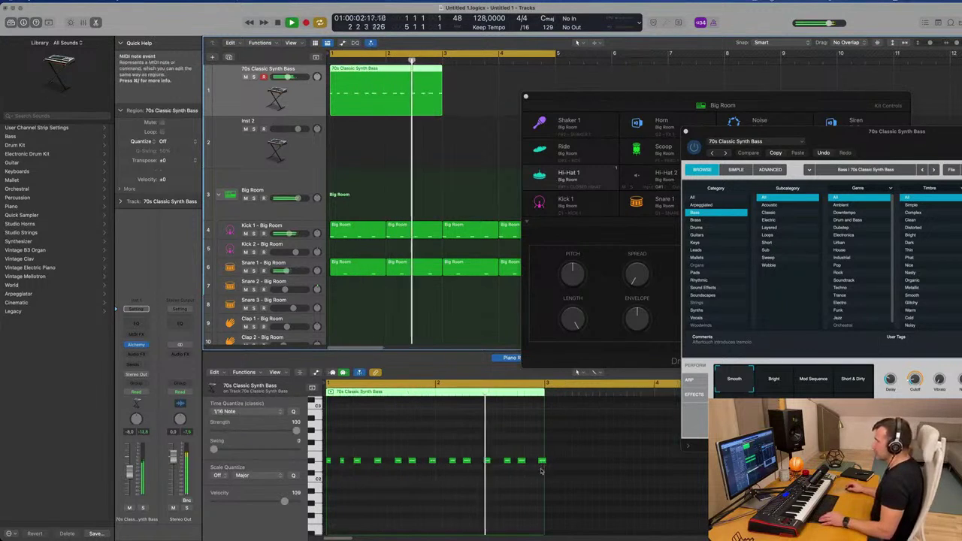
key("space")
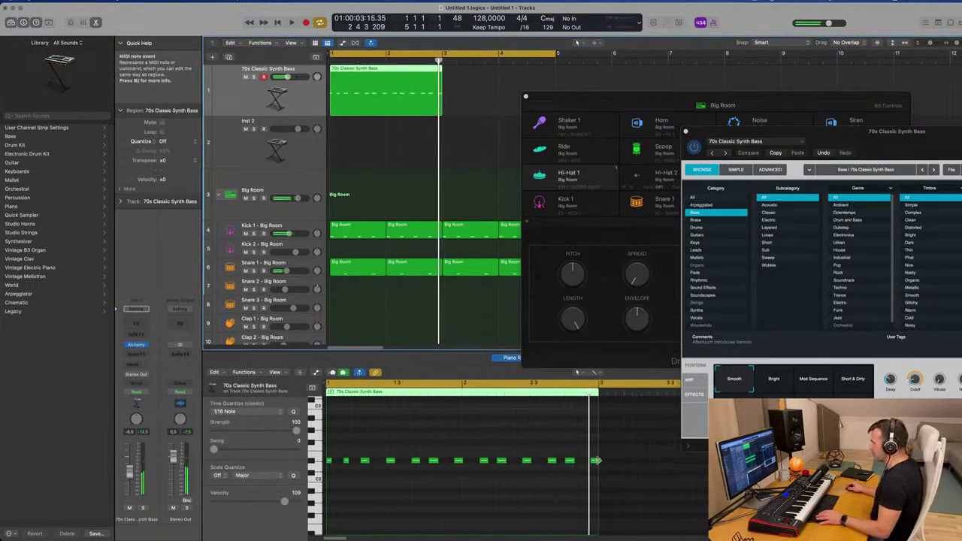
left_click(595, 461)
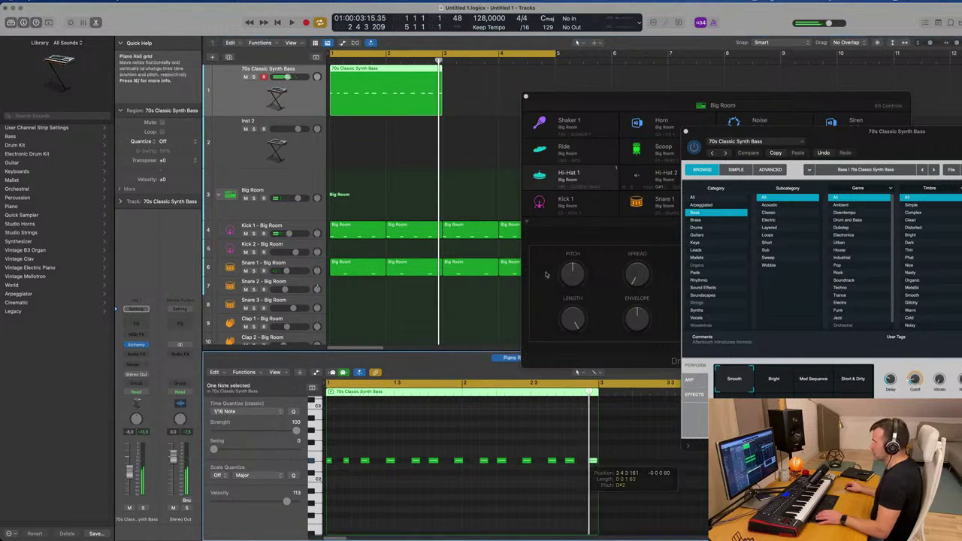
Repeat the two-bar bass region across bars 3 and 4, select both regions and play them from the start
key("super+r")
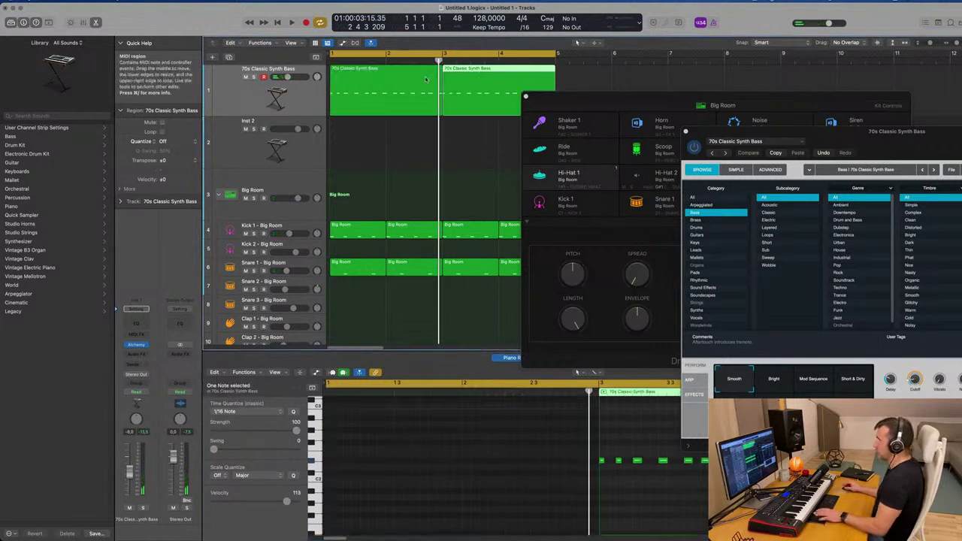
key("Return")
key("space")
key("super+Left")
left_click(391, 97, "shift")
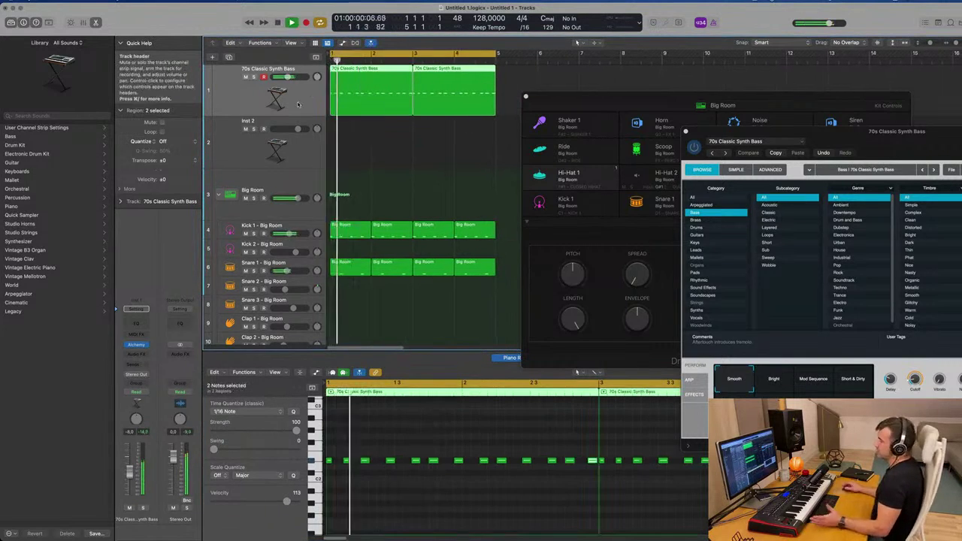
Insert a stereo Compressor on the bass channel and set its side chain to Kick 1 - Big Room (Inst 3)
left_click(142, 345)
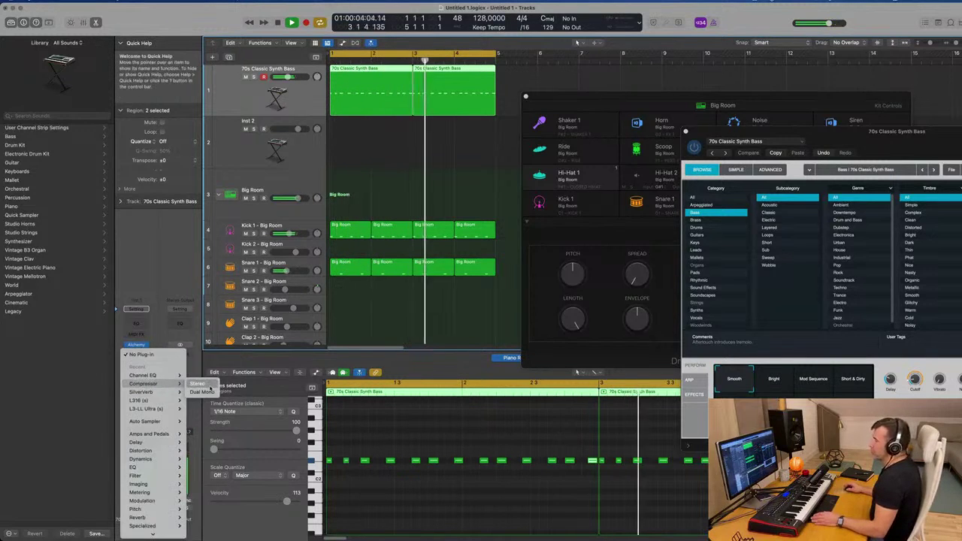
left_click(460, 185)
left_click(648, 111)
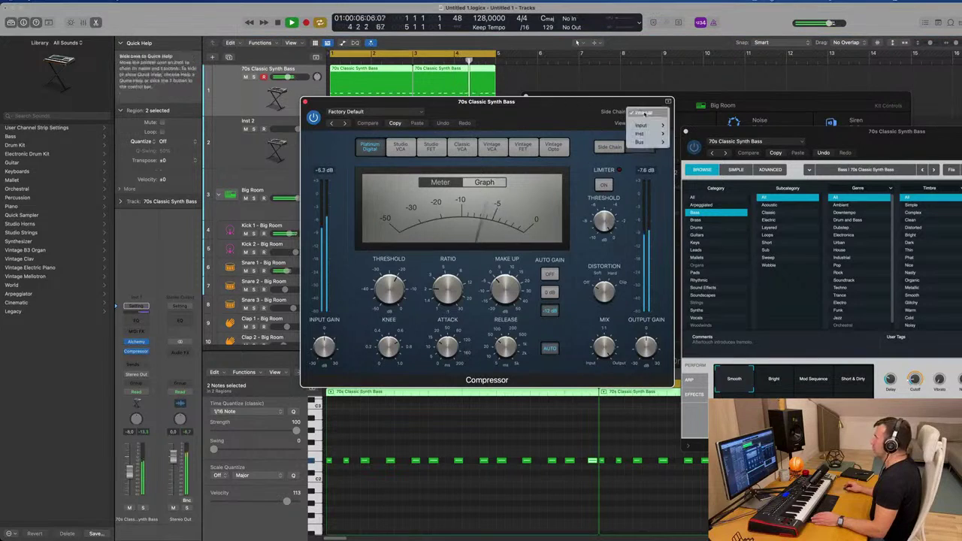
mouse_move(645, 134)
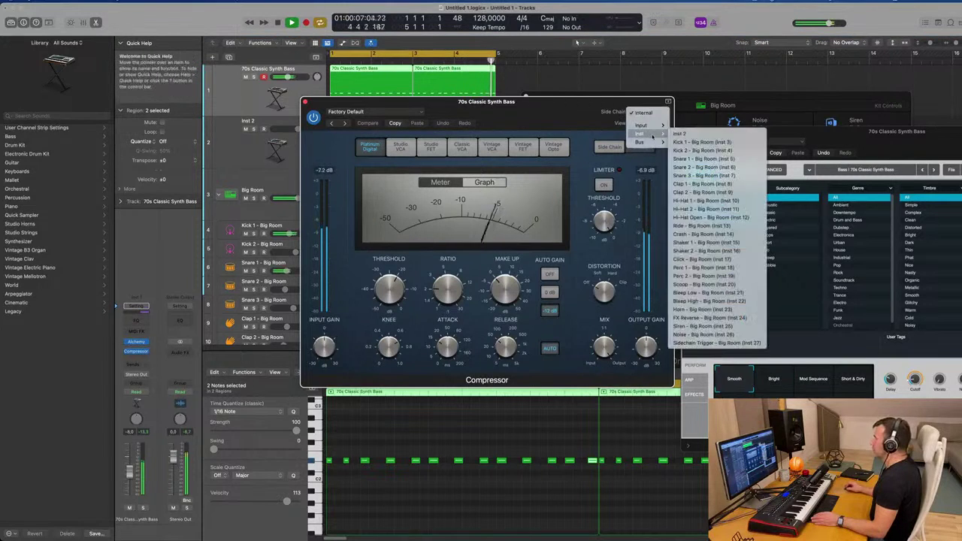
left_click(695, 143)
left_click_drag(579, 111, 624, 111)
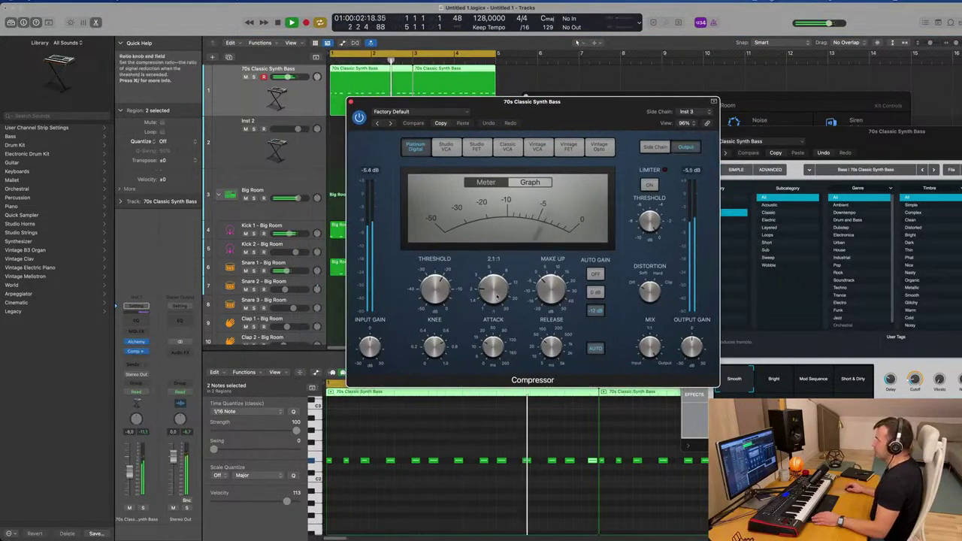
Adjust the Compressor's ratio during playback and compare the bass with the plug-in bypassed and active
left_click_drag(496, 288, 499, 277)
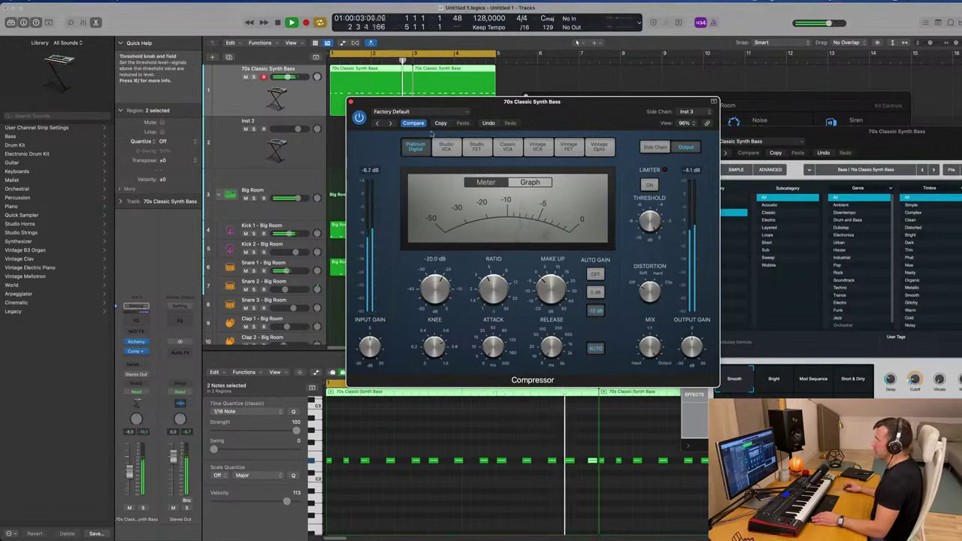
left_click_drag(497, 103, 525, 106)
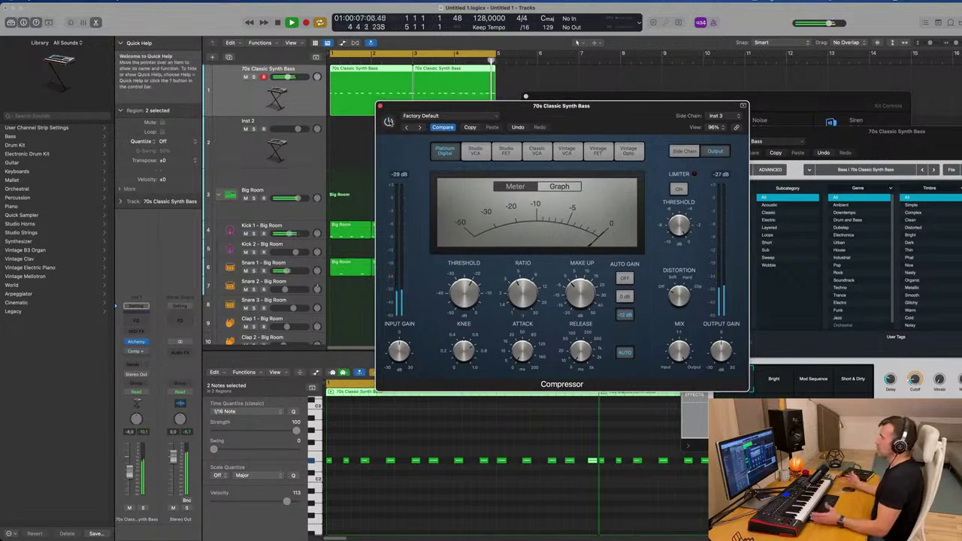
left_click(388, 121)
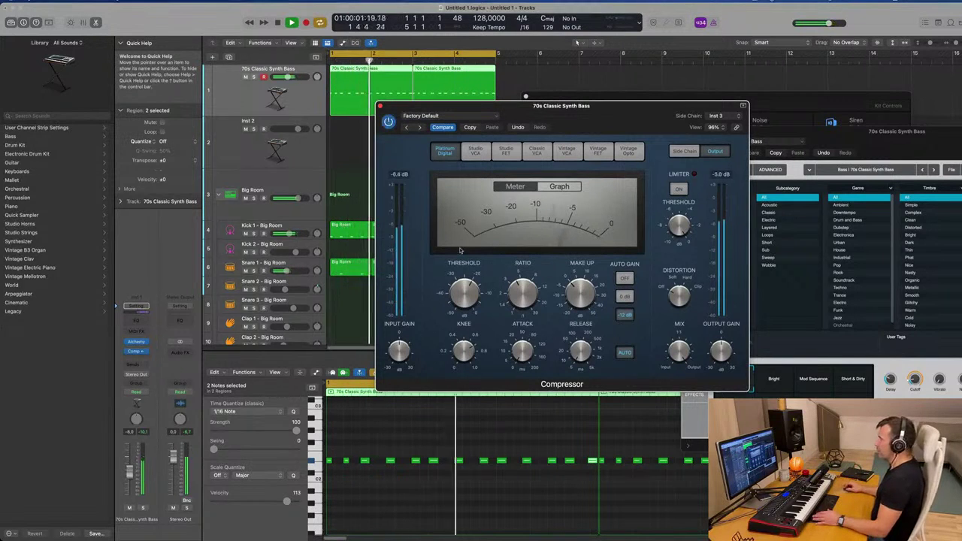
mouse_move(461, 291)
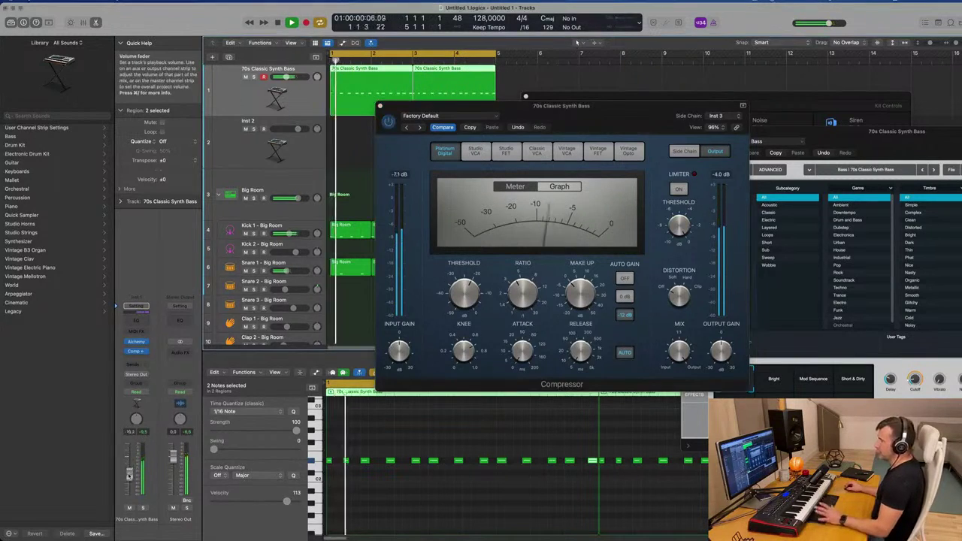
Compare the bass with and without the Compressor again and lower the bass channel's volume to about -11.2 dB
left_click(137, 342)
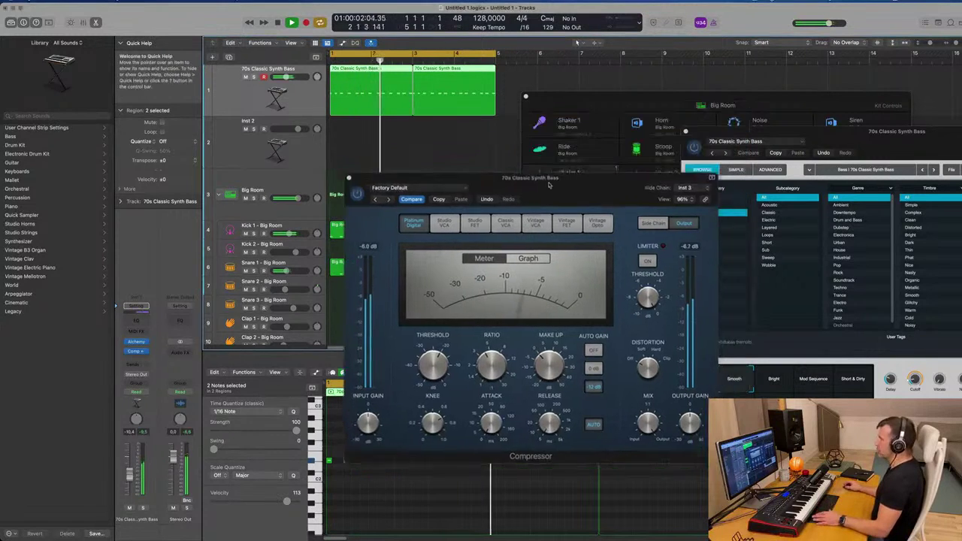
left_click(136, 342)
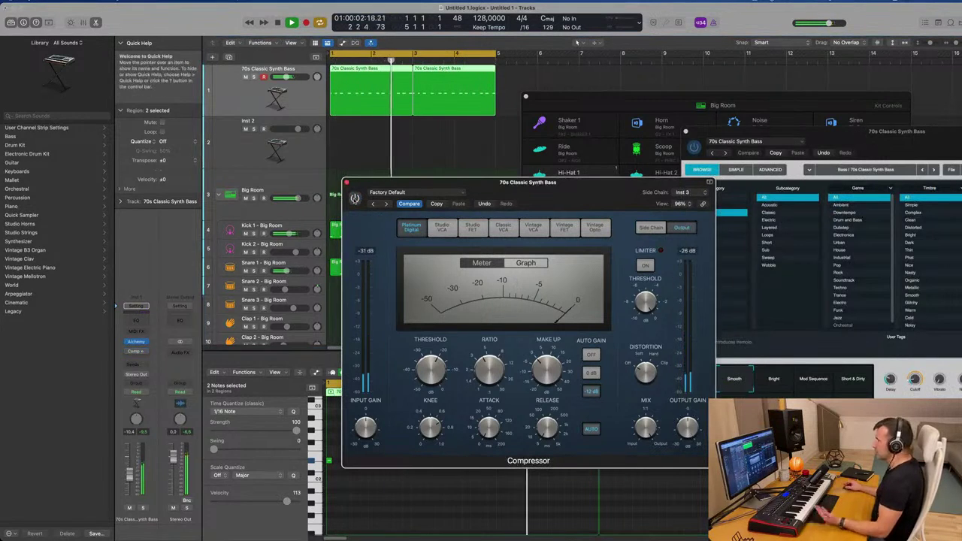
left_click(130, 475)
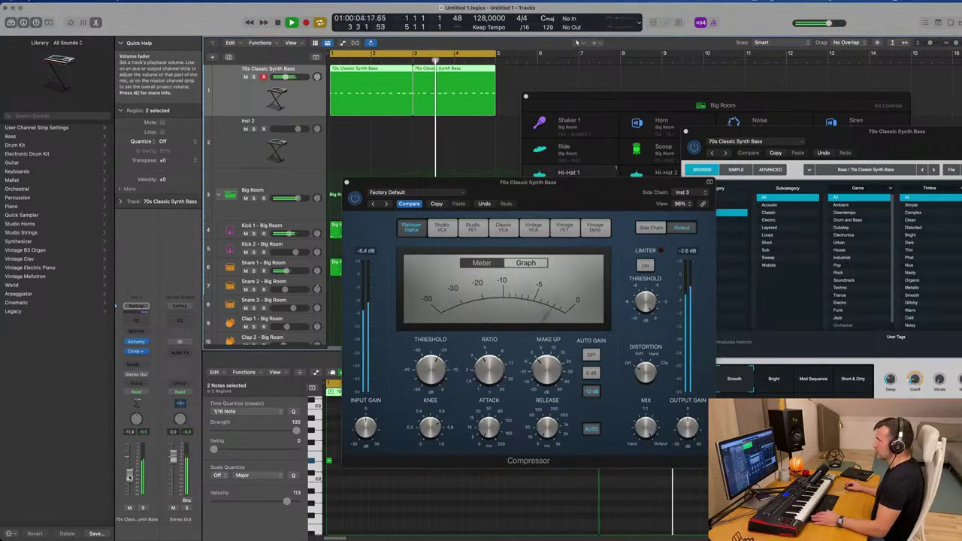
Join the two bass regions into one four-bar region and open it in the Piano Roll
left_click(752, 106)
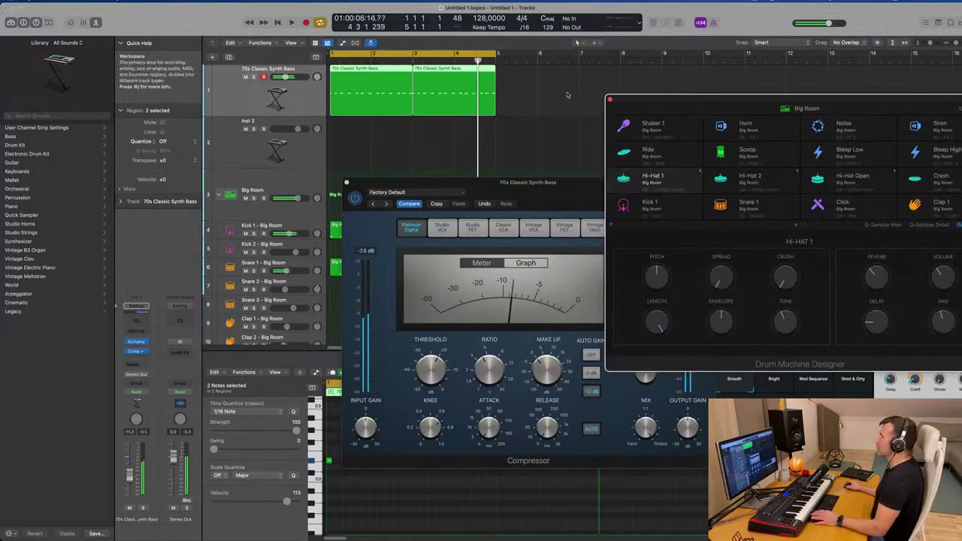
key("Return")
left_click(350, 92)
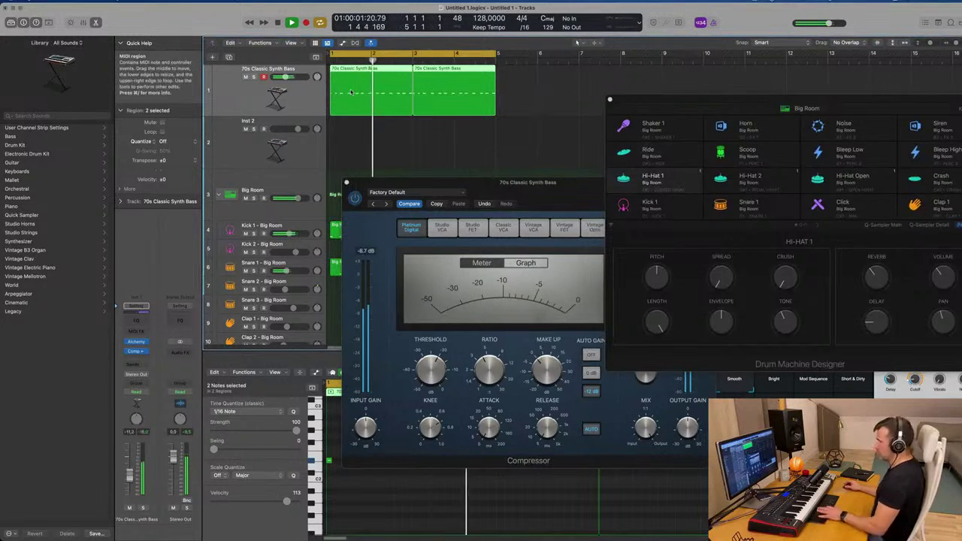
key("super+j")
key("e")
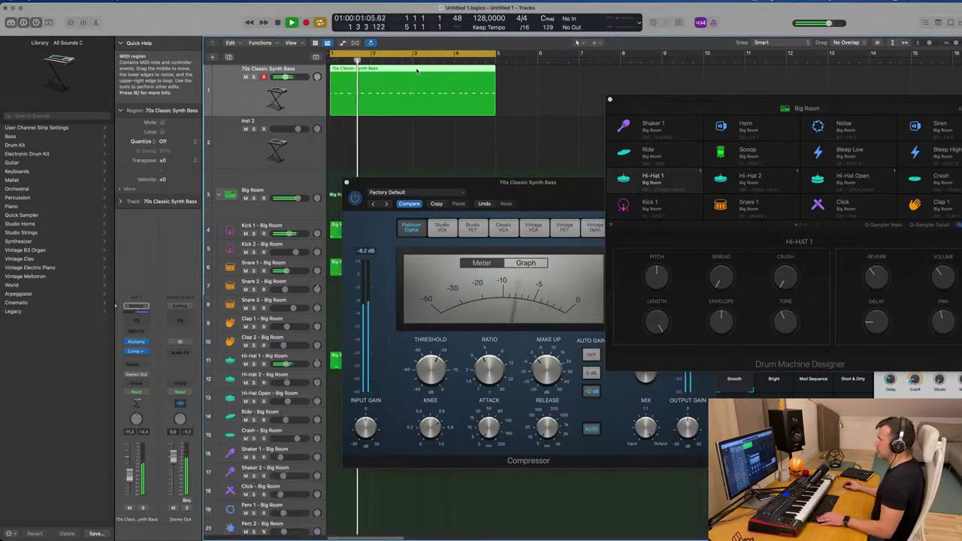
double_click(412, 100)
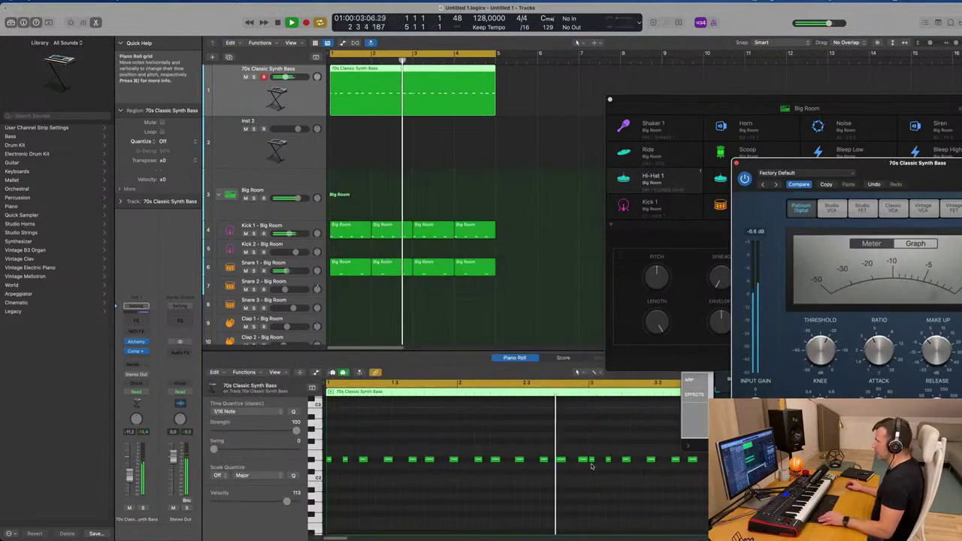
Move the bass note just before bar 3 slightly earlier in the joined region and play back the result
scroll(557, 479, "down", 5)
scroll(461, 471, "up", 5)
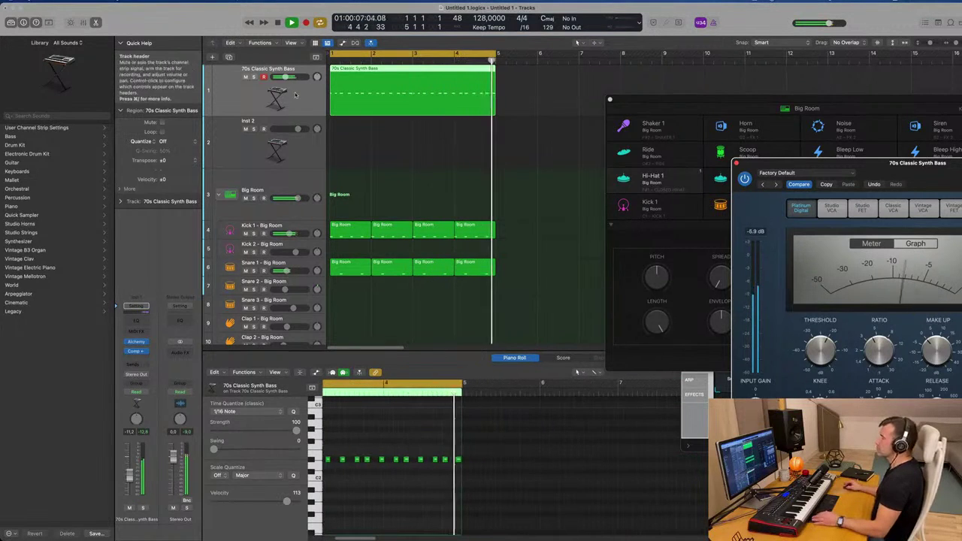
left_click(180, 323)
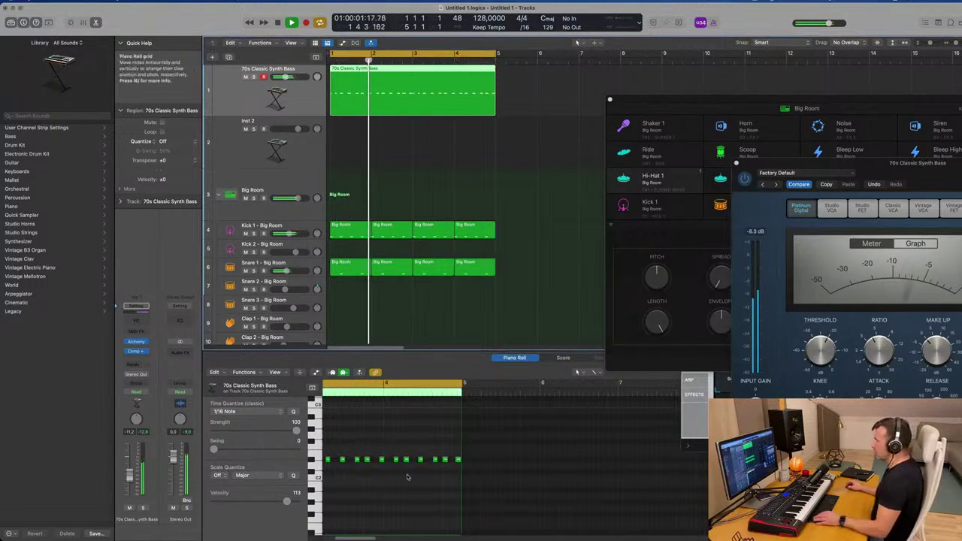
key("space")
scroll(409, 476, "up", 6)
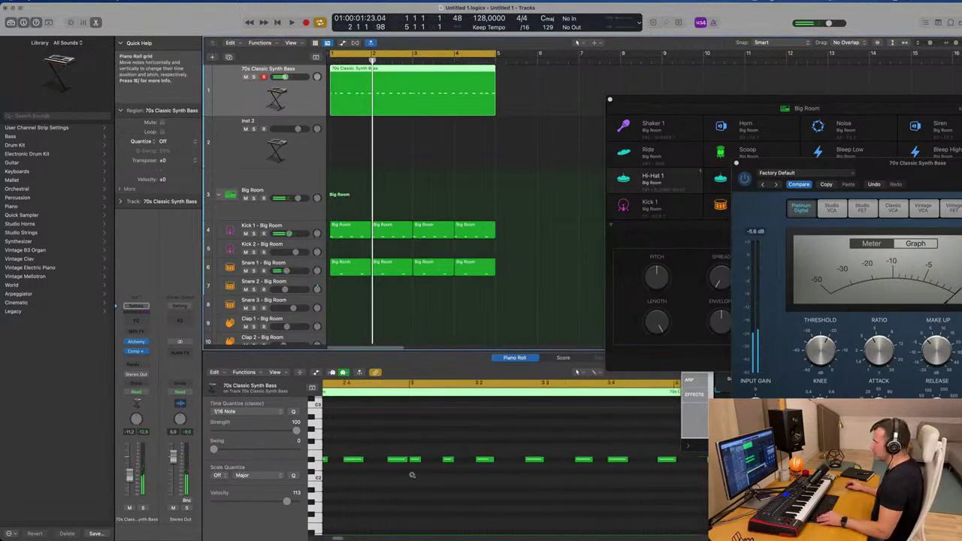
scroll(462, 456, "left", 3)
left_click(471, 459)
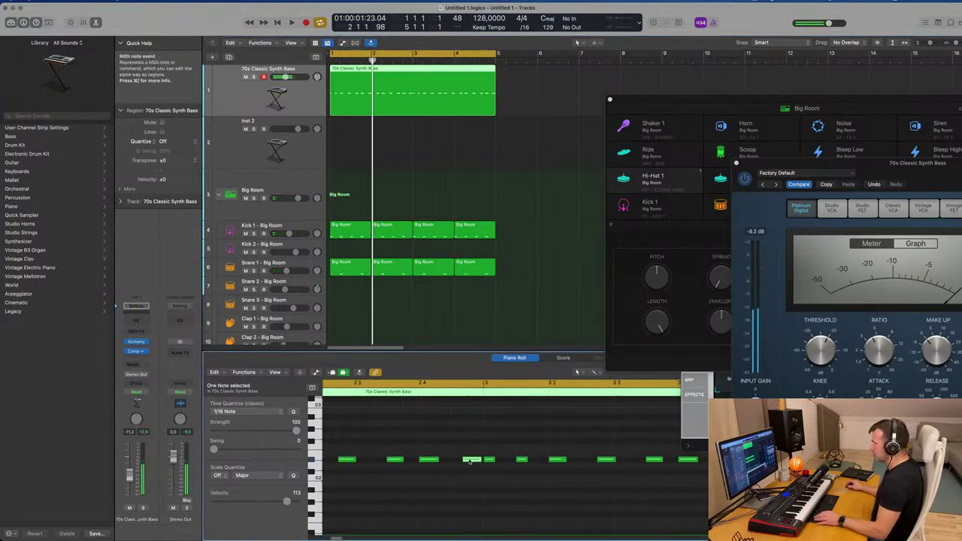
left_click_drag(471, 460, 455, 460)
key("space")
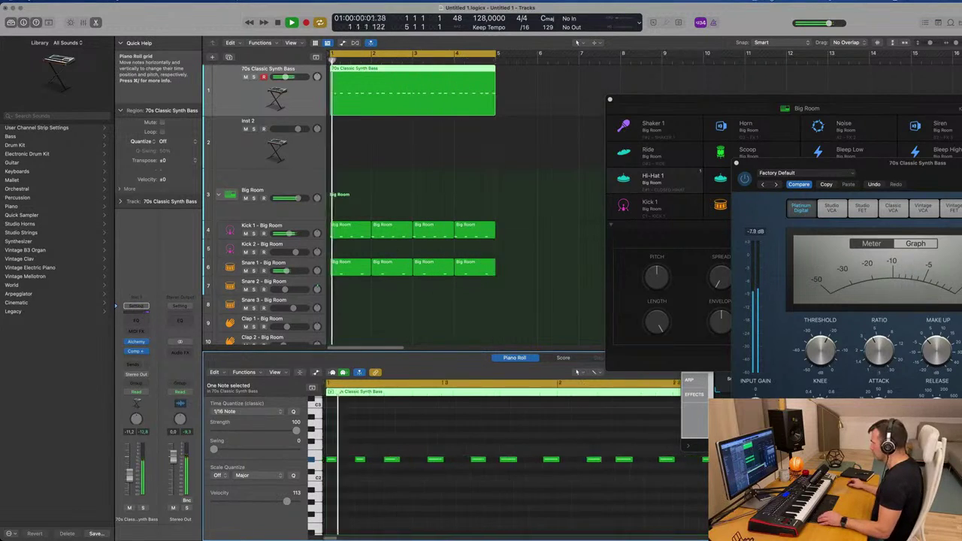
key("space")
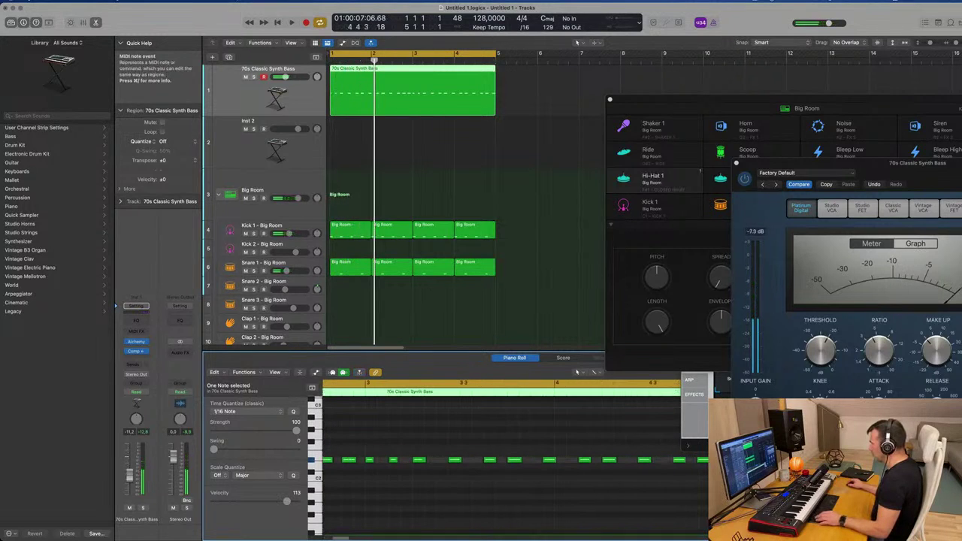
Open the bass track's Alchemy instrument and adjust its Delay and Noise controls while the four-bar loop plays
key("space")
key("super+Left")
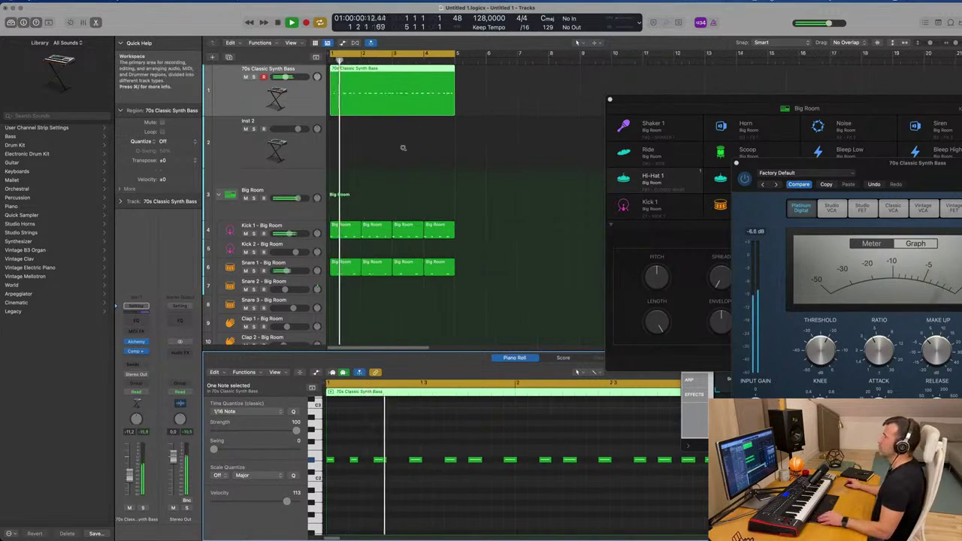
left_click(135, 342)
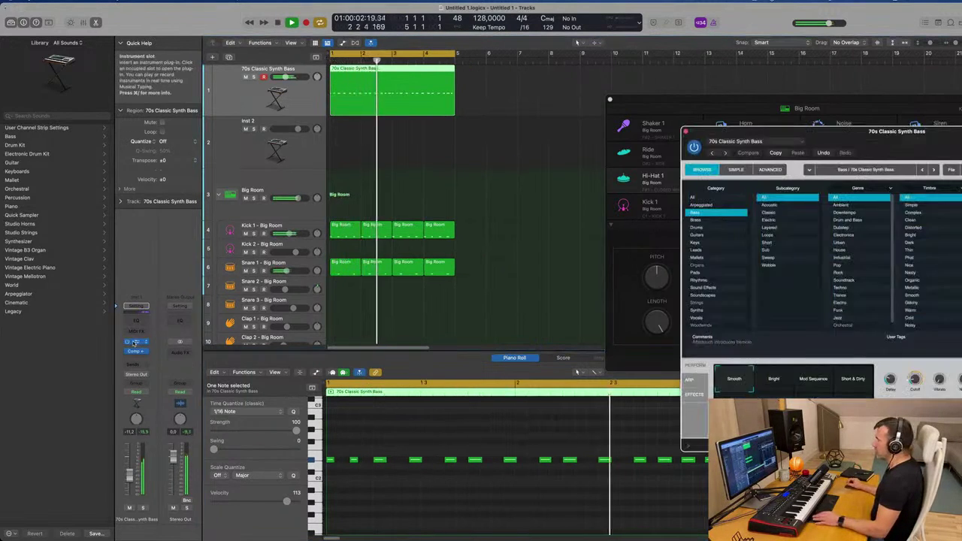
left_click_drag(795, 131, 457, 124)
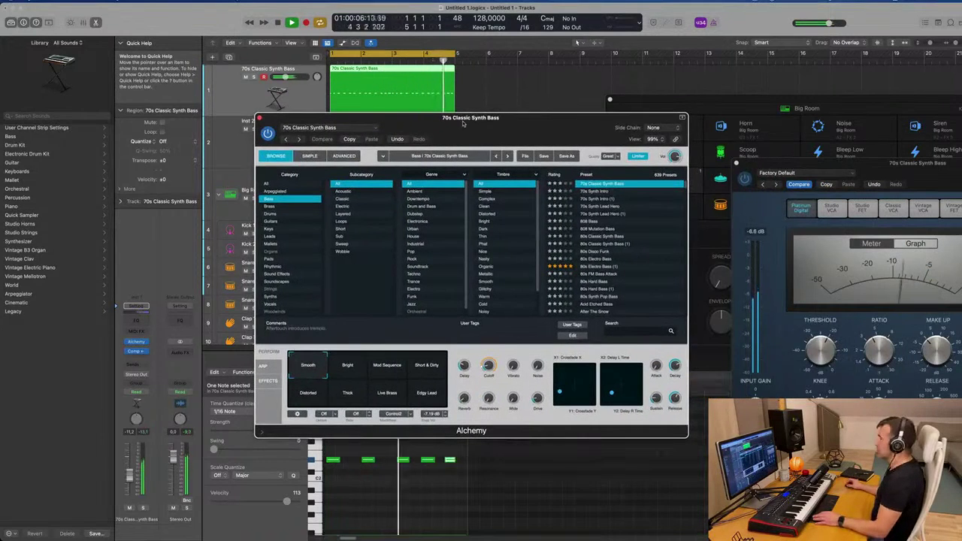
left_click_drag(457, 124, 436, 111)
key("space")
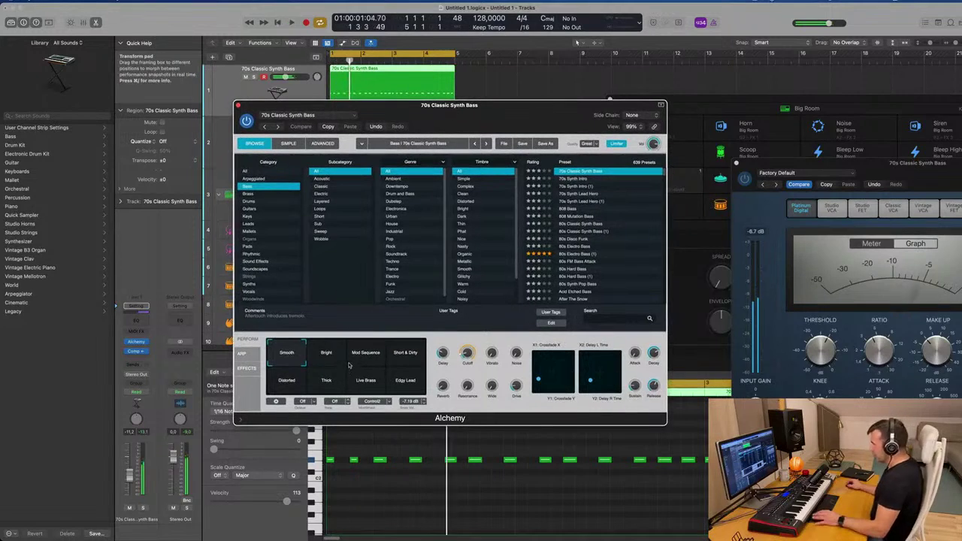
mouse_move(443, 354)
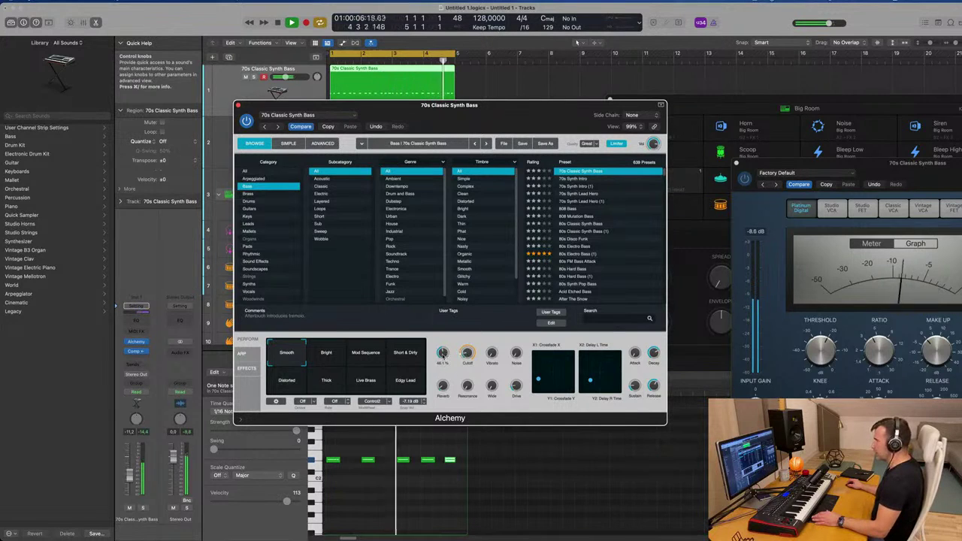
mouse_move(516, 353)
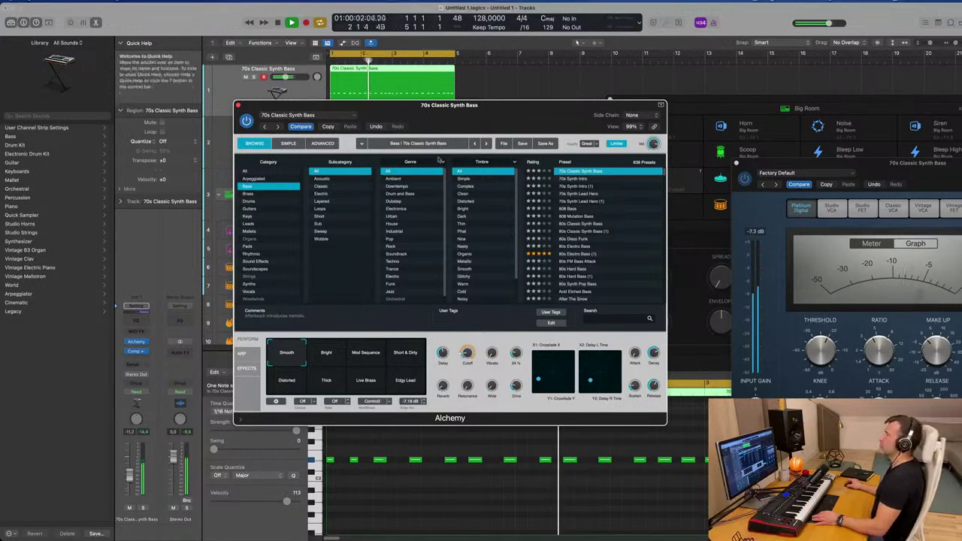
Close the bass's Alchemy window and adjust the channel volumes of Hi-Hat 1 and Snare 1 while the loop plays
left_click_drag(267, 106, 442, 146)
left_click(412, 143)
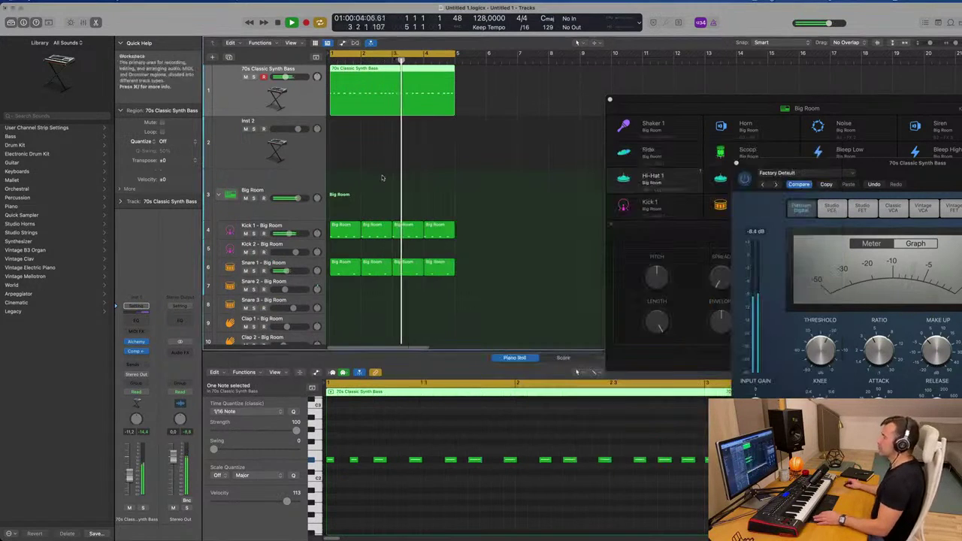
scroll(304, 225, "down", 5)
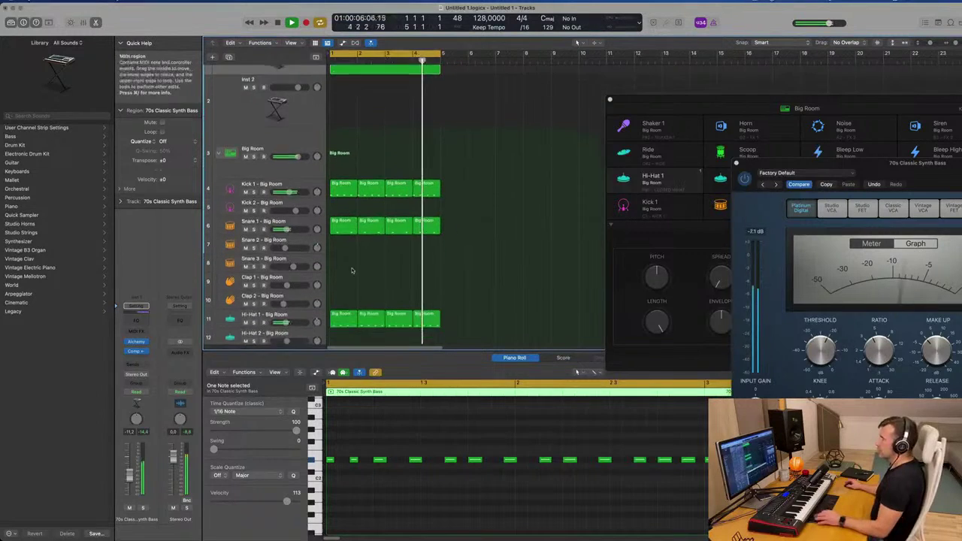
left_click(306, 274)
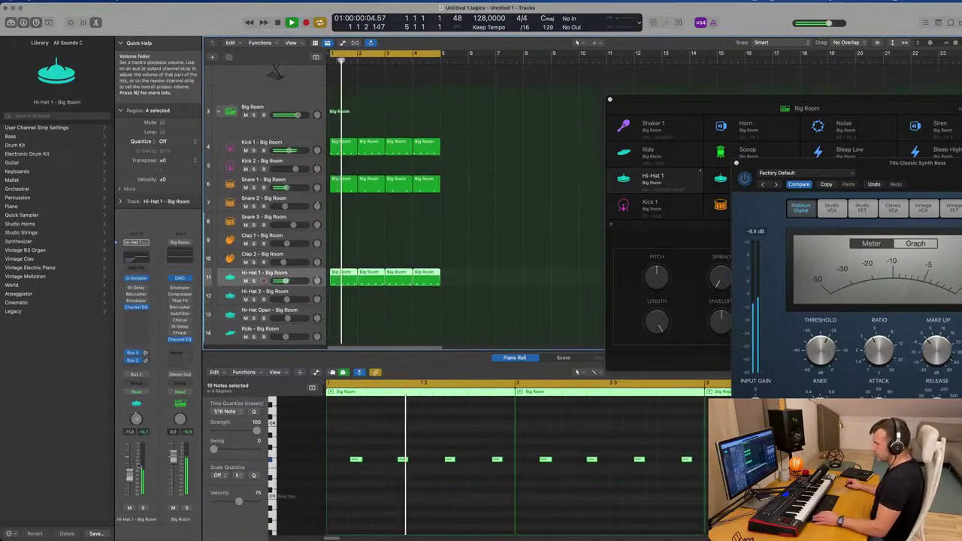
left_click(308, 181)
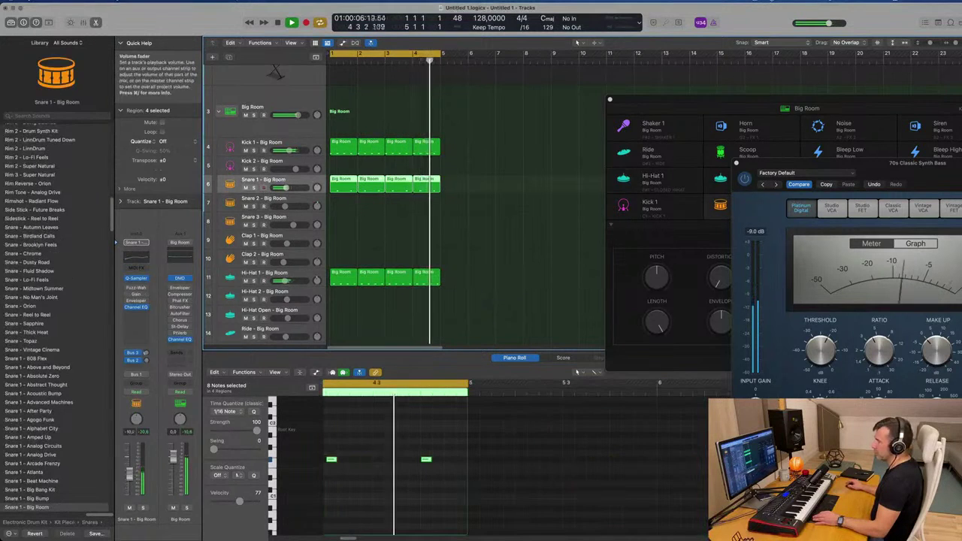
Copy the first Hi-Hat 1 region to bar 1 of the Shaker 2 track and duplicate its four notes an eighth note earlier
scroll(365, 199, "down", 3)
scroll(350, 173, "down", 3)
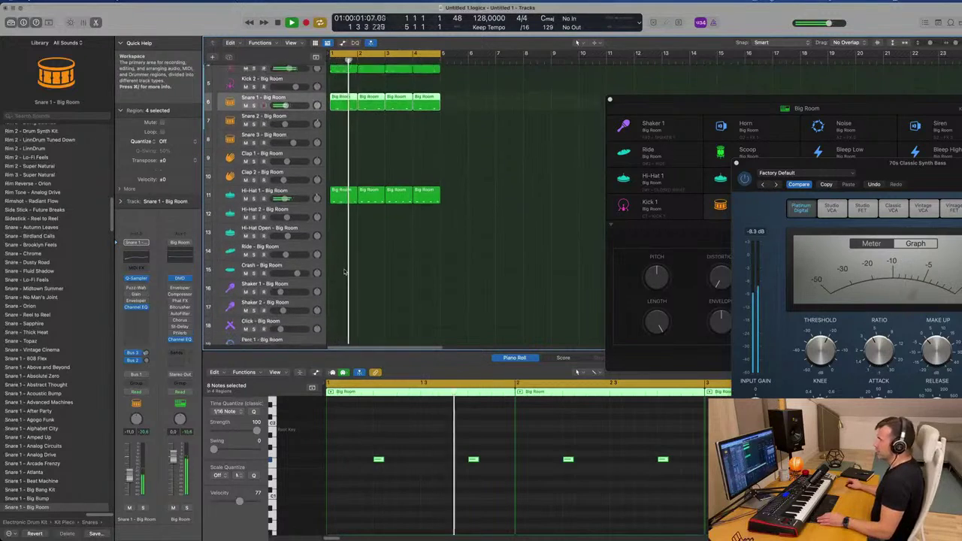
left_click_drag(344, 155, 336, 275)
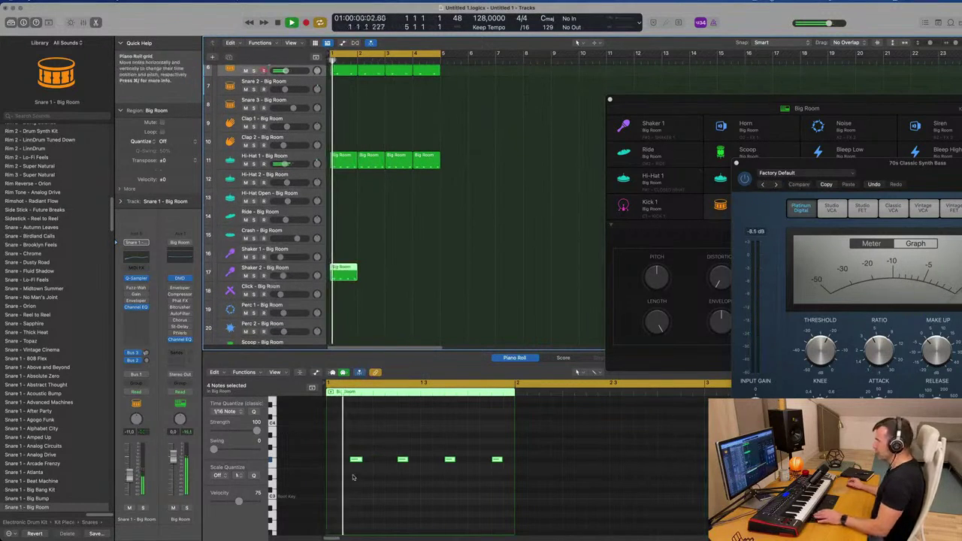
left_click(357, 460)
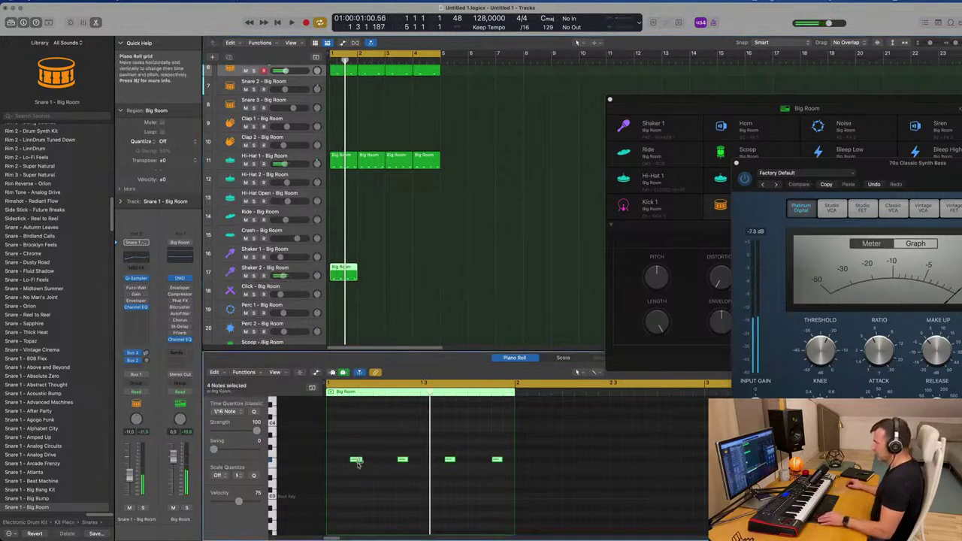
left_click_drag(357, 460, 334, 460)
key("space")
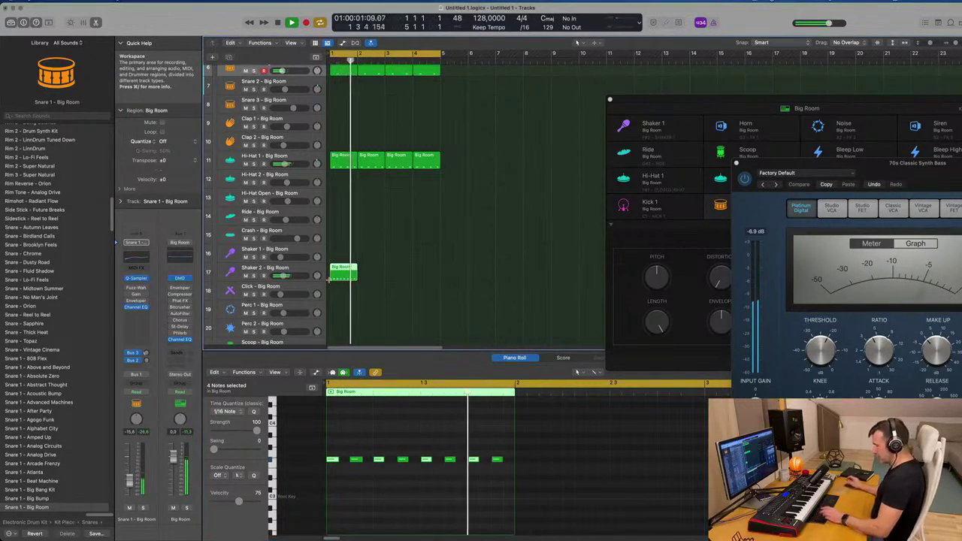
Repeat the one-bar Shaker 2 region three times to fill four bars and set its channel volume to about -17.6 dB
key("super+r")
key("super+r")
key("super+r")
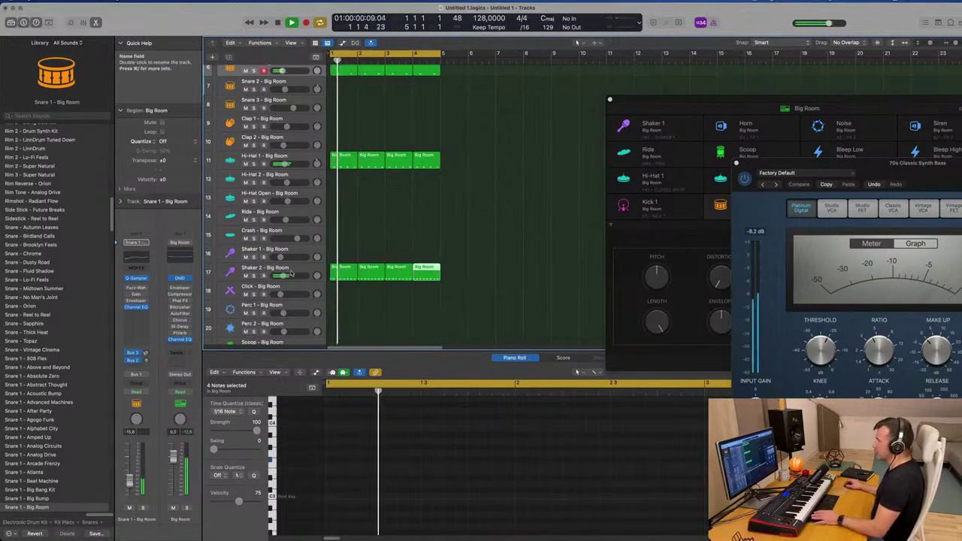
left_click(321, 278)
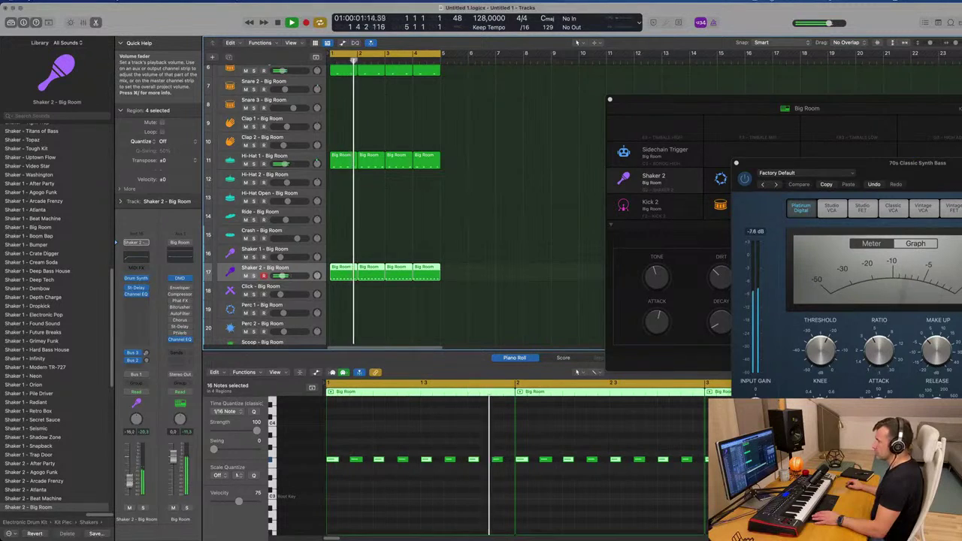
key("space")
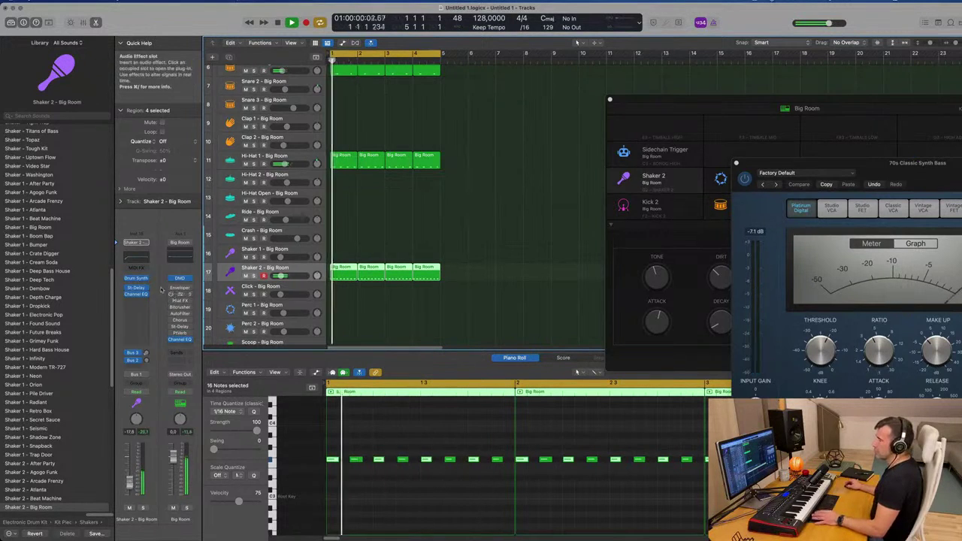
Insert a stereo Sample Delay on the Shaker 2 channel with 20 samples of delay left and 10 samples right
left_click(140, 300)
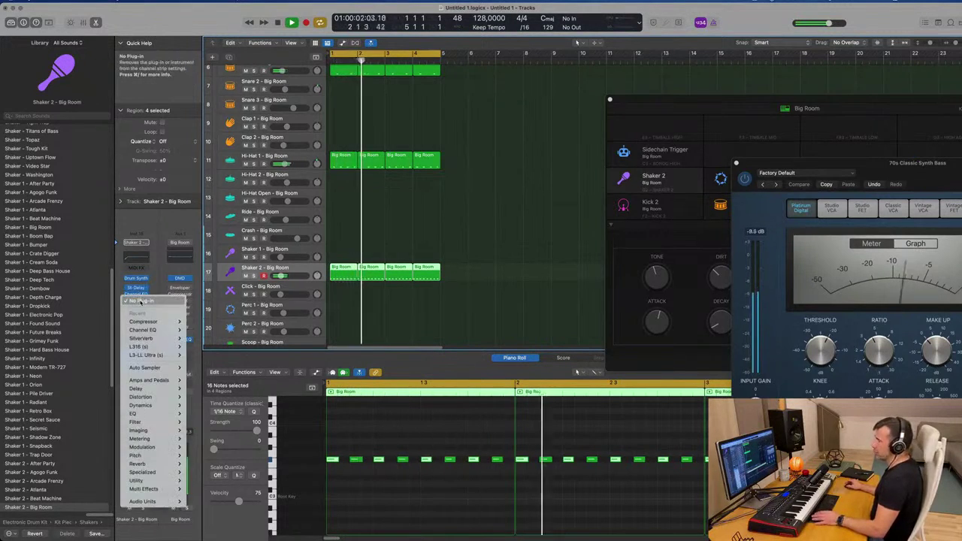
mouse_move(169, 391)
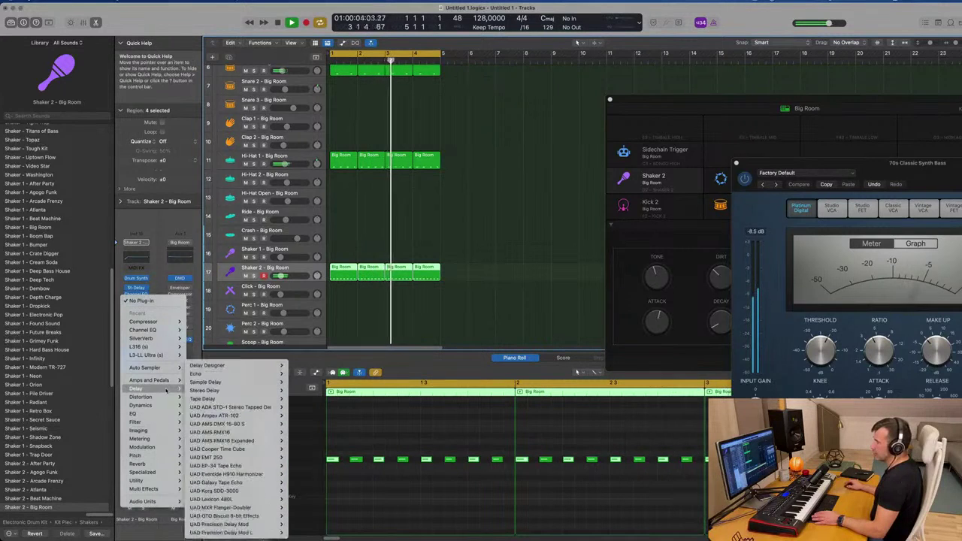
mouse_move(250, 383)
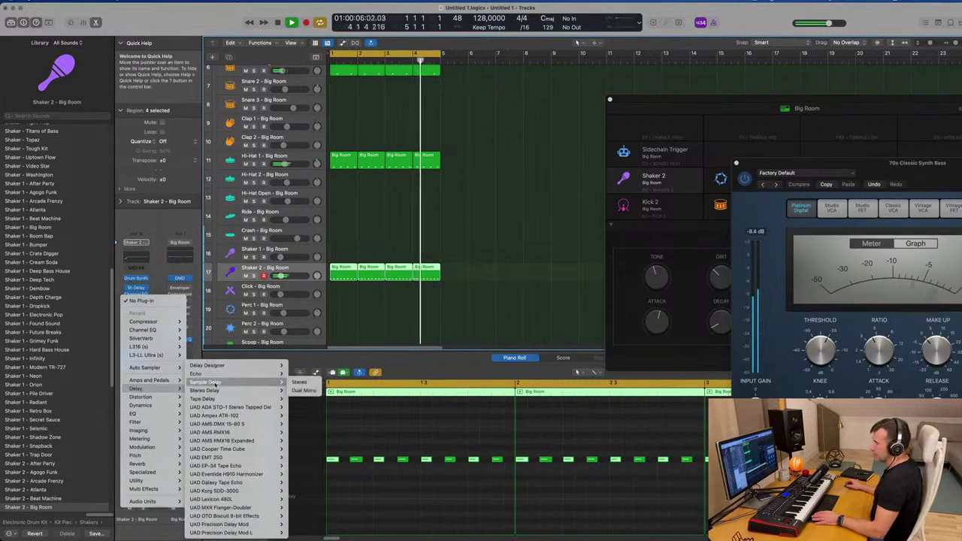
left_click(300, 382)
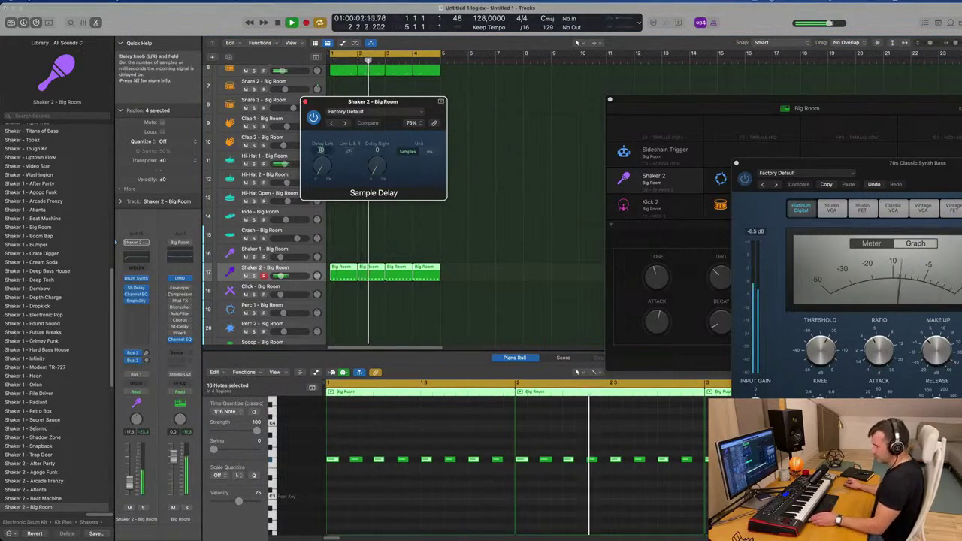
type("10")
left_click(348, 164)
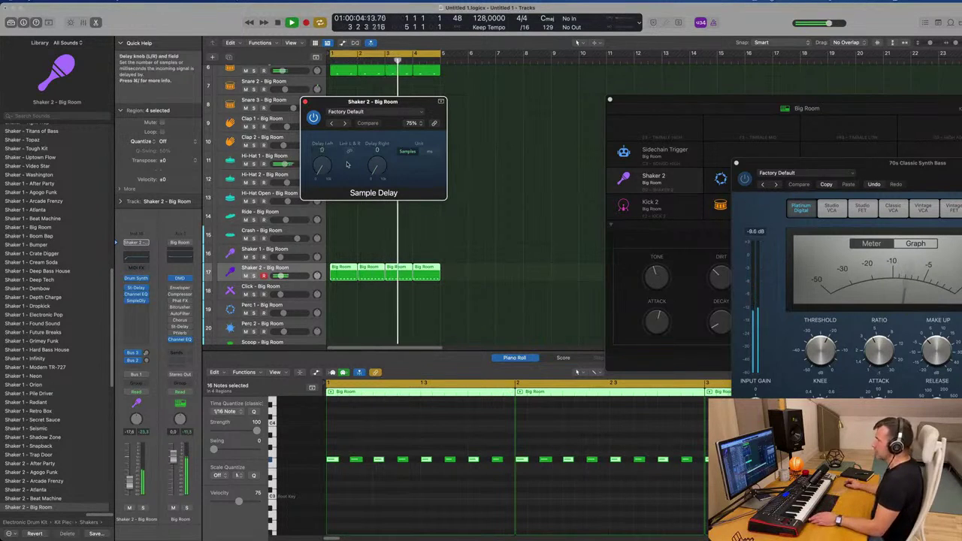
left_click_drag(322, 150, 324, 147)
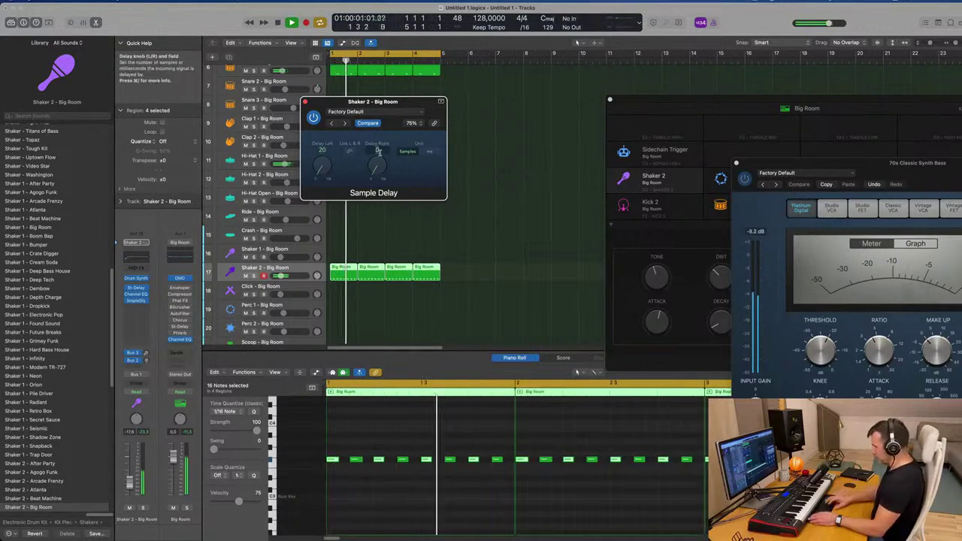
left_click_drag(378, 151, 378, 146)
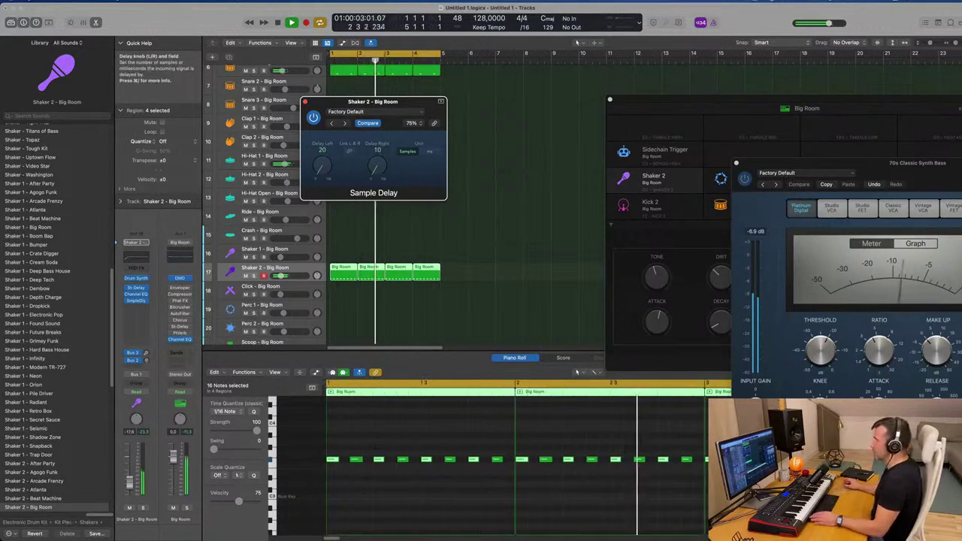
Switch the Sample Delay's unit to milliseconds, link its two sides and set both delays to 2.5 ms
left_click_drag(316, 173, 337, 166)
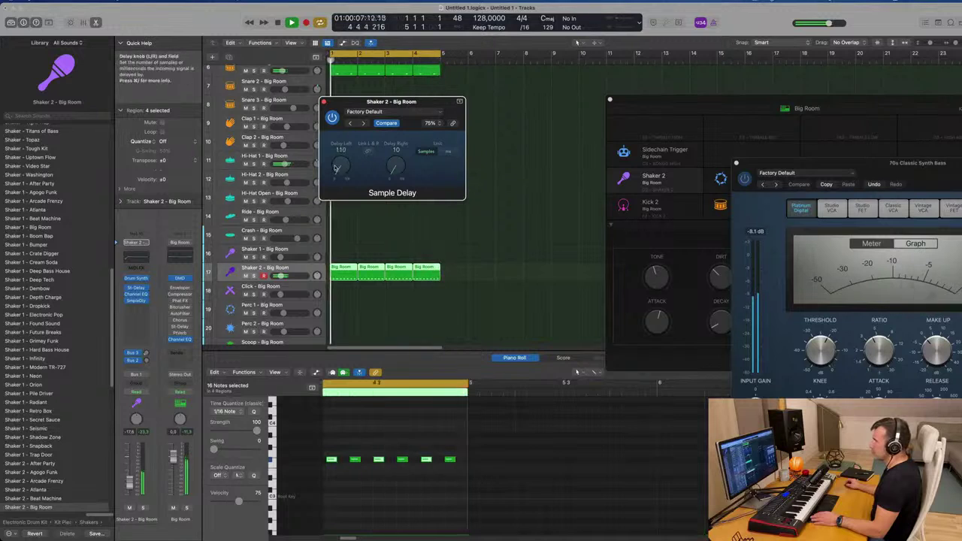
left_click_drag(337, 170, 336, 158)
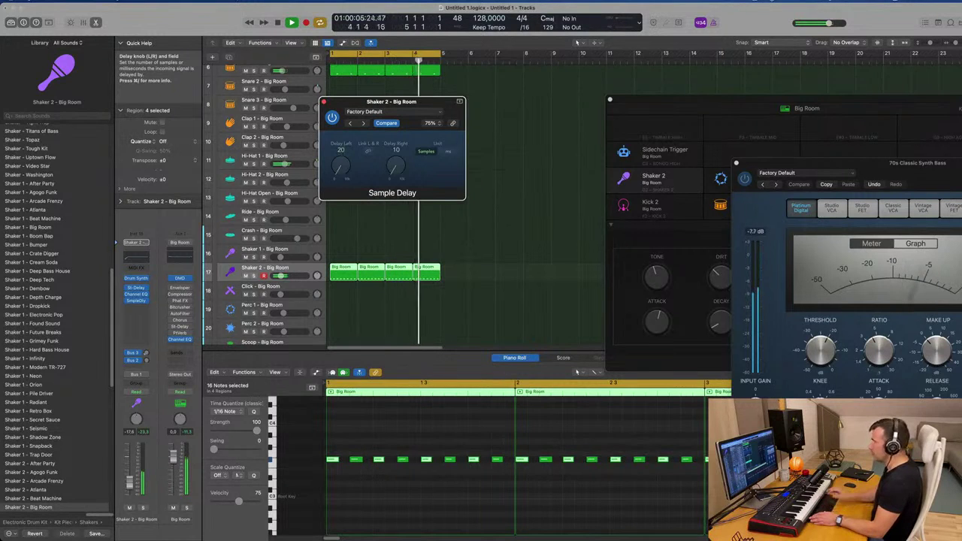
left_click(447, 152)
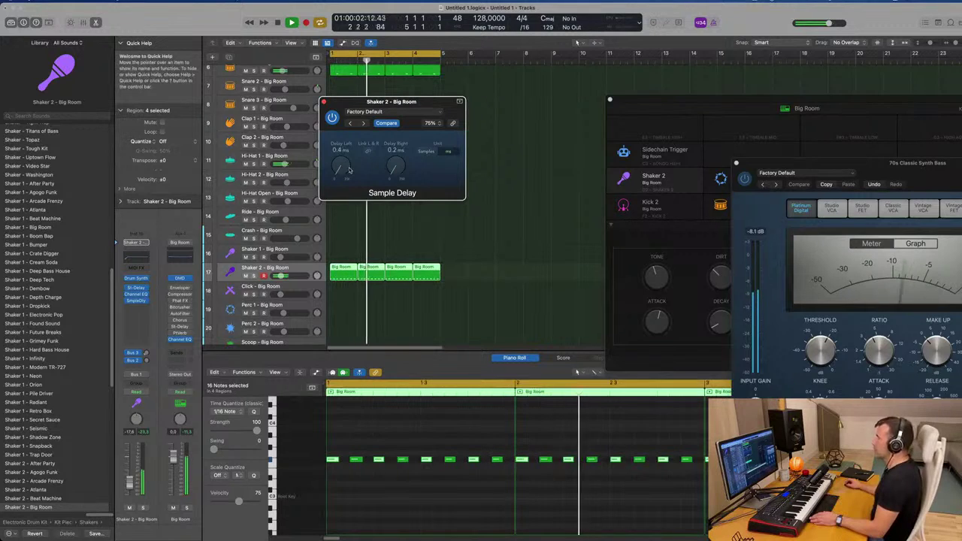
left_click(367, 152)
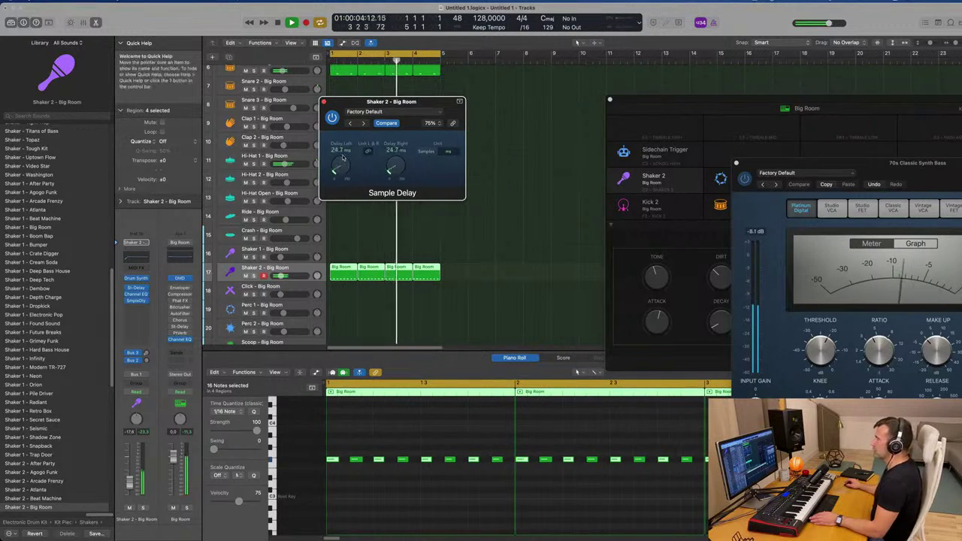
scroll(344, 168, "down", 5)
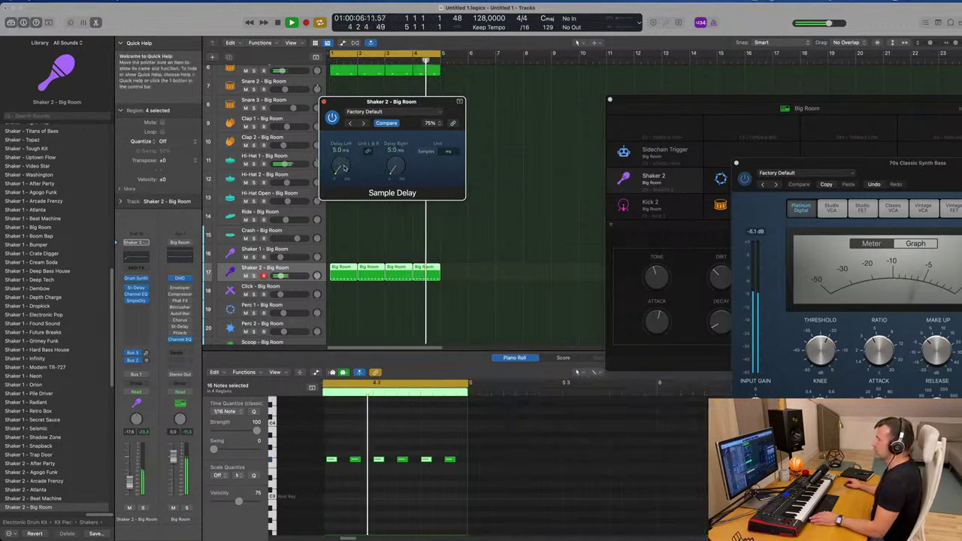
scroll(343, 168, "up", 1)
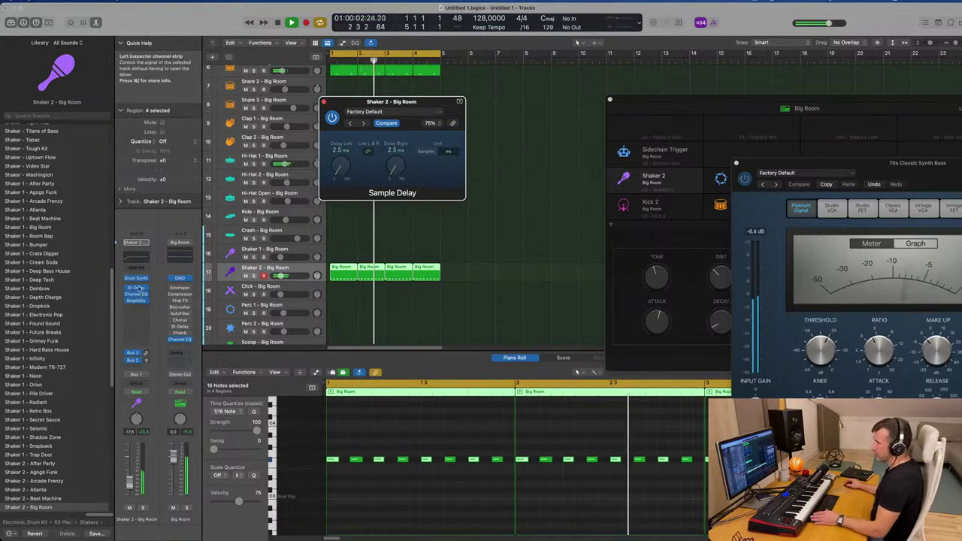
Set the Shaker 2 Stereo Delay's output mix to 39% left and 54% right, adjust its feedback, and close the delay windows
left_click(138, 292)
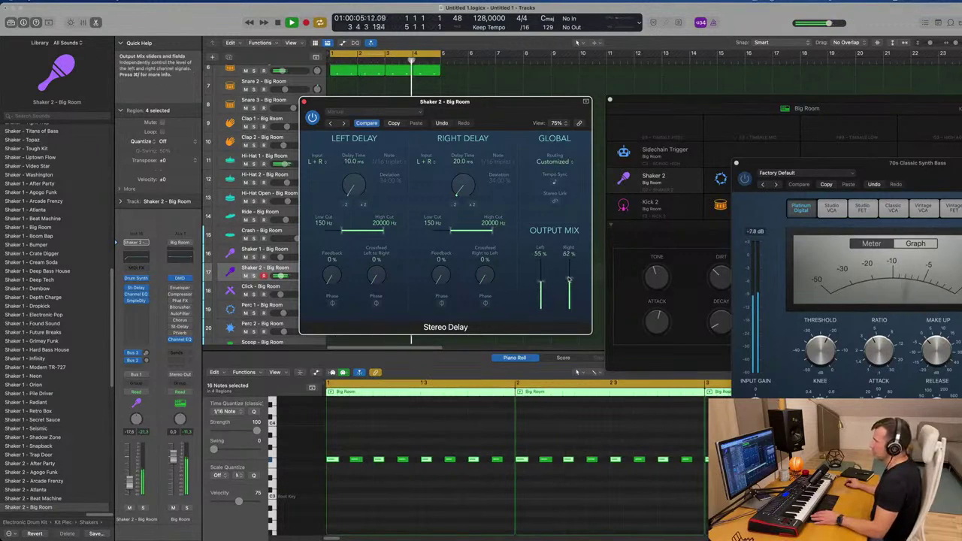
left_click_drag(543, 284, 558, 268)
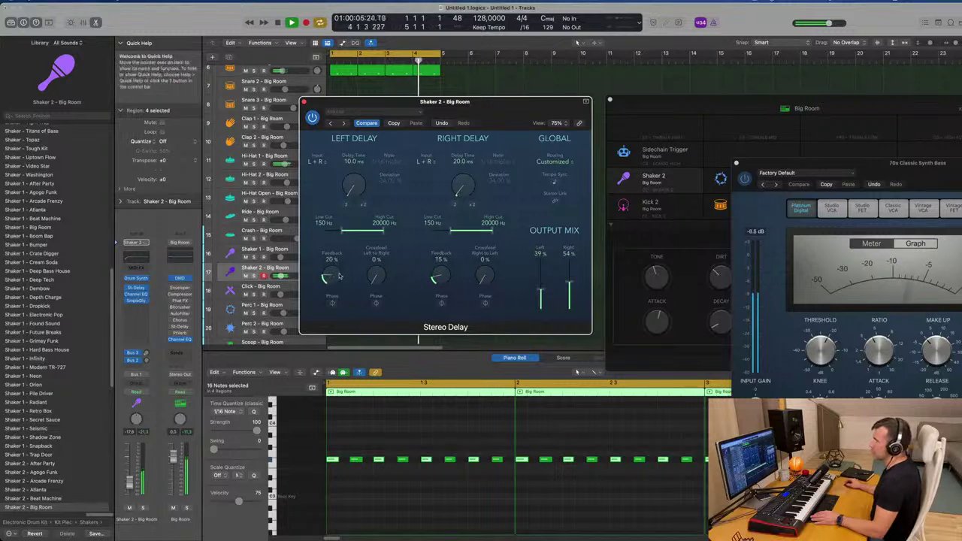
left_click_drag(339, 277, 335, 278)
left_click(136, 301)
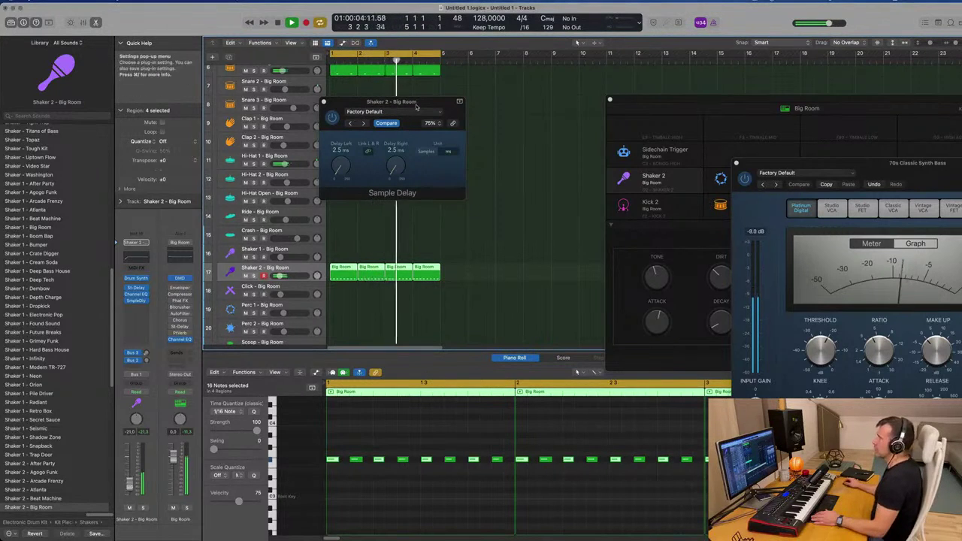
left_click_drag(416, 103, 465, 98)
left_click(371, 98)
Select the 70s Classic Synth Bass track and open its Alchemy instrument
key("Up")
key("Up")
key("Up")
key("Up")
key("Up")
key("Up")
key("Up")
key("Up")
key("Up")
key("Up")
key("Up")
key("Up")
key("Up")
key("Up")
key("Up")
key("Up")
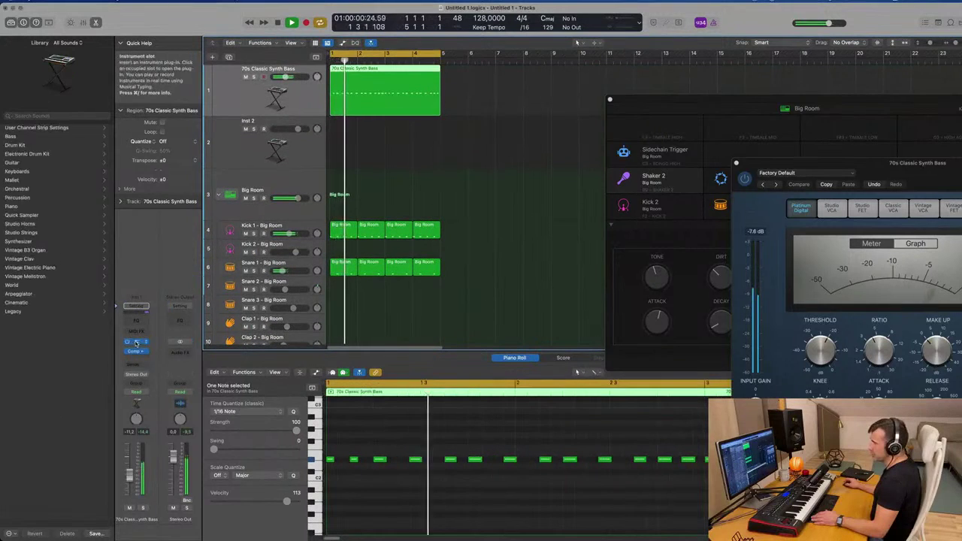
left_click(136, 342)
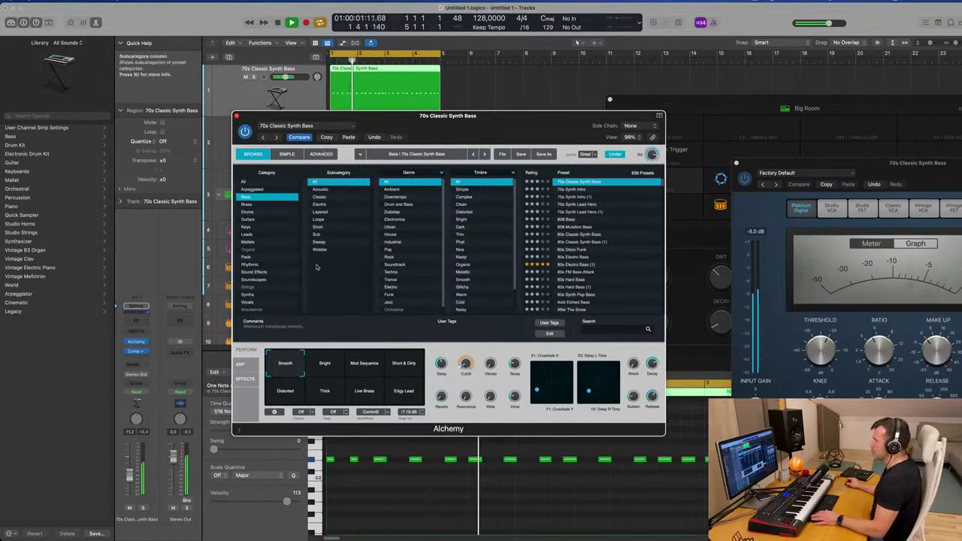
Audition Alchemy's Bright, Mod Sequence, Short & Dirty, Distorted, Thick, Live Brass and Edgy Lead snapshots against the playing loop
left_click(316, 366)
left_click(364, 367)
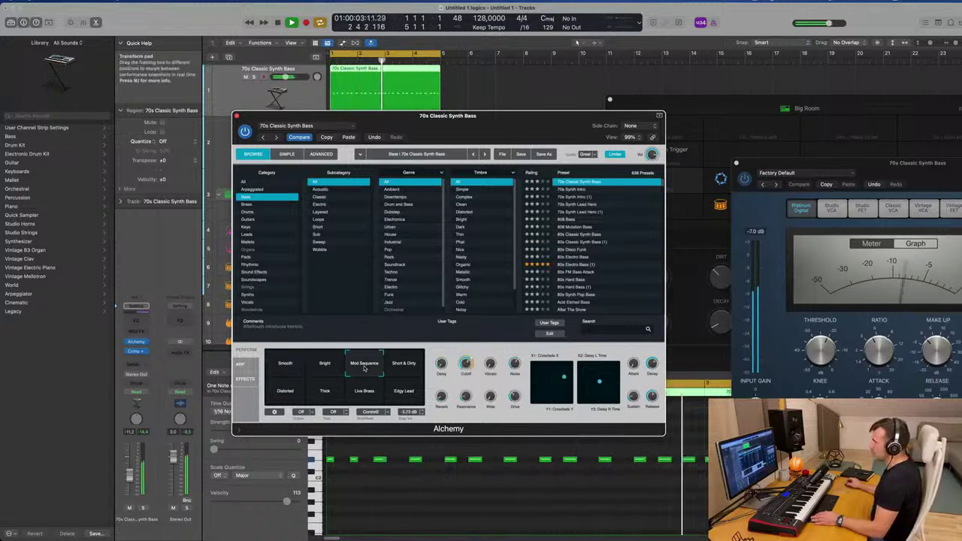
left_click(405, 367)
left_click(292, 393)
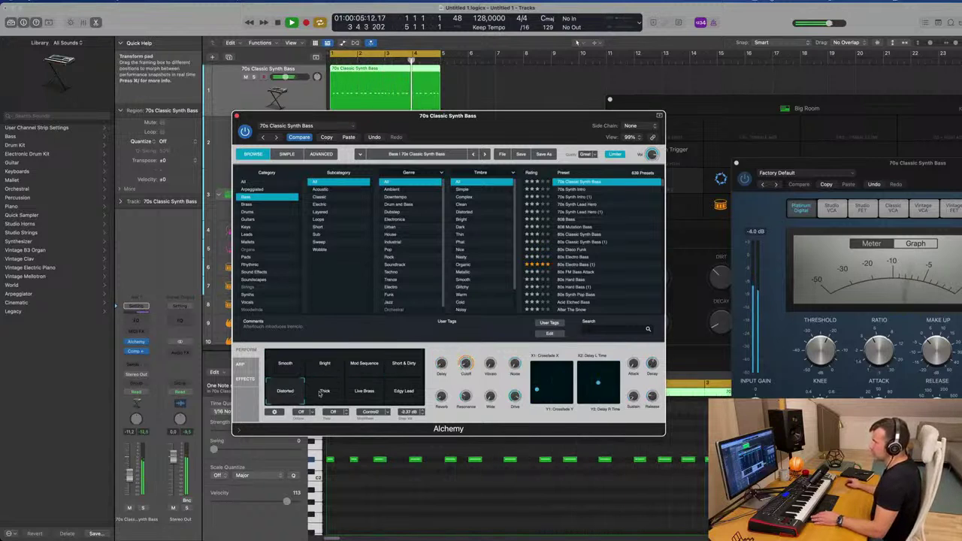
left_click(325, 392)
left_click(365, 392)
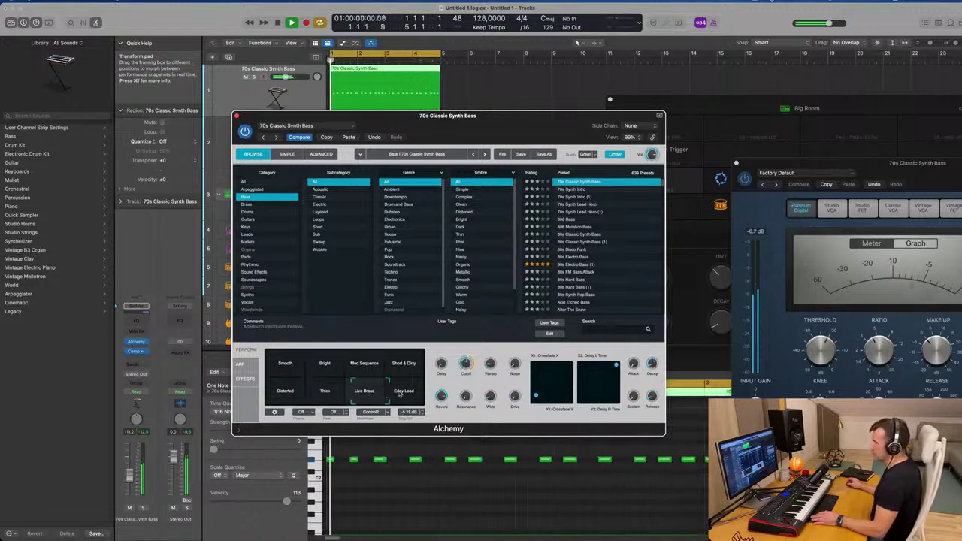
left_click(406, 392)
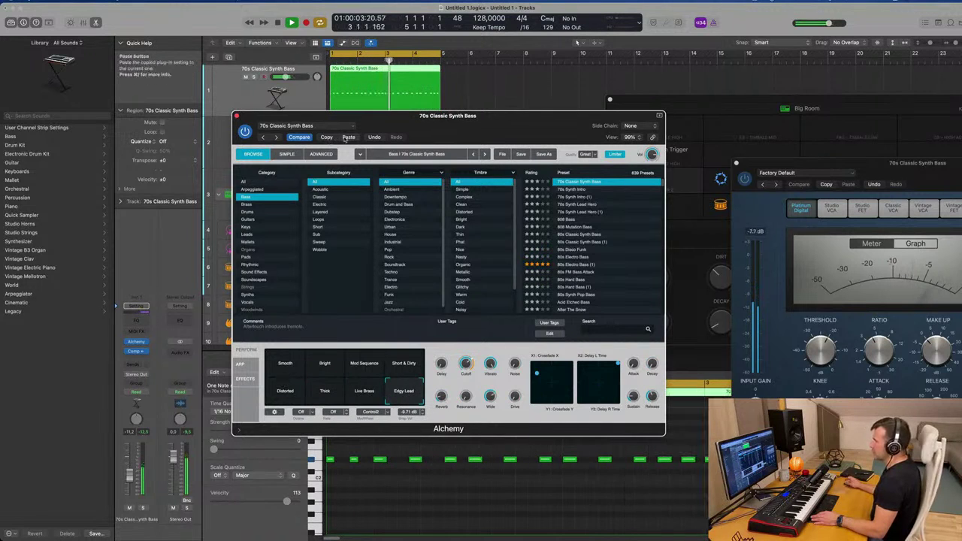
Paste the copied settings back into Alchemy and raise the Delay R Time on XY pad 2
left_click(347, 138)
left_click_drag(362, 138, 348, 118)
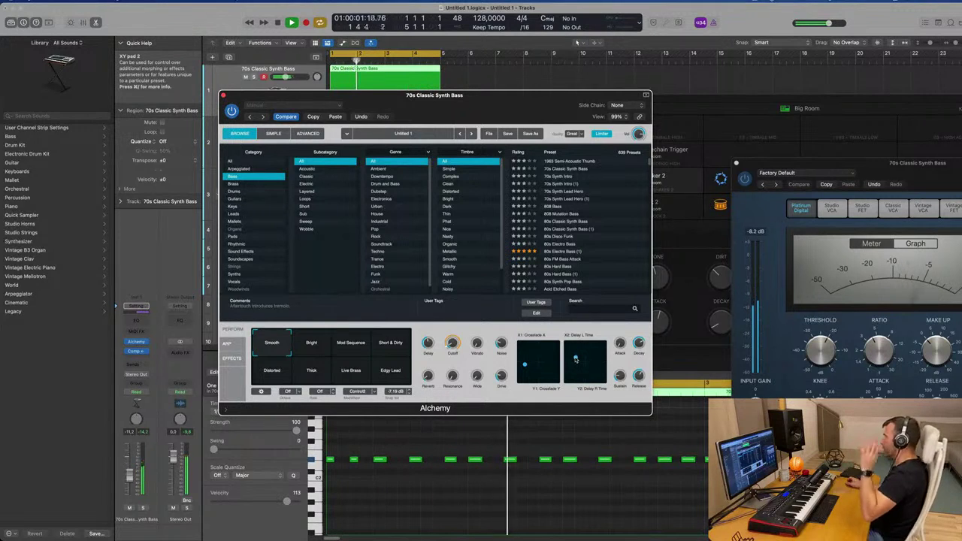
left_click_drag(502, 107, 517, 102)
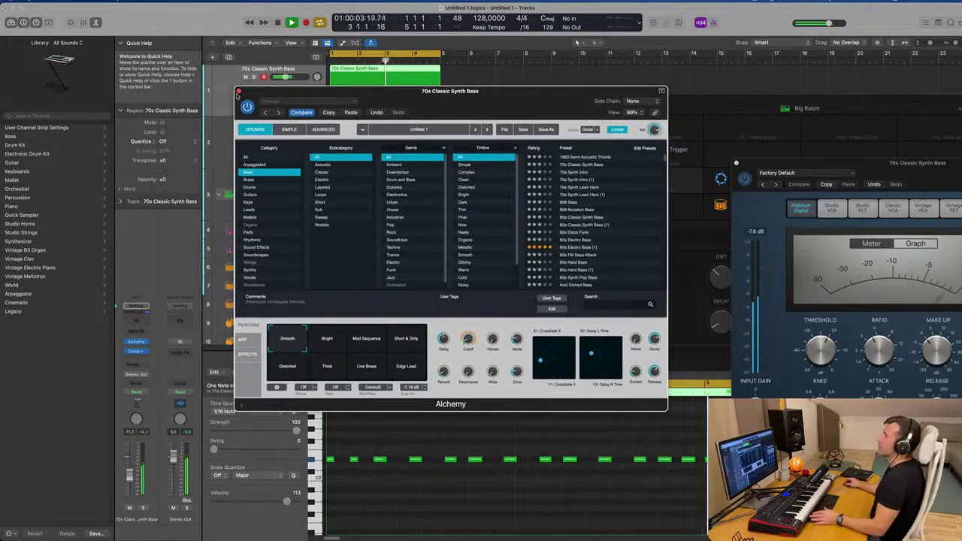
Close Alchemy and insert a stereo Vintage Tube EQ after the compressor on the 70s Classic Synth Bass track
left_click(239, 92)
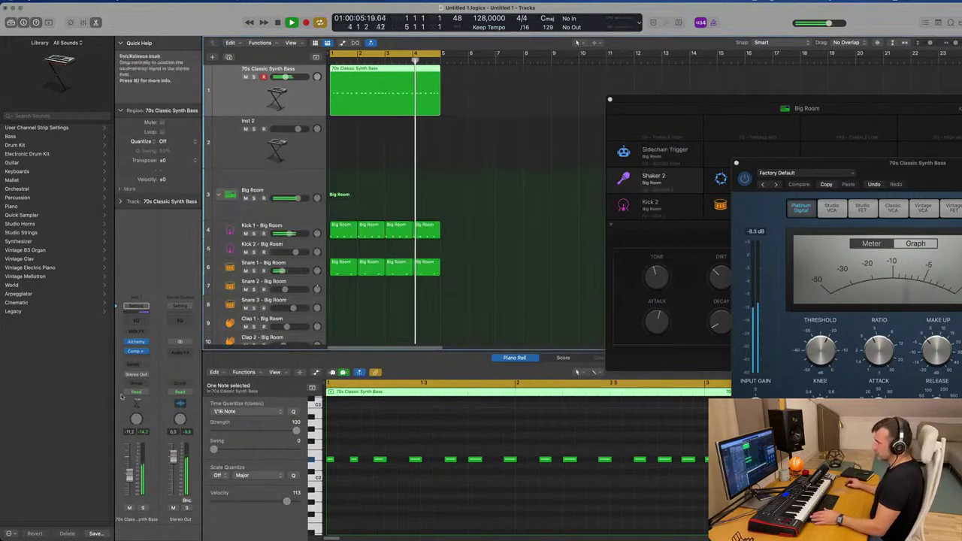
left_click(142, 352)
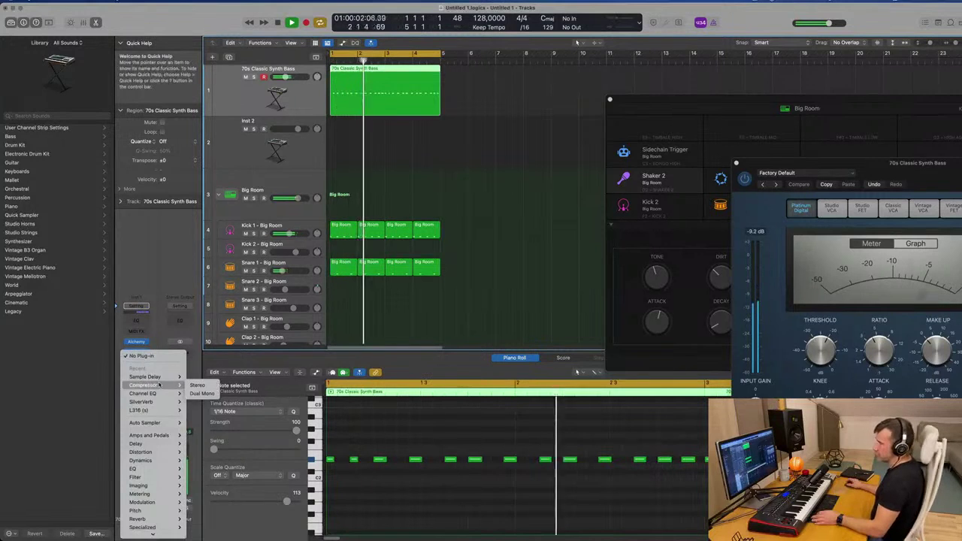
mouse_move(156, 462)
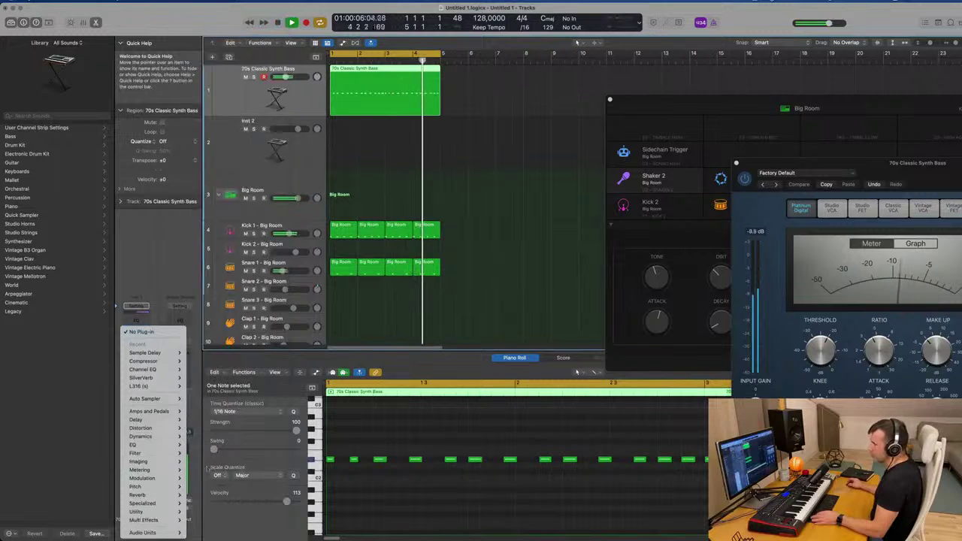
mouse_move(157, 445)
mouse_move(218, 532)
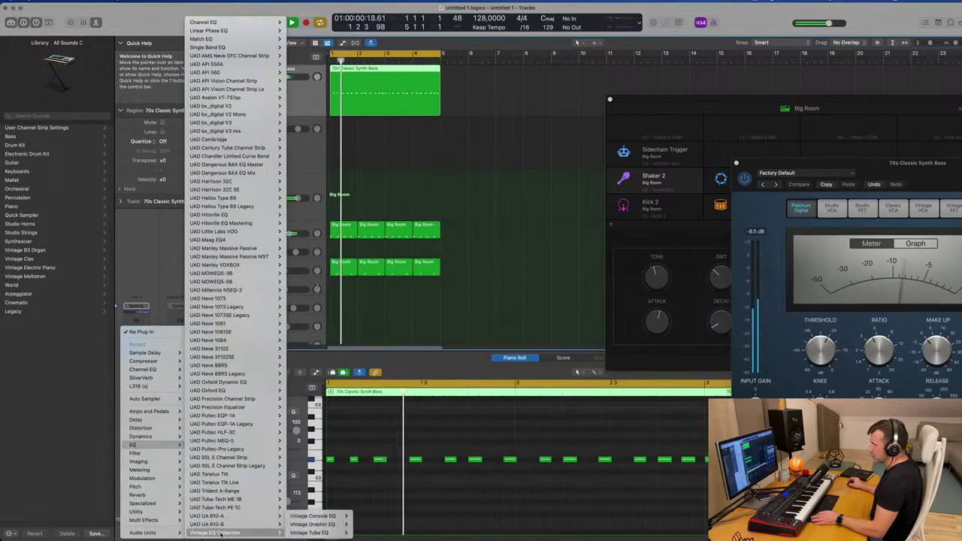
mouse_move(323, 532)
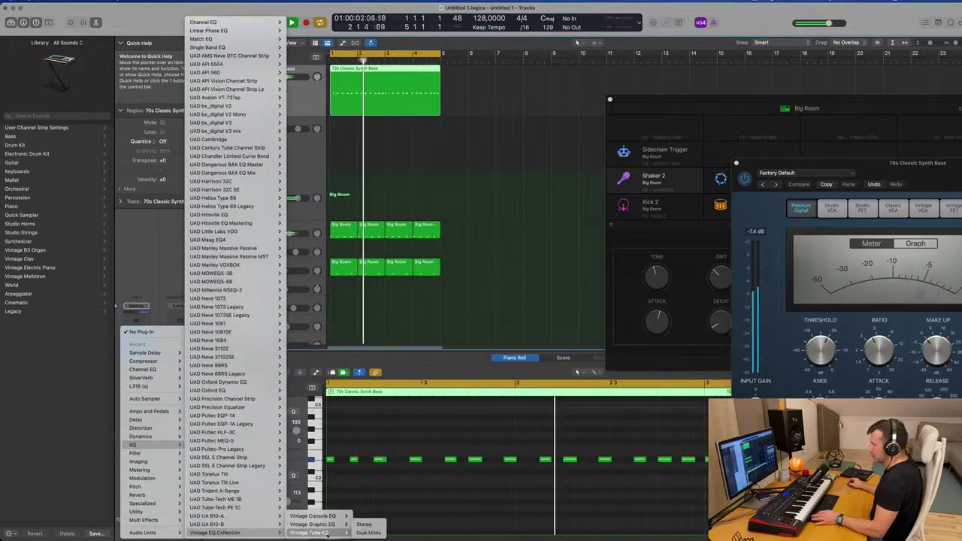
left_click(364, 524)
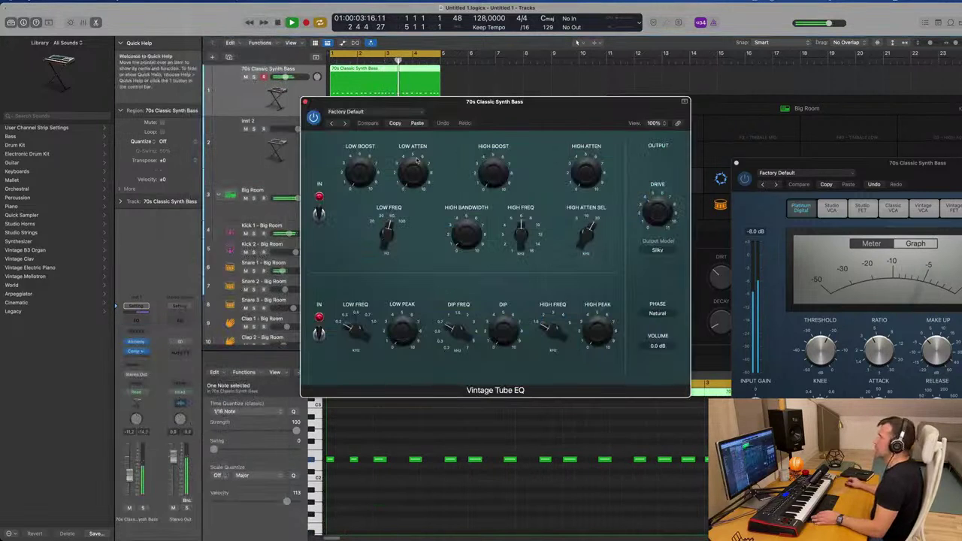
Load the Big Synth preset in the Vintage Tube EQ, close its window, and place the EQ before the compressor
left_click(388, 113)
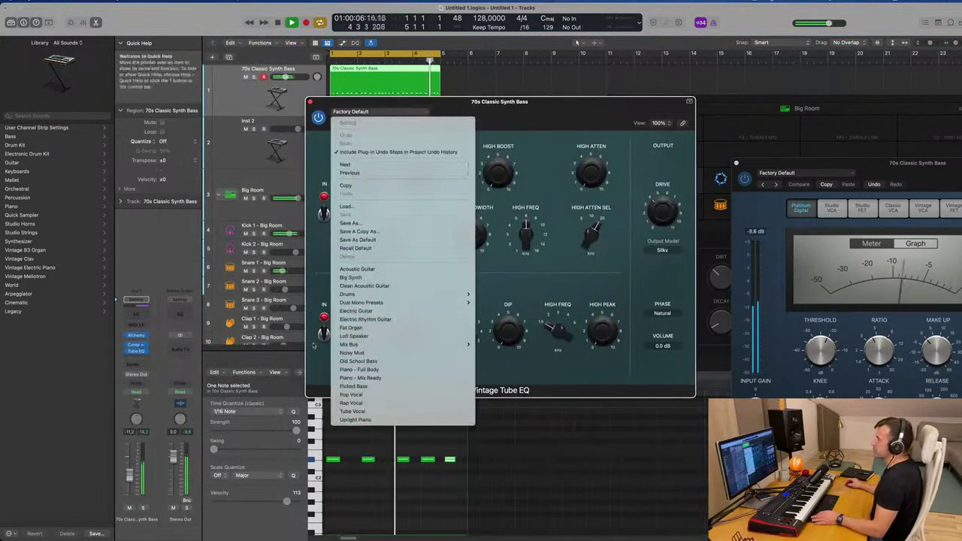
left_click(369, 279)
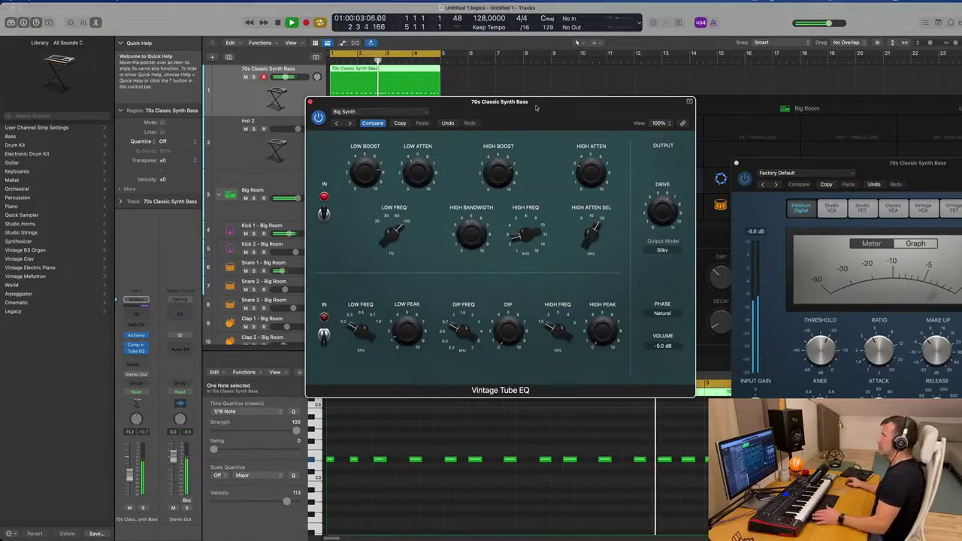
left_click_drag(536, 108, 524, 112)
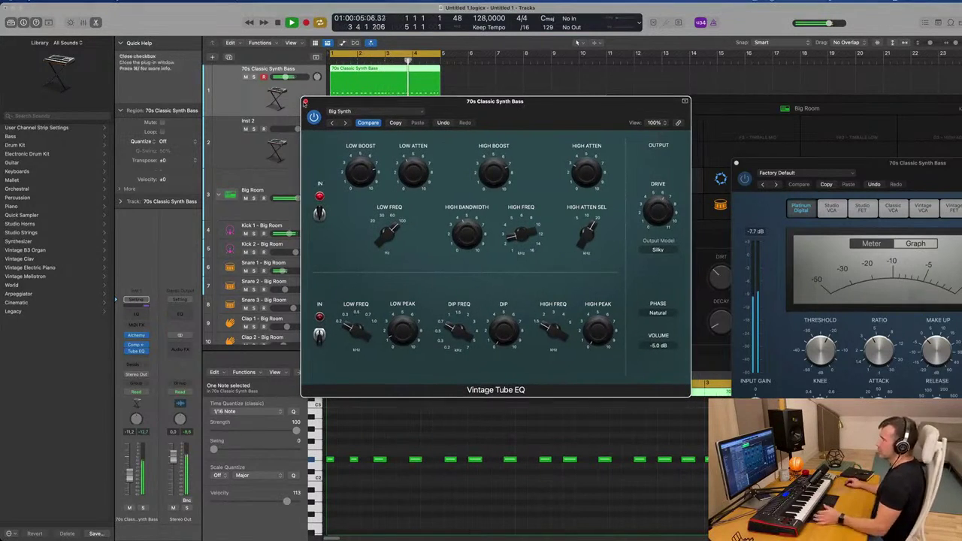
left_click(305, 102)
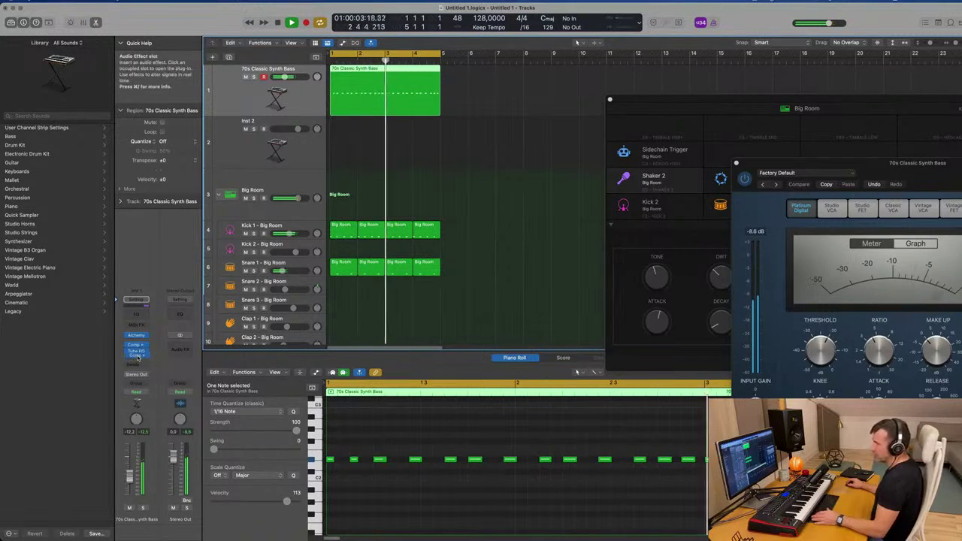
left_click(136, 352)
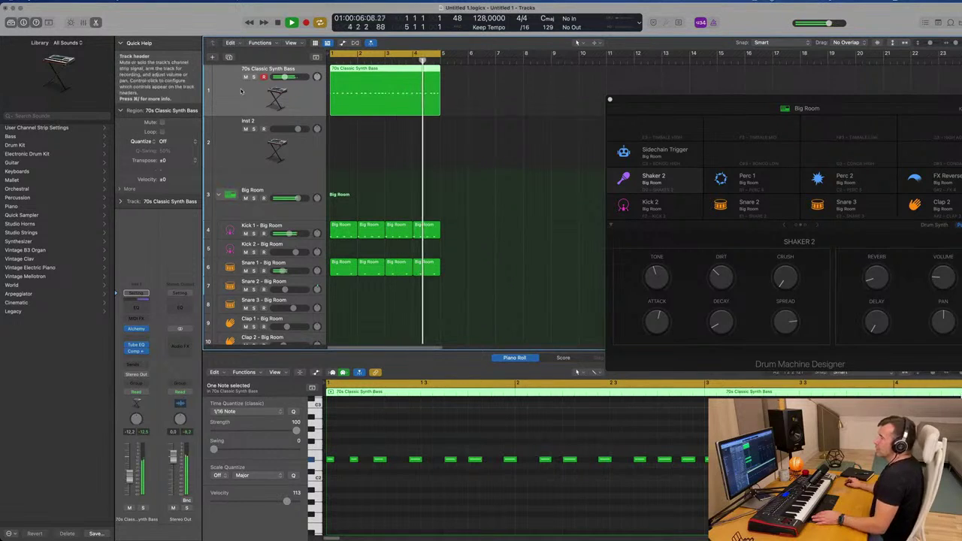
Select the Inst 2 track and add a send to Bus 5
left_click(245, 164)
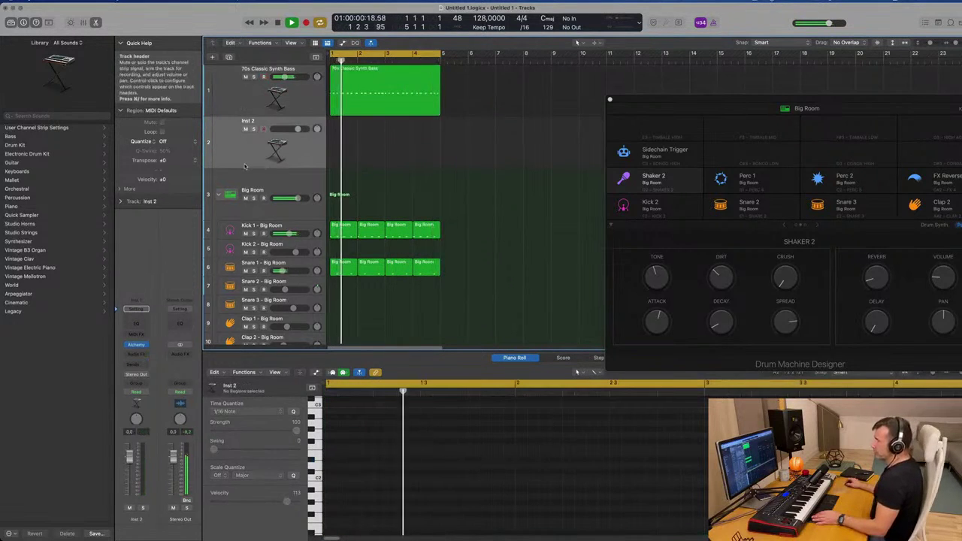
left_click(135, 363)
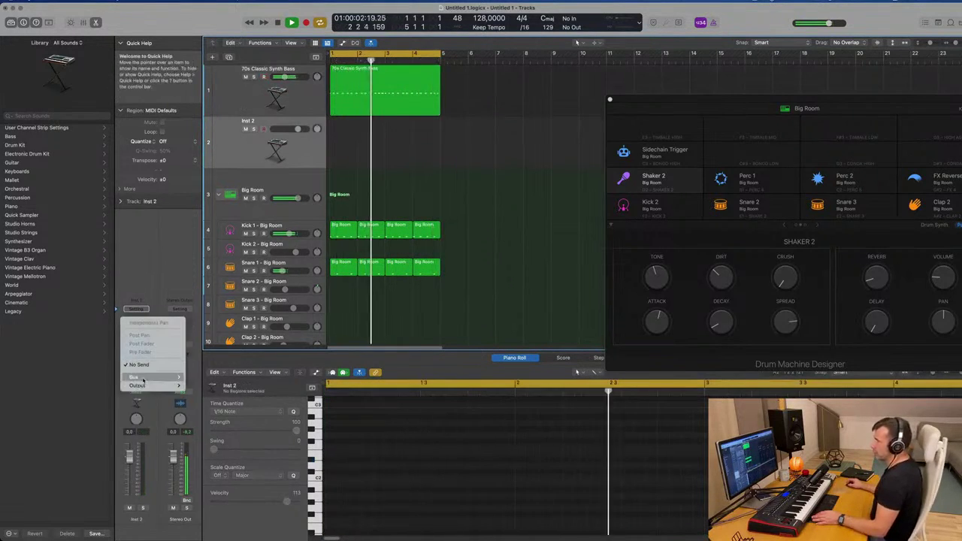
mouse_move(143, 378)
left_click(278, 199)
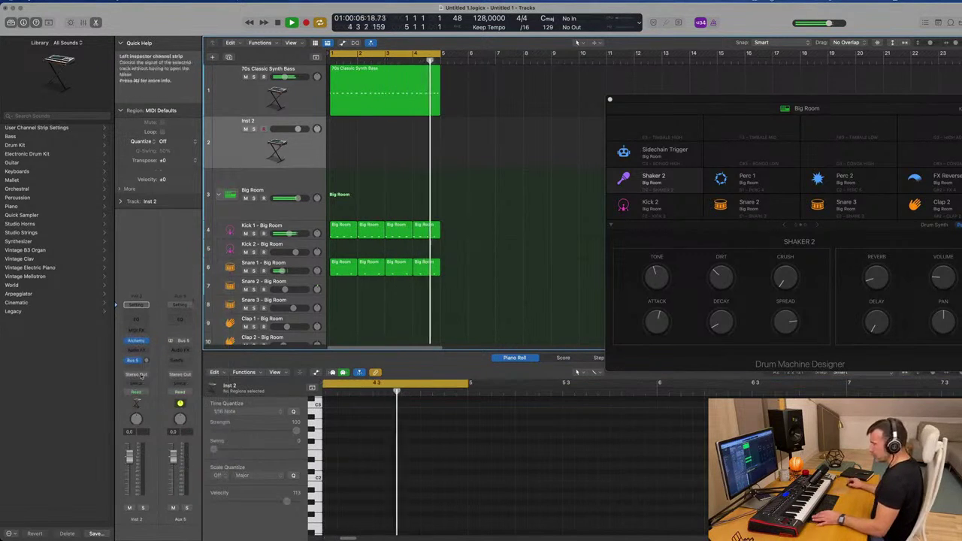
Insert a stereo SilverVerb on Aux 5, load the saved grandiose preset, and set its Wet output to 100%
left_click(181, 351)
mouse_move(205, 403)
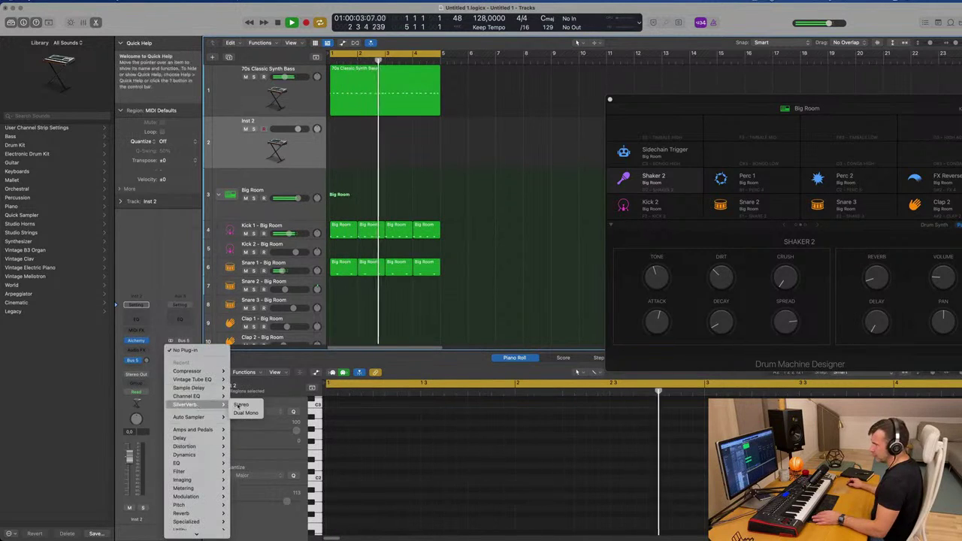
left_click(240, 404)
left_click(398, 111)
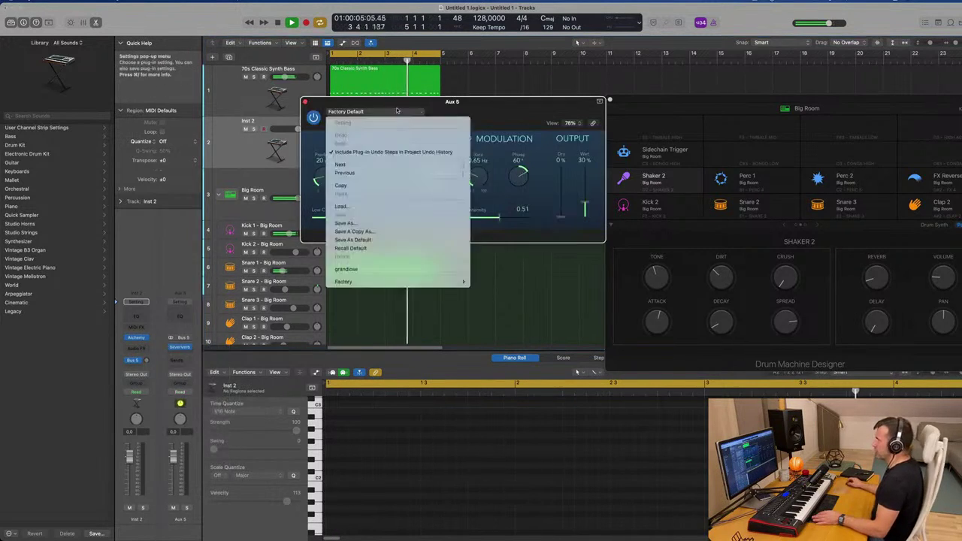
left_click(376, 272)
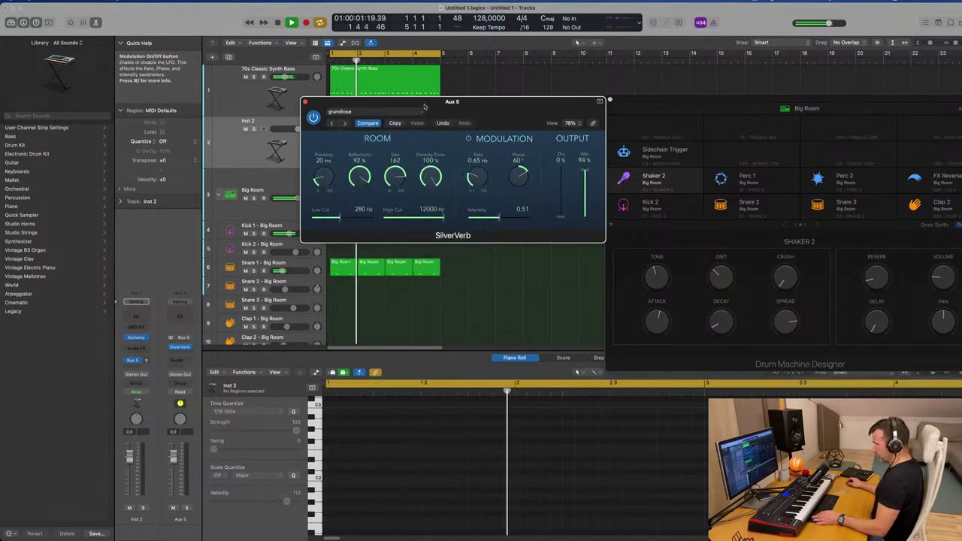
left_click_drag(584, 172, 587, 139)
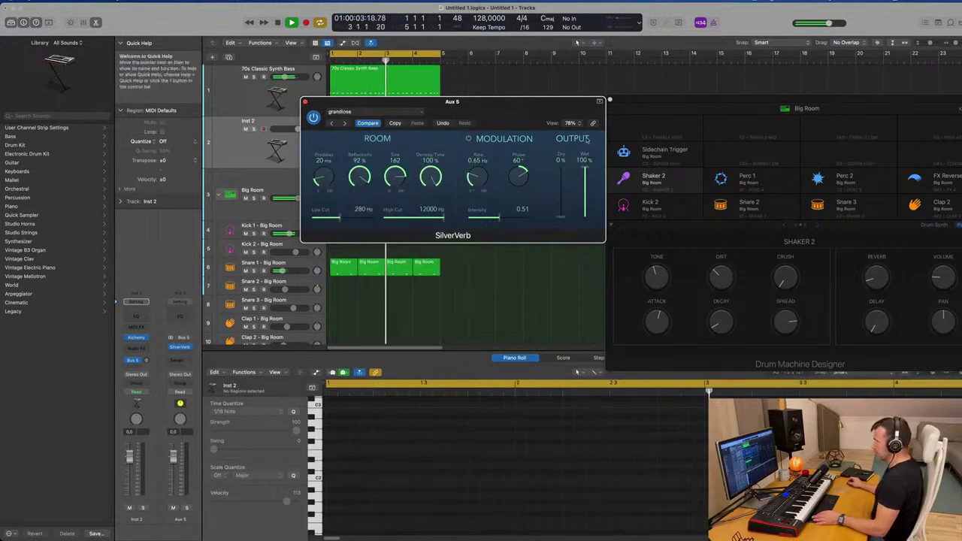
left_click_drag(505, 100, 575, 104)
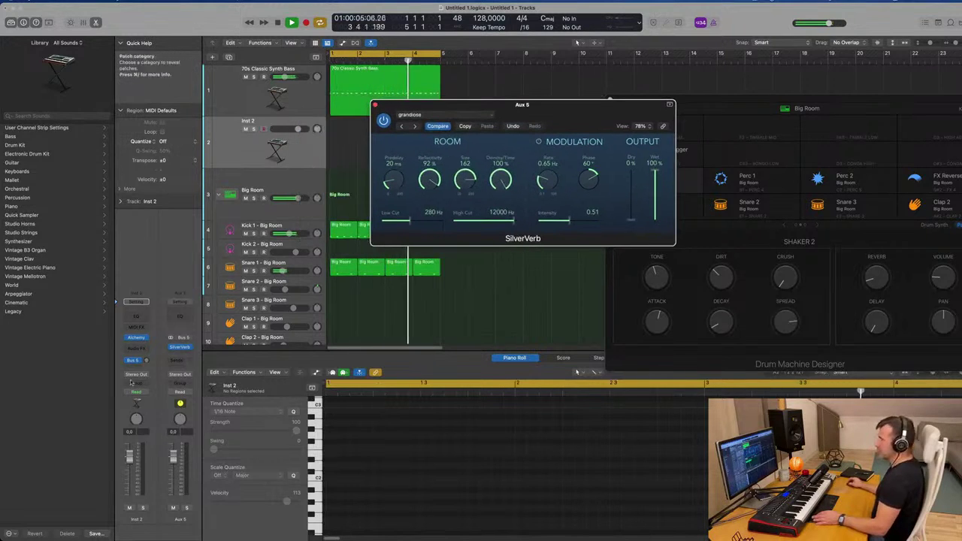
Open Inst 2's Alchemy instrument, lower the track's volume to -12.2 dB, and raise its Bus 5 send level
left_click(136, 338)
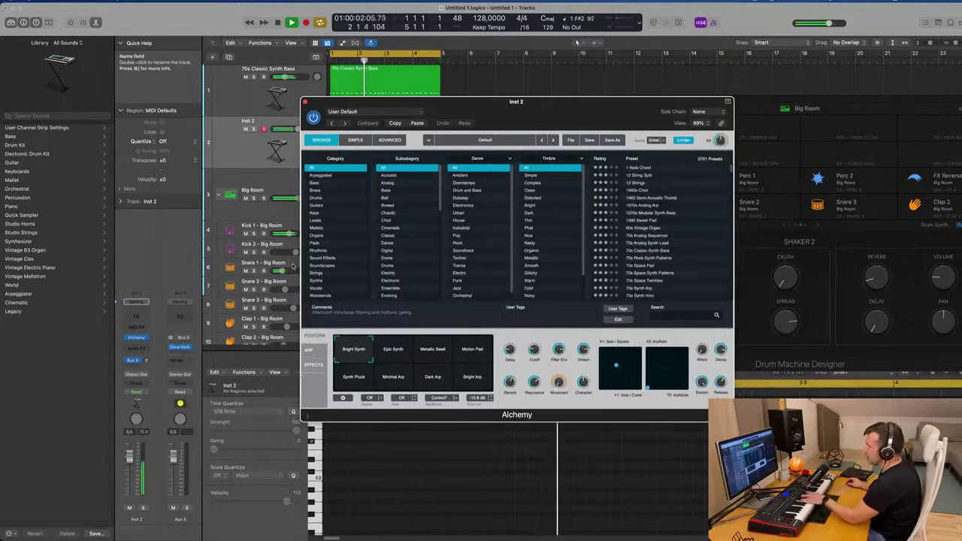
left_click_drag(129, 456, 129, 476)
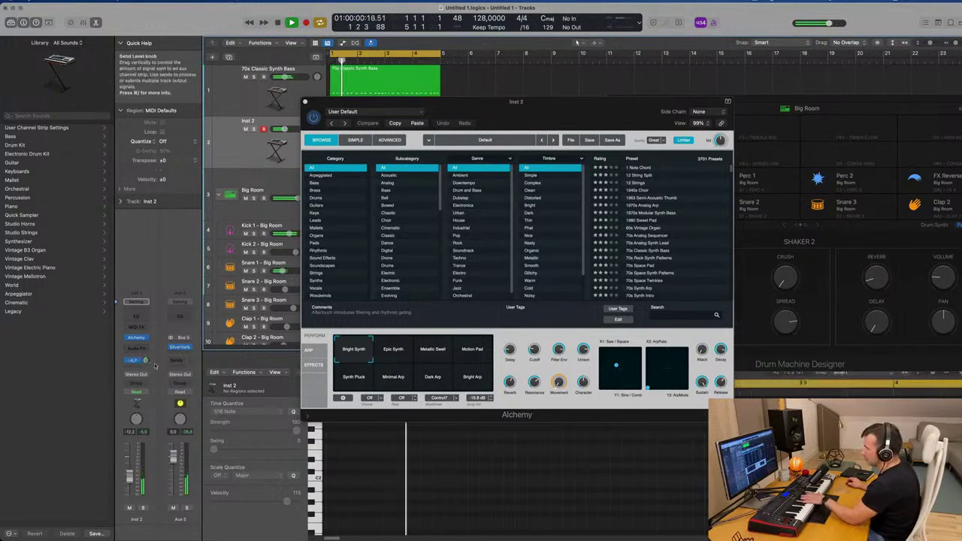
Audition Alchemy's Metallic Swell and Motion Pad snapshots on Inst 2 and choose Synth Pluck
left_click(439, 358)
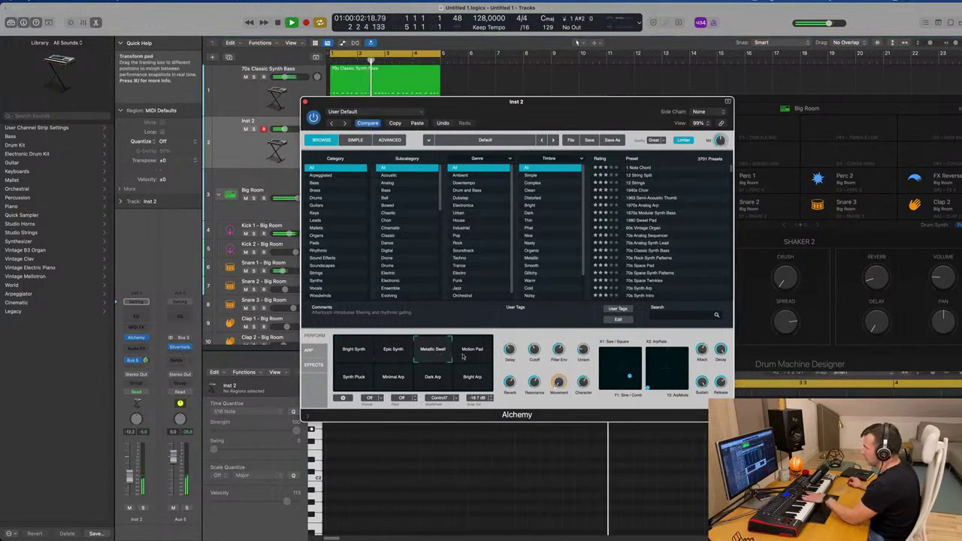
left_click(466, 357)
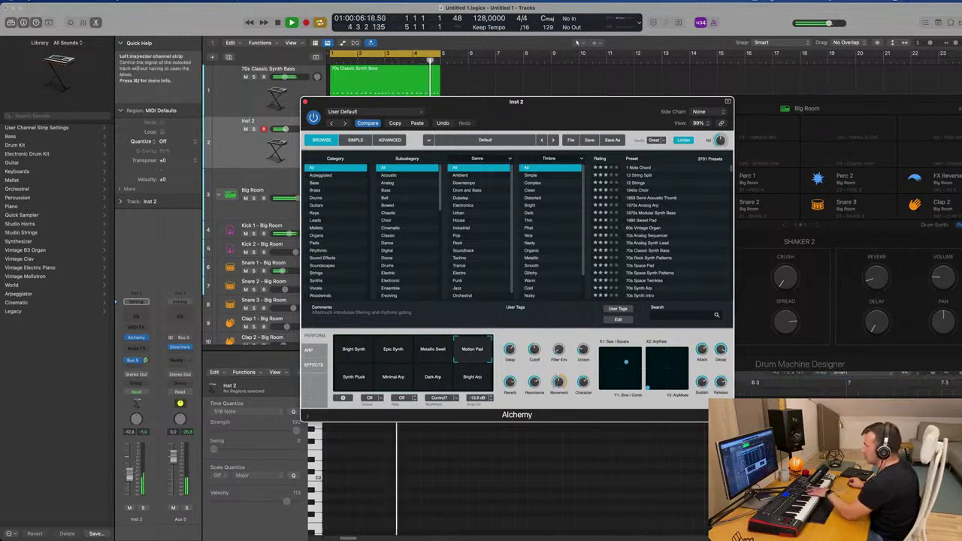
left_click(359, 383)
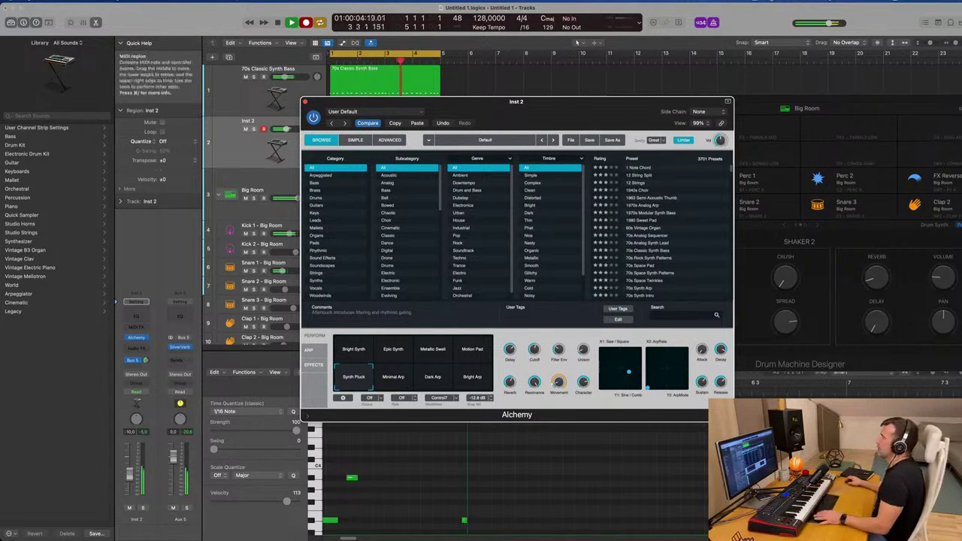
Record a four-bar pluck melody on Inst 2 and play back its first region in the Piano Roll
left_click_drag(632, 107, 879, 179)
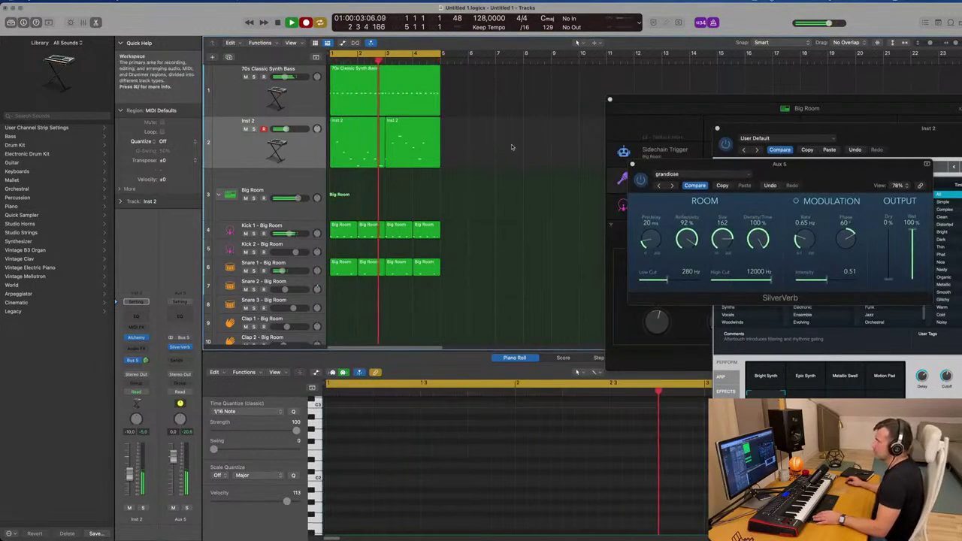
key("space")
left_click(359, 139)
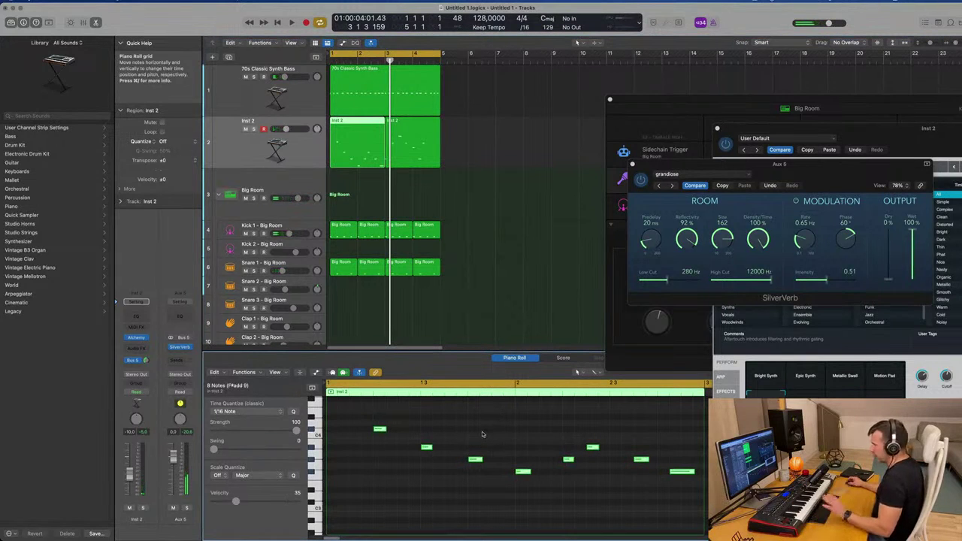
key("space")
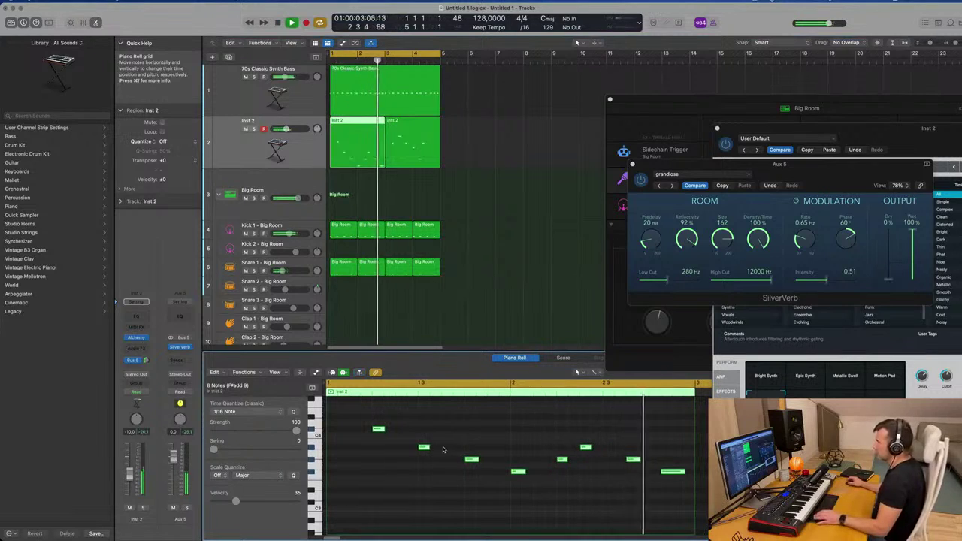
key("space")
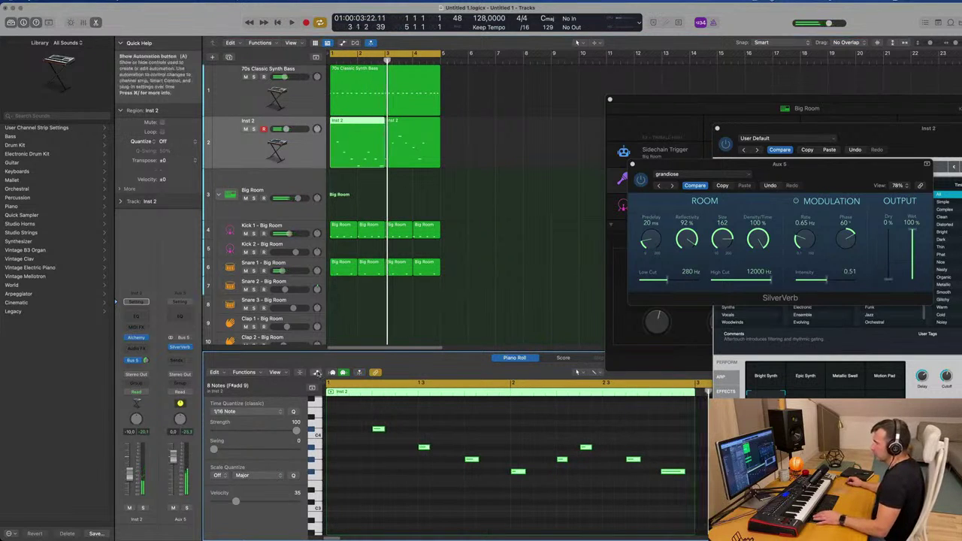
Show the note velocities of Inst 2's first region and lower the louder notes to even out the melody
left_click(317, 373)
mouse_move(660, 485)
left_mouse_down()
mouse_move(639, 492)
mouse_move(661, 502)
left_mouse_up()
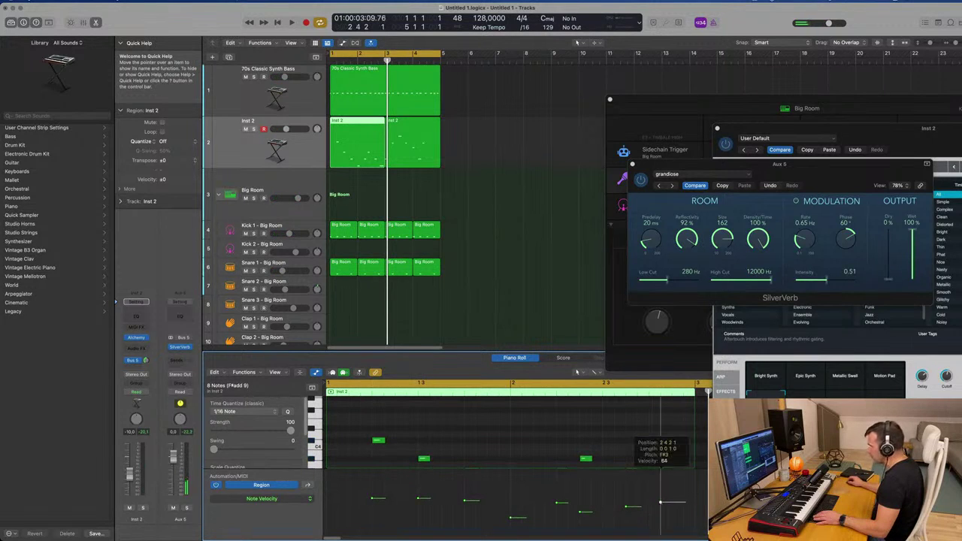
key("space")
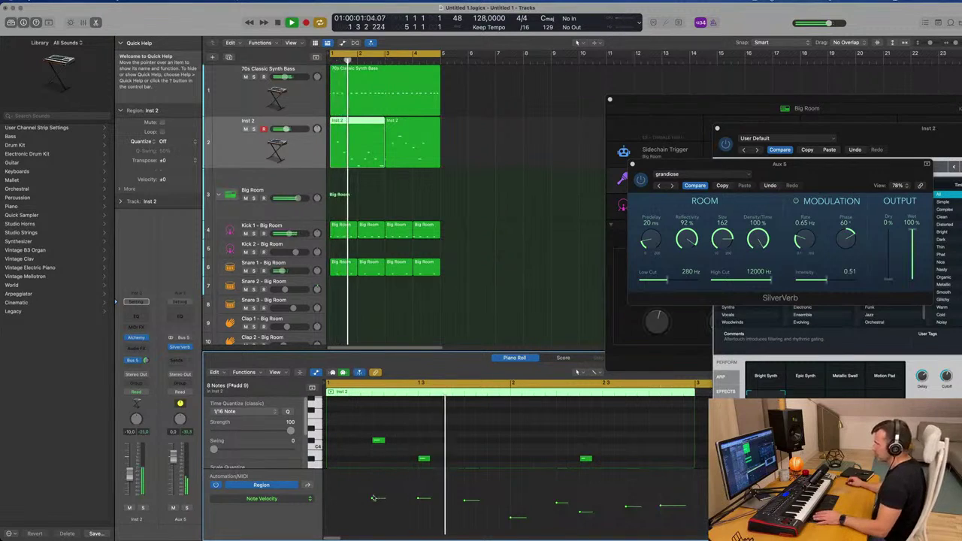
left_click_drag(375, 500, 375, 505)
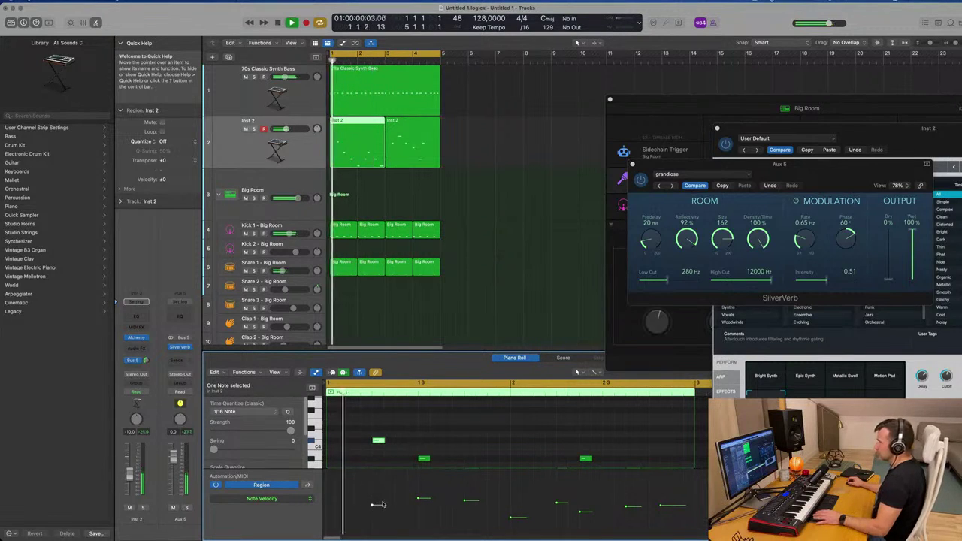
left_click_drag(423, 499, 471, 506)
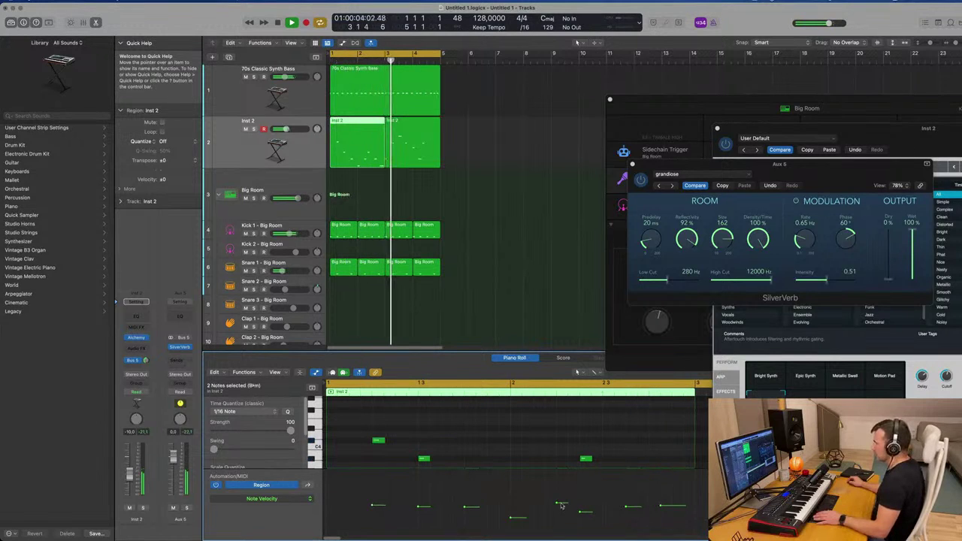
left_click_drag(560, 502, 559, 514)
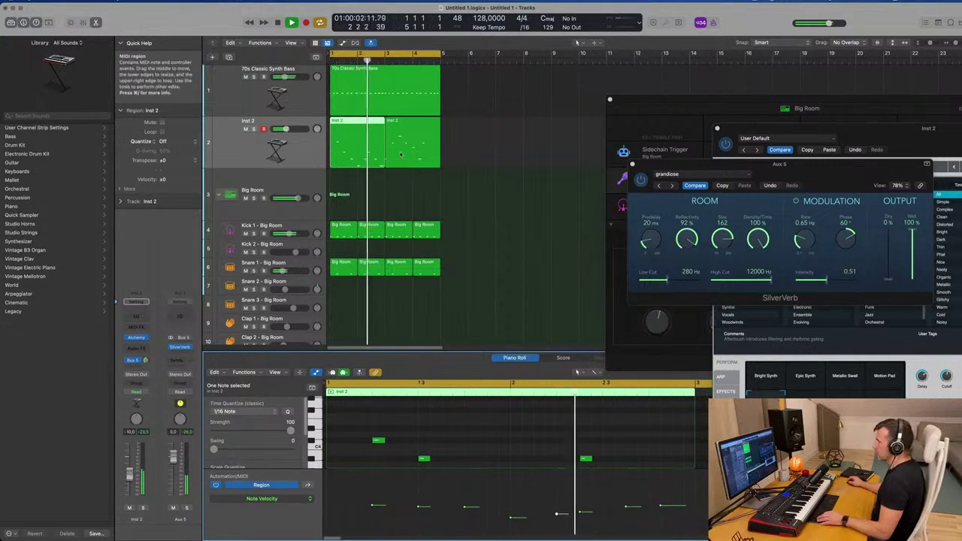
Copy the first melody note down to F#3 at the start of bar 1 and play the loop
scroll(383, 426, "down", 2)
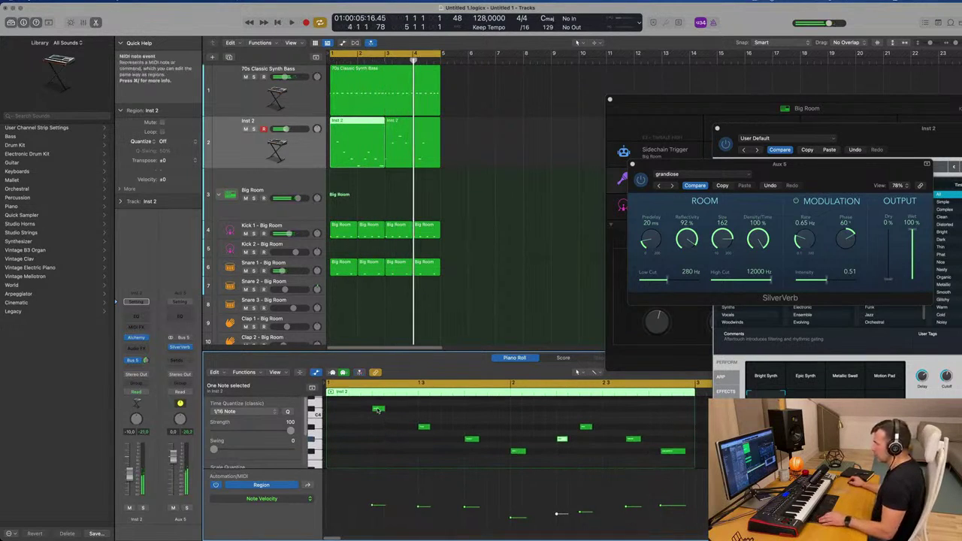
left_click_drag(378, 410, 336, 453)
key("space")
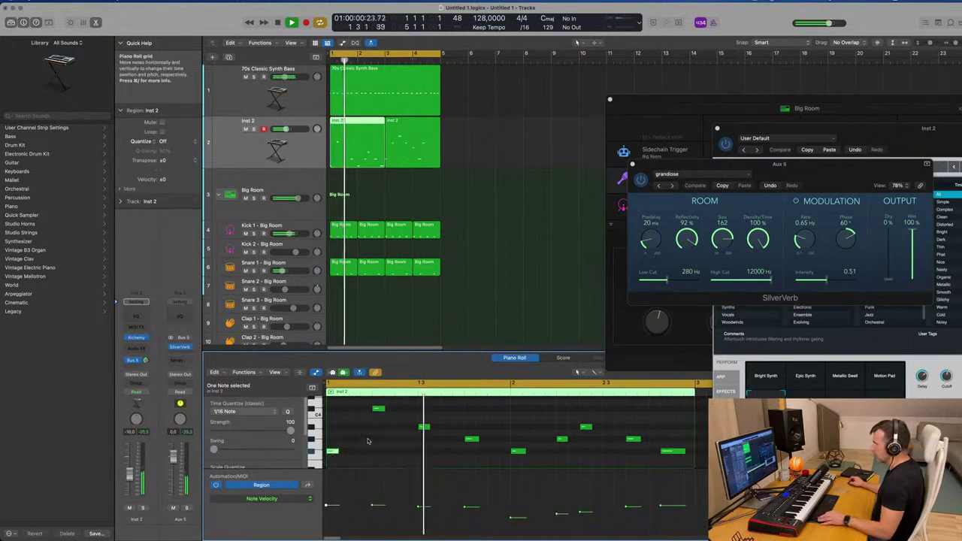
Delete the F#3 note at the end of Inst 2's first region and play the loop
key("super+Left")
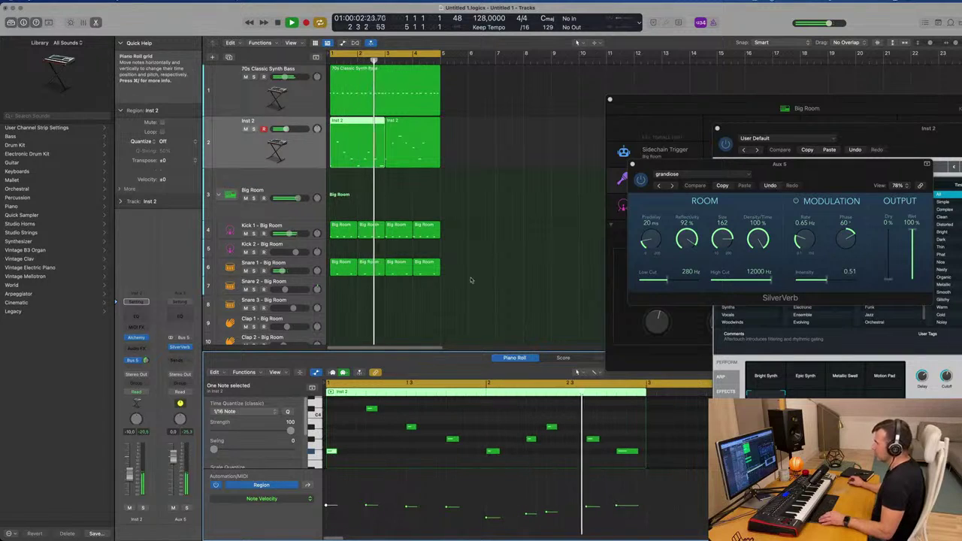
left_click(628, 452)
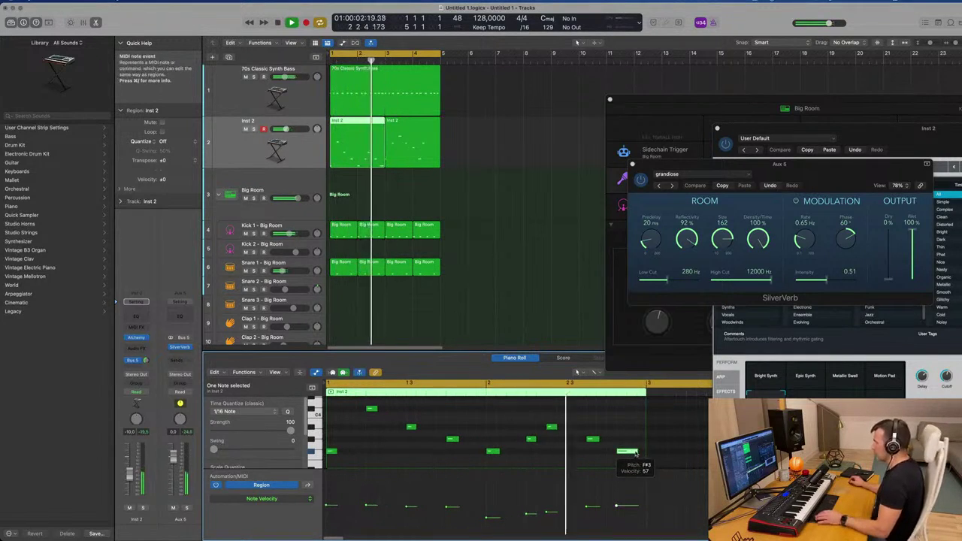
key("Delete")
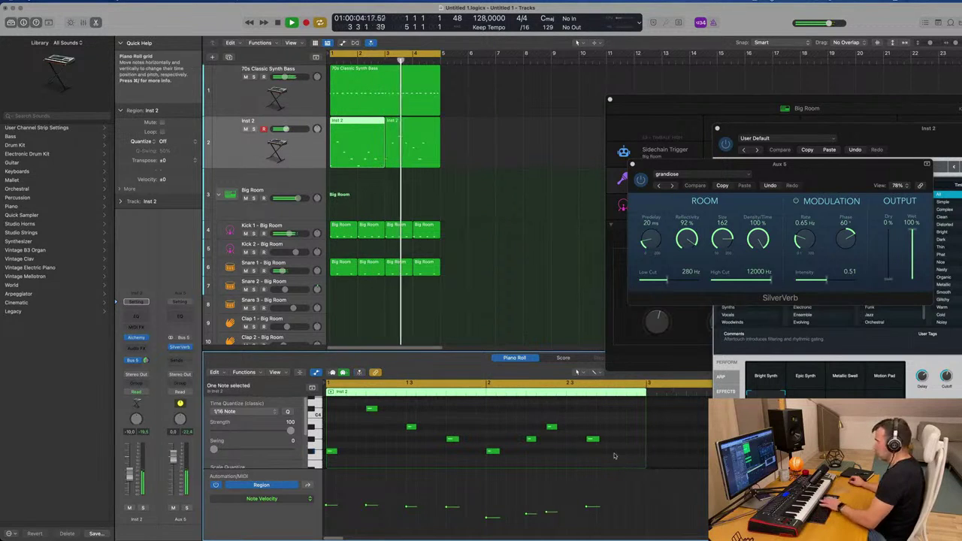
key("space")
key("space")
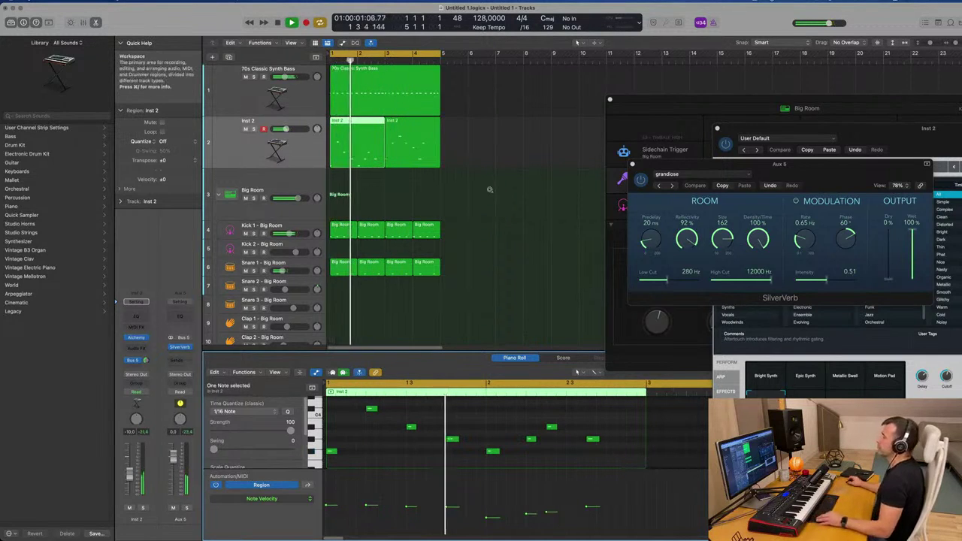
Replace Inst 2's second region with a copy of the first and join both into one four-bar region
key("super+Left")
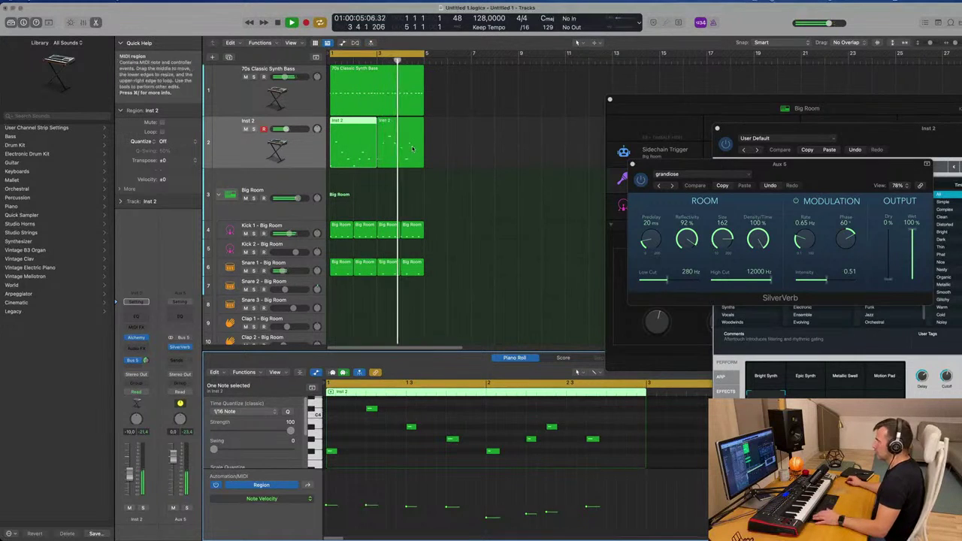
key("super+period")
key("space")
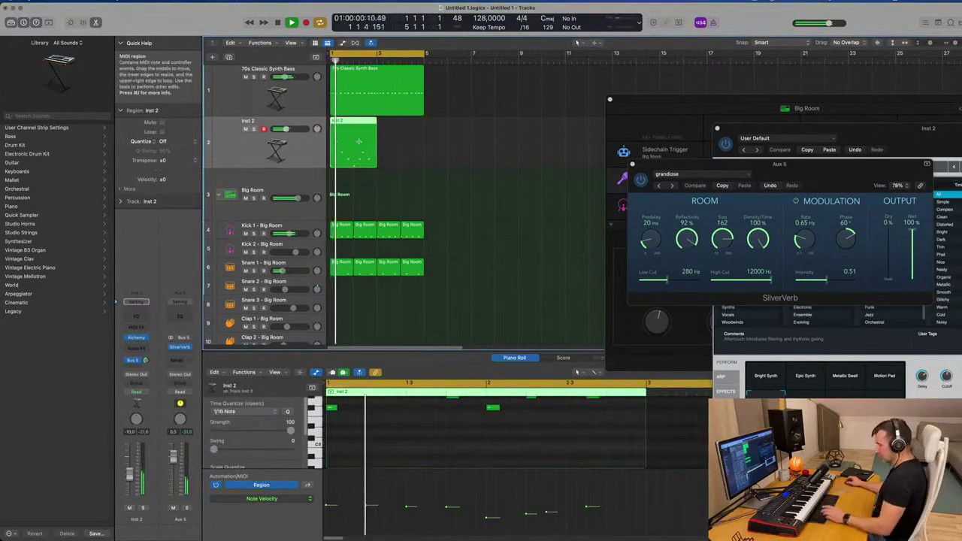
key("super+z")
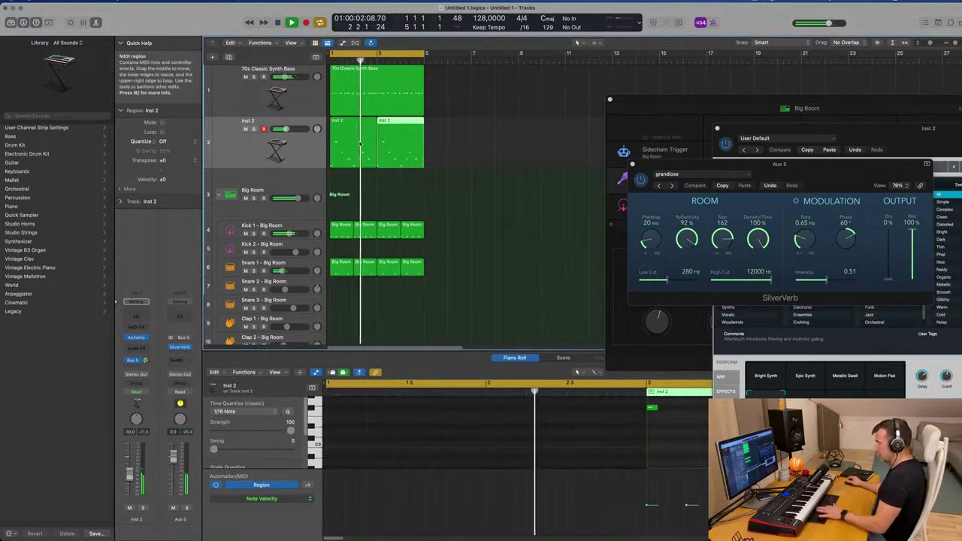
key("Return")
left_click(368, 156, "shift")
key("super+j")
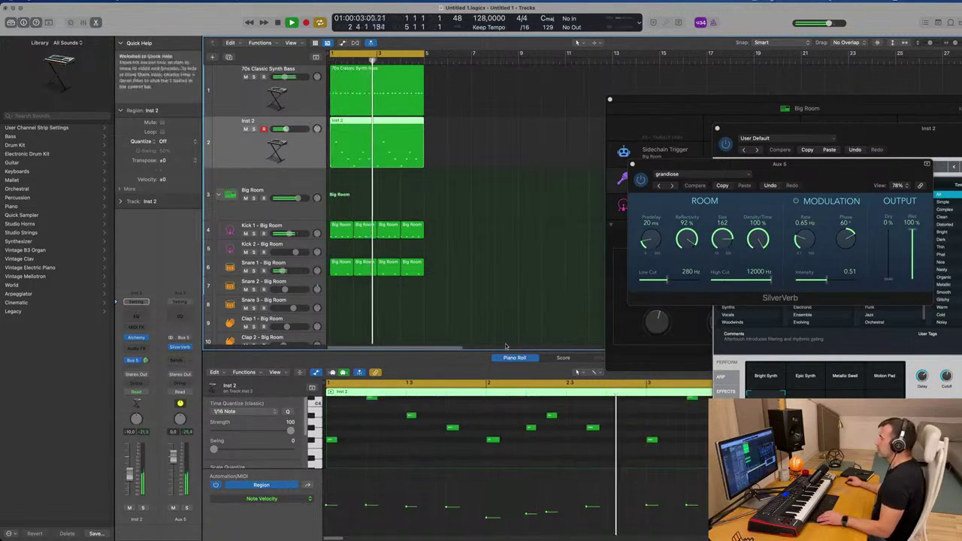
Raise the note velocities in bars 2 and 4 of the joined Inst 2 region into climbing runs while playing the loop
key("z")
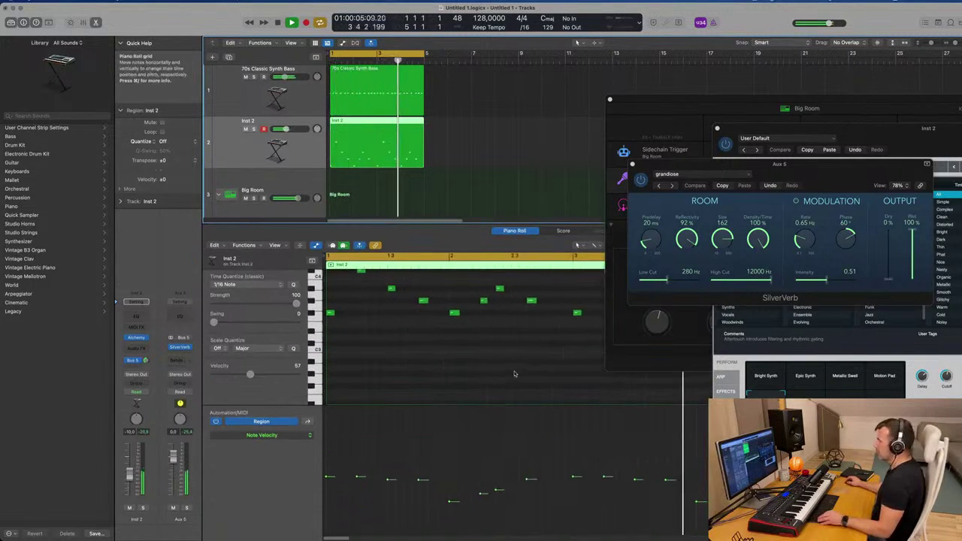
key("z")
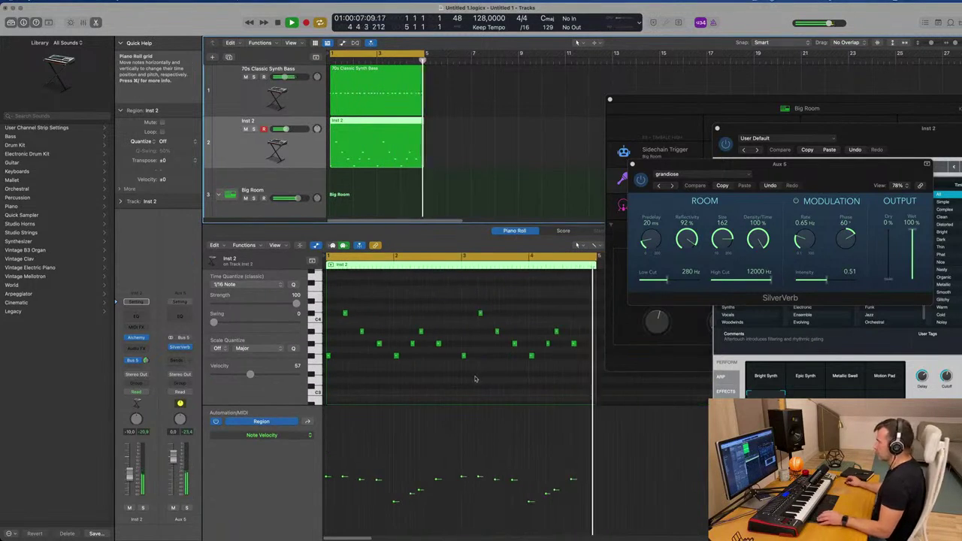
key("space")
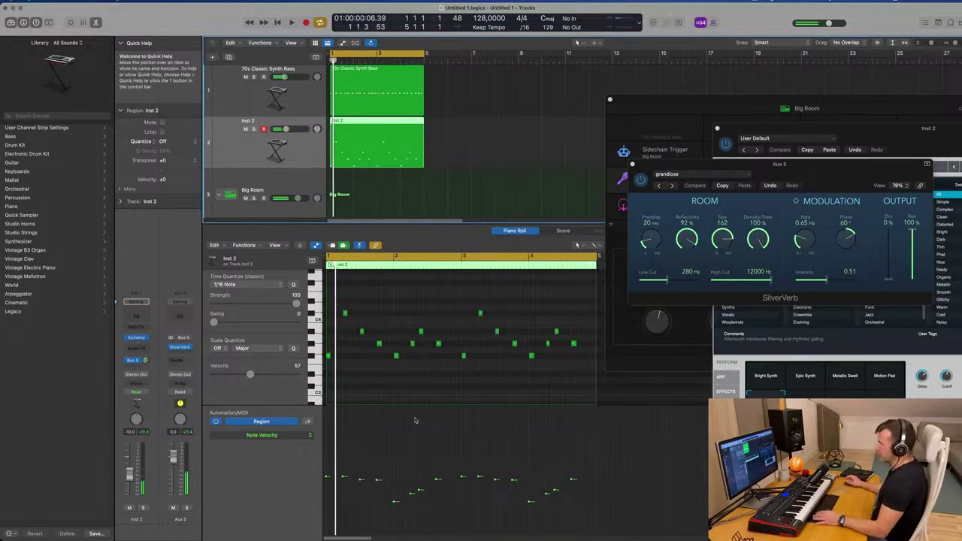
key("space")
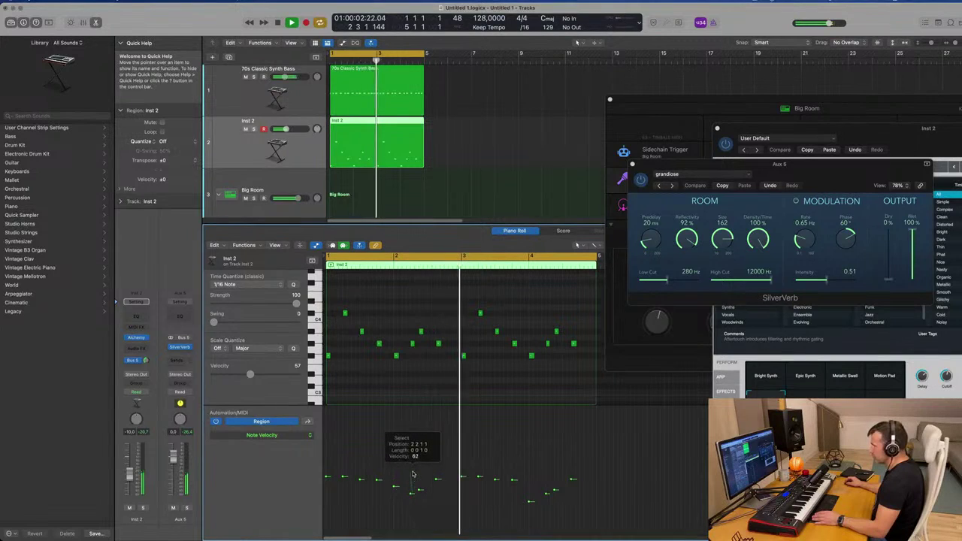
left_click(412, 474)
key("space")
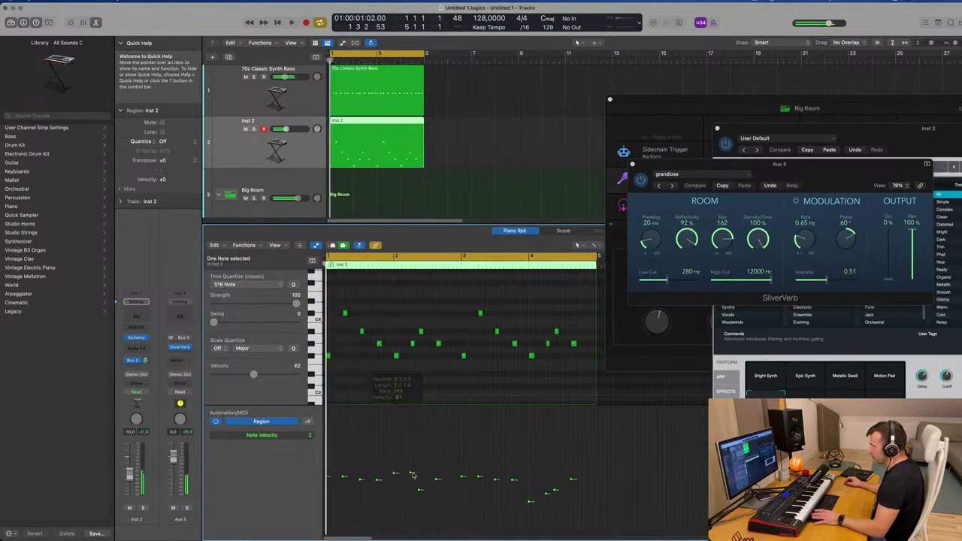
key("space")
left_click_drag(412, 474, 436, 467)
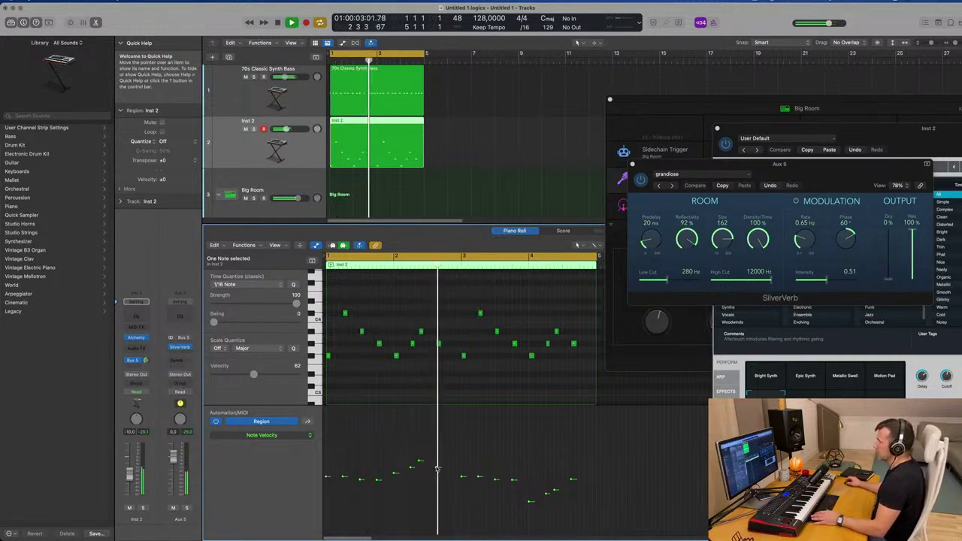
key("space")
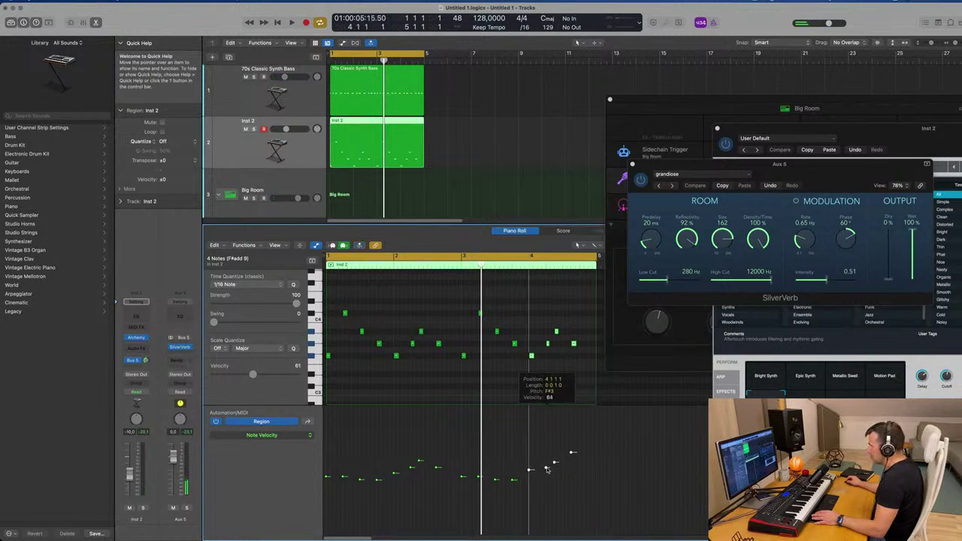
key("space")
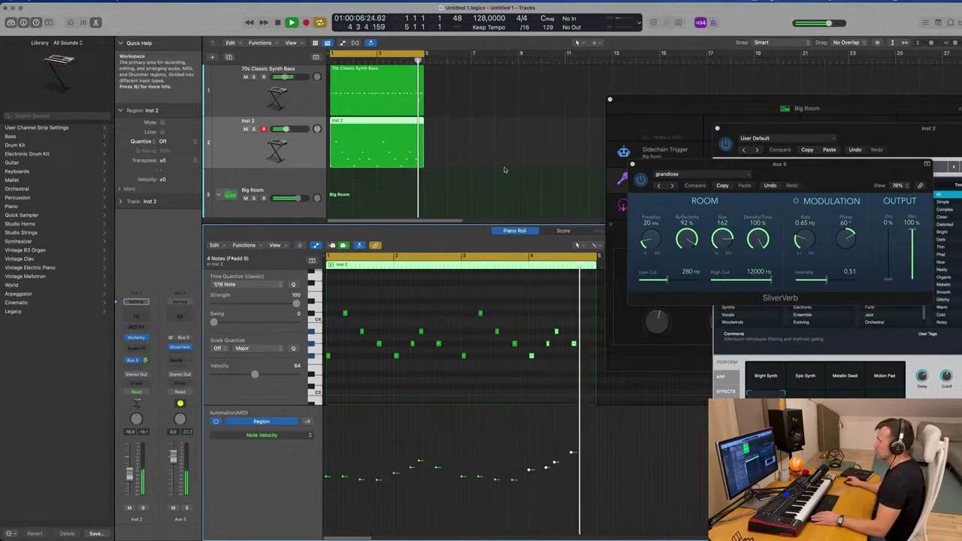
Show the mixer, copy the bass track's sidechained Compressor to Inst 2 and open it to check its gain reduction
left_click(504, 168)
key("space")
key("x")
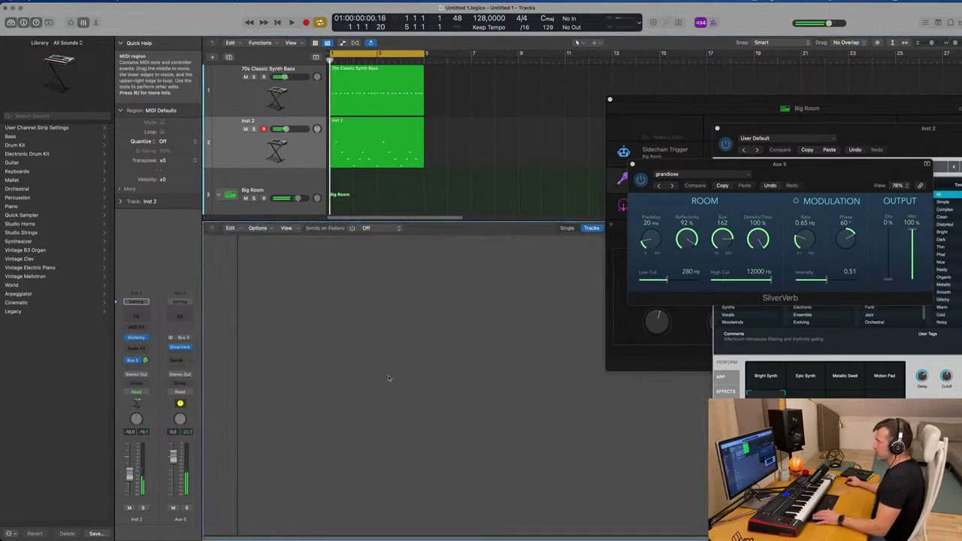
key("space")
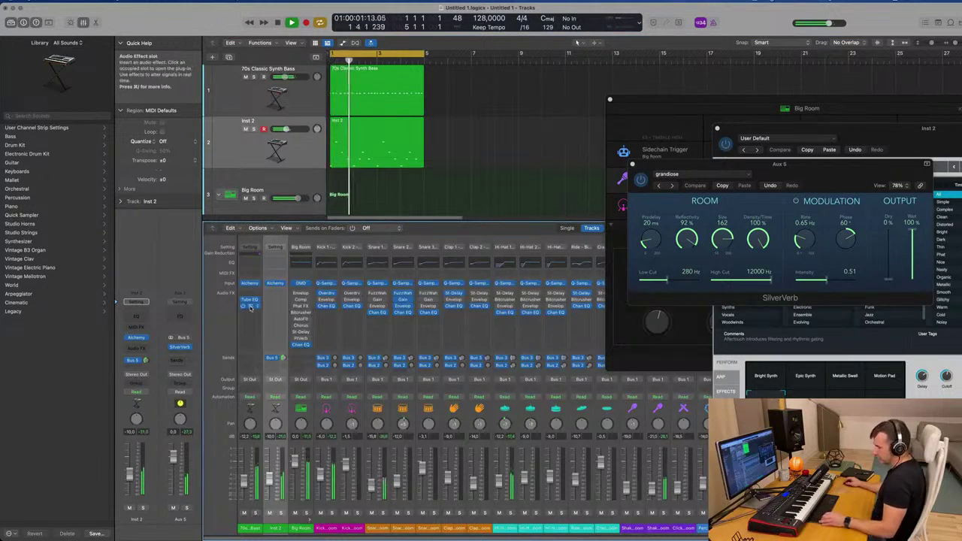
left_click_drag(276, 304, 276, 300)
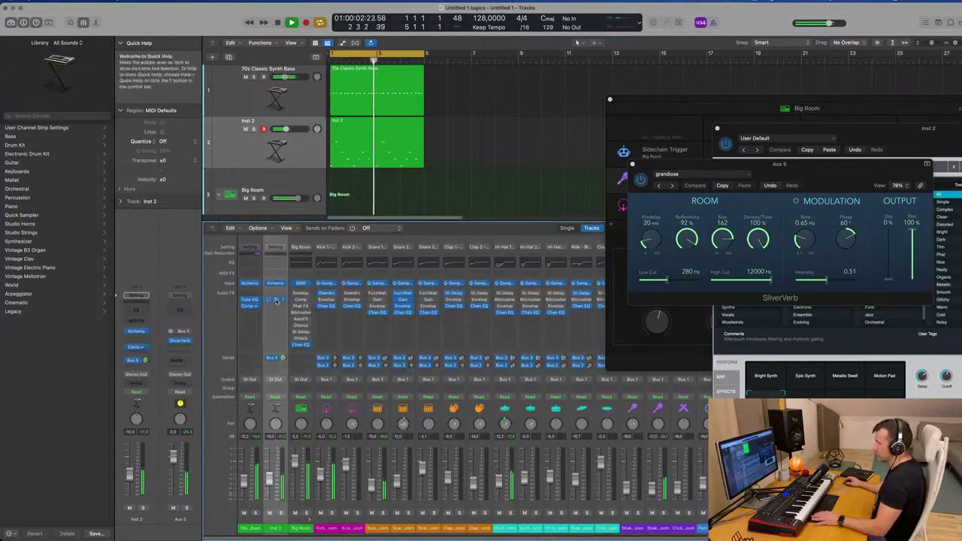
left_click(276, 300)
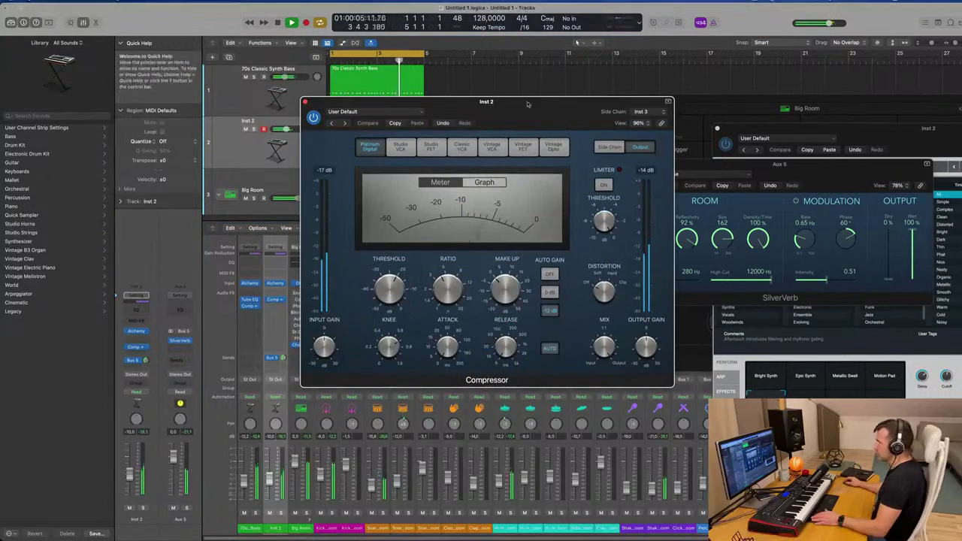
left_click_drag(528, 104, 626, 160)
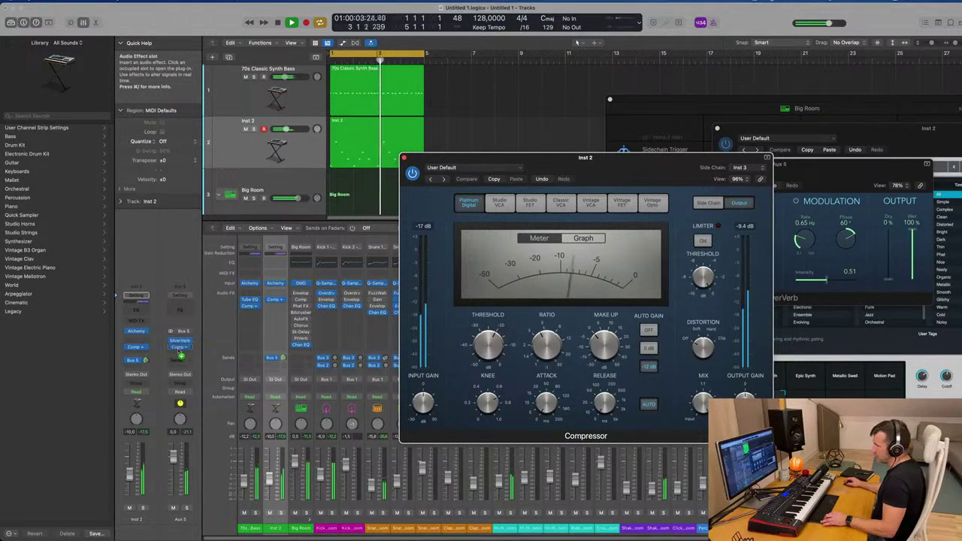
Copy the sidechained Compressor to Aux 5 after SilverVerb and raise the copy's threshold slightly
left_click(179, 348)
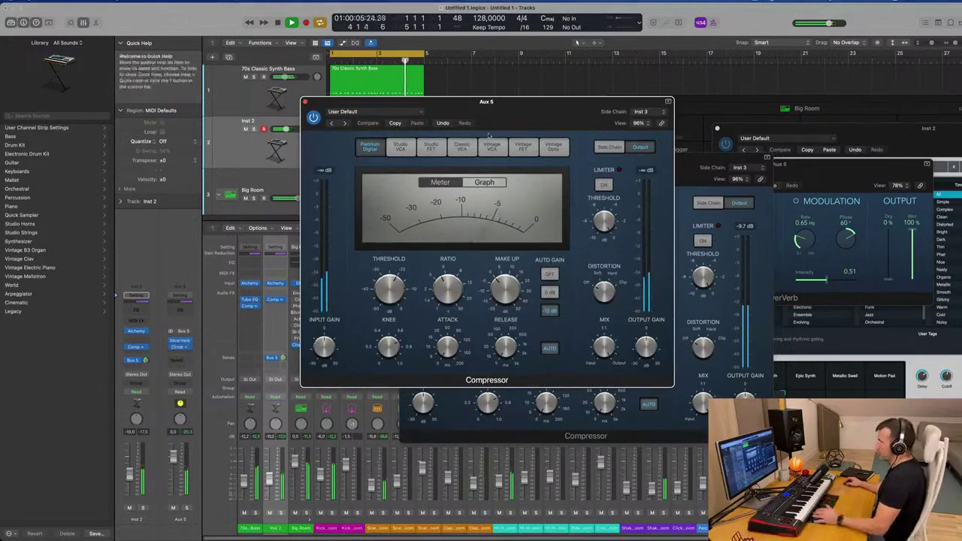
left_click_drag(529, 112, 610, 99)
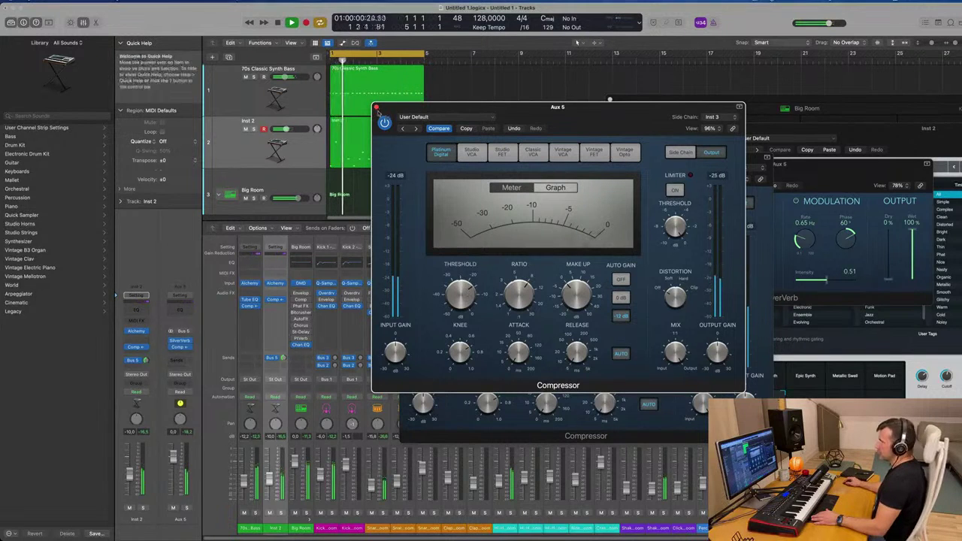
left_click(180, 343)
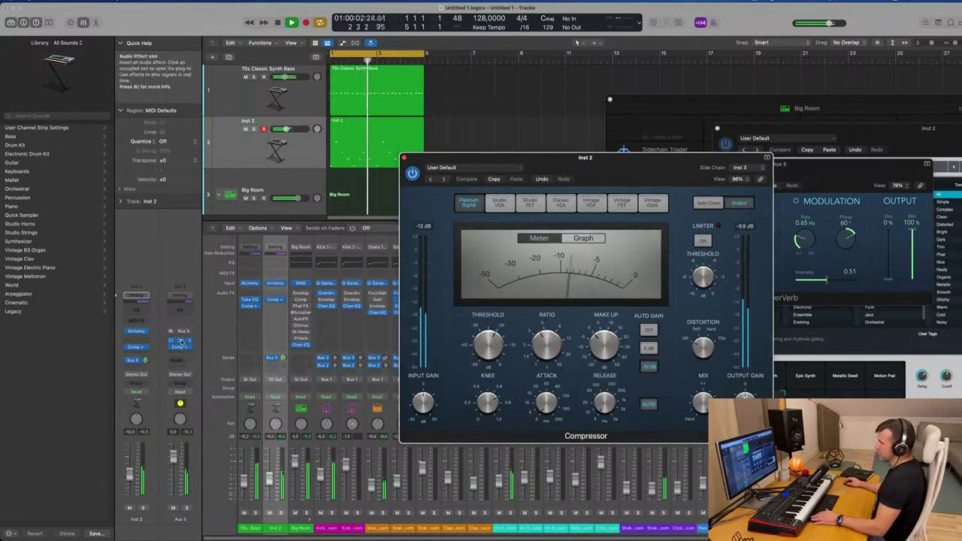
left_click(180, 342)
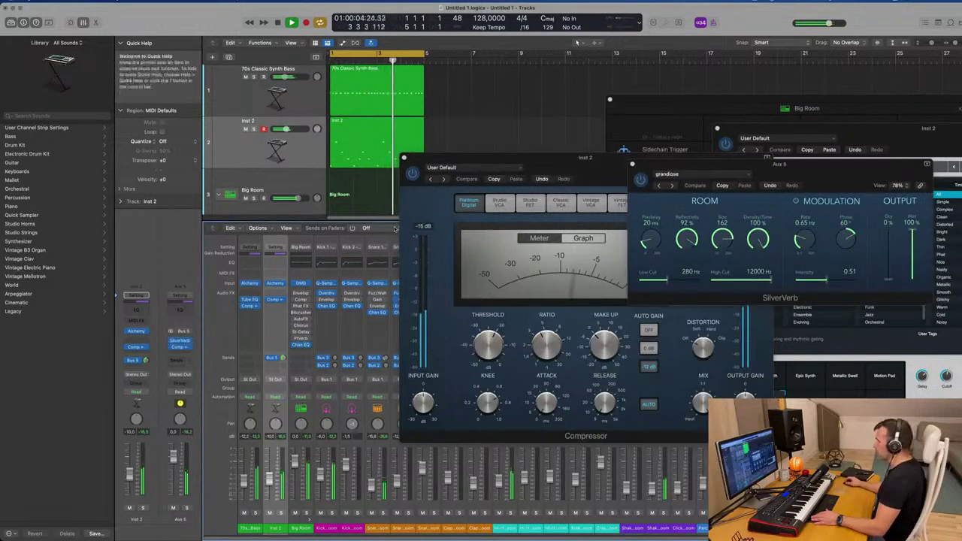
Add a Channel EQ to Aux 5 with a low cut at 210 Hz and a 36 dB/oct slope
left_click(180, 293)
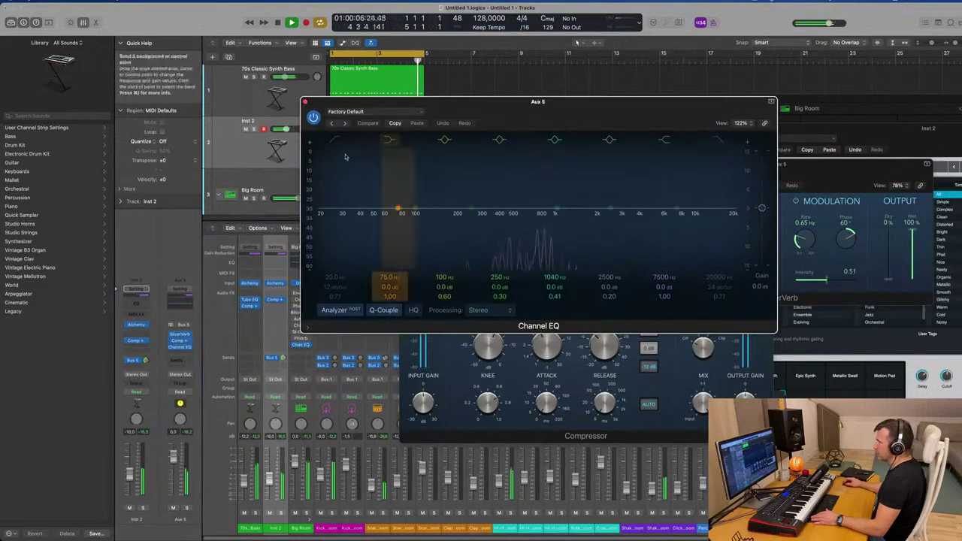
left_click_drag(328, 189, 412, 195)
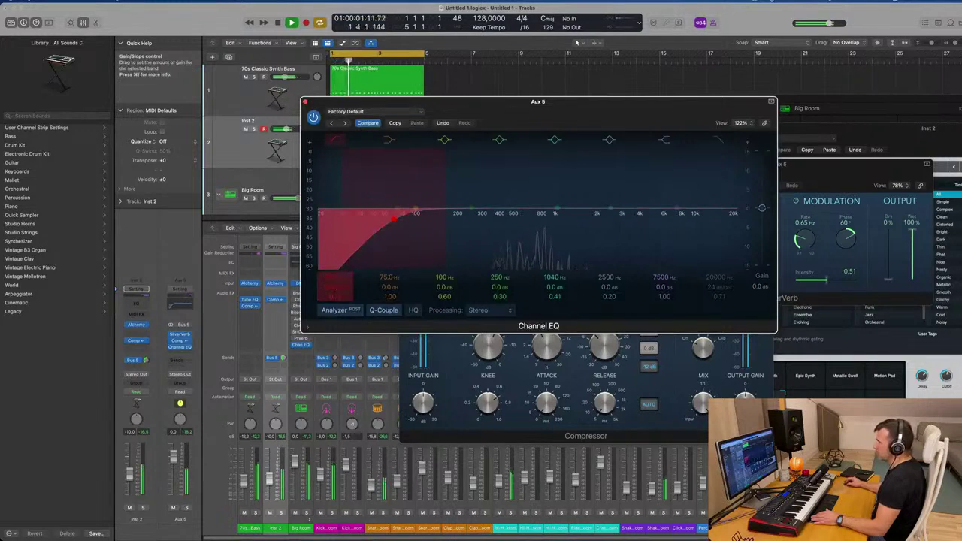
left_click_drag(399, 218, 460, 221)
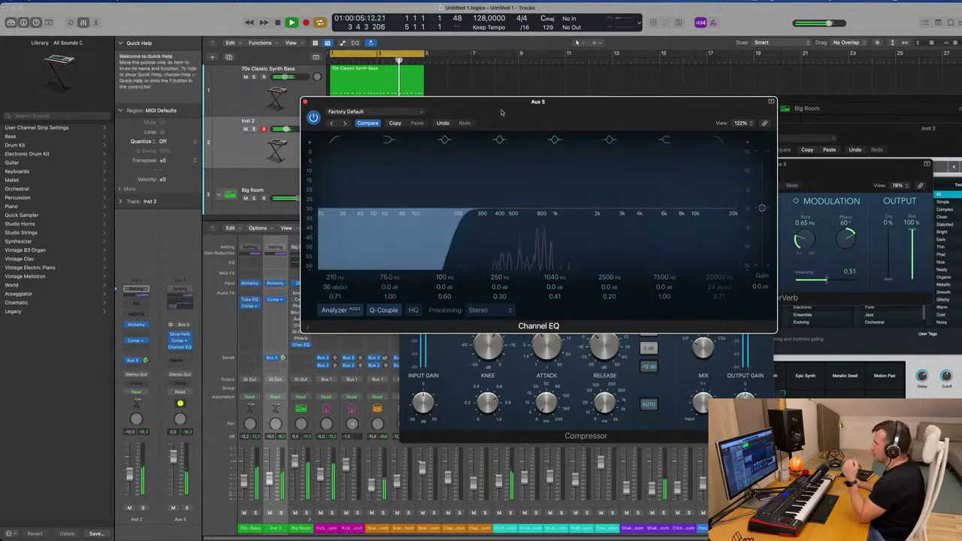
left_click_drag(504, 102, 496, 103)
left_click(295, 102)
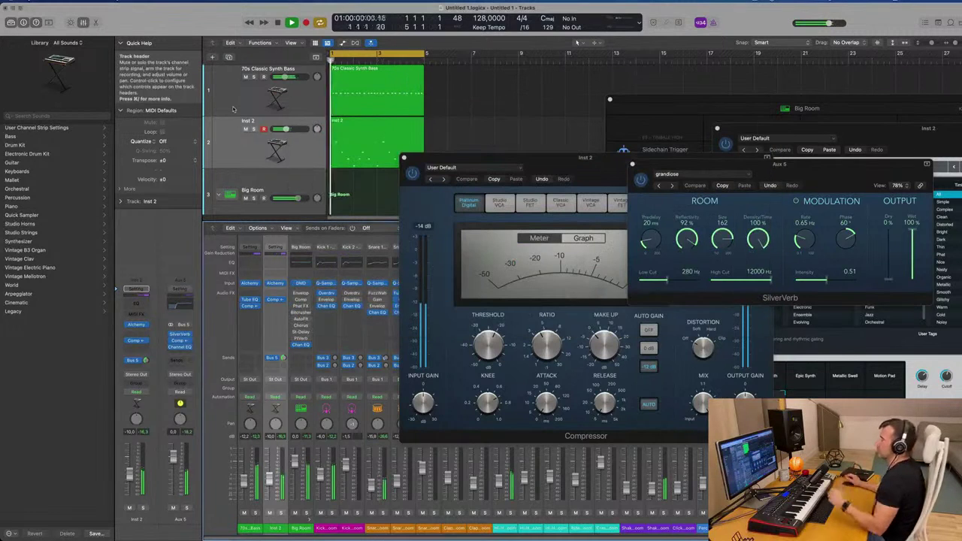
left_click_drag(466, 158, 730, 179)
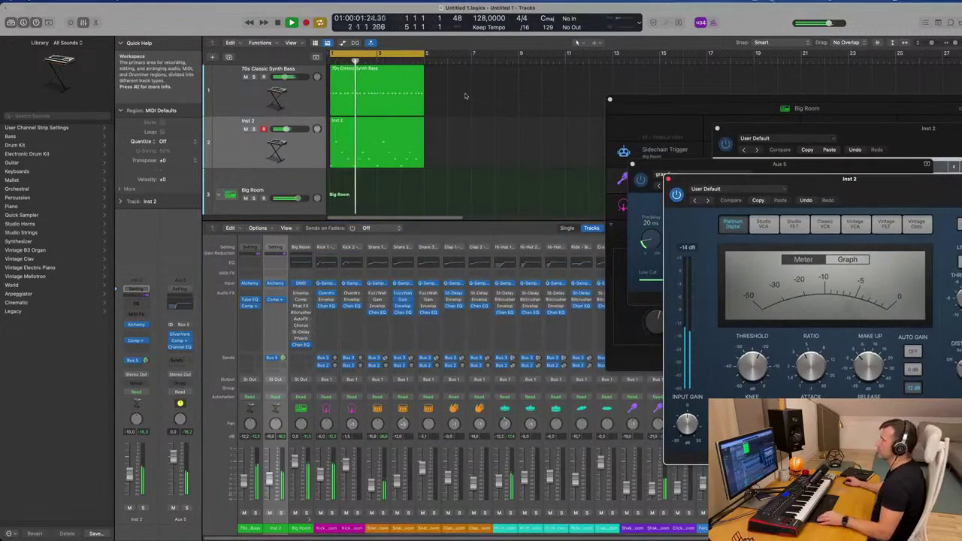
Copy the 70s Classic Synth Bass and Inst 2 regions together to bar 5
left_click(375, 91)
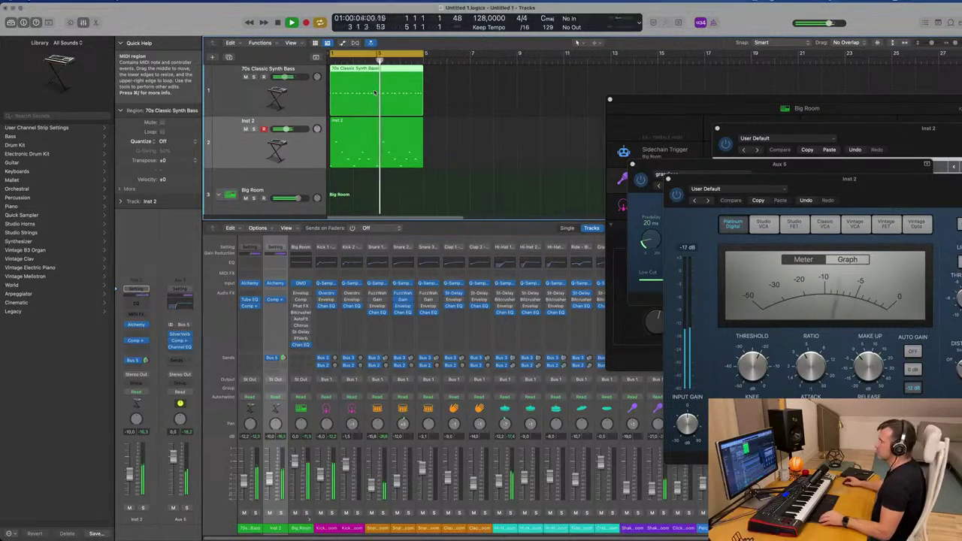
key("super+Left")
left_click(366, 153, "shift")
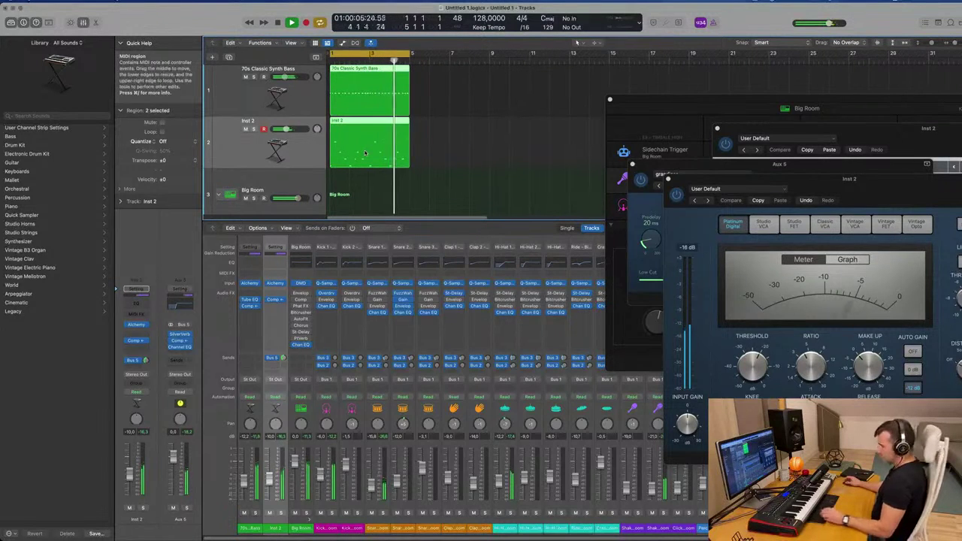
left_click_drag(364, 151, 440, 145)
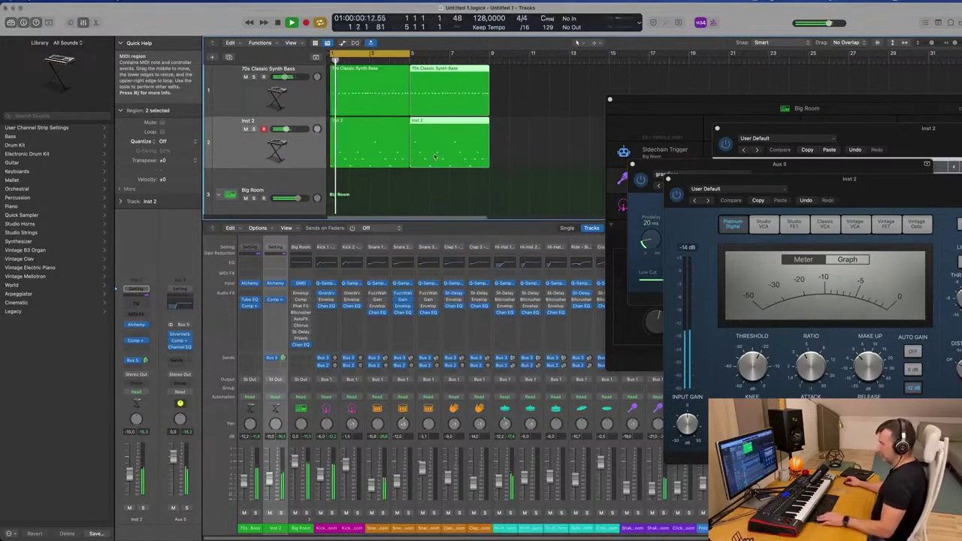
Hide the mixer and repeat all the Big Room kick, snare, hi-hat and shaker regions through bar 8
key("x")
left_click_drag(451, 215, 359, 492)
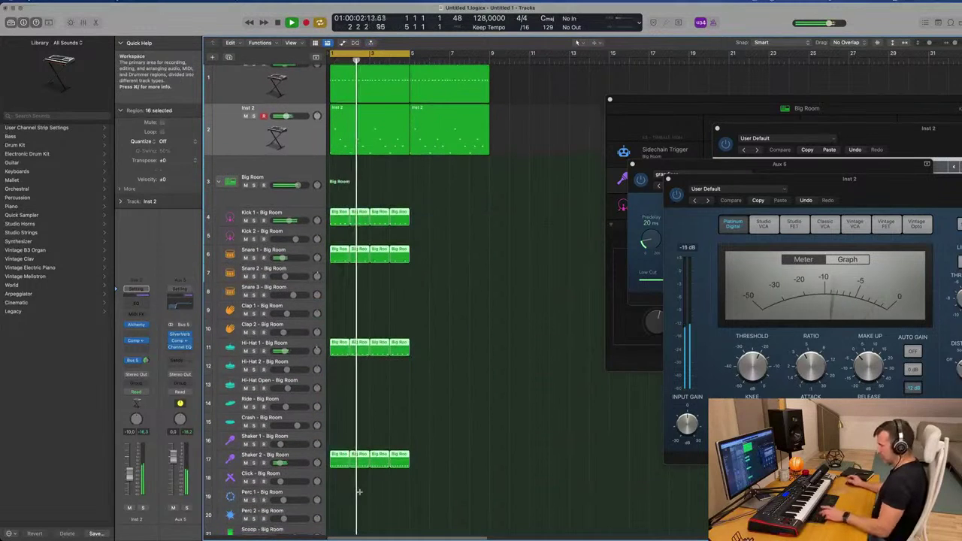
key("super+r")
scroll(506, 122, "up", 1)
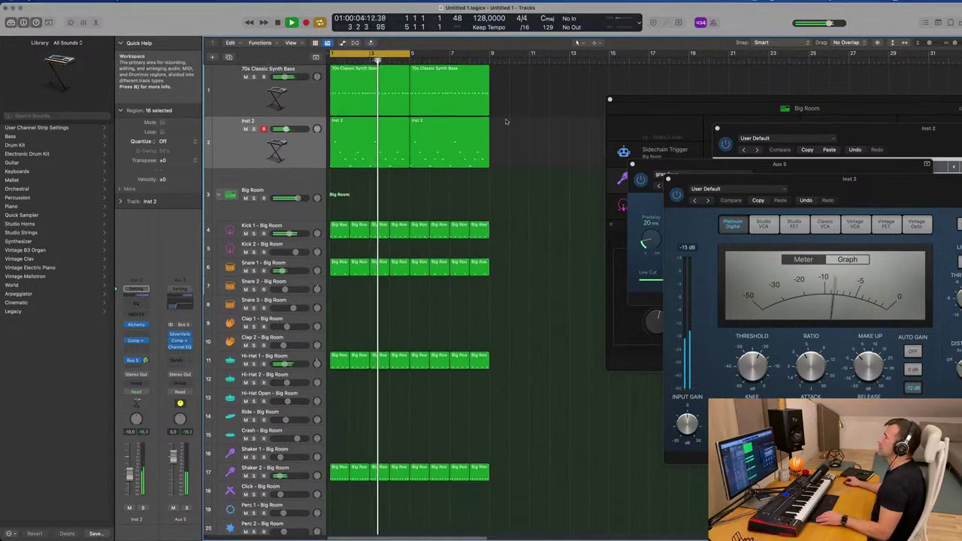
Extend the cycle range to bar 9 so the whole eight-bar arrangement loops
left_click_drag(561, 159, 424, 96)
left_click(423, 68)
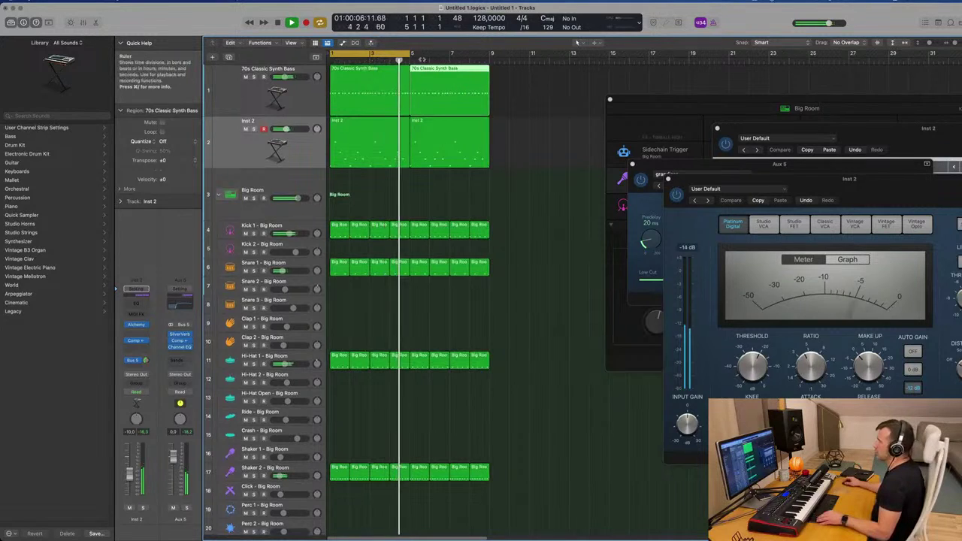
left_click_drag(412, 54, 489, 65)
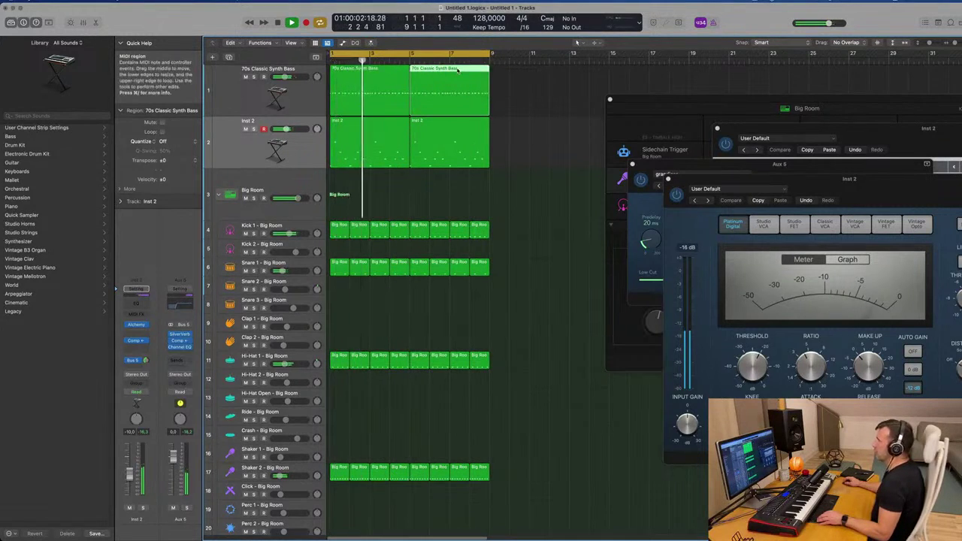
Transpose all notes in the second 70s Classic Synth Bass region down two semitones
double_click(457, 69)
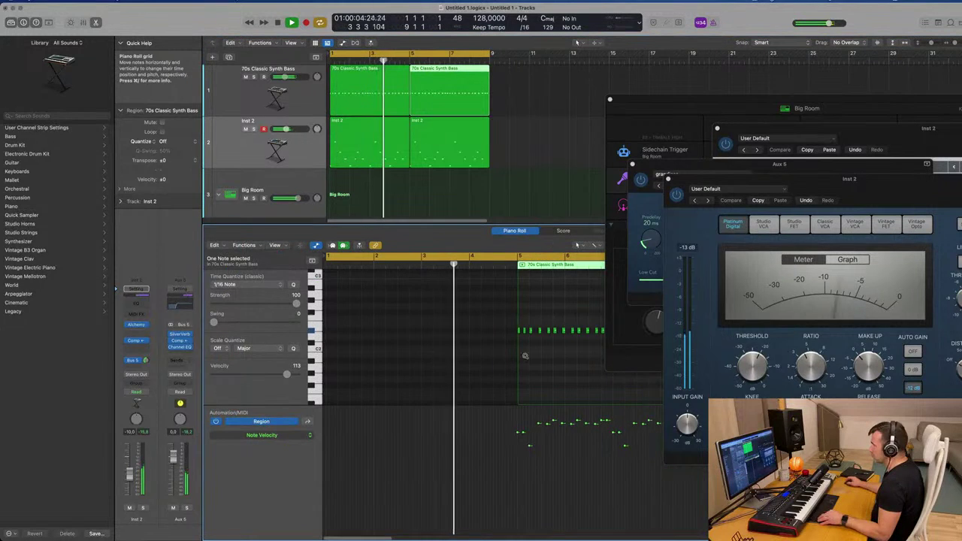
left_click_drag(423, 312, 641, 359)
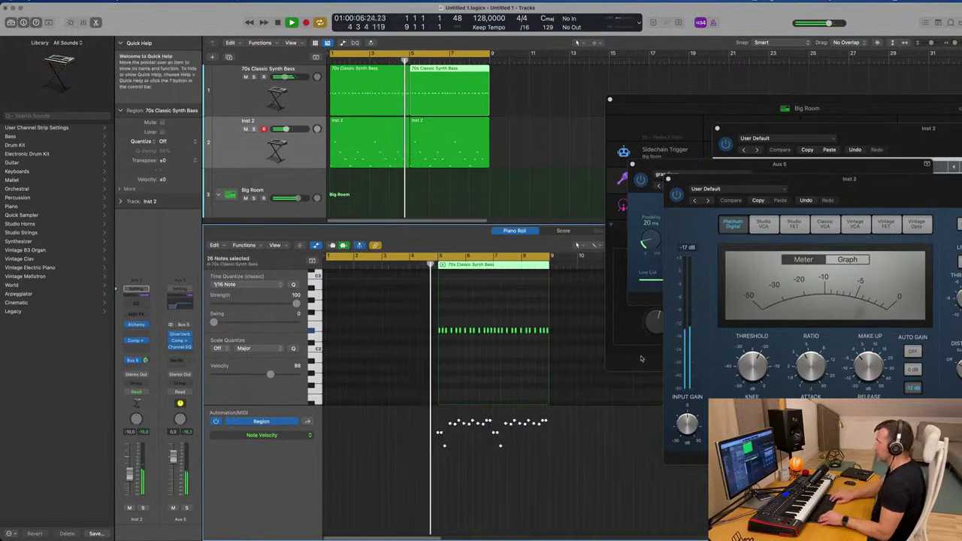
key("alt+Down")
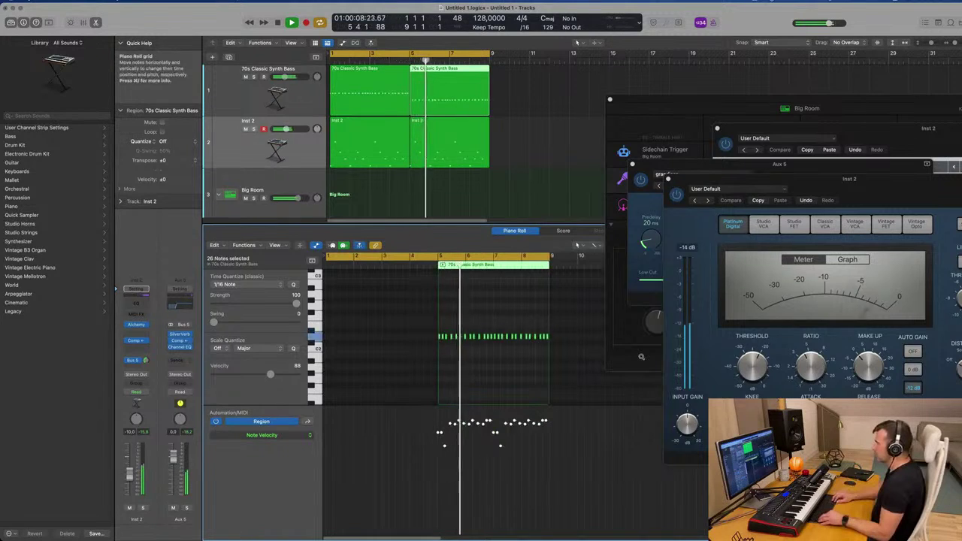
key("alt+Down")
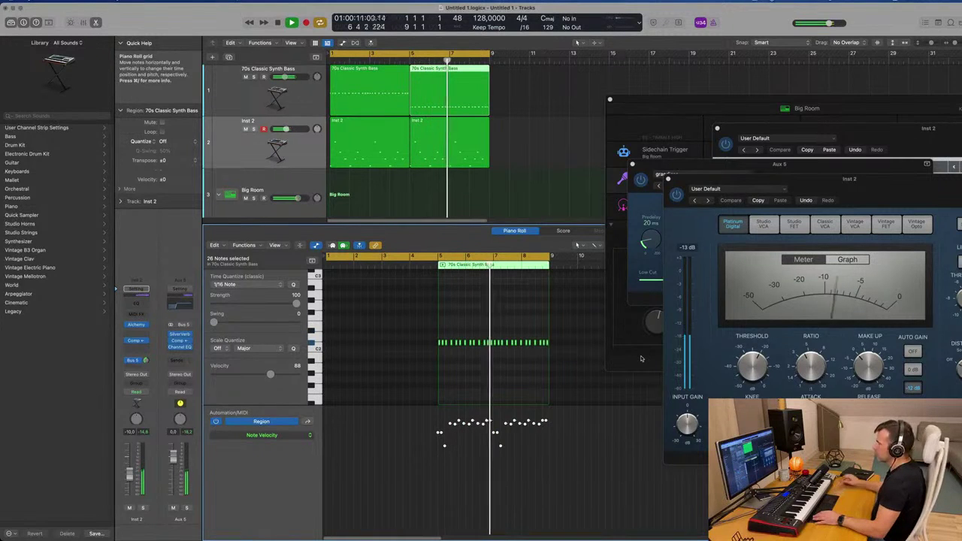
Move the last six notes of the second bass region up to F#2
scroll(533, 340, "up", 1)
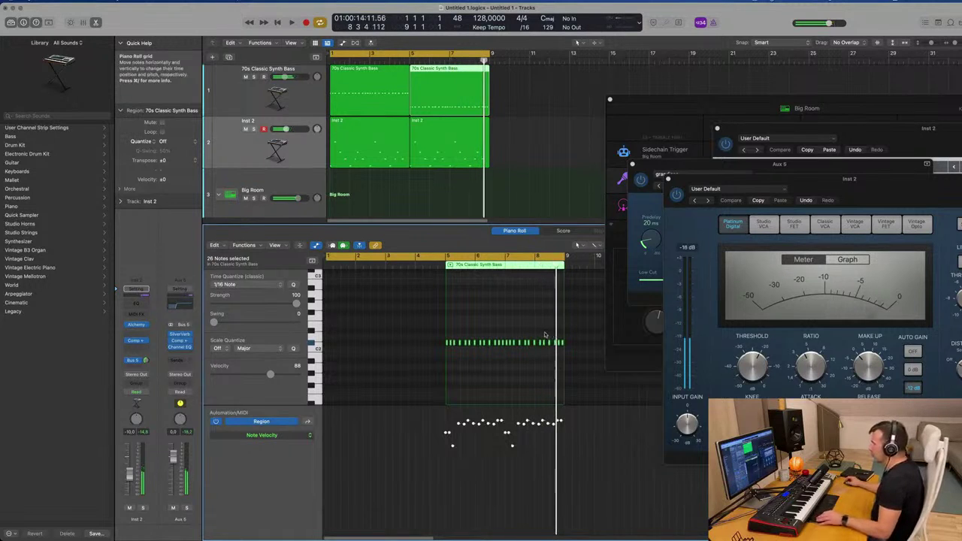
scroll(555, 331, "up", 2)
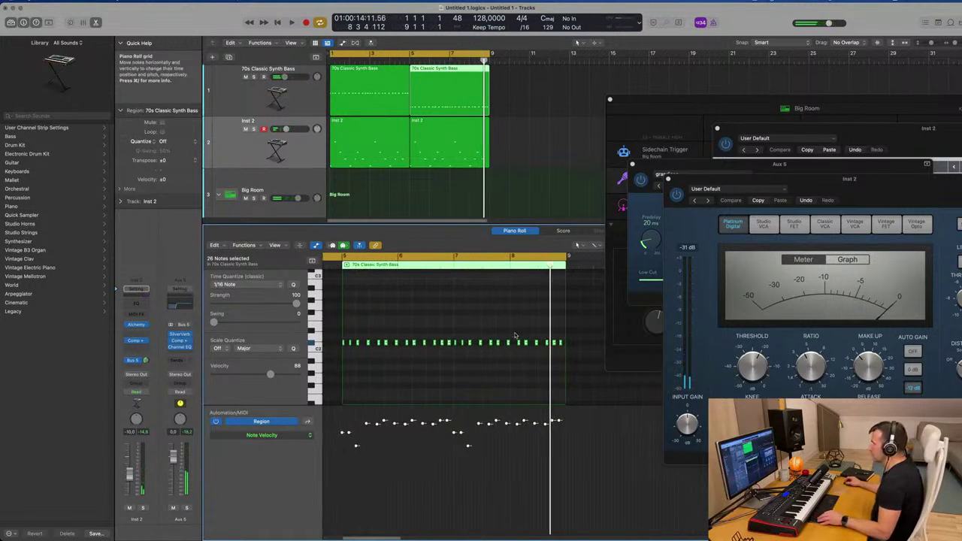
left_click_drag(572, 351, 571, 350)
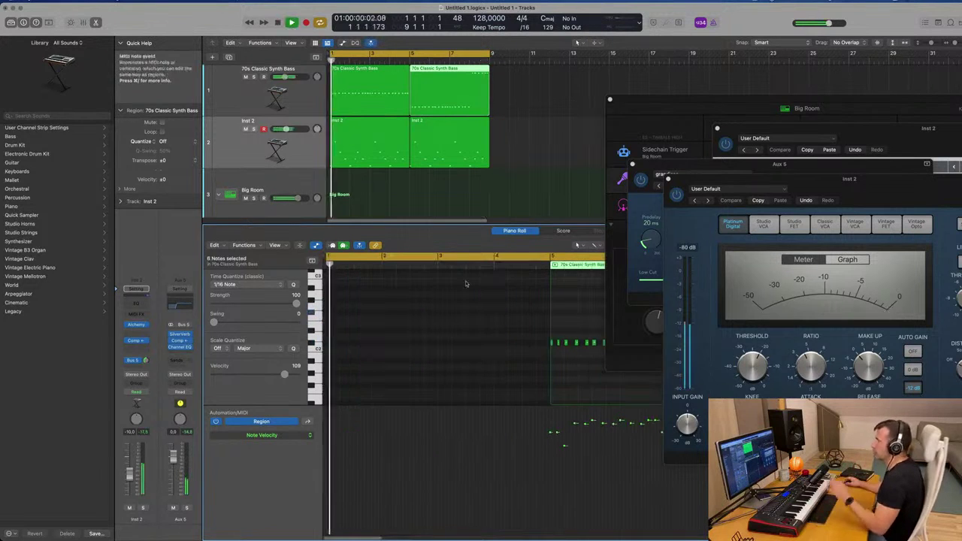
Play back the eight-bar loop to check the changed bass line against the melody and drums
key("super+Left")
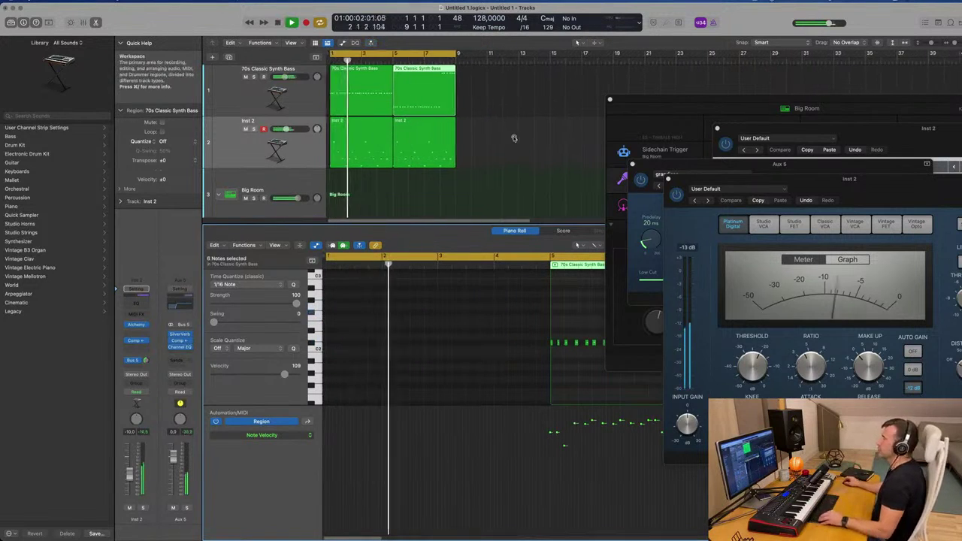
scroll(518, 138, "up", 2)
scroll(517, 150, "down", 2)
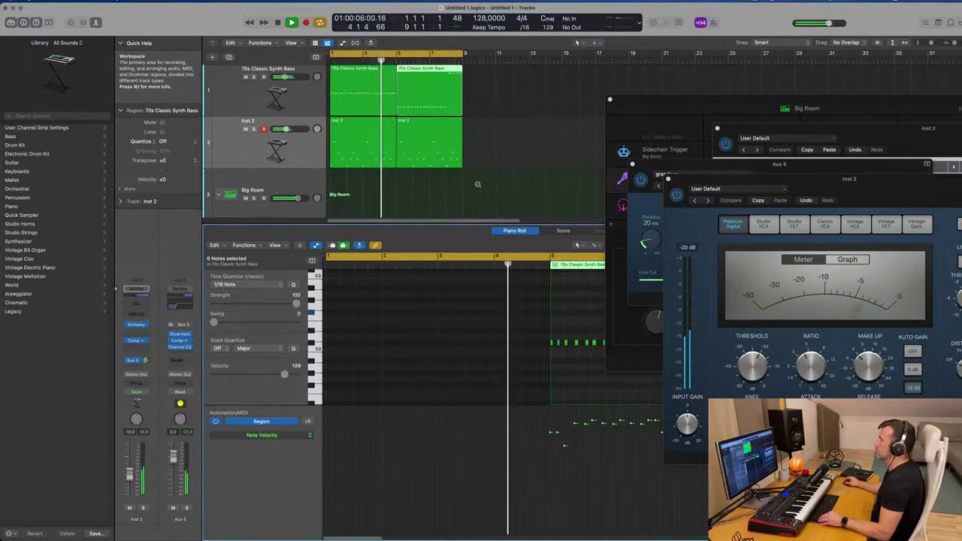
scroll(474, 187, "down", 2)
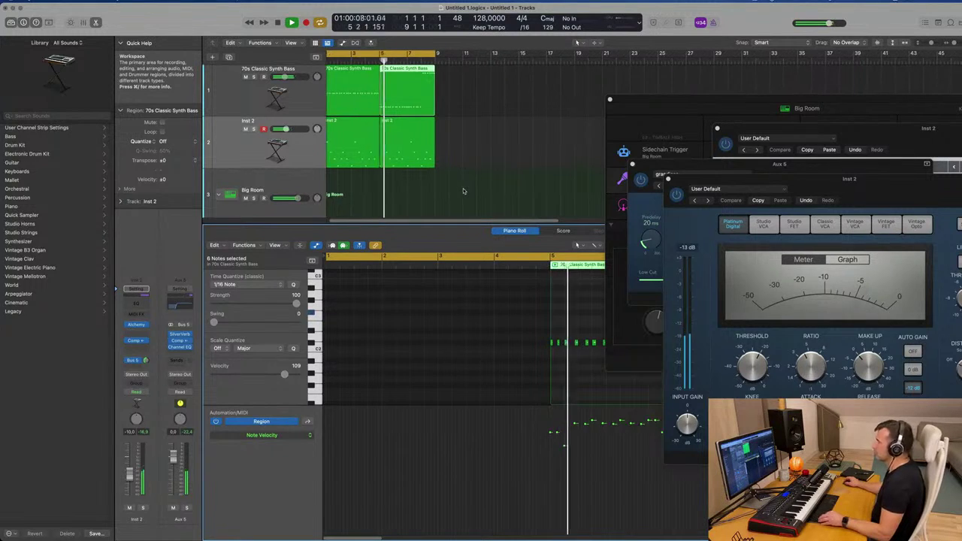
scroll(474, 185, "up", 1)
scroll(470, 187, "down", 1)
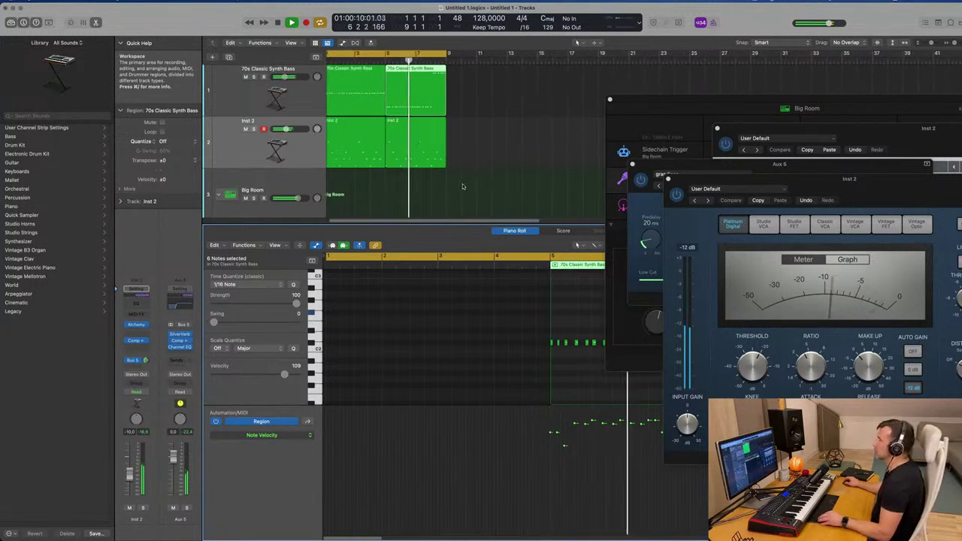
scroll(460, 187, "down", 1)
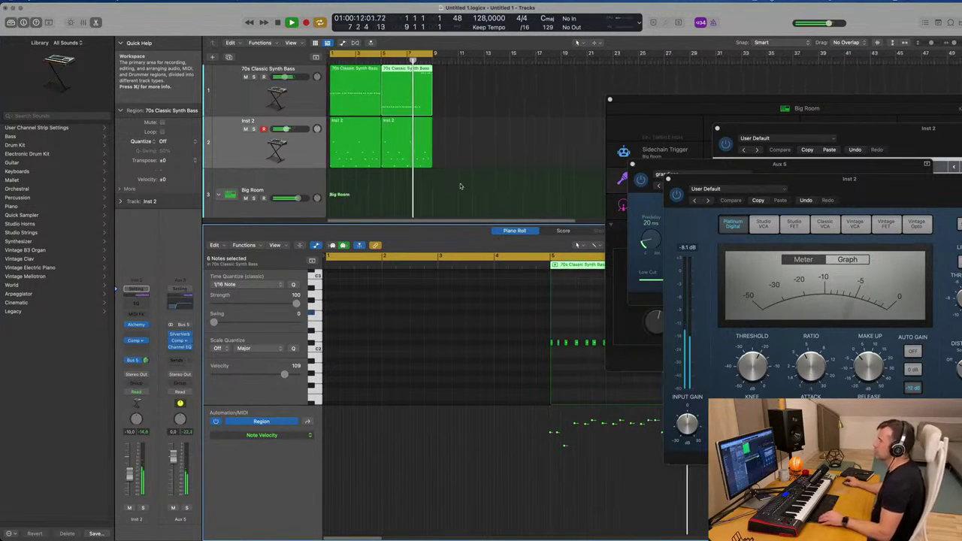
scroll(464, 185, "down", 1)
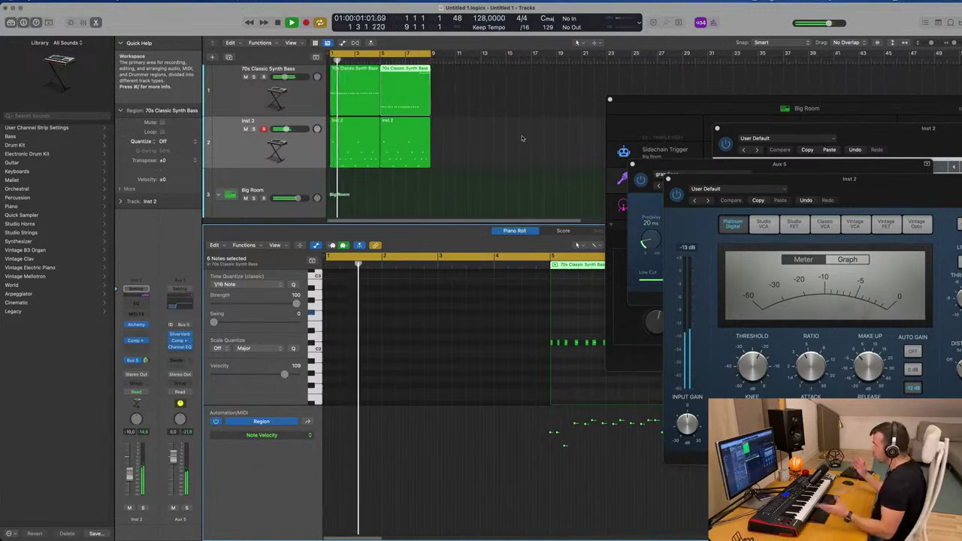
scroll(511, 151, "up", 1)
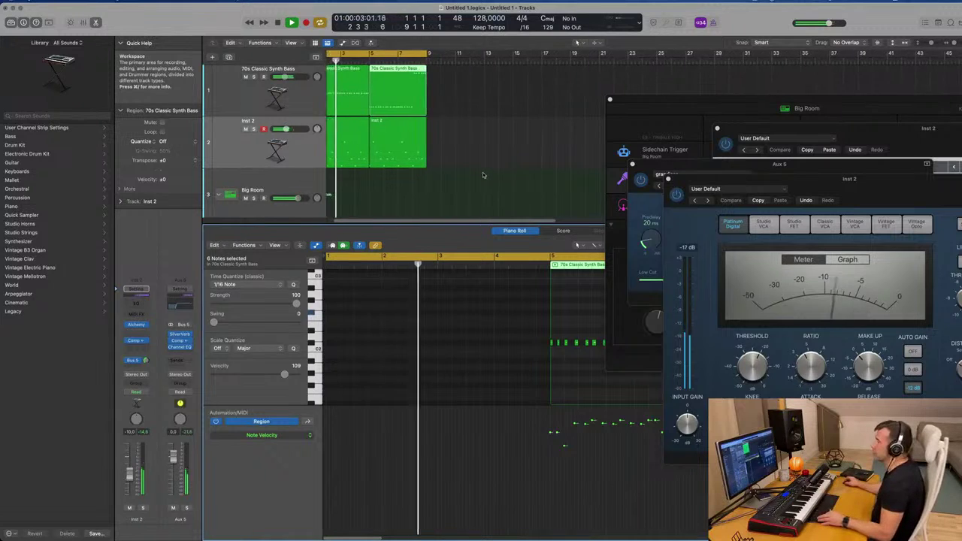
Join the two 70s Classic Synth Bass regions into one eight-bar region and do the same for Inst 2
left_click(420, 189)
scroll(434, 143, "down", 2)
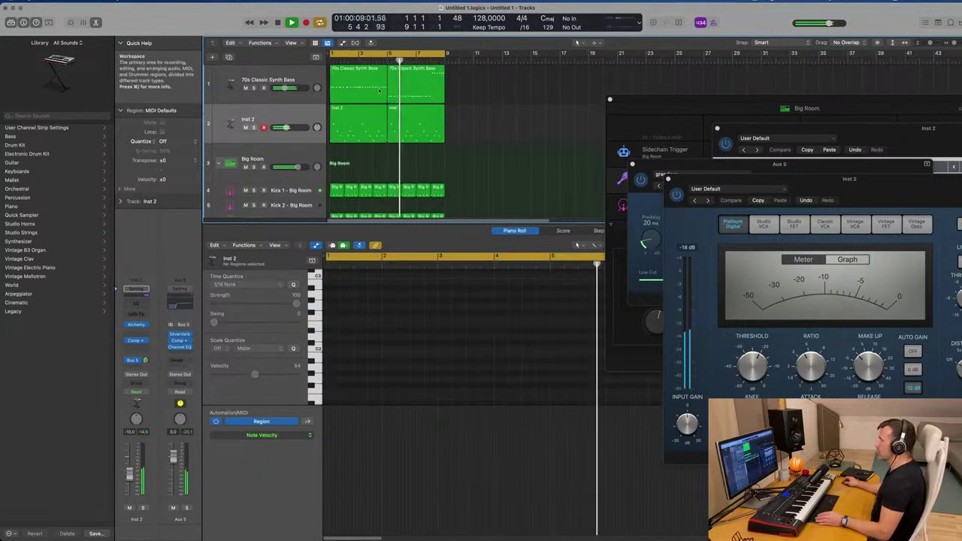
left_click(349, 93)
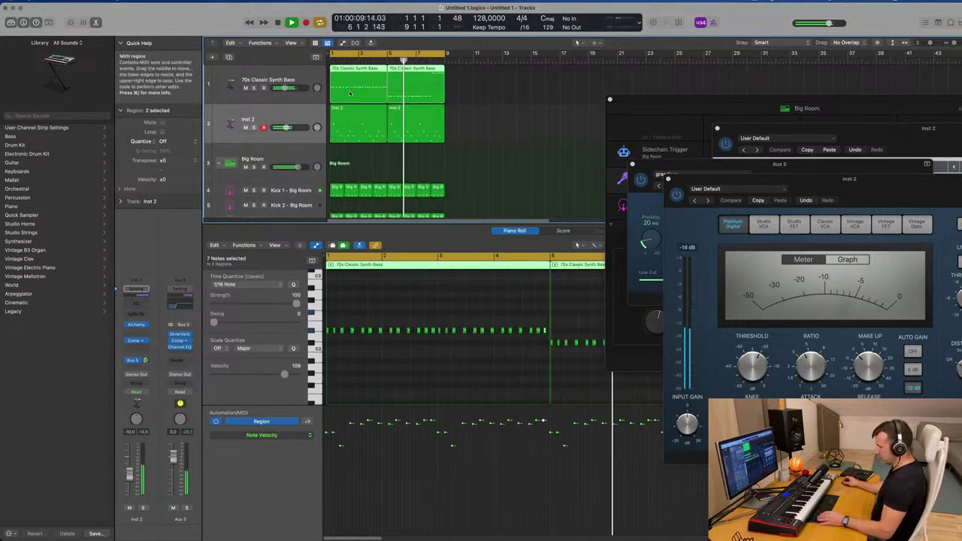
left_click(336, 130)
key("super+j")
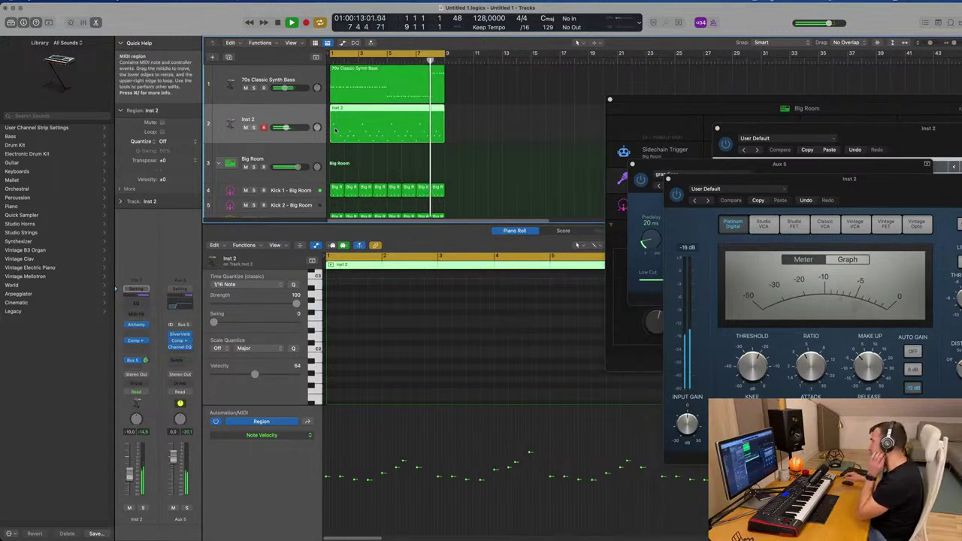
Duplicate the Inst 2 track with its settings and copy the joined bass region onto the new track
left_click(399, 81)
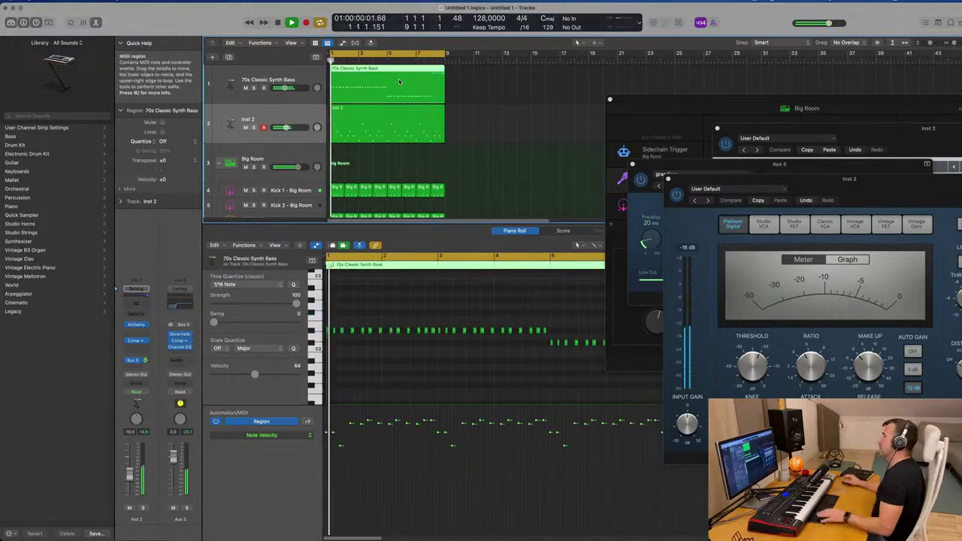
scroll(387, 312, "down", 2)
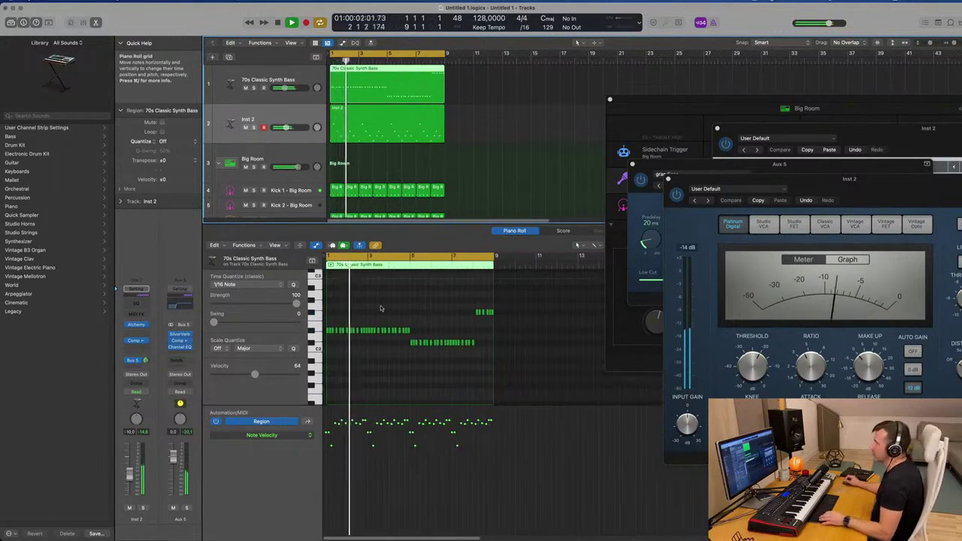
scroll(273, 105, "down", 2)
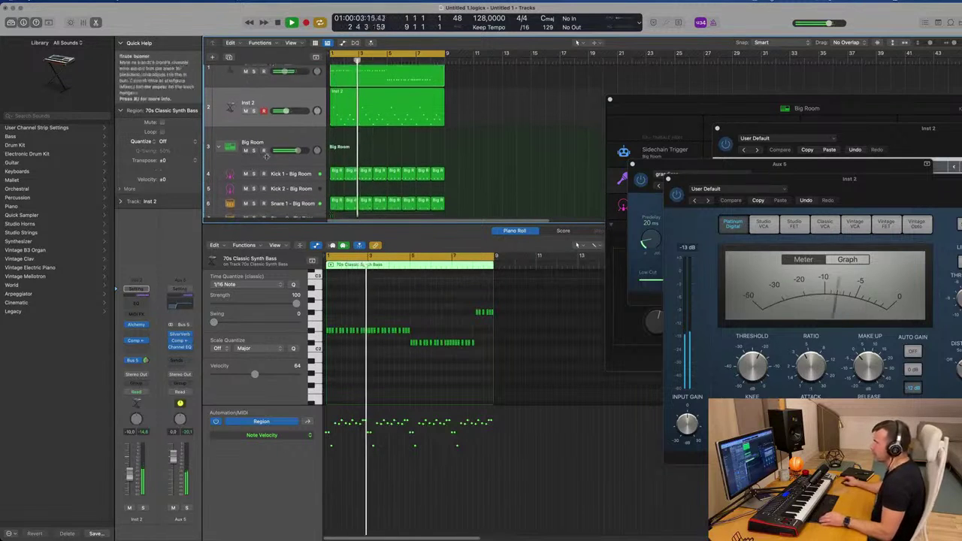
left_click(272, 102)
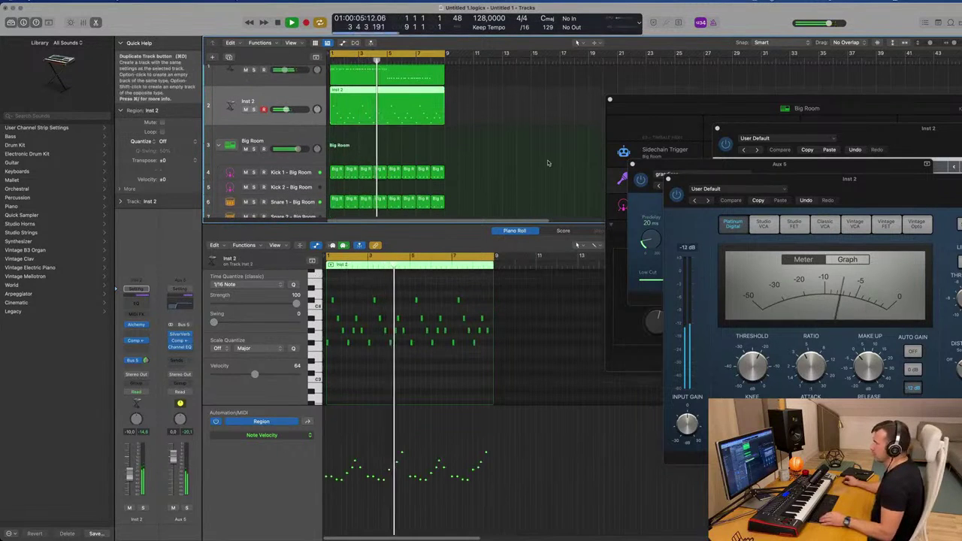
left_click(315, 58)
left_click(407, 81)
left_click_drag(406, 82, 407, 151)
key("space")
Try to reduce the copied bass region to one note per pitch, stacked as a chord about one bar long at bar 1, and audition it
scroll(397, 316, "up", 3)
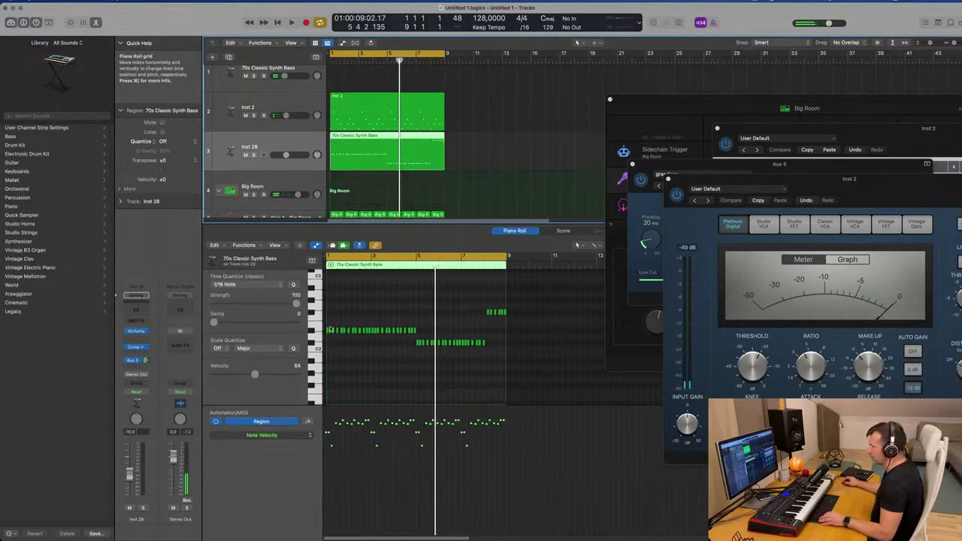
left_click_drag(330, 329, 419, 331)
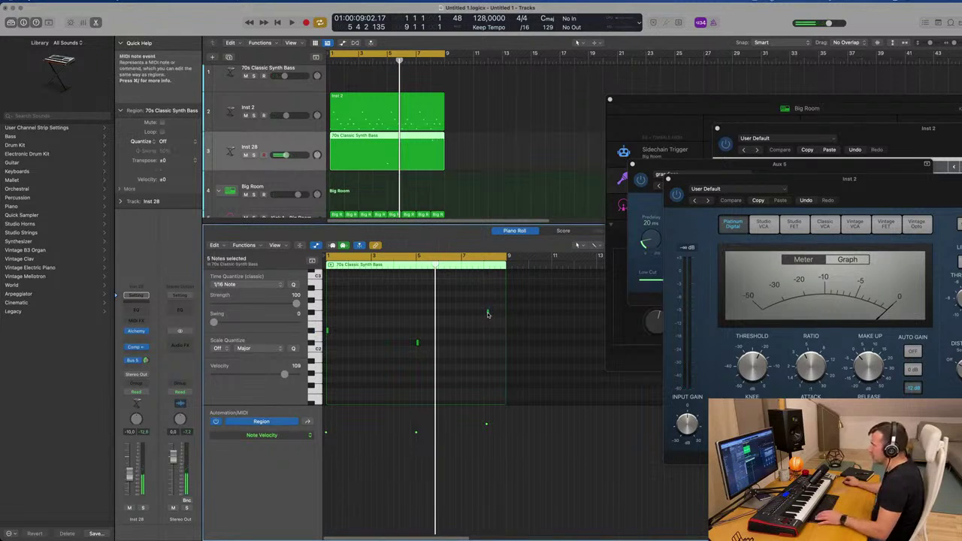
left_click_drag(487, 312, 327, 314)
left_click_drag(418, 344, 347, 316)
key("Return")
key("space")
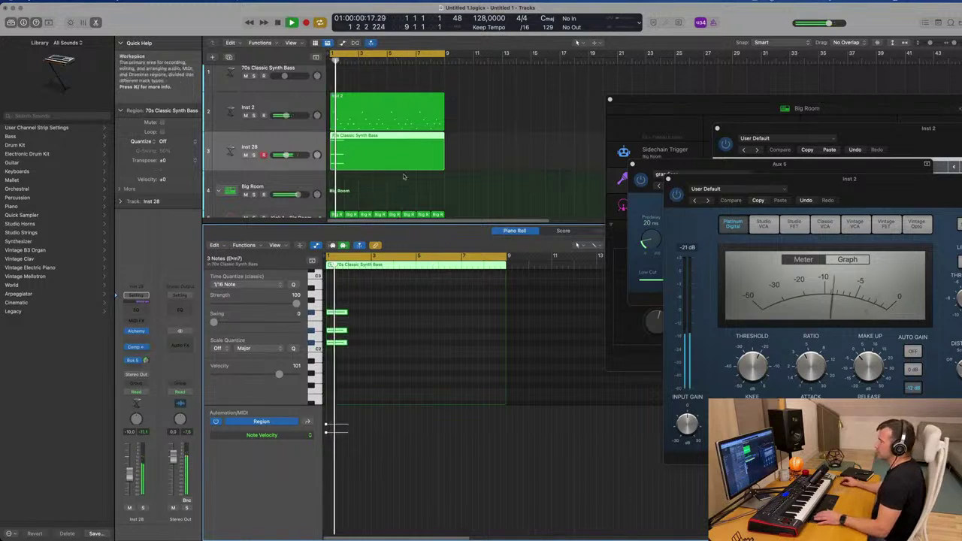
scroll(517, 178, "up", 1)
key("Return")
key("space")
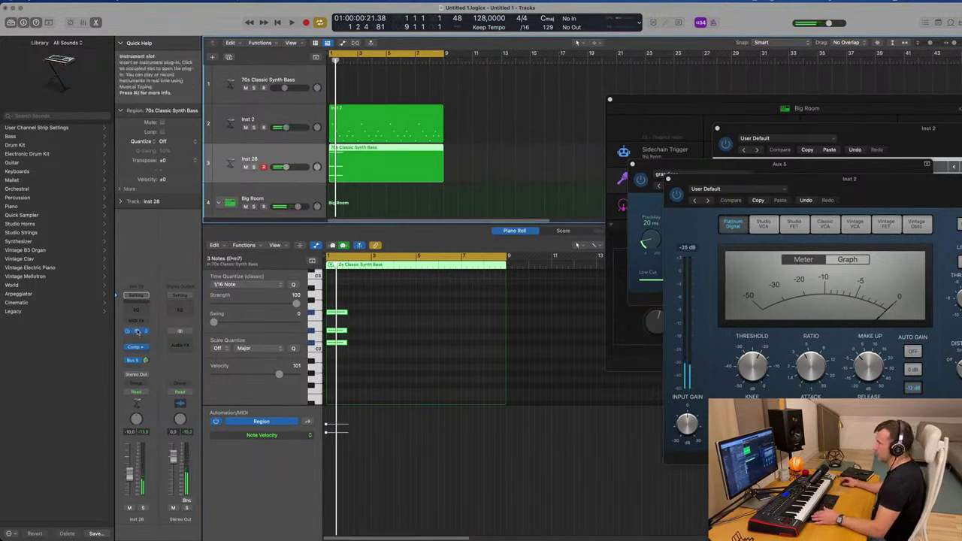
Open the Alchemy instrument on the duplicated Inst 2 track and move its window aside from the regions
left_click(137, 331)
left_click_drag(577, 95, 767, 118)
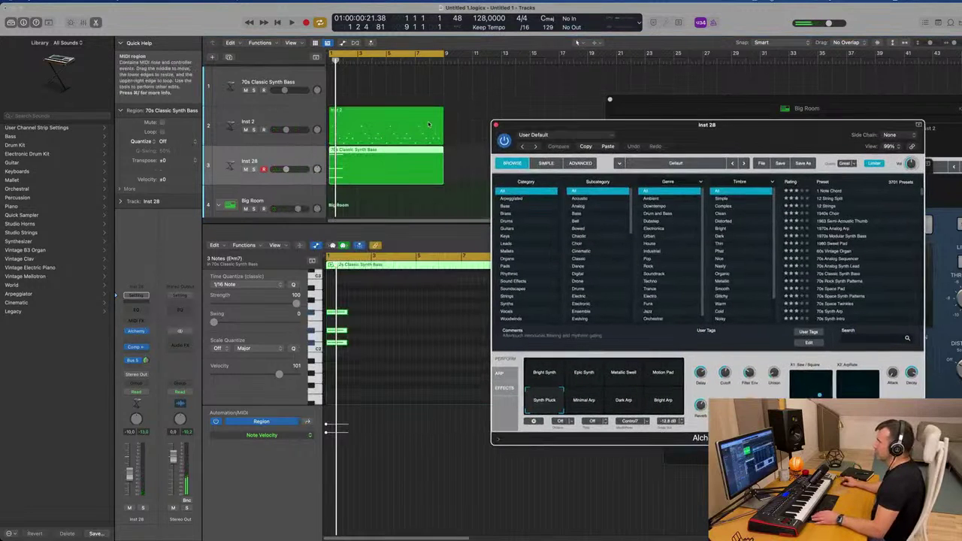
scroll(416, 116, "up", 1)
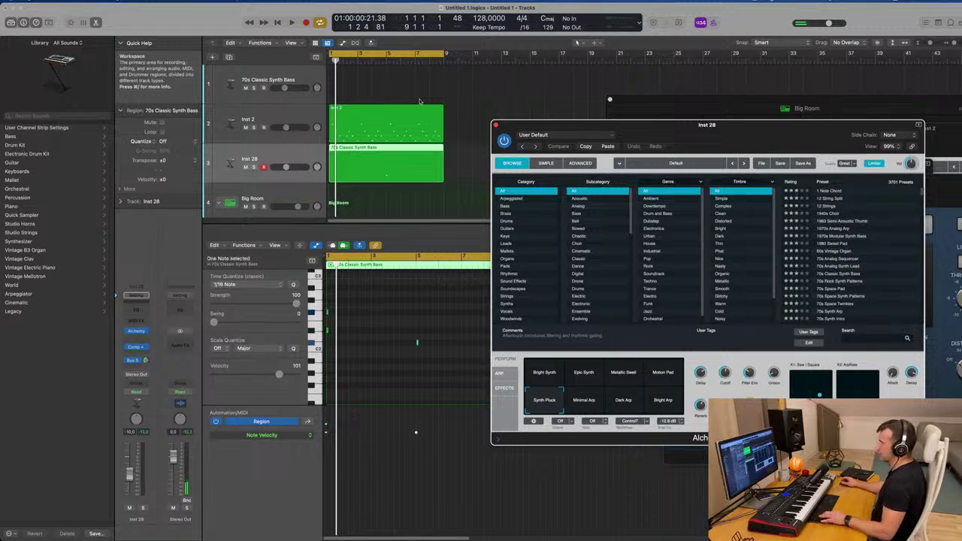
Undo the chord edits, the bass region copy and the track duplication
key("super+z")
key("super+z")
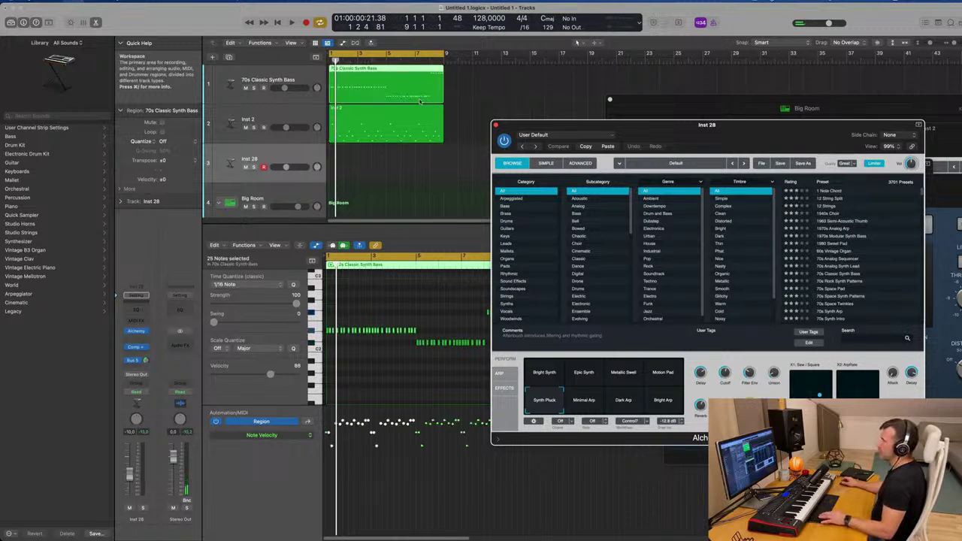
key("super+z")
key("space")
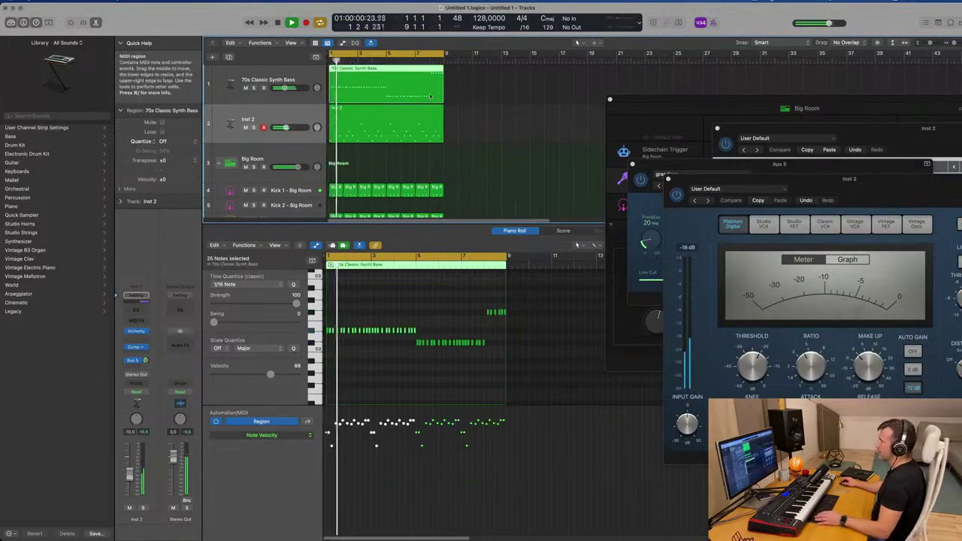
left_click_drag(403, 85, 373, 157)
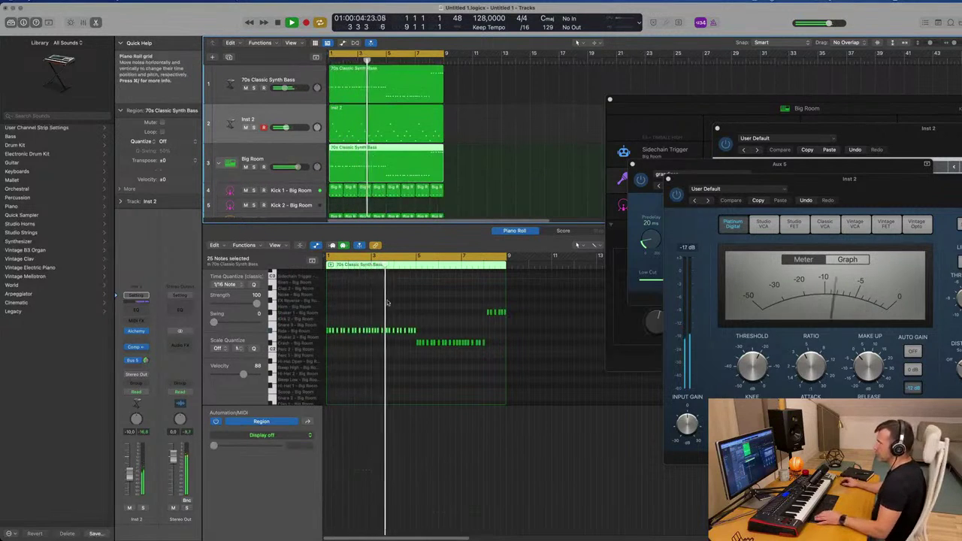
key("space")
key("super+z")
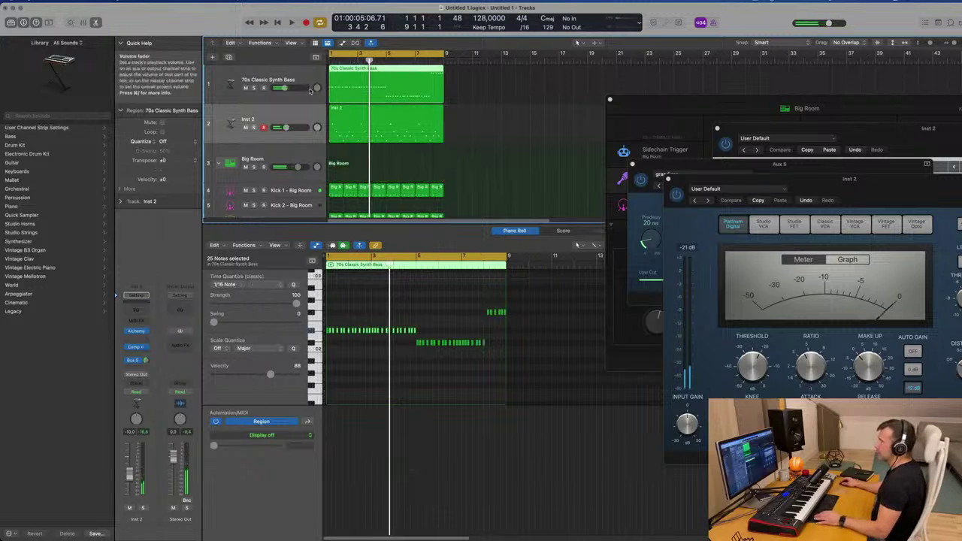
Duplicate the Inst 2 track with its settings as an empty track directly below it
left_click(296, 77)
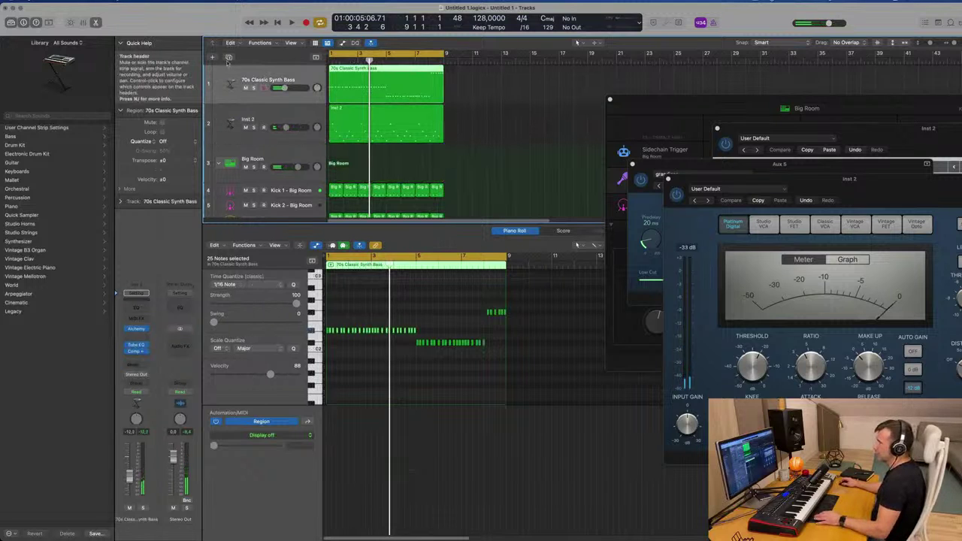
left_click(271, 109)
key("super+d")
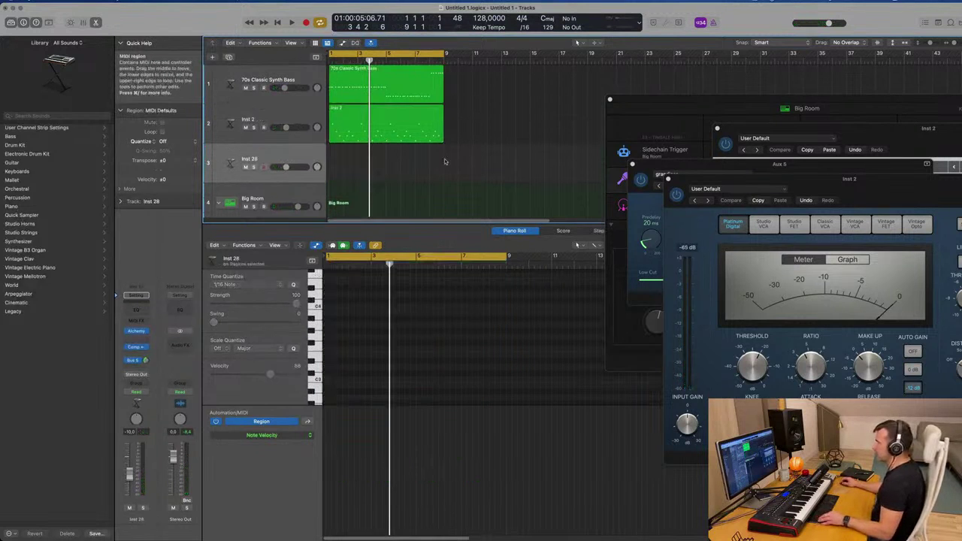
Copy the bass region onto the Inst 28 track and thin it out to a single note per pitch
left_click_drag(349, 86, 349, 176)
key("space")
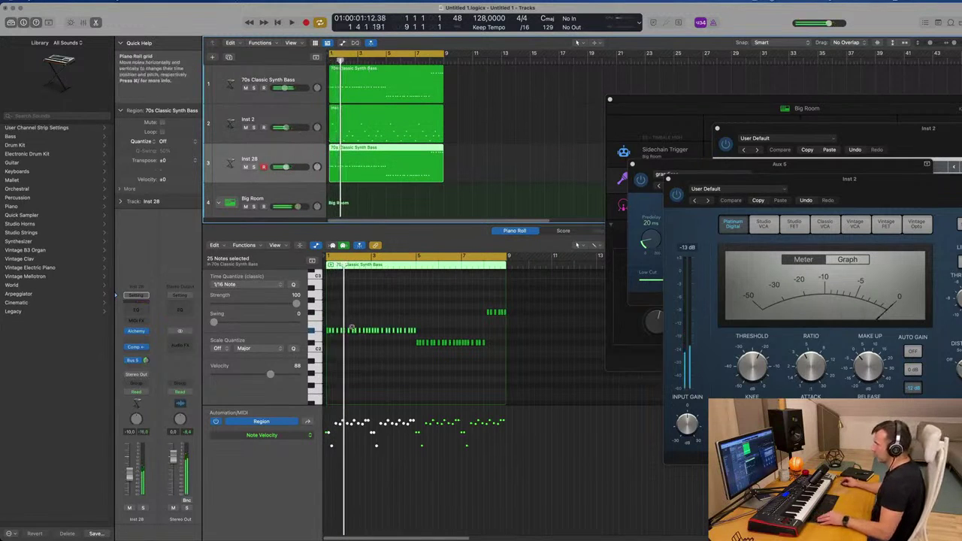
left_click(439, 327)
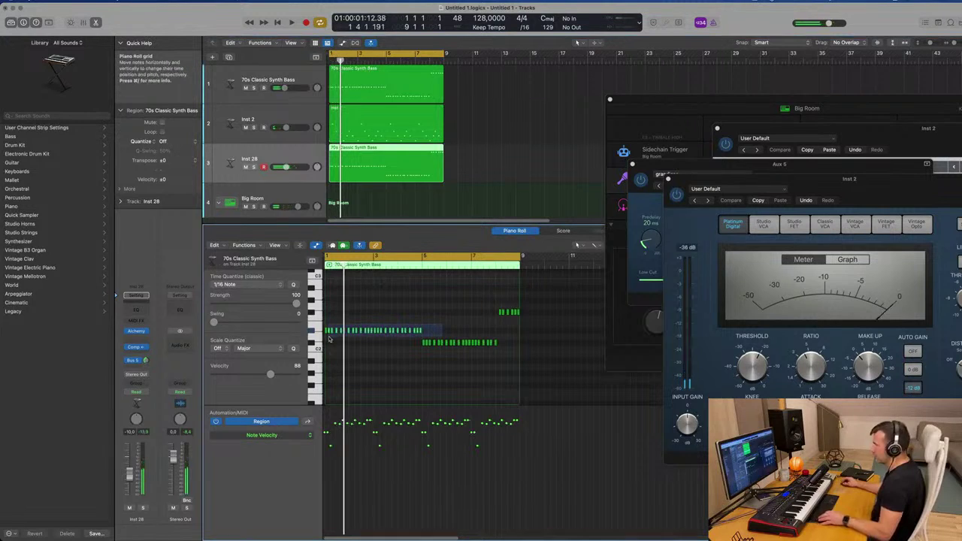
key("super+a")
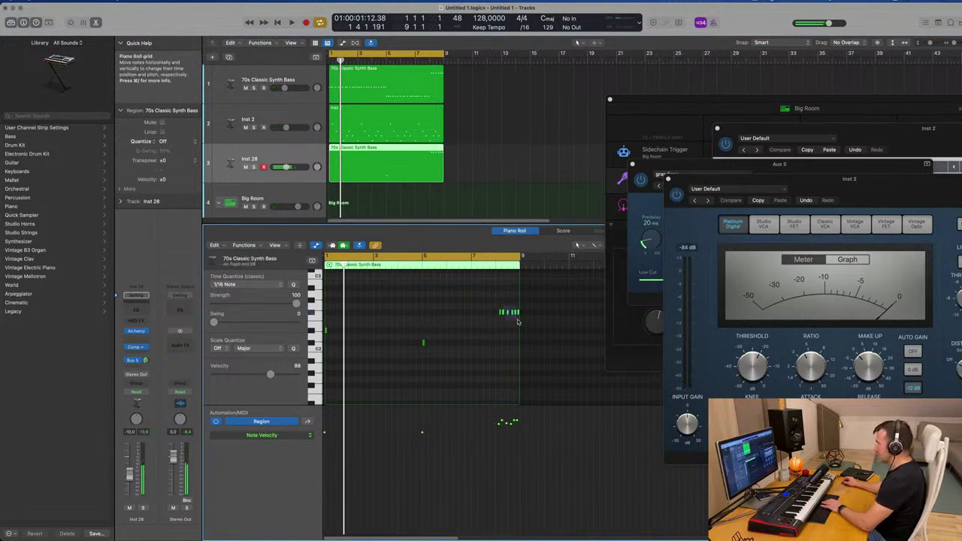
Stack the three remaining bass notes at the start of bar 1 as a chord and lengthen them to about half a bar
left_click_drag(500, 314, 329, 314)
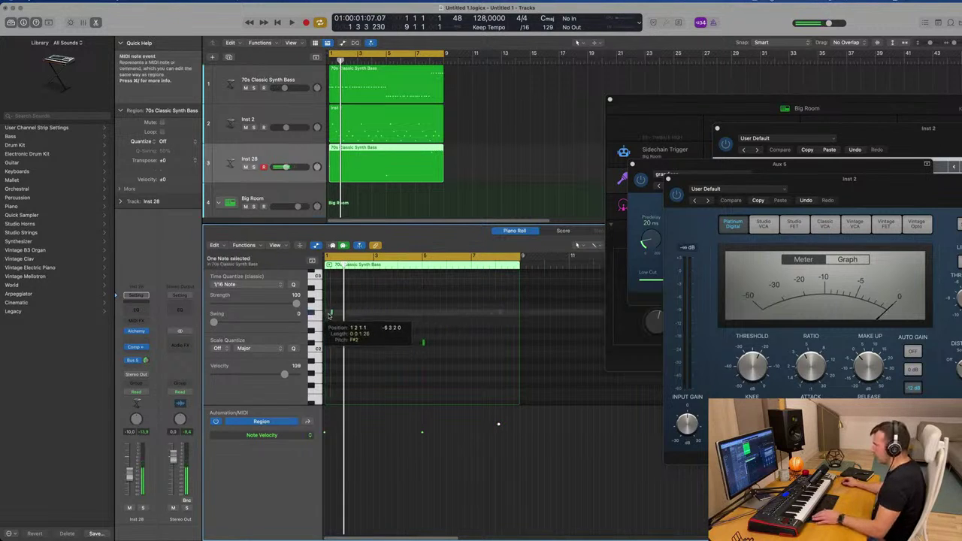
key("space")
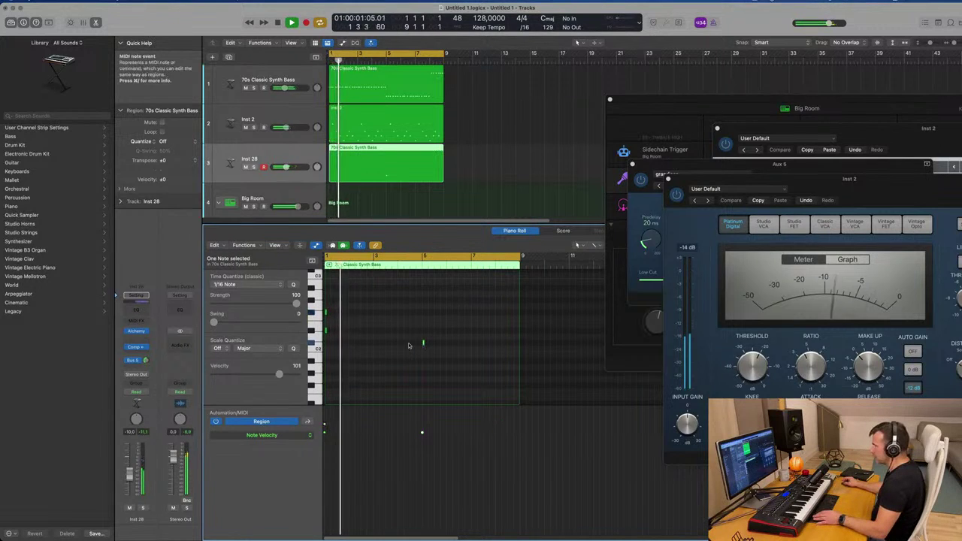
left_click_drag(423, 342, 327, 345)
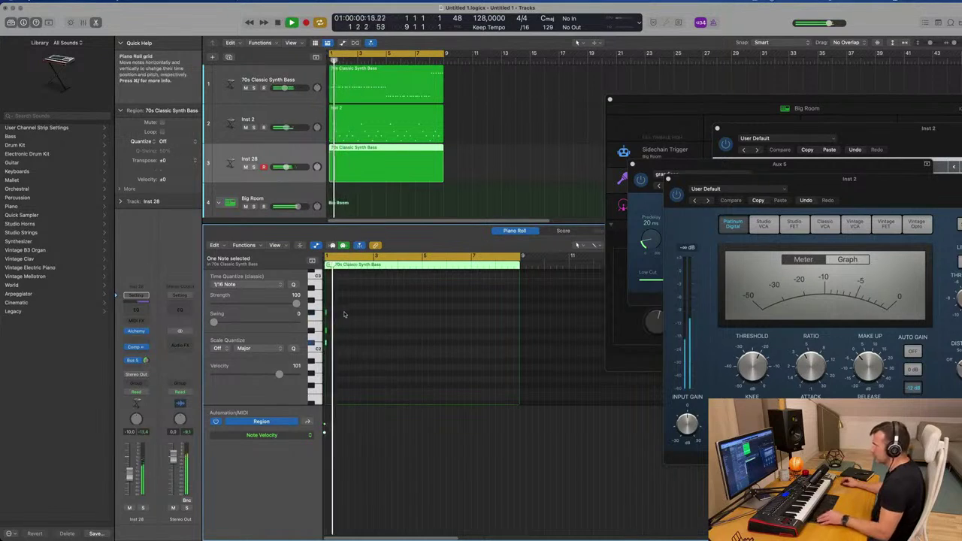
scroll(359, 309, "up", 2)
left_click_drag(359, 309, 324, 353)
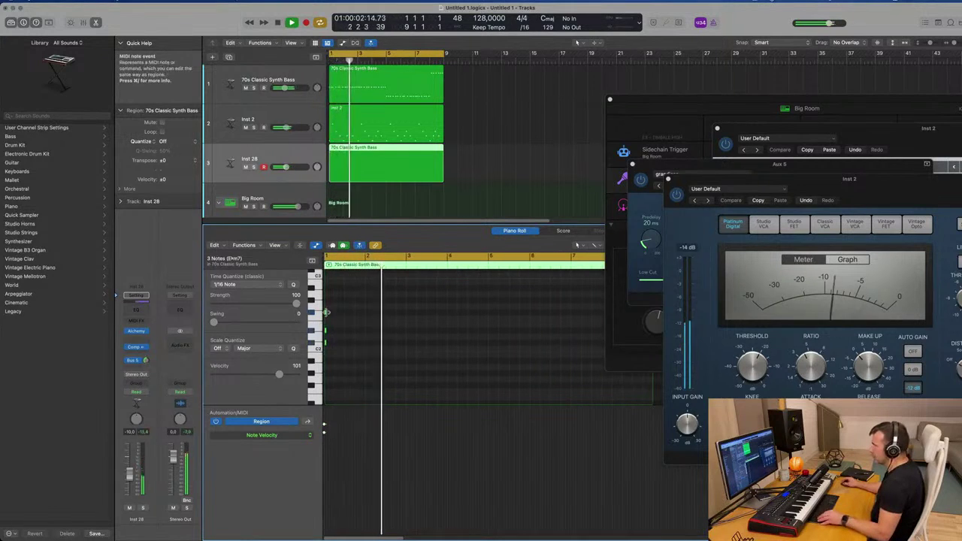
left_click_drag(330, 314, 345, 317)
Split the chord region at bar 3 and delete the remainder, leaving a two-bar region
key("super+Left")
key("super+Left")
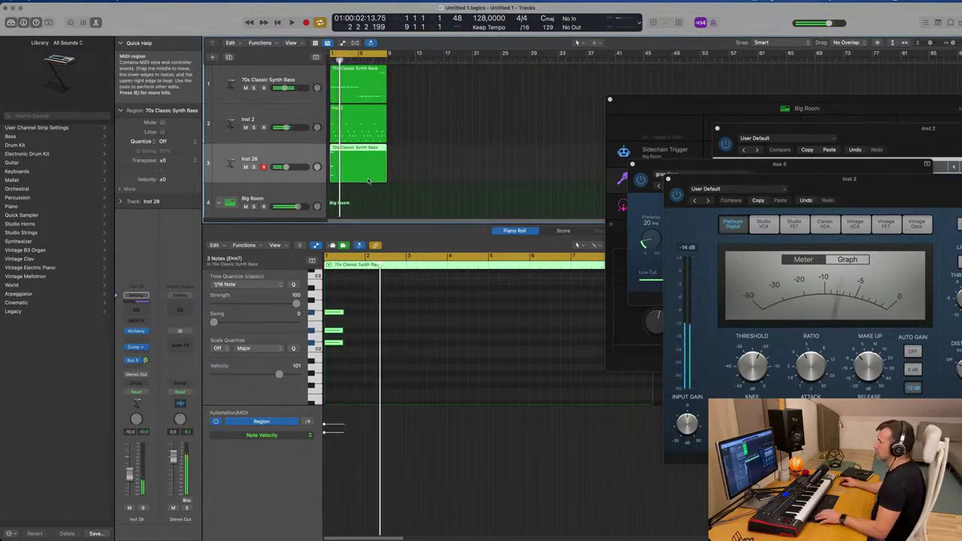
key("super+Right")
key("super+Right")
scroll(387, 166, "right", 1)
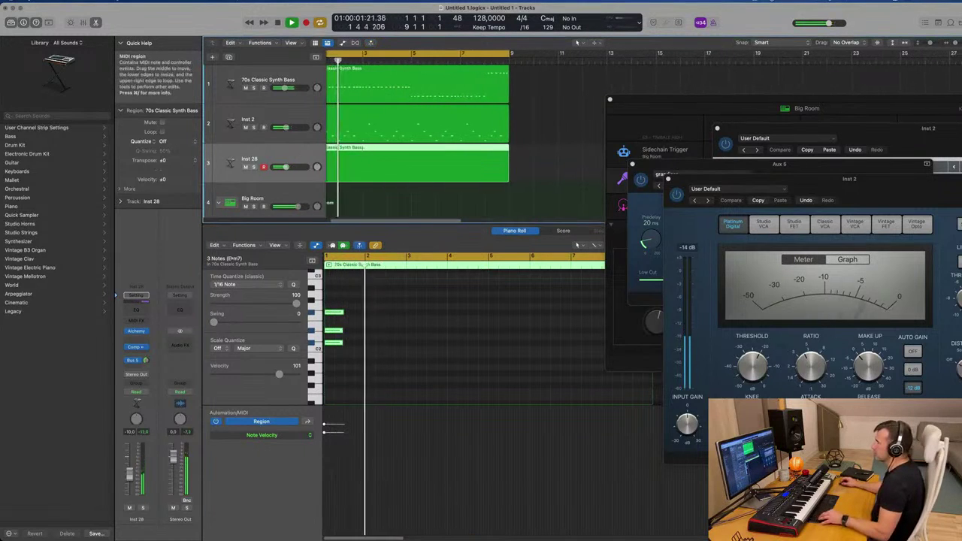
double_click(363, 167, "super")
key("Delete")
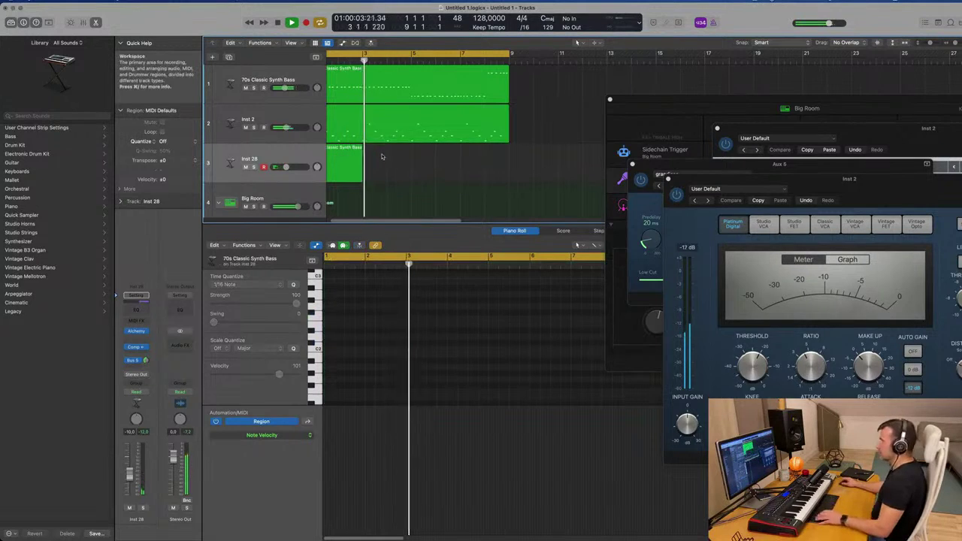
Repeat the two-bar chord region three times to fill the track up to bar 9
key("super+Left")
key("super+Left")
left_click(338, 167)
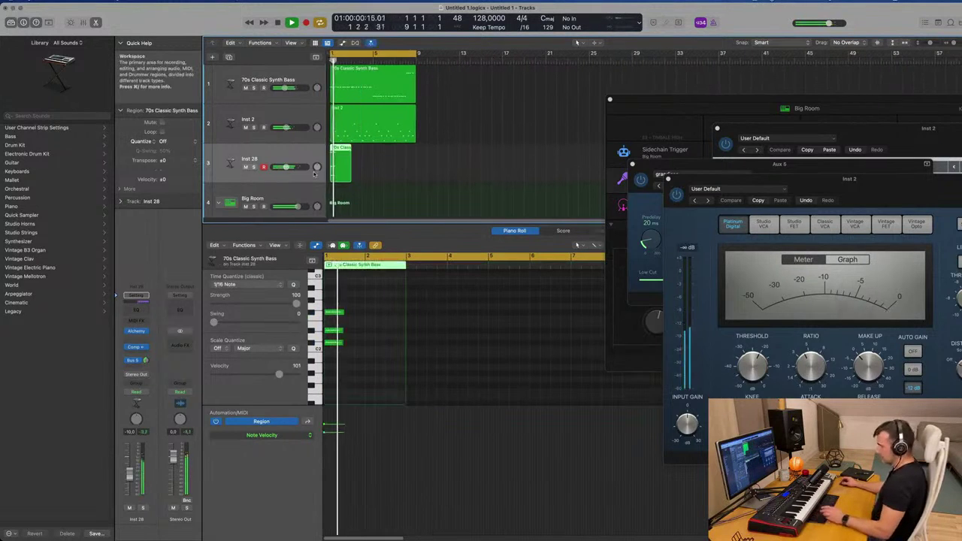
key("super+r")
key("super+r")
key("super+r")
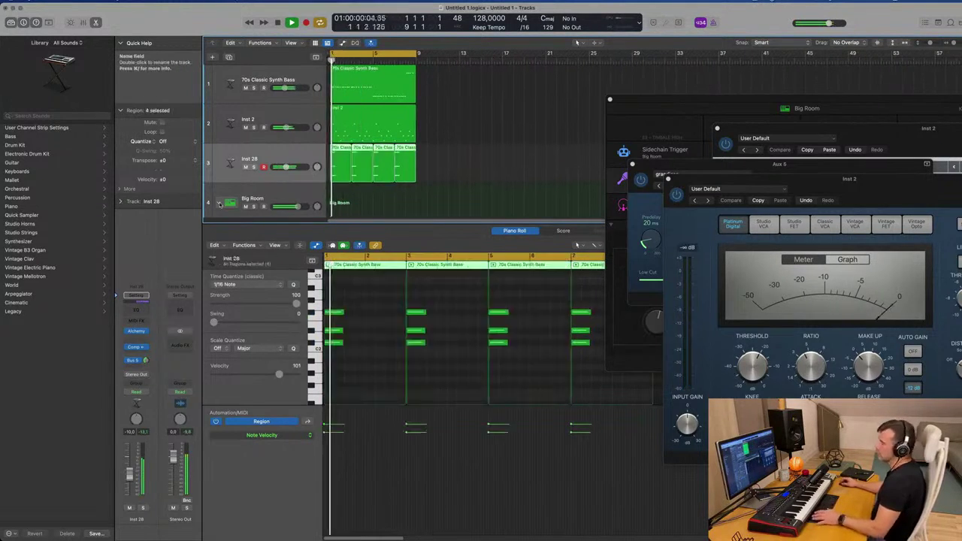
Open Alchemy on the Inst 28 track and load the Bell Like Vox Vibes preset from the Keys category
left_click(136, 332)
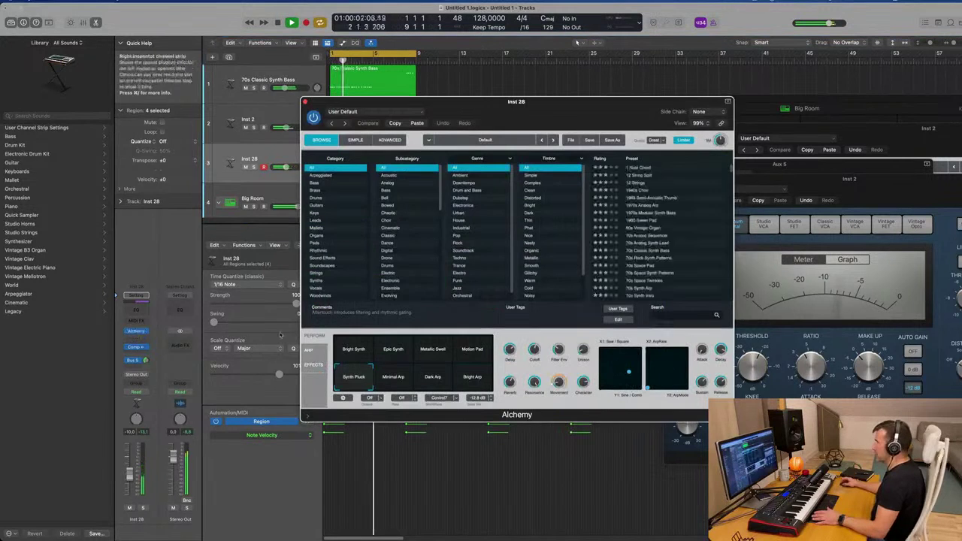
left_click_drag(563, 100, 638, 85)
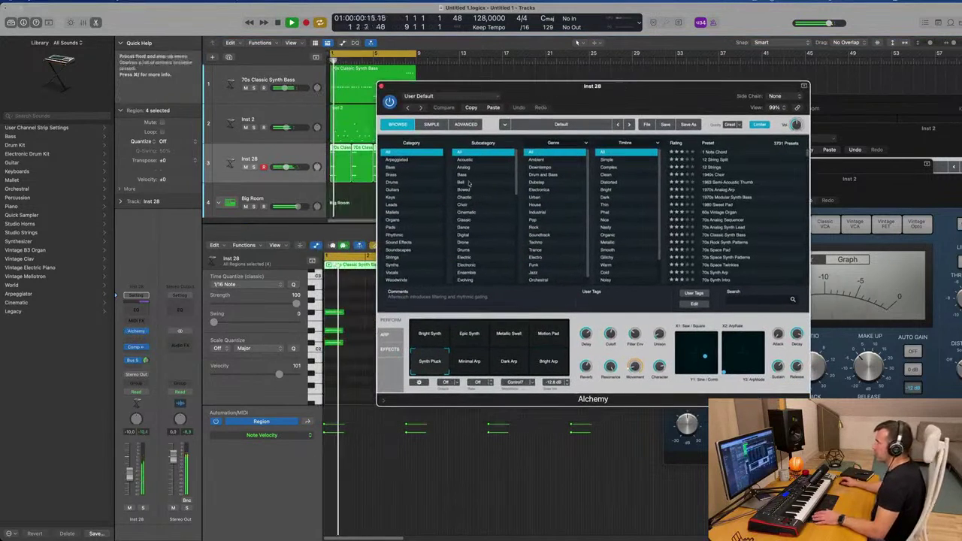
left_click(394, 205)
left_click(392, 197)
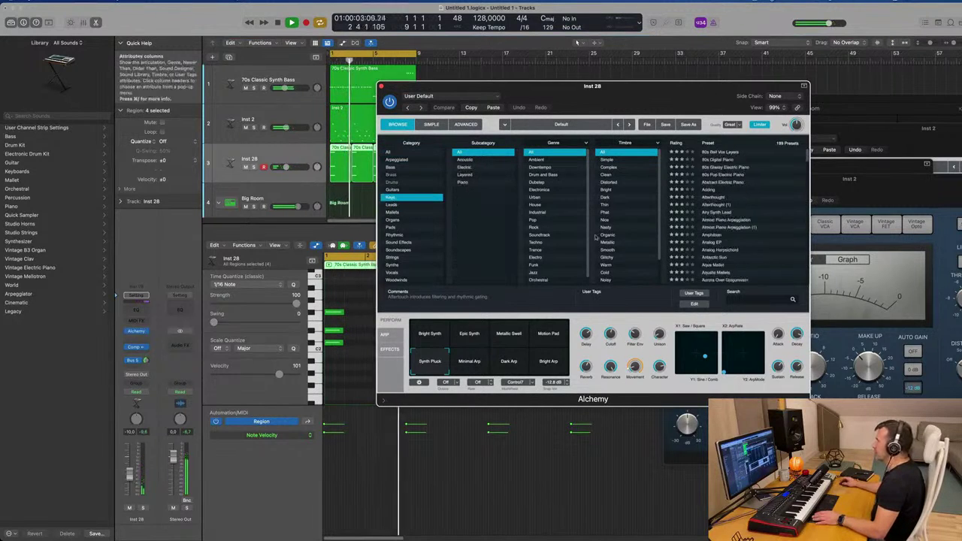
scroll(730, 209, "down", 3)
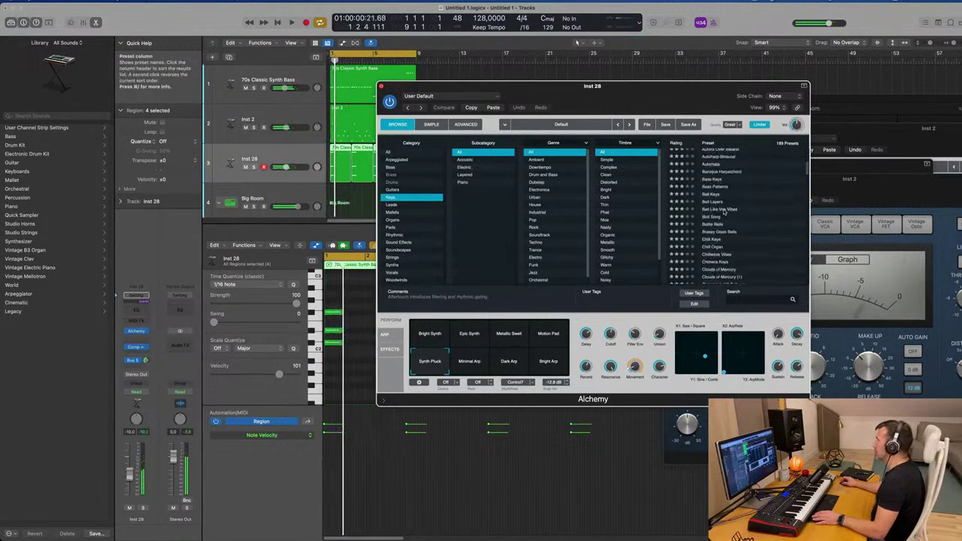
left_click(724, 210)
left_click_drag(657, 100, 708, 96)
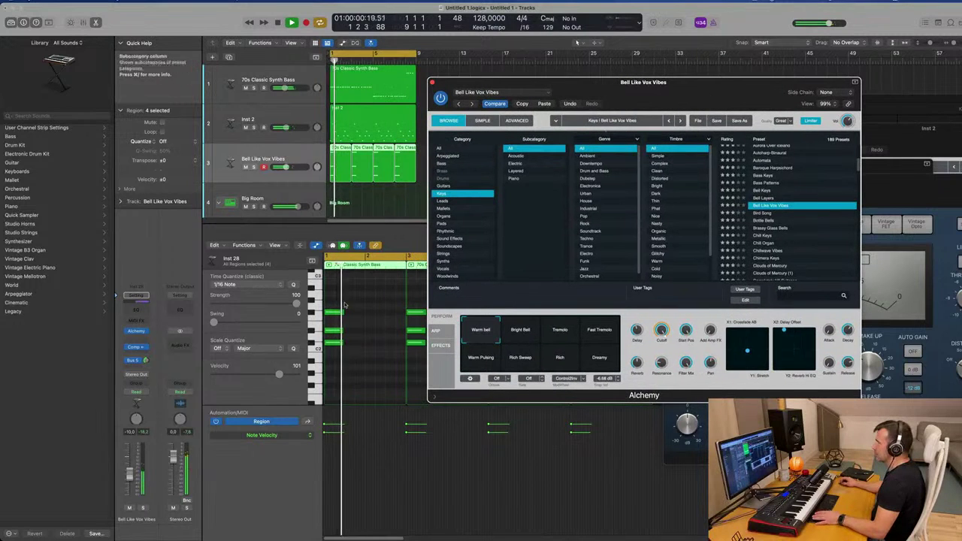
Raise the chord notes in all four regions by one octave
left_click(361, 373)
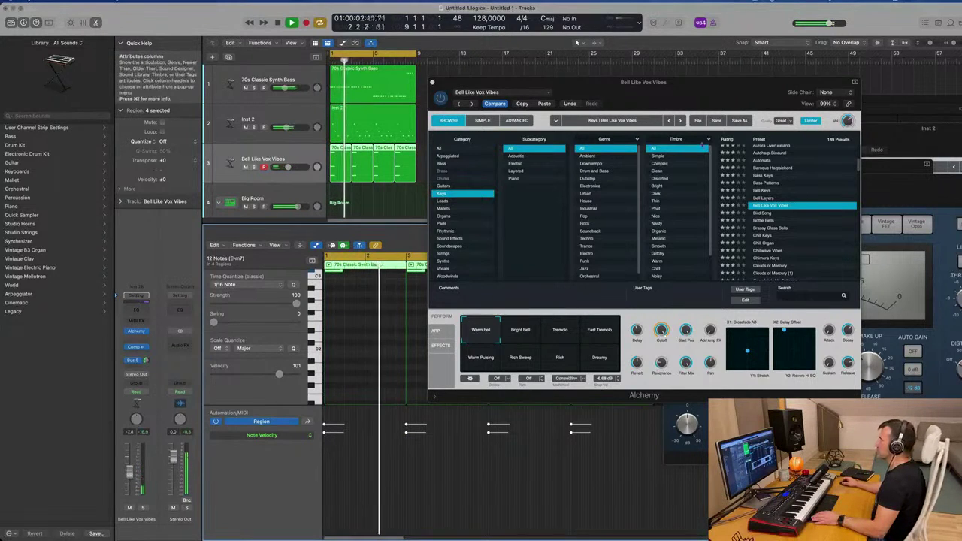
left_click_drag(679, 90, 688, 113)
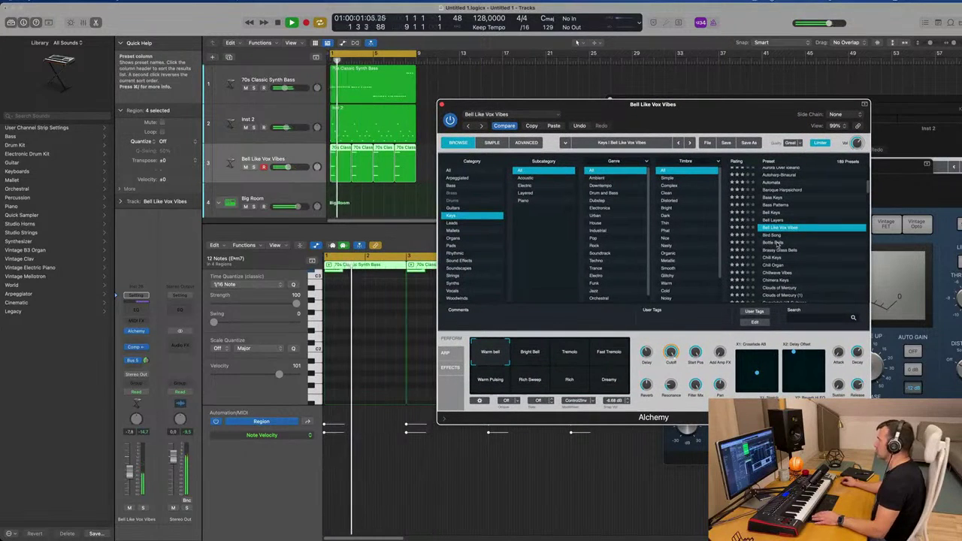
Audition Alchemy's performance snapshots, including Bright Bell, Rich Sweep and Rich, and choose Dreamy
left_click(535, 358)
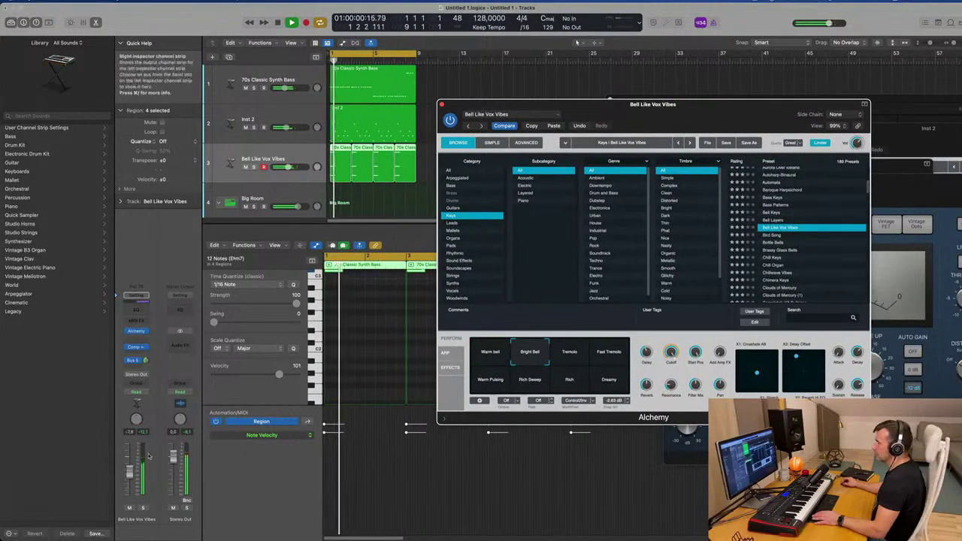
left_click(143, 431)
key("space")
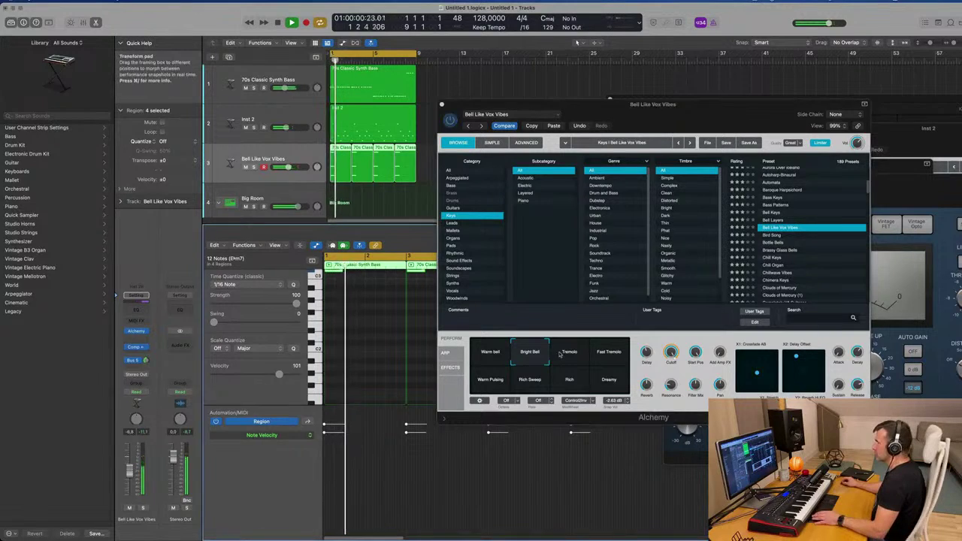
left_click(561, 354)
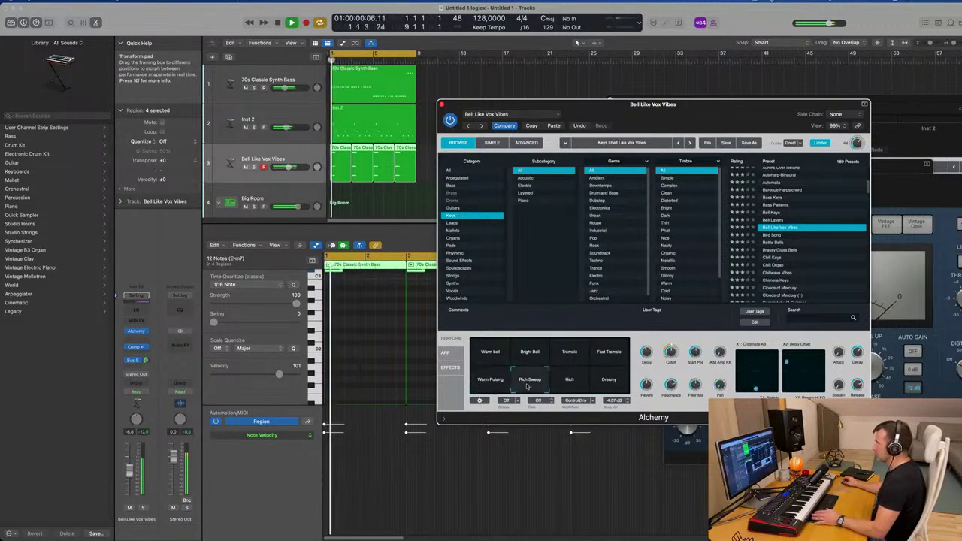
left_click(570, 384)
left_click(612, 383)
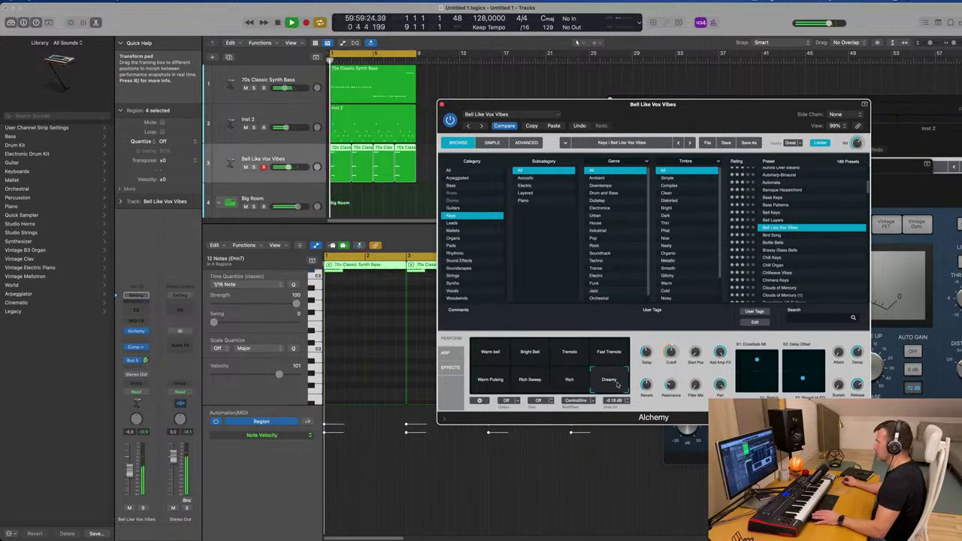
Move the Alchemy window clear of the regions and lower the Bell Like Vox Vibes track's volume to about -12.8 dB
left_click(576, 42)
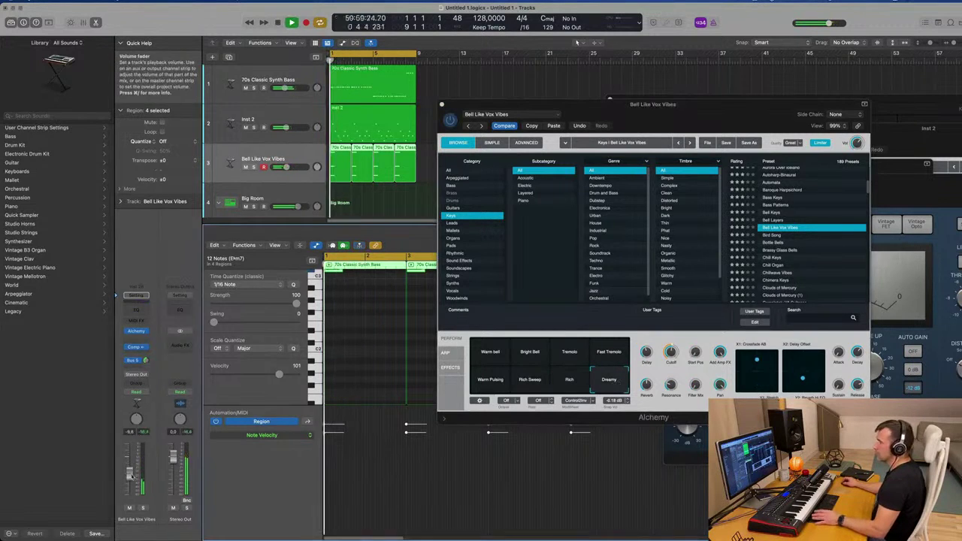
left_click_drag(680, 116, 894, 118)
left_click(470, 177)
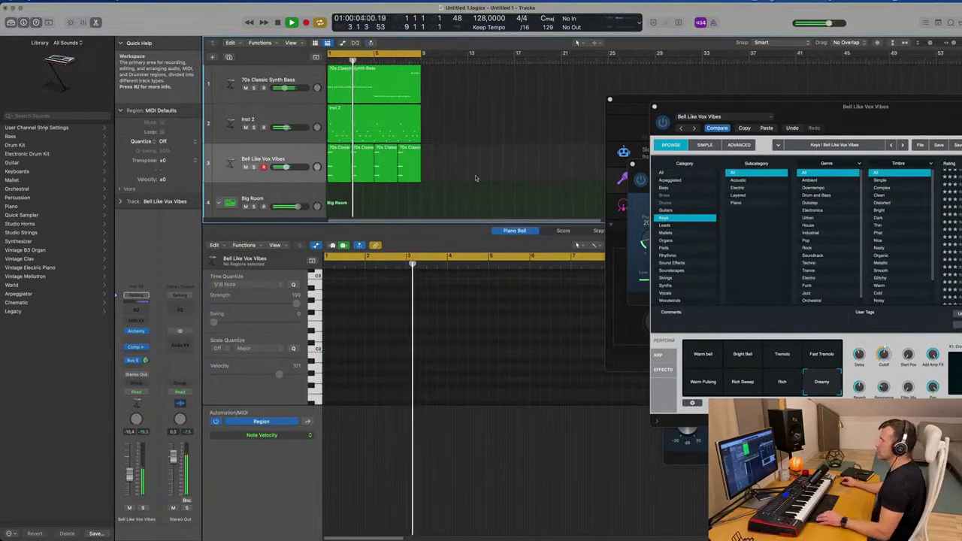
key("space")
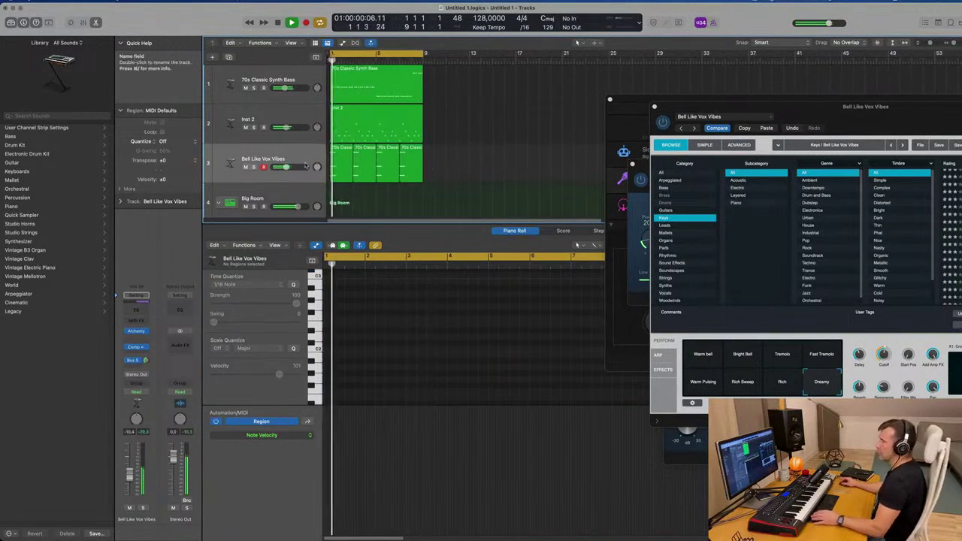
left_click(274, 159)
key("space")
key("space")
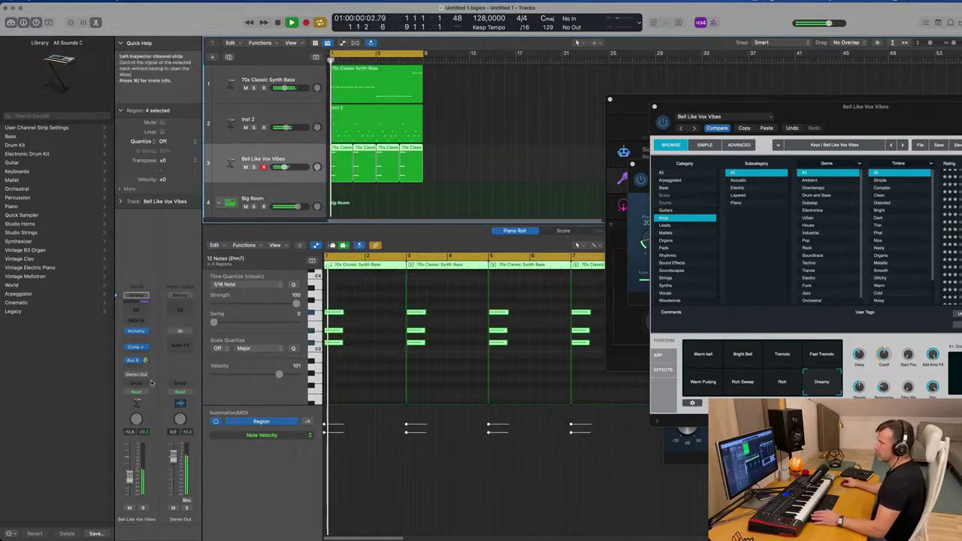
Add a second send from the Bell Like Vox Vibes track to Bus 6 and raise its send level
left_click(133, 360)
mouse_move(139, 378)
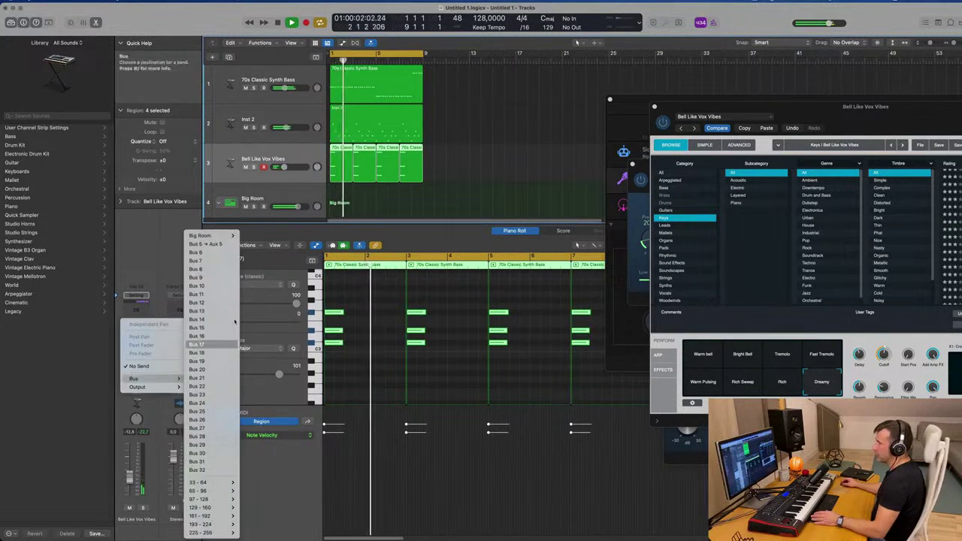
left_click(205, 258)
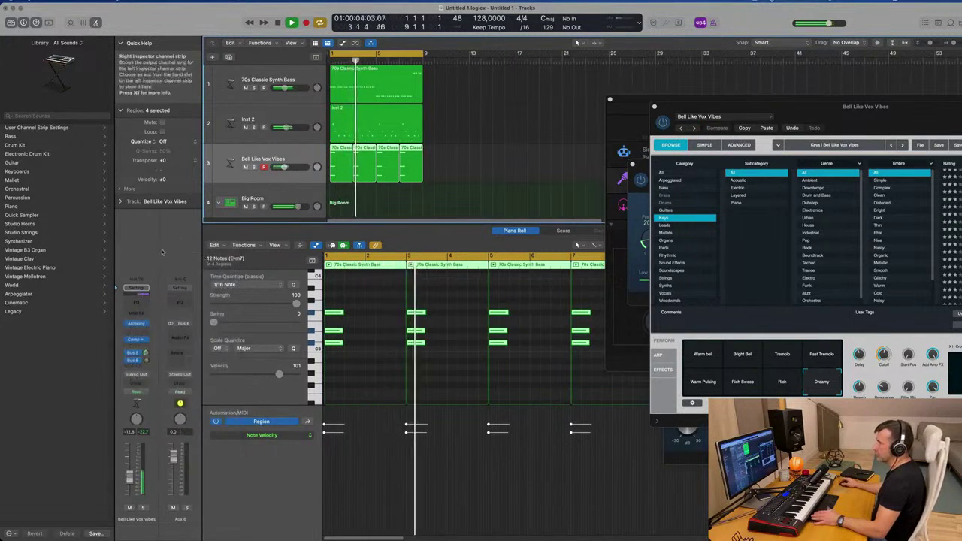
key("space")
key("space")
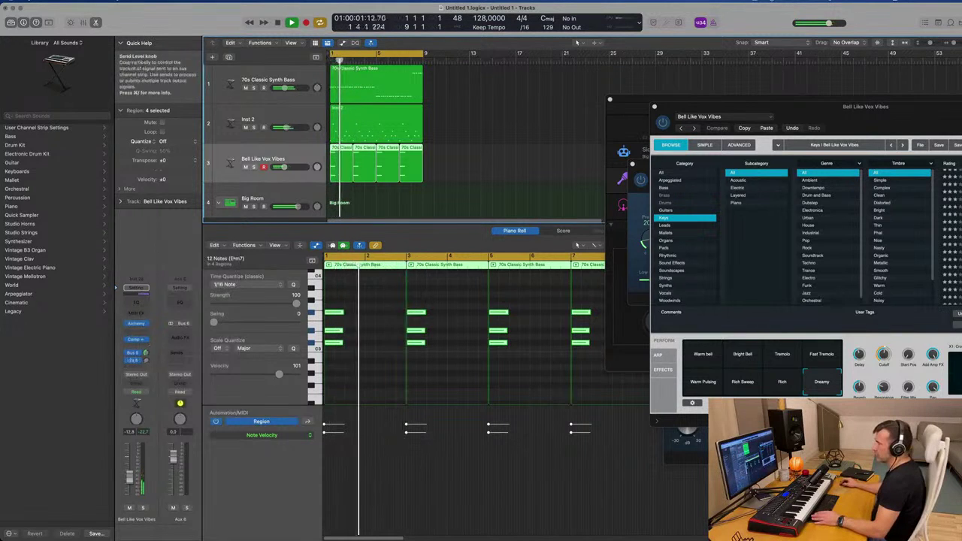
key("space")
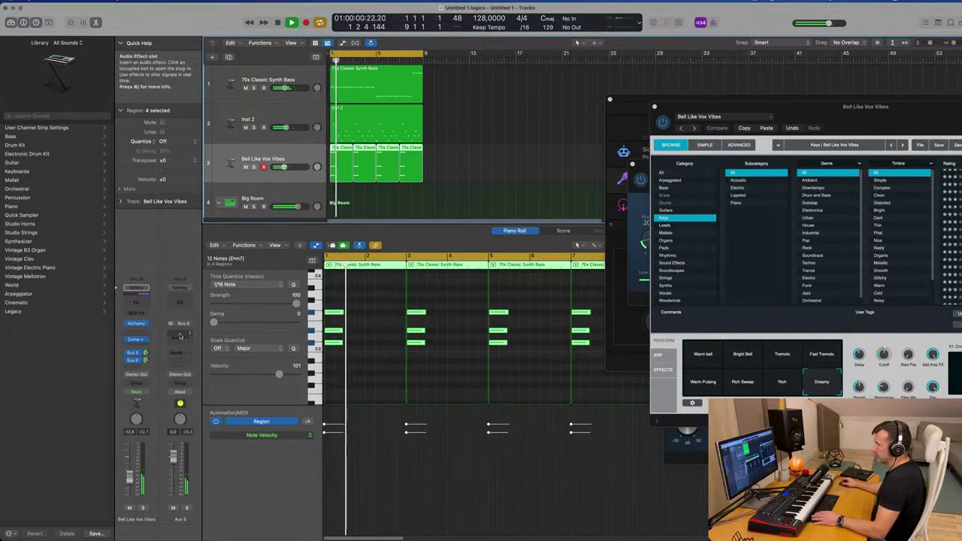
Insert a stereo Echo delay on Aux 6, moving its window aside, with feedback at 76% and color at 0
left_click(181, 336)
mouse_move(201, 423)
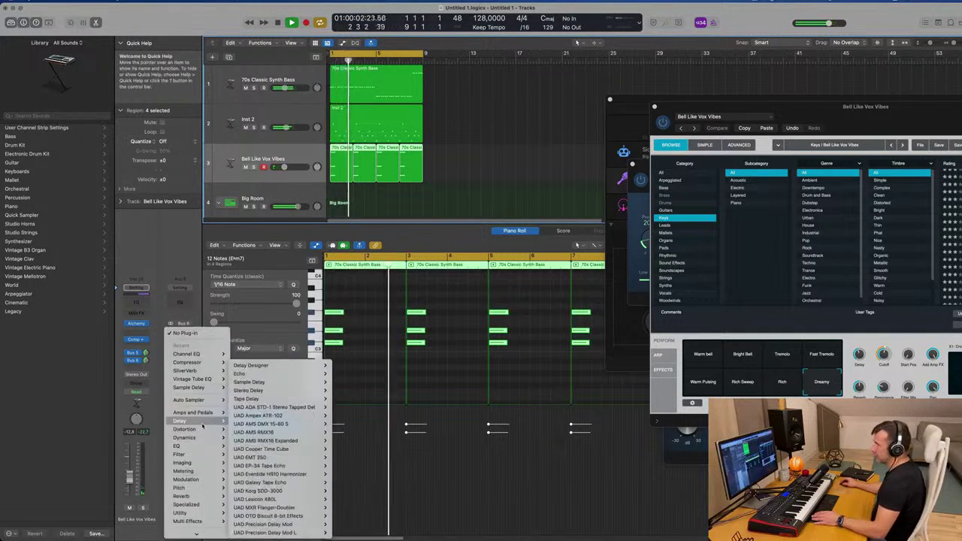
mouse_move(315, 365)
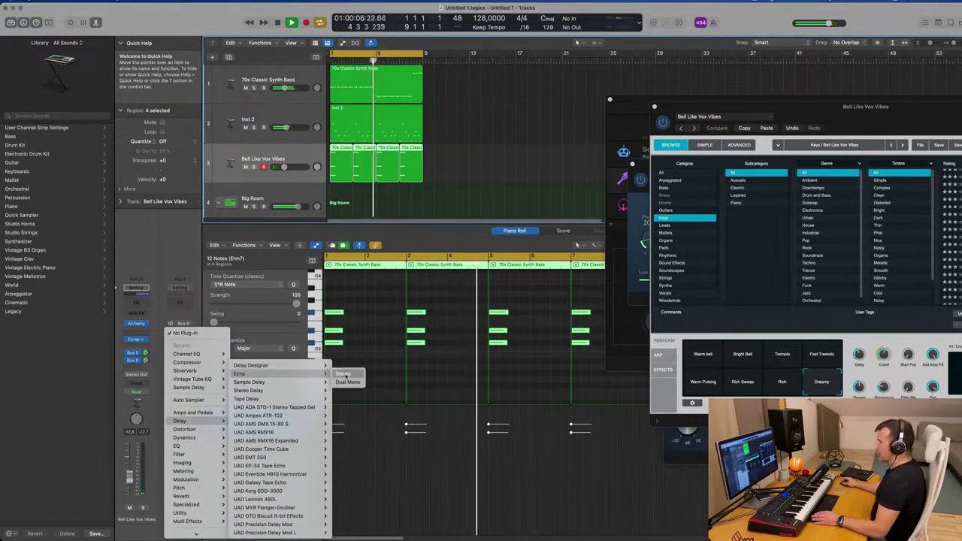
left_click(315, 373)
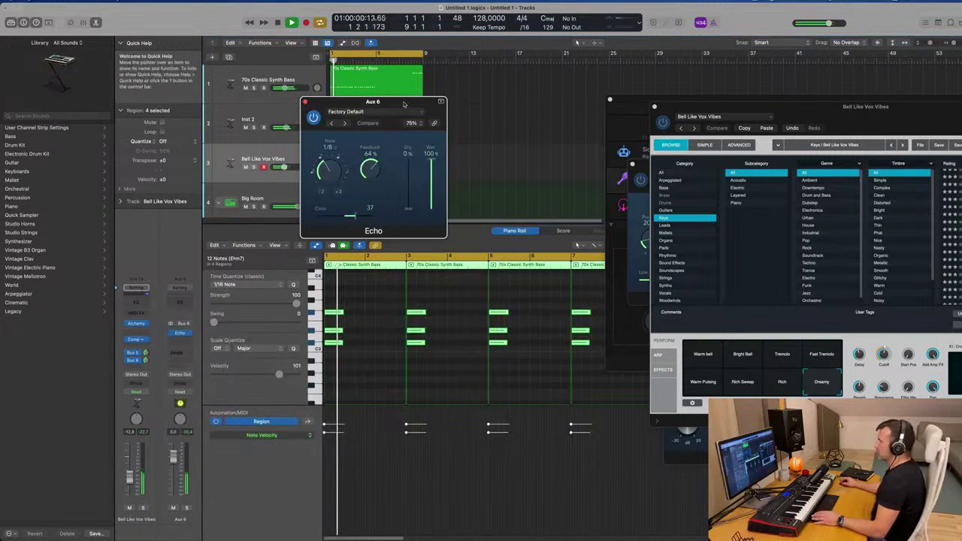
left_click_drag(404, 105, 554, 111)
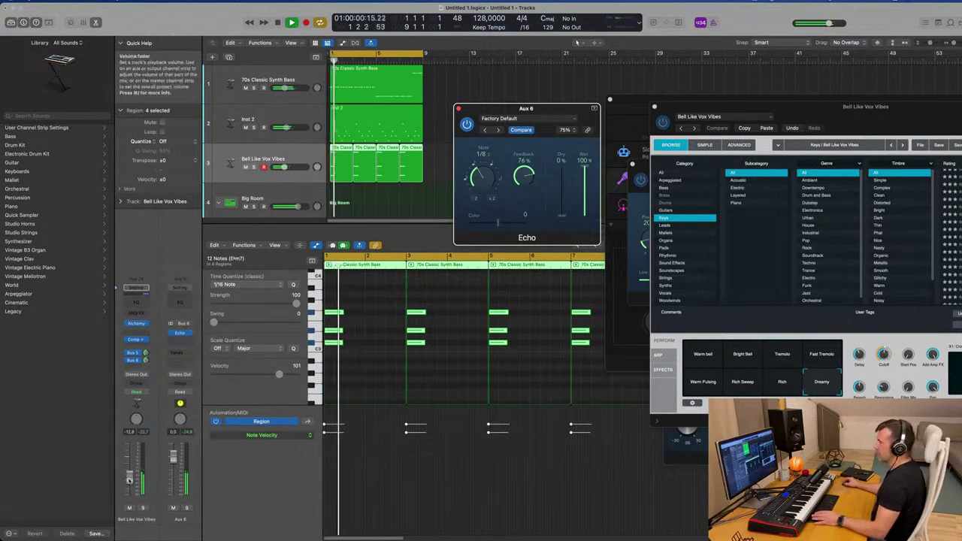
Set the Aux 6 Echo to 1/16 notes with 48% feedback and color -50 while the loop plays
left_click_drag(129, 481, 130, 474)
key("Return")
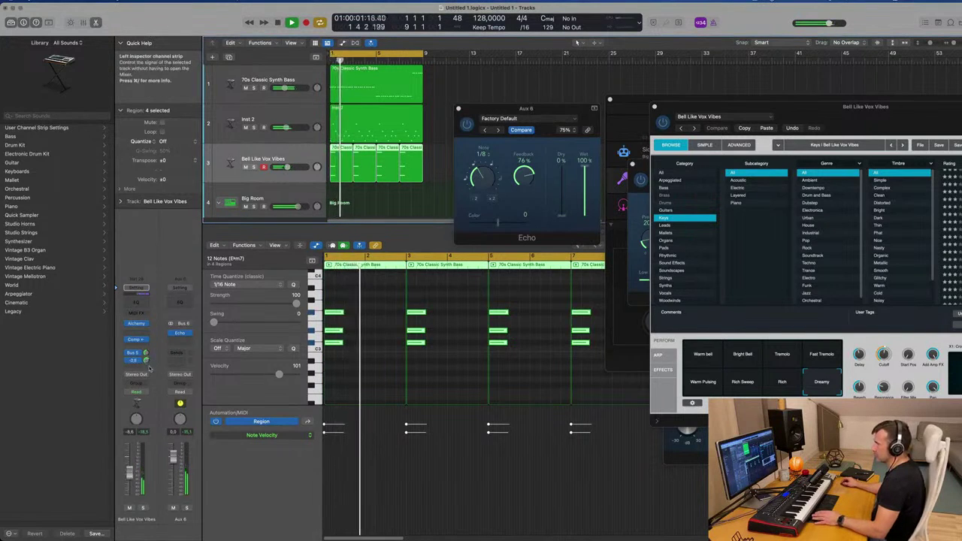
left_click_drag(478, 194, 483, 183)
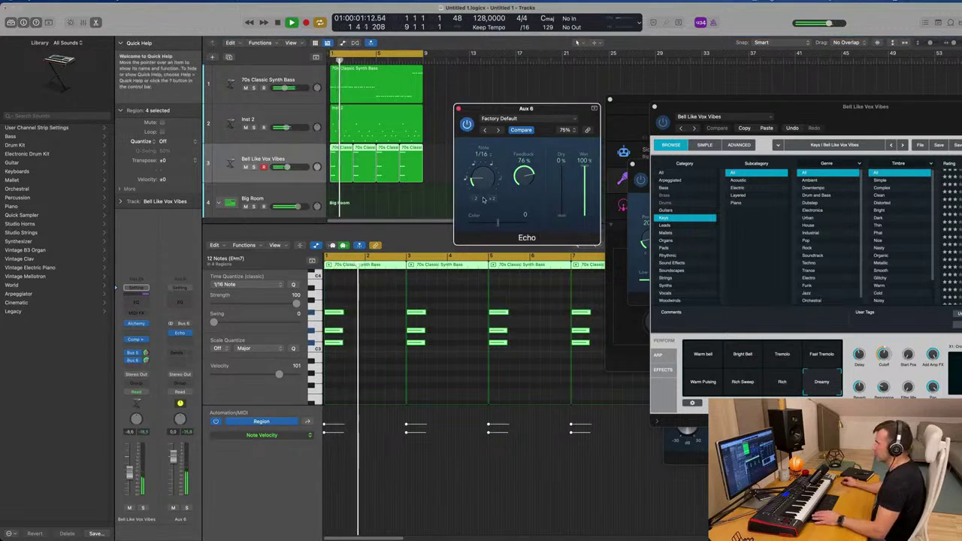
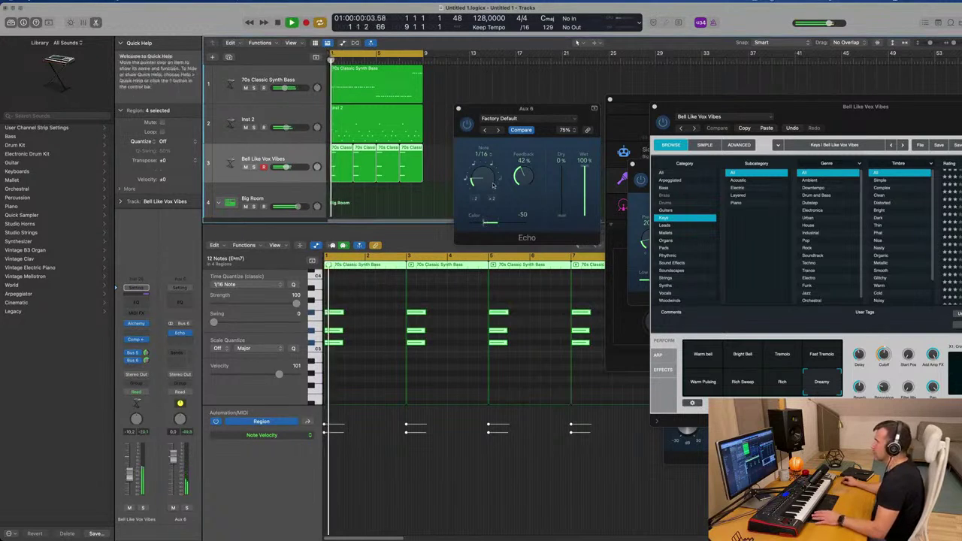
left_click_drag(524, 172, 524, 167)
key("space")
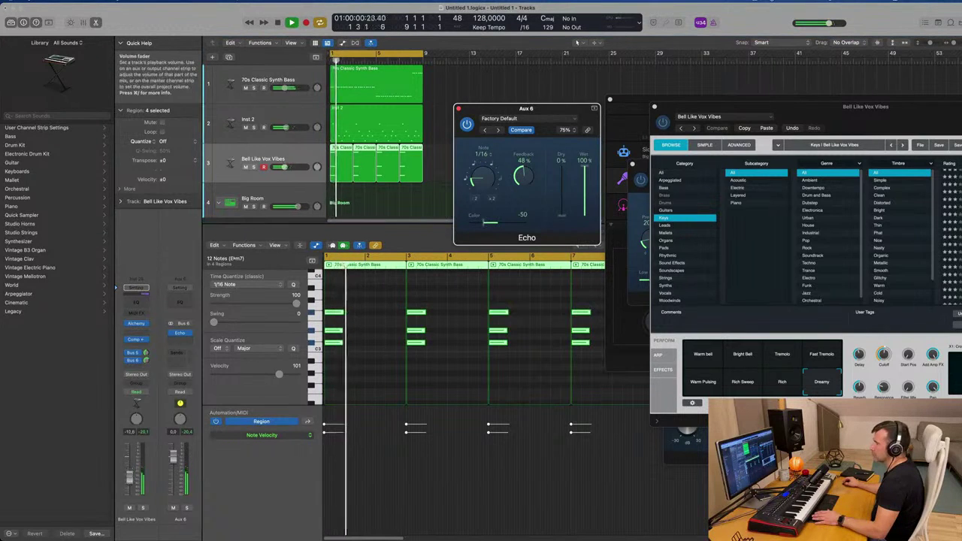
Lower the Bell Like Vox Vibes track's volume to about -13.8 dB and close the Echo window
left_click_drag(130, 478, 129, 481)
key("space")
key("space")
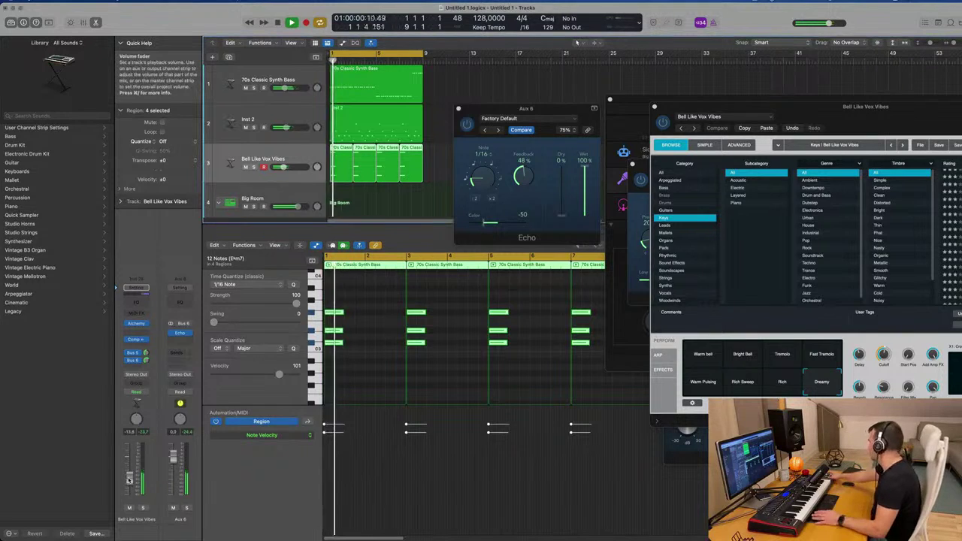
left_click_drag(481, 118, 467, 118)
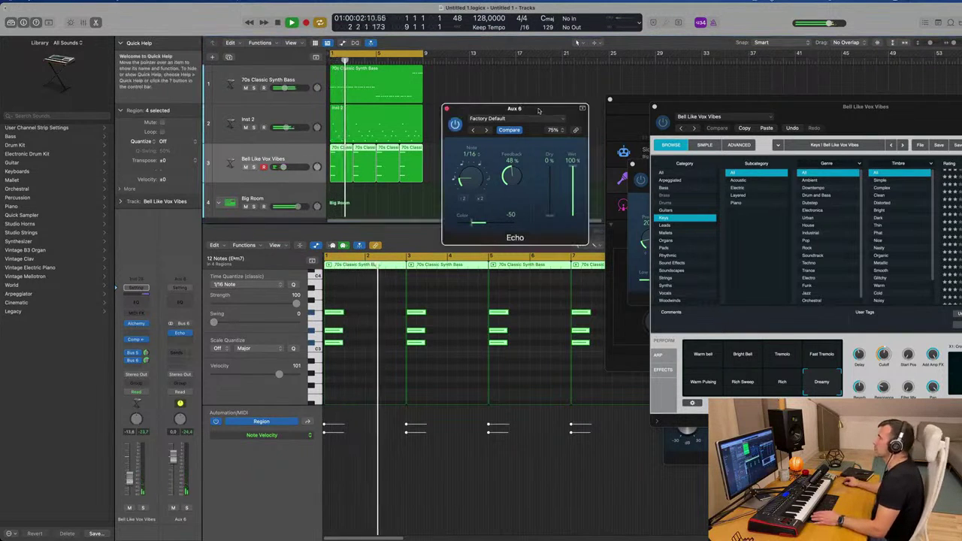
left_click(445, 108)
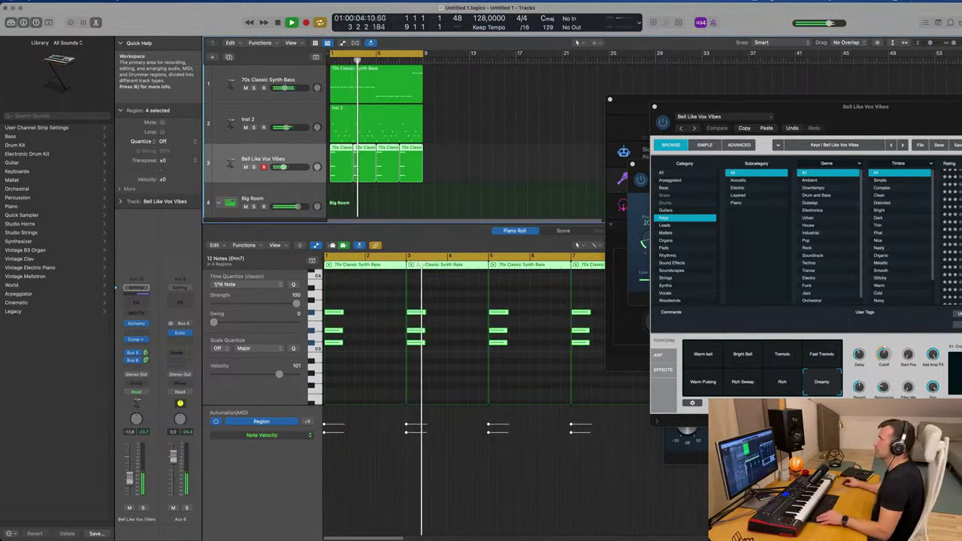
In the third Bell Like Vox Vibes region, move the chord's highest note down below the other two notes
key("super+Right")
key("super+Right")
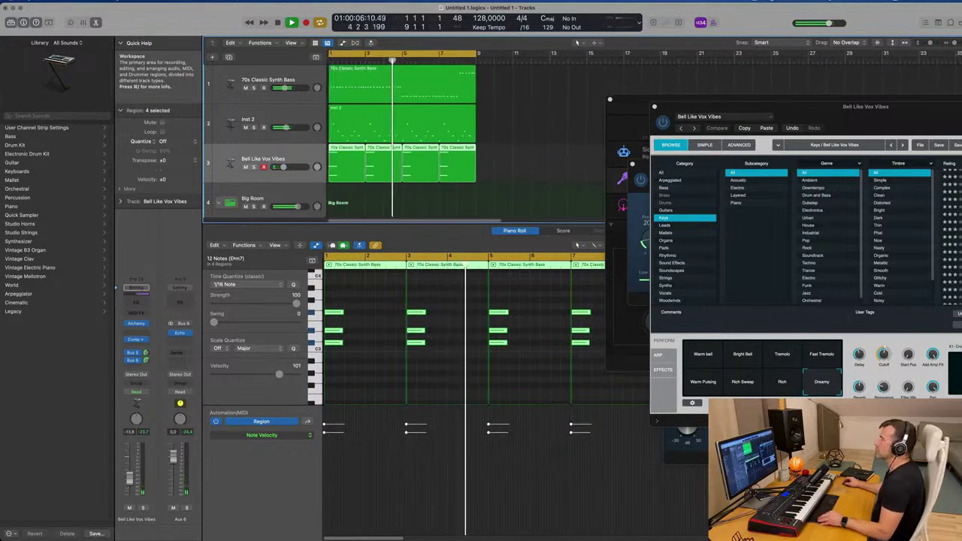
key("super+Right")
key("super+Left")
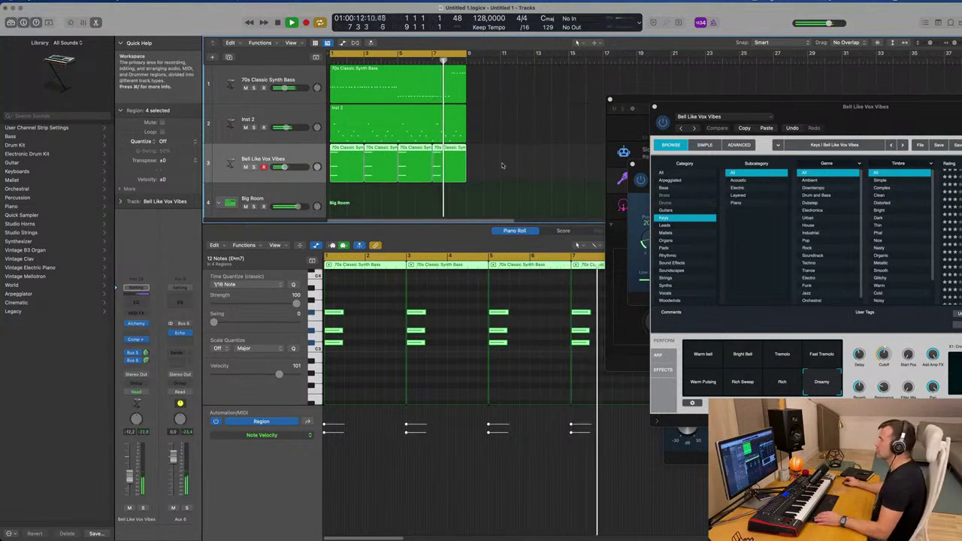
key("Return")
left_click(412, 173)
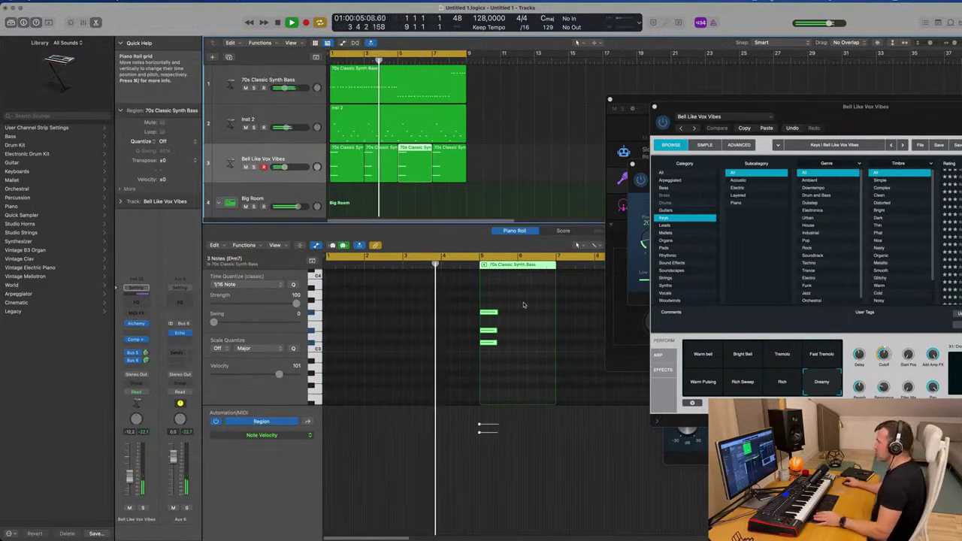
left_click(504, 328)
left_click_drag(489, 312, 488, 360)
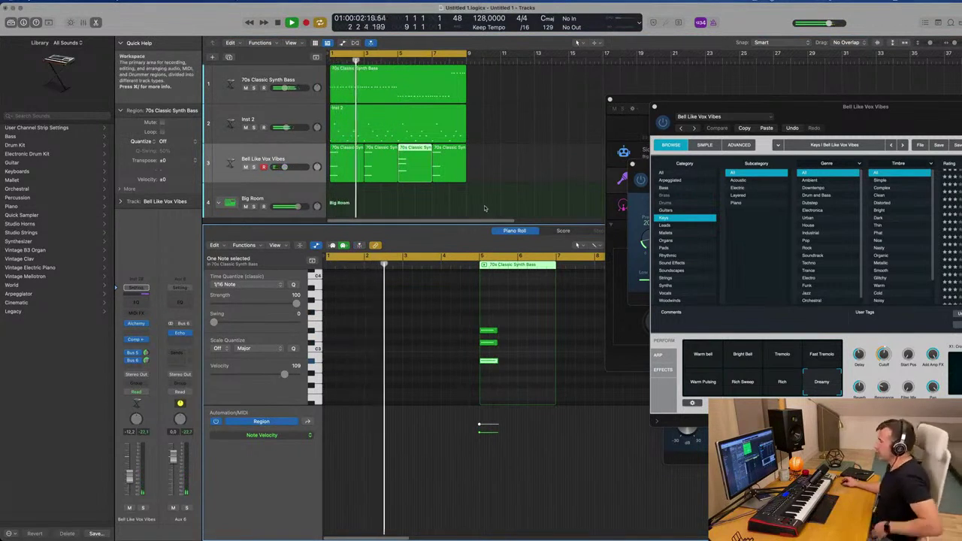
Replace the fourth Bell Like Vox Vibes region at bar 7 with a repeat of the edited third region
left_click(459, 179)
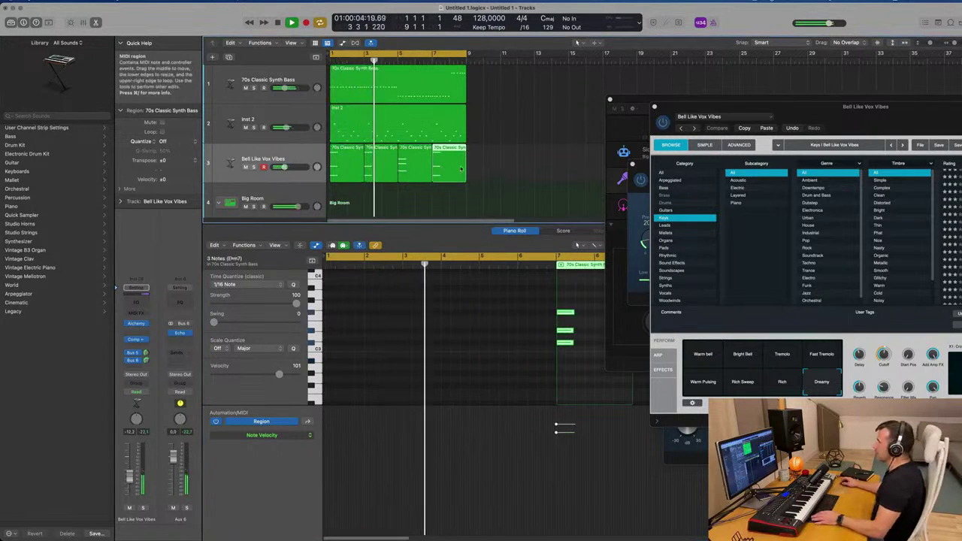
left_click(468, 176)
left_click(451, 165)
key("Delete")
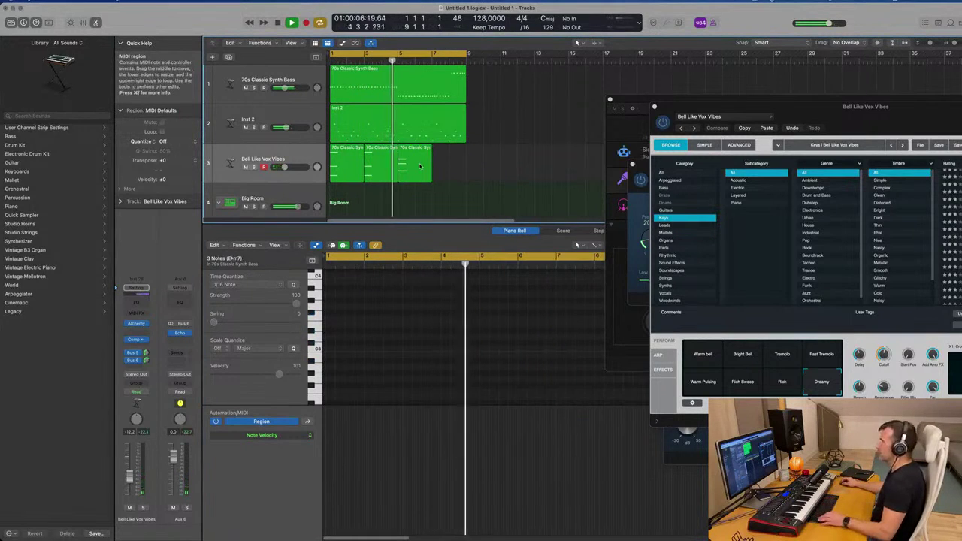
left_click(421, 167)
key("super+r")
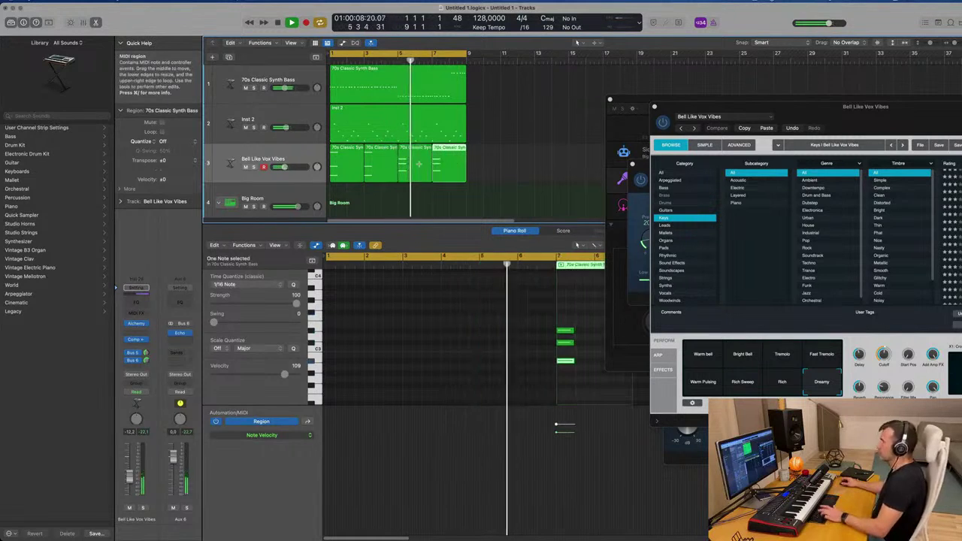
left_click(504, 162)
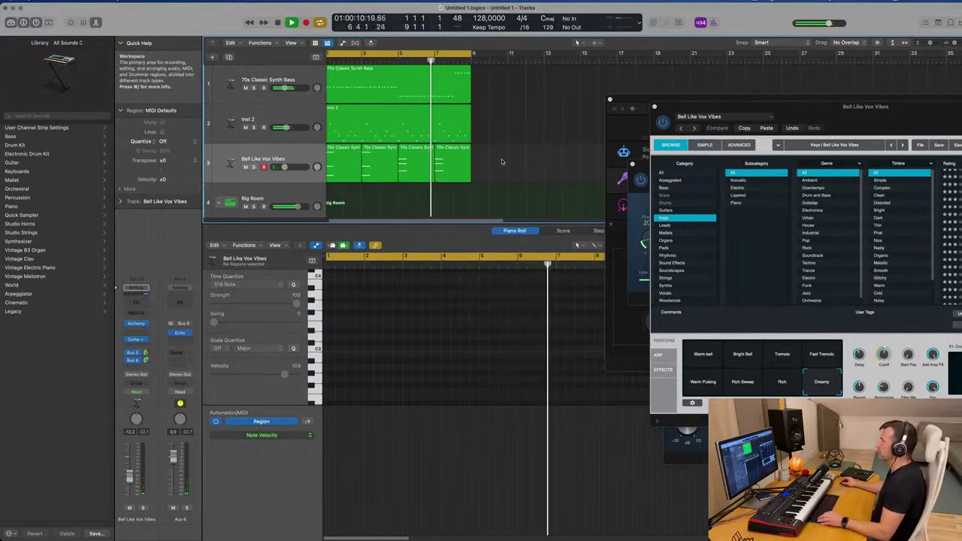
Play the loop from the start and review the Bell Like Vox Vibes track's Alchemy window, closing it again
key("Return")
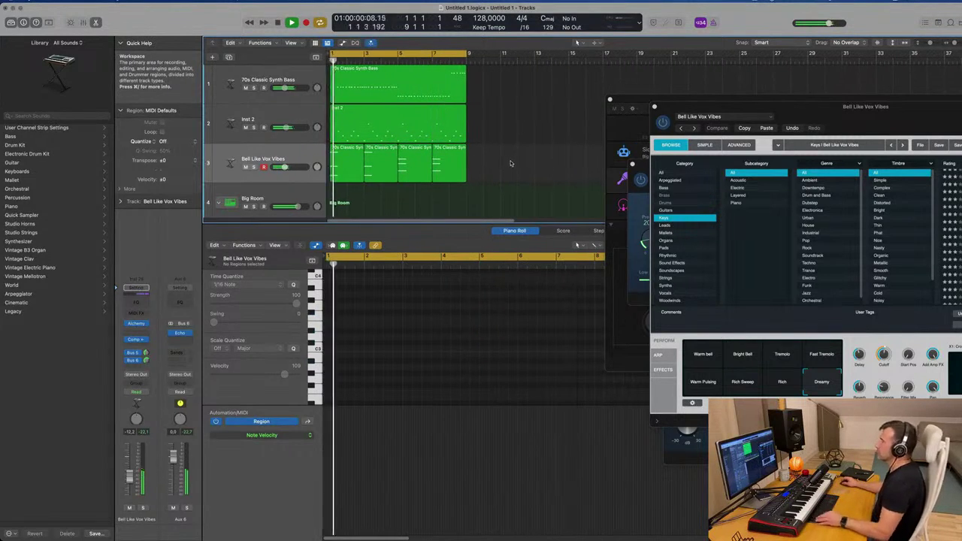
key("super+Left")
left_click(297, 175)
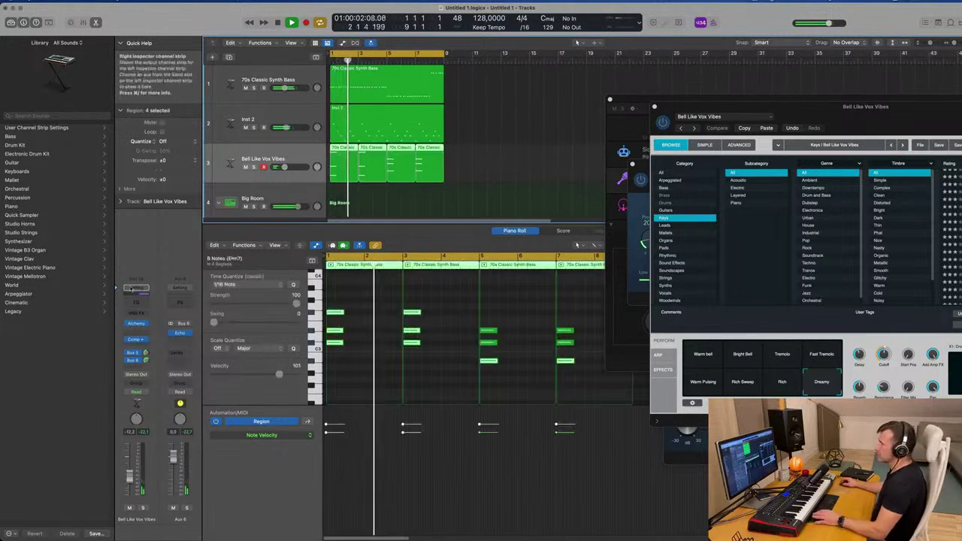
left_click(136, 324)
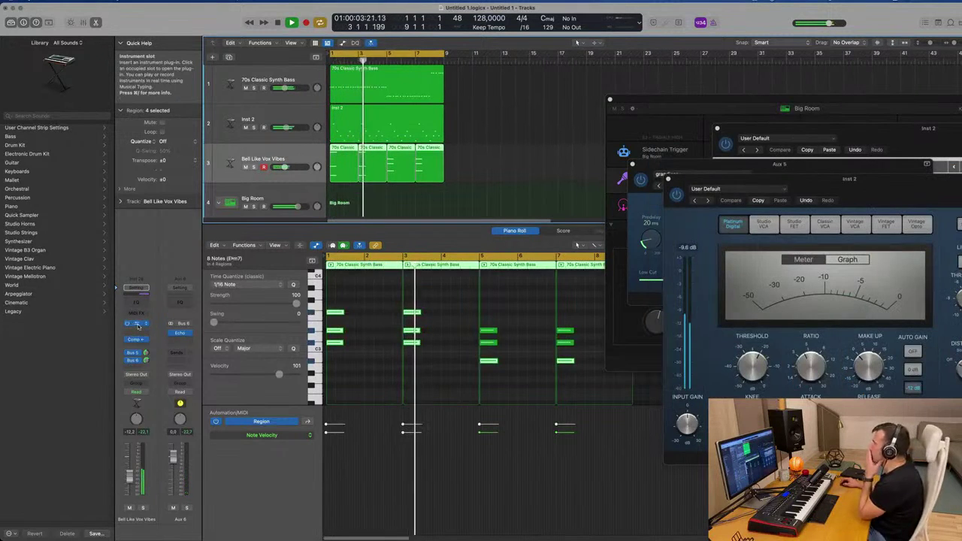
left_click(137, 324)
left_click_drag(864, 106, 563, 128)
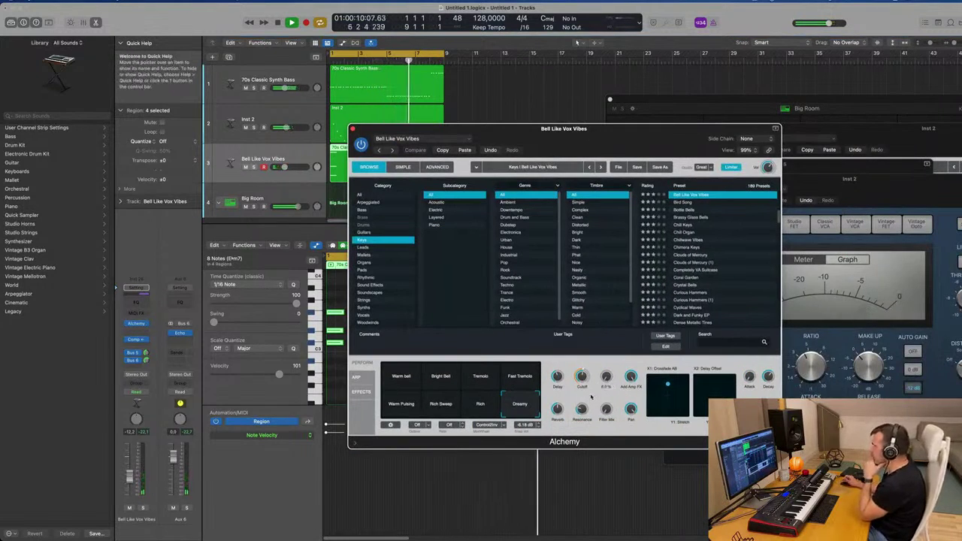
left_click_drag(642, 131, 705, 160)
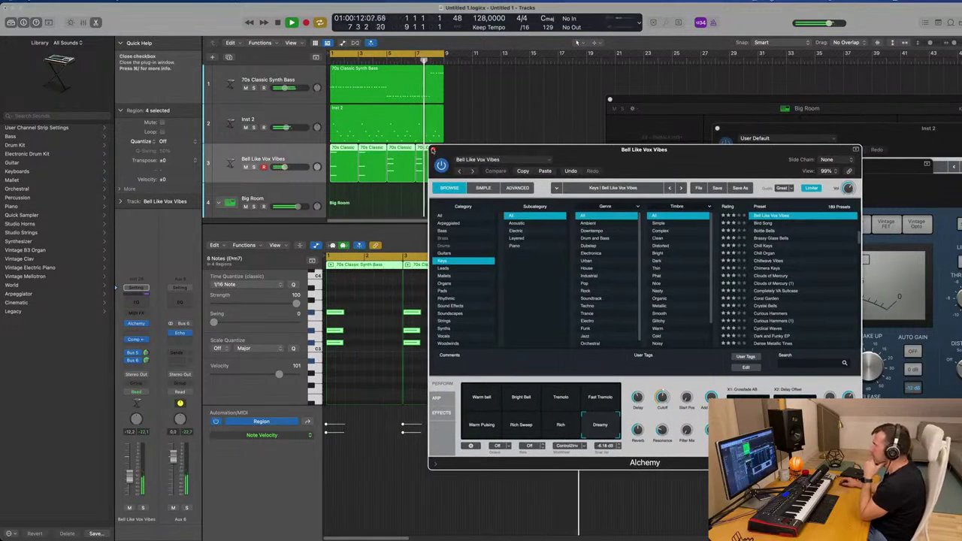
left_click(433, 149)
Duplicate the Bell Like Vox Vibes track with its channel settings, leaving the regions out
scroll(370, 170, "down", 3)
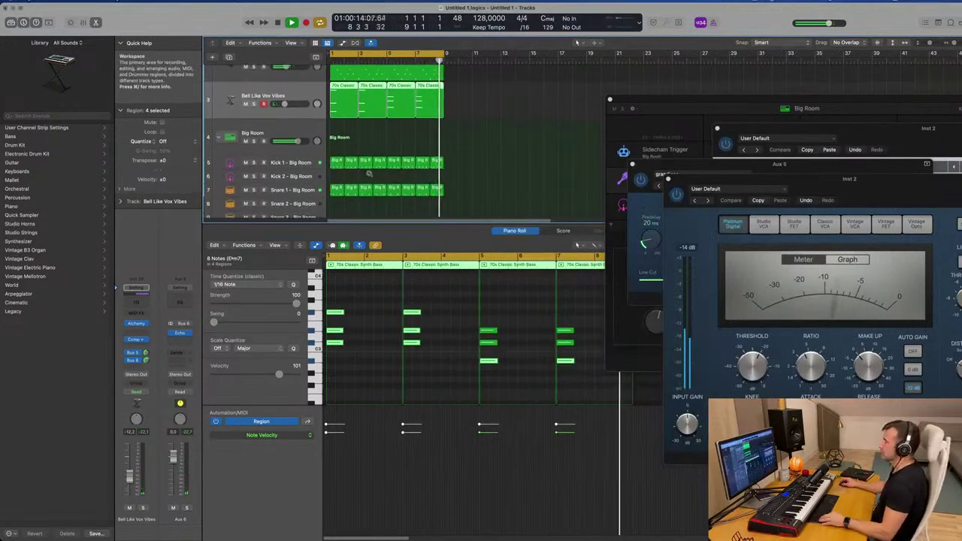
scroll(303, 142, "up", 3)
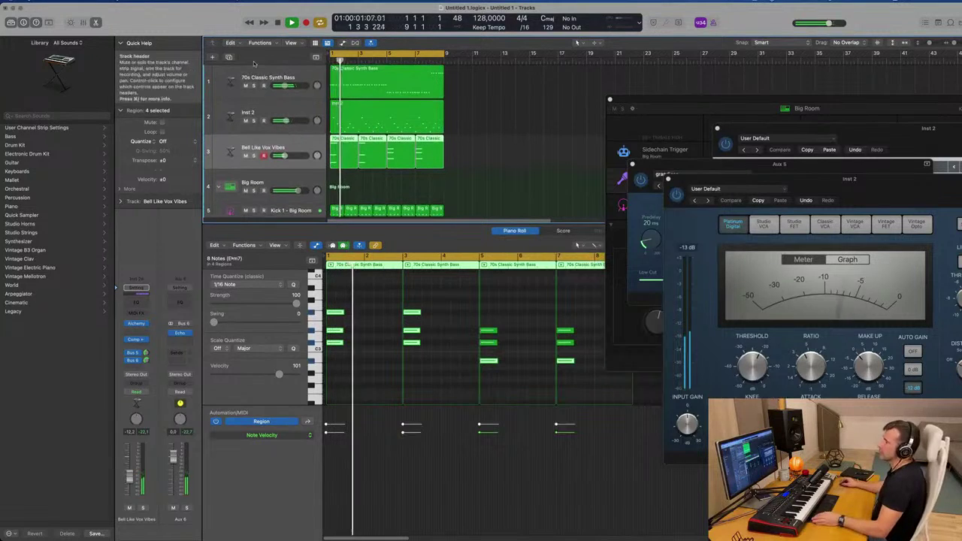
left_click(228, 56)
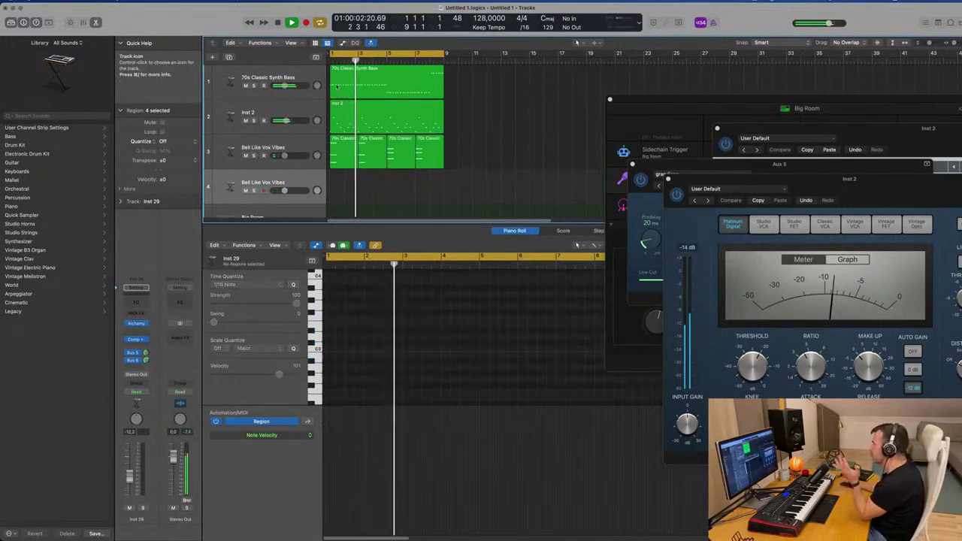
Review the Big Room drum kit tracks and examine the notes of the Shaker 2 track
left_click(466, 132)
scroll(466, 132, "down", 8)
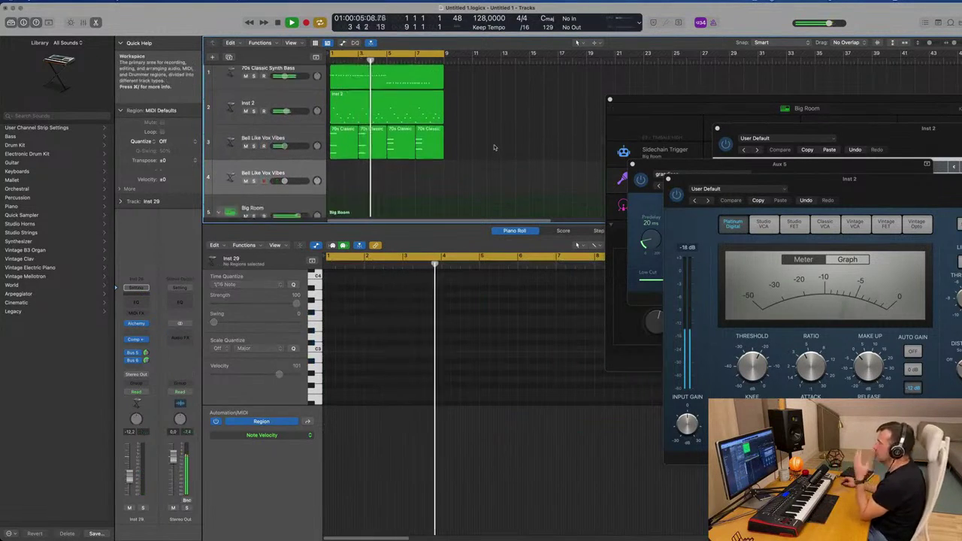
scroll(405, 164, "down", 4)
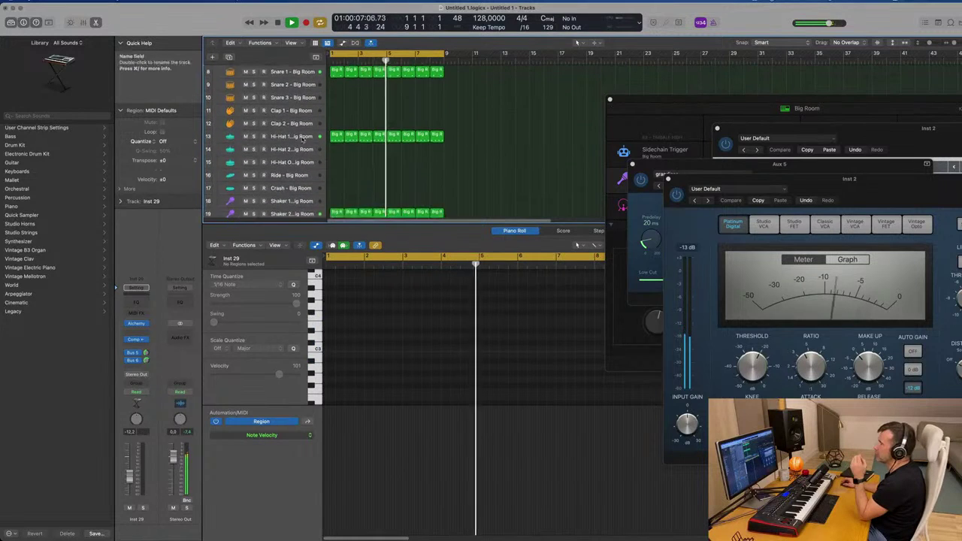
left_click(291, 190)
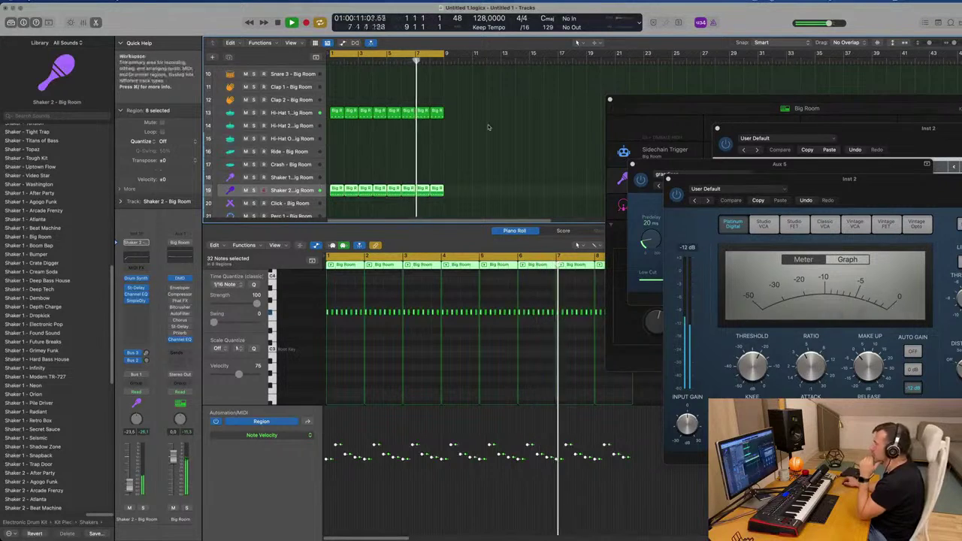
scroll(493, 128, "up", 10)
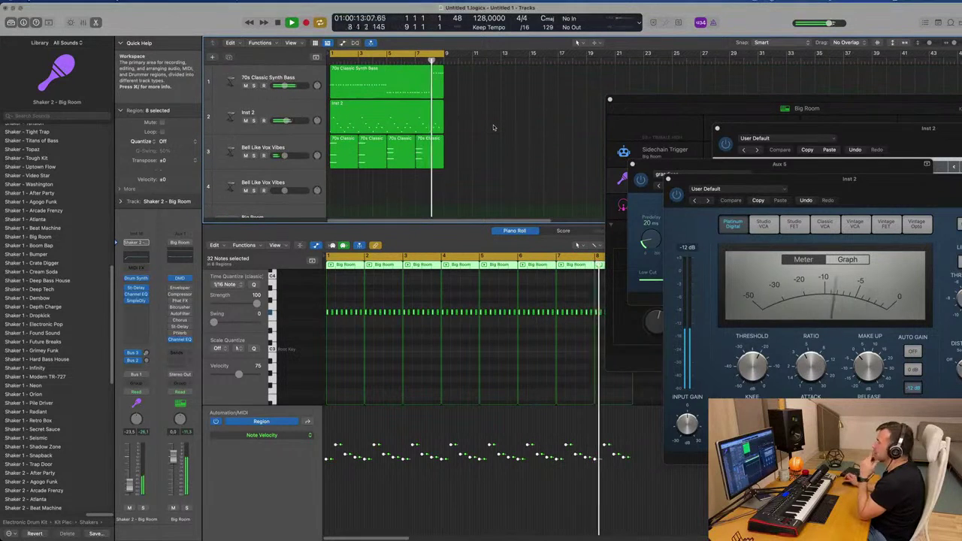
Add another duplicate directly below the original Bell Like Vox Vibes track and copy the first chord region onto it
left_click(286, 146)
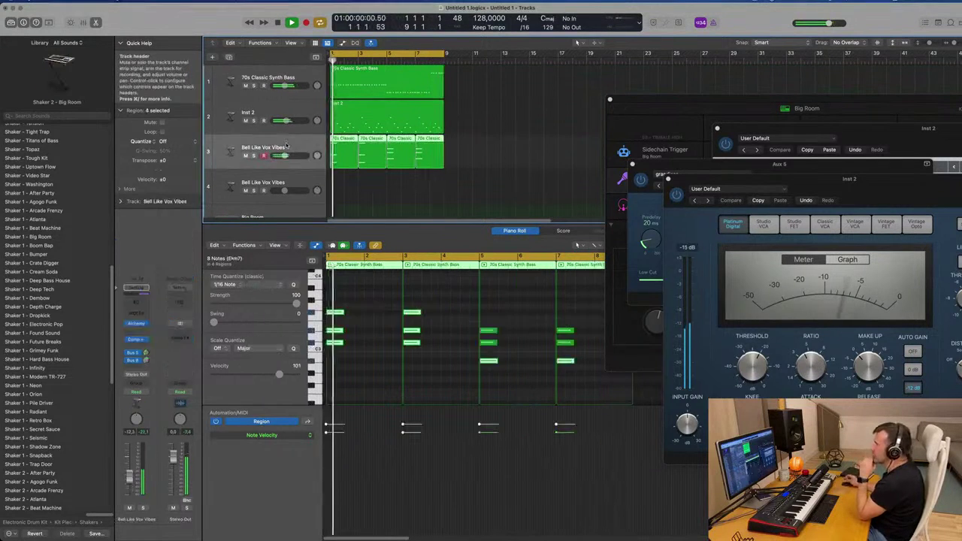
key("Down")
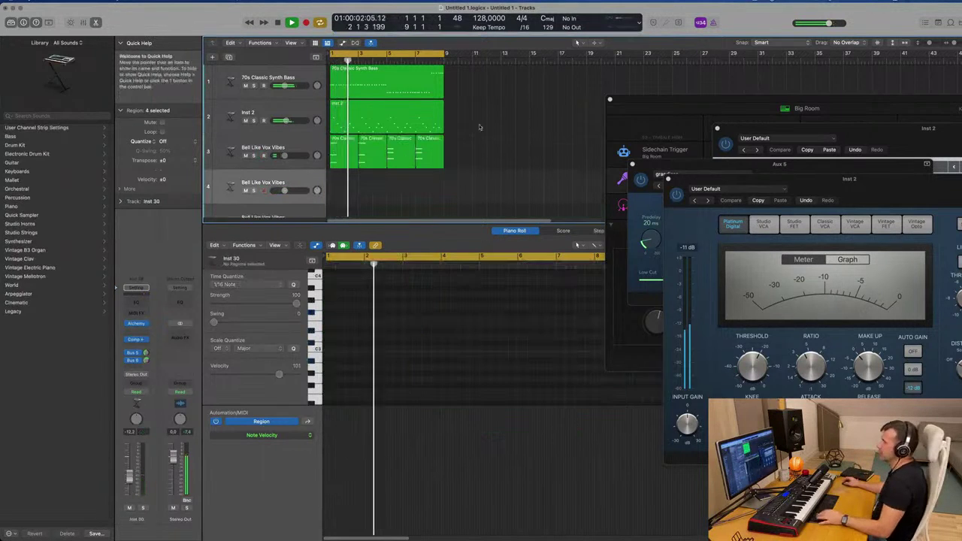
left_click(339, 155)
left_click_drag(339, 155, 342, 189)
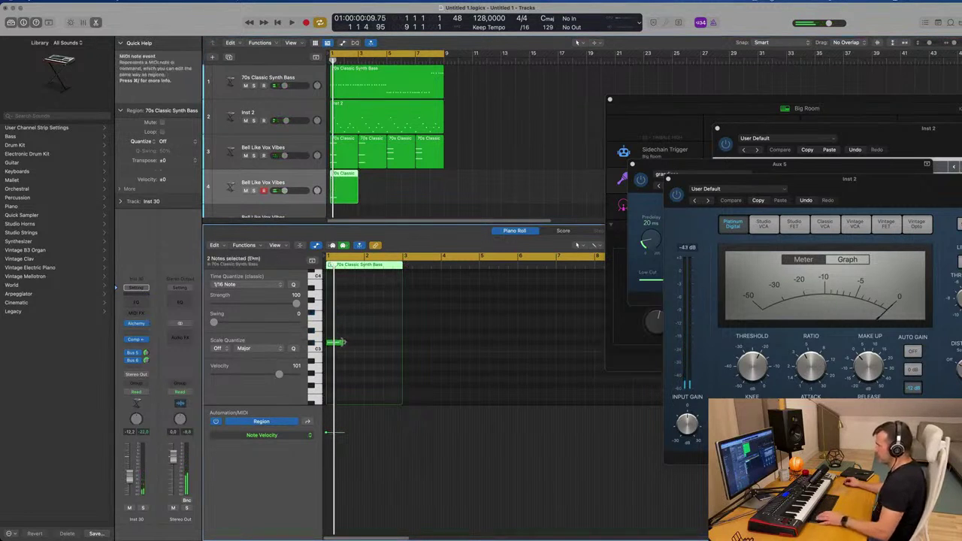
Reduce the copied chord to its lowest note and lengthen that note to fill the two-bar region
left_click_drag(345, 344, 413, 344)
key("space")
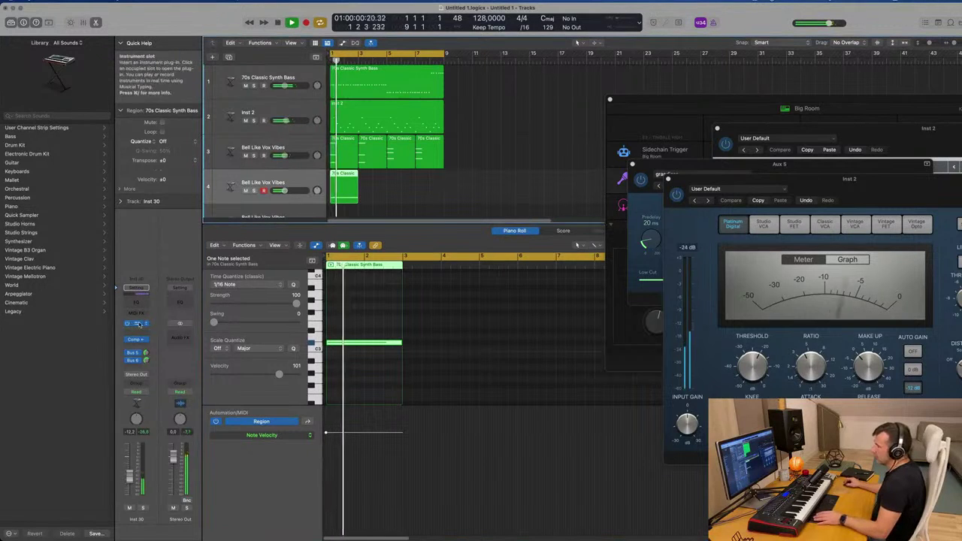
Load the Abyss Reflections soundscape in the new track's Alchemy and move its window clear of the regions
left_click(136, 323)
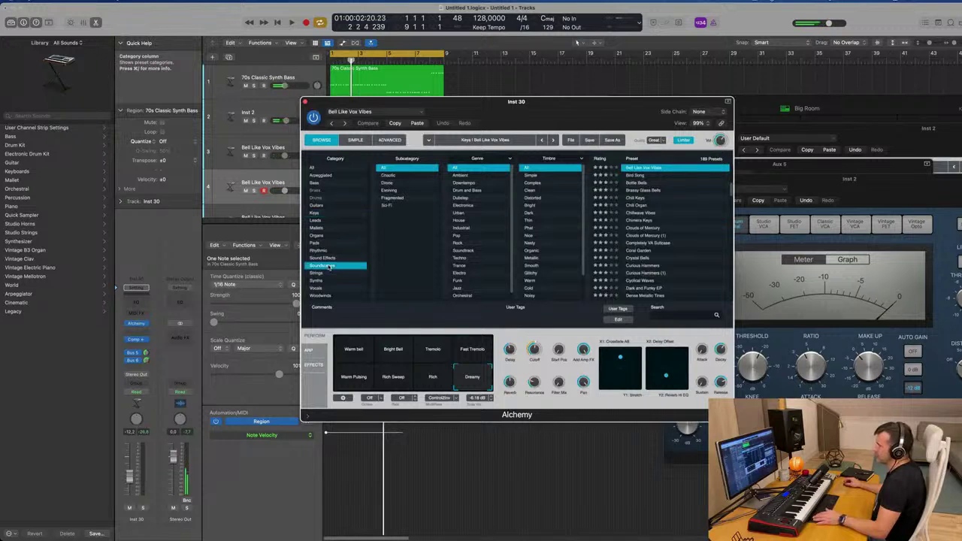
left_click_drag(518, 109, 555, 77)
scroll(699, 178, "up", 5)
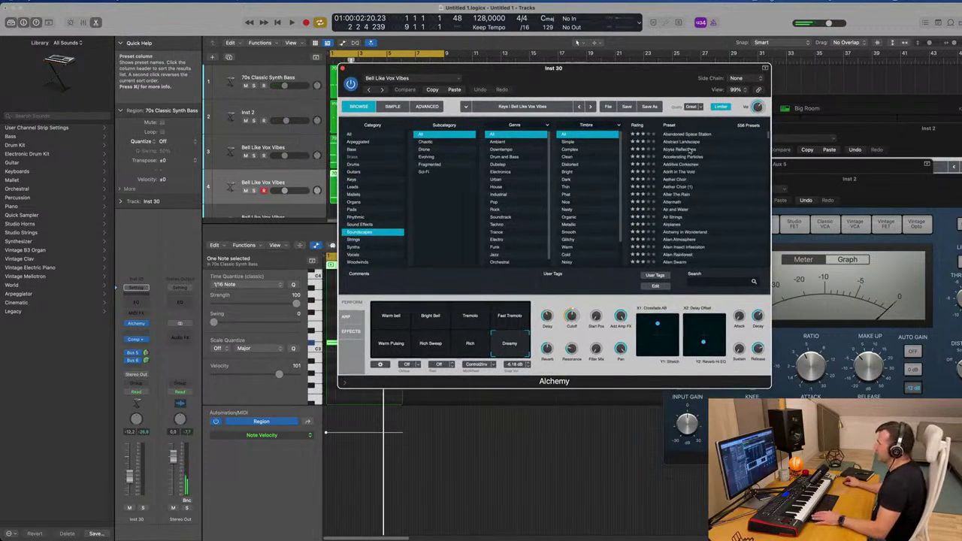
left_click(691, 149)
left_click_drag(598, 79, 732, 93)
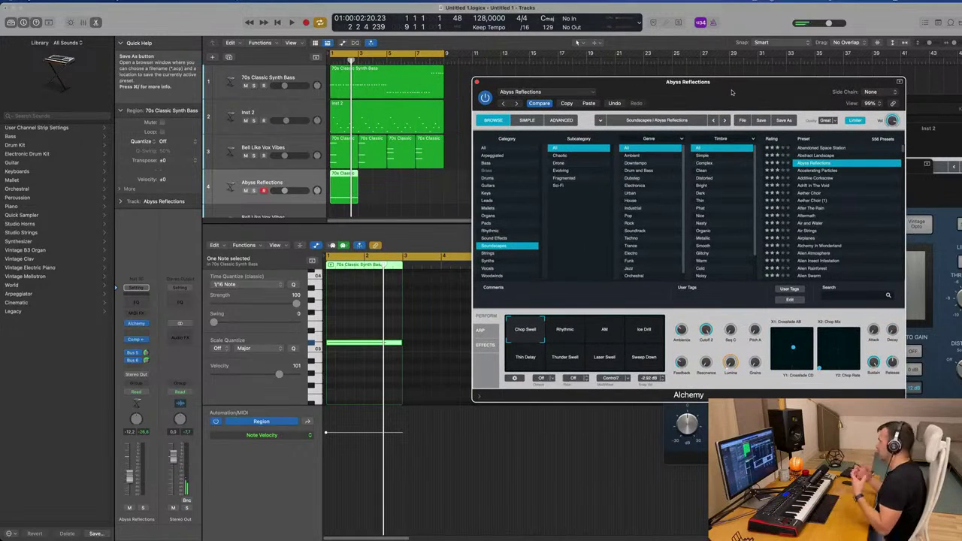
left_click_drag(741, 85, 726, 85)
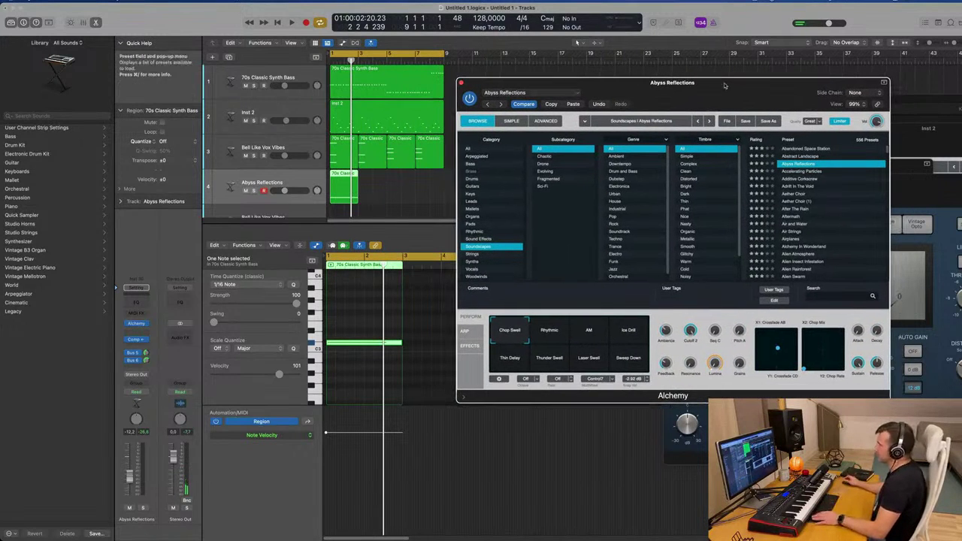
Play the loop and adjust the Abyss Reflections track's send amounts to the Bus 5 reverb and Bus 6 echo
key("space")
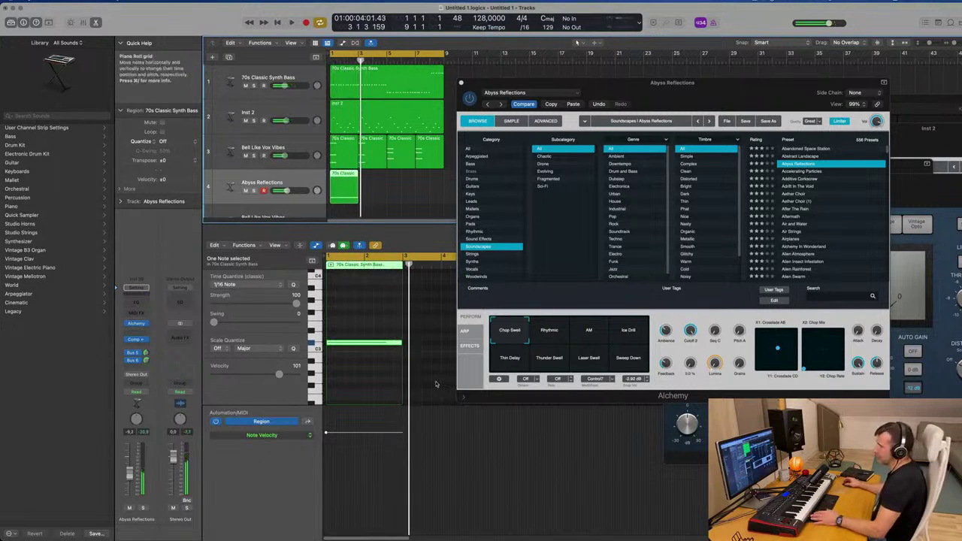
key("space")
left_click(136, 352)
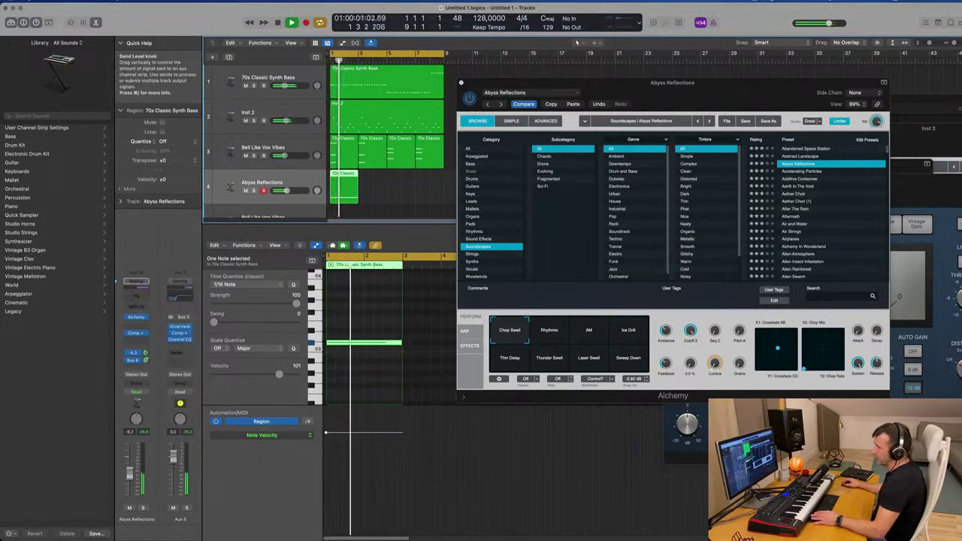
left_click_drag(146, 359, 146, 356)
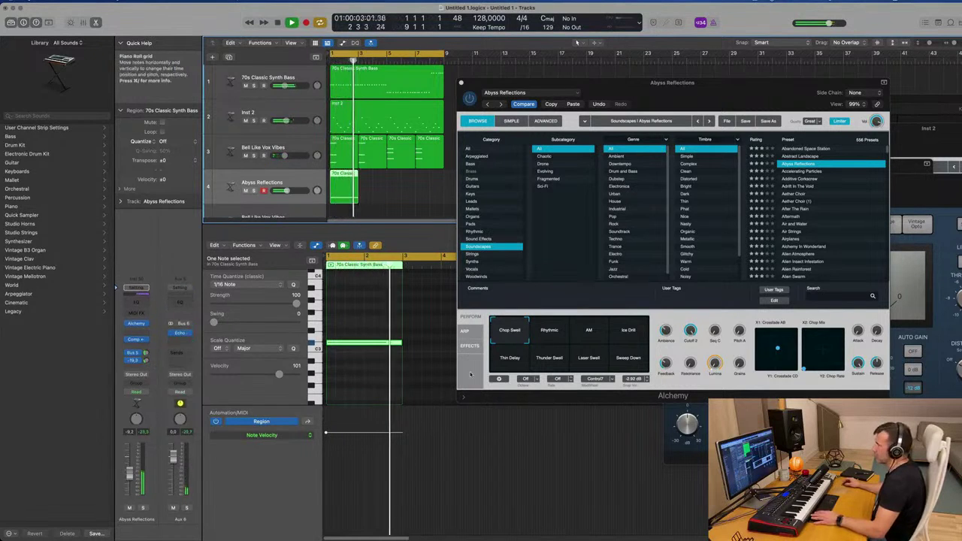
Audition Alchemy's Rhythmic and AM performance snapshots during playback and switch the sound to Ice Drill
left_click(557, 334)
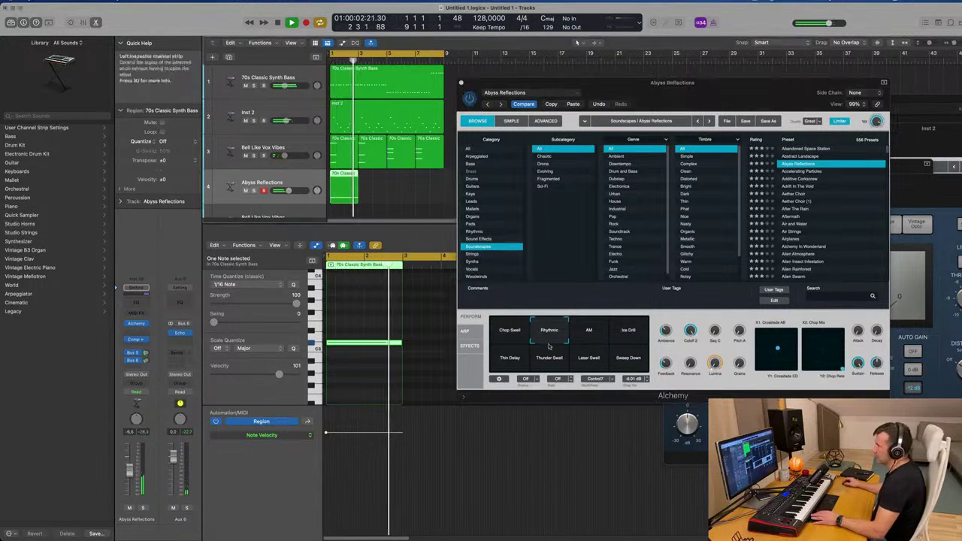
left_click(601, 329)
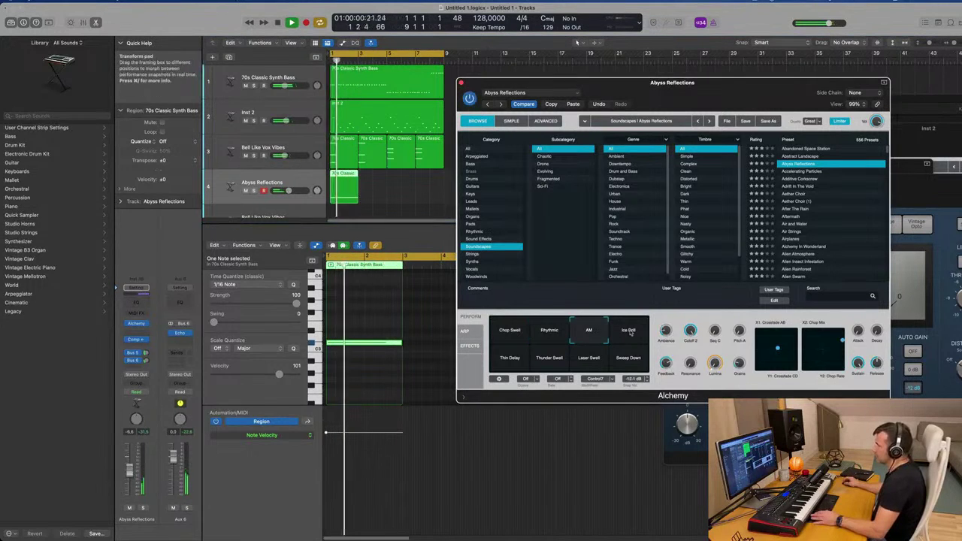
left_click(629, 332)
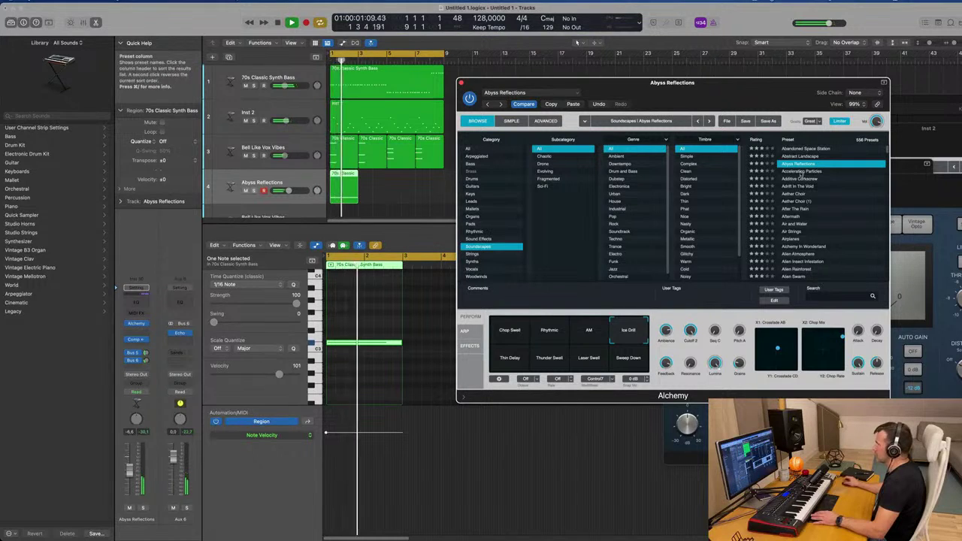
Load the Alchemy preset Accelerating Particles with its Big Ambient variation on the fourth track and lower the track's volume to about -17 dB
left_click(801, 171)
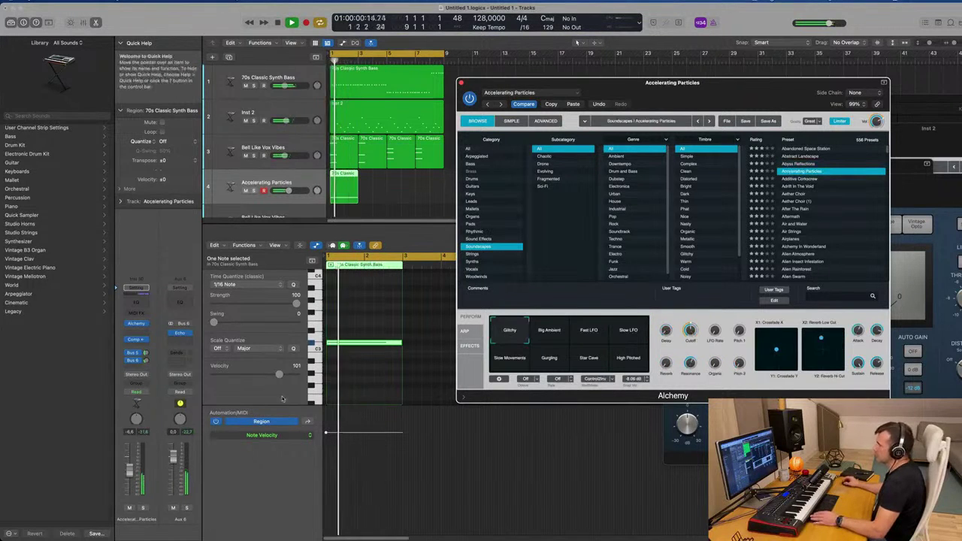
left_click_drag(129, 470, 129, 475)
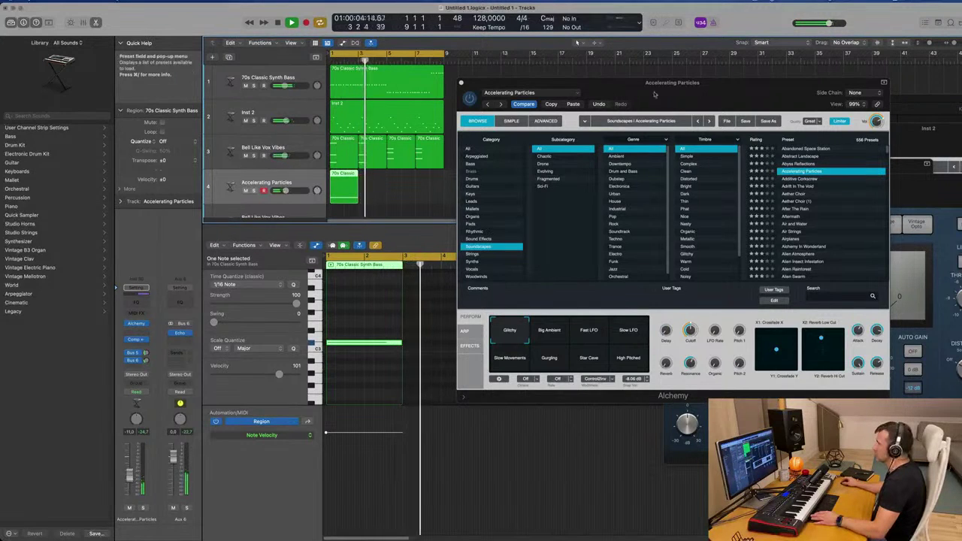
left_click_drag(685, 84, 943, 101)
key("Return")
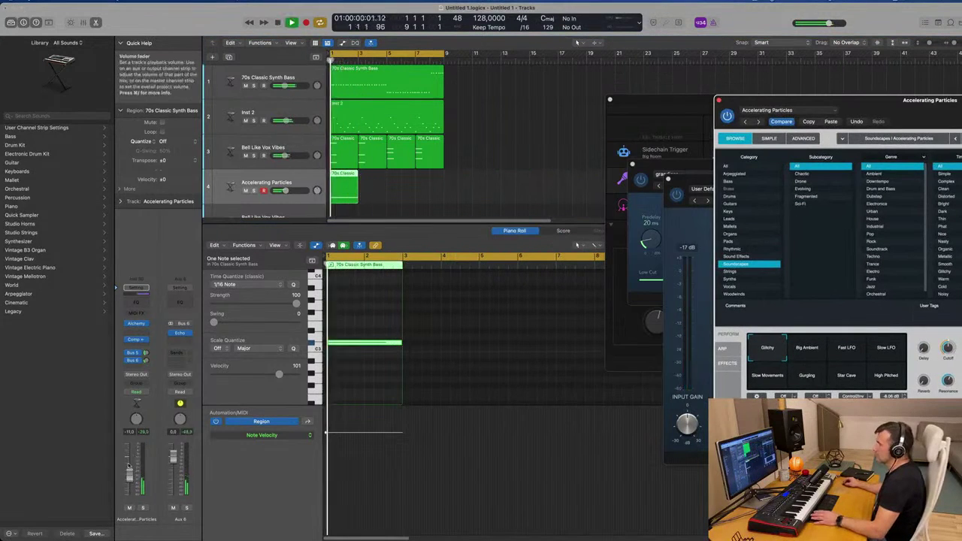
left_click_drag(130, 476, 130, 479)
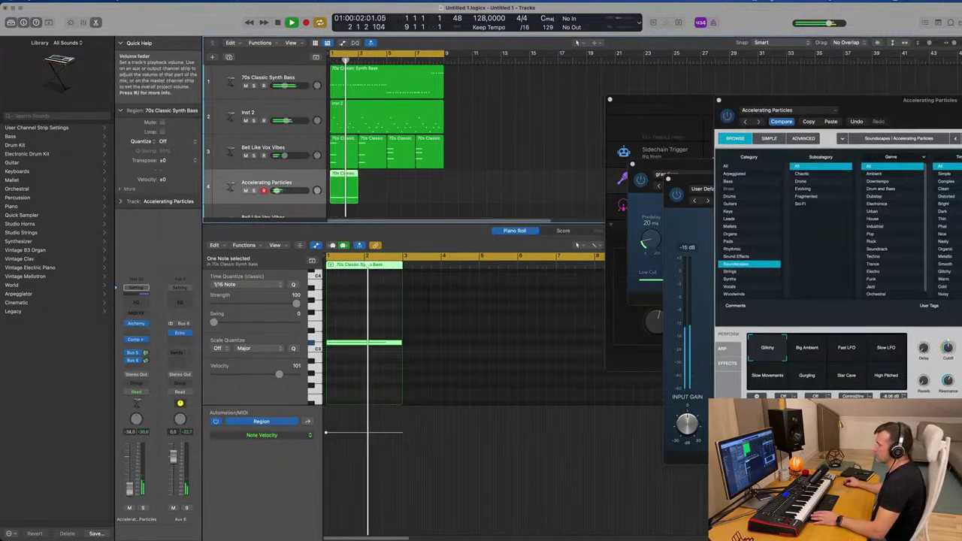
left_click(809, 348)
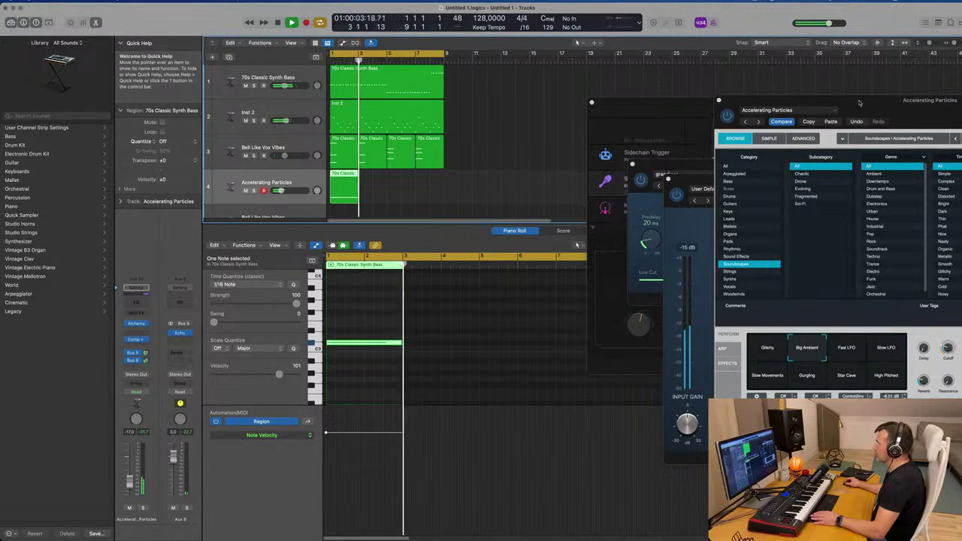
Repeat the Accelerating Particles region through bar 8 and bring the Big Room drum kit window forward
left_click_drag(860, 103, 875, 66)
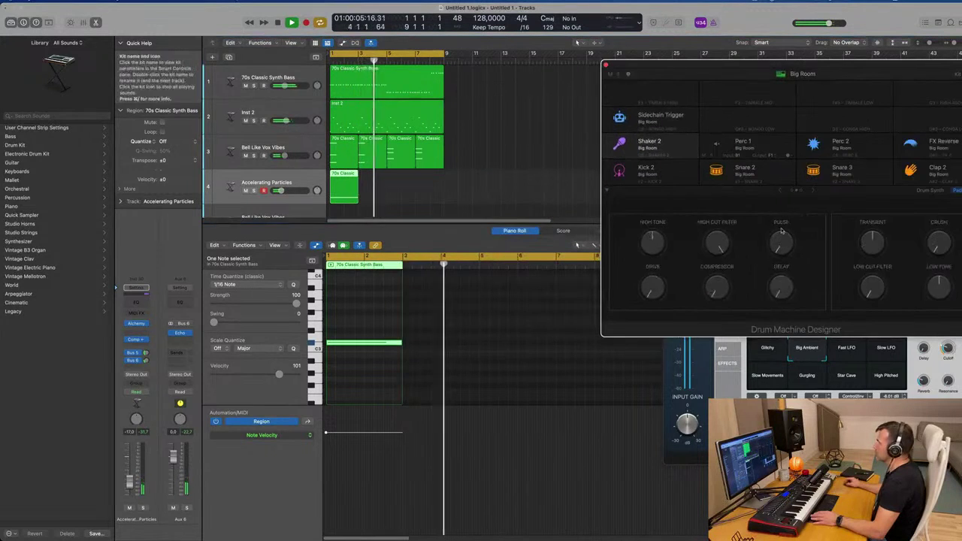
left_click(782, 233)
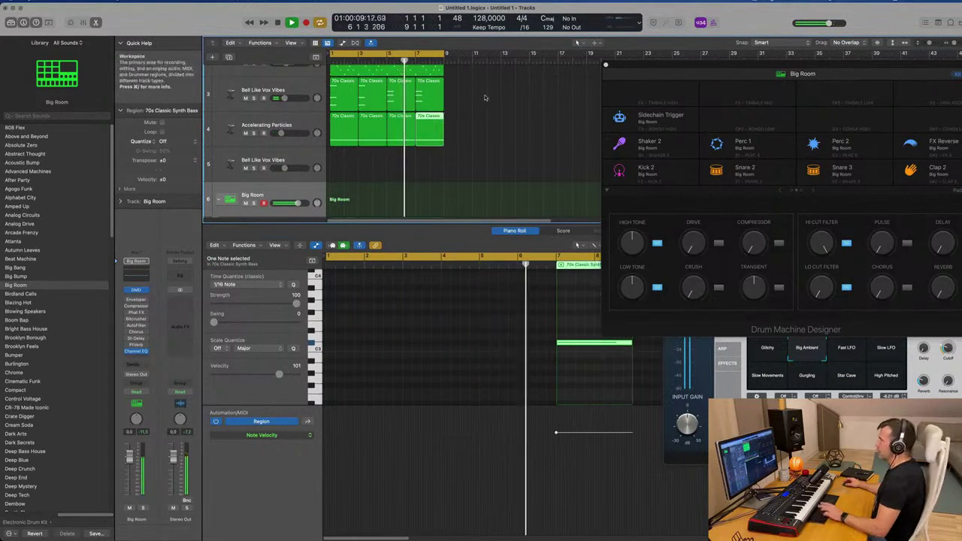
left_click_drag(684, 130, 669, 191)
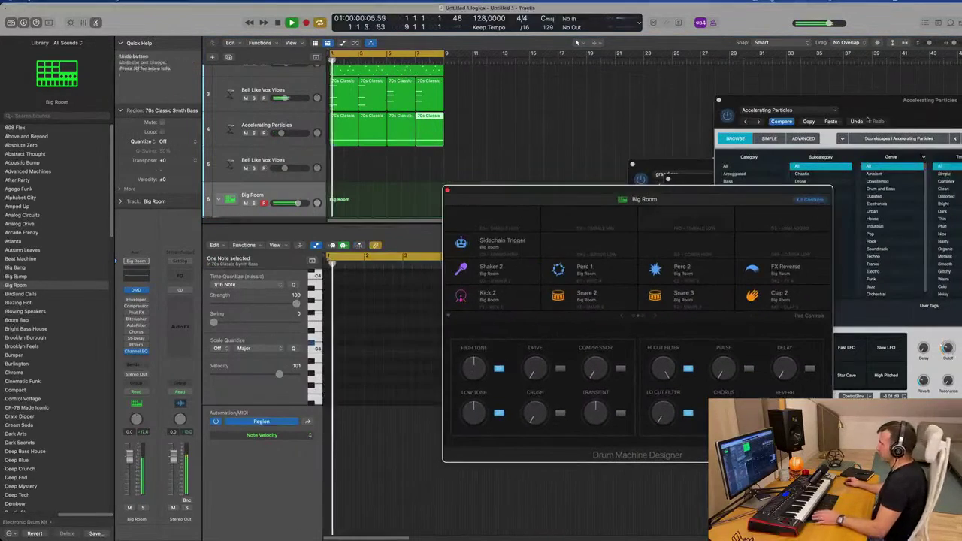
Rearrange the floating Drum Machine Designer and Alchemy windows beside the tracks
left_click_drag(781, 98, 652, 134)
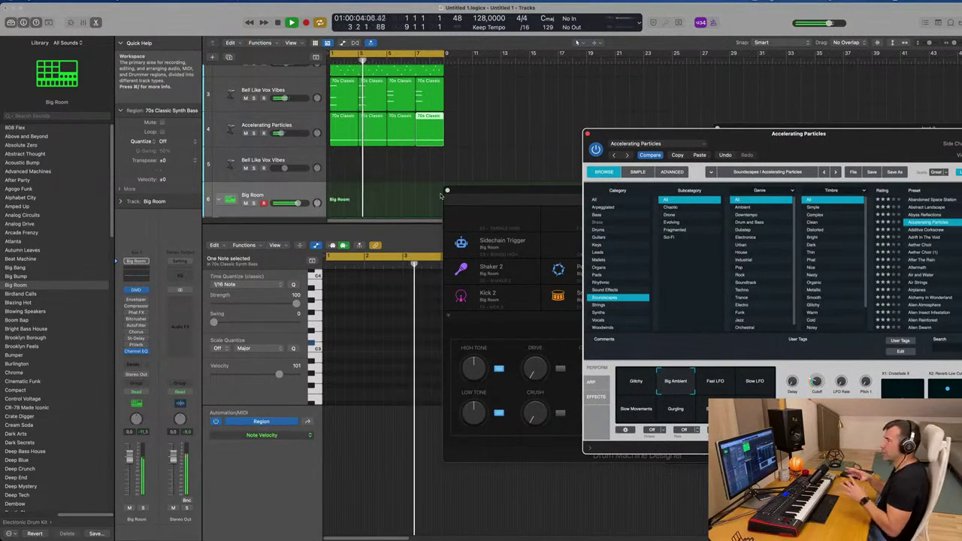
left_click_drag(770, 132, 683, 235)
left_click_drag(607, 200, 717, 94)
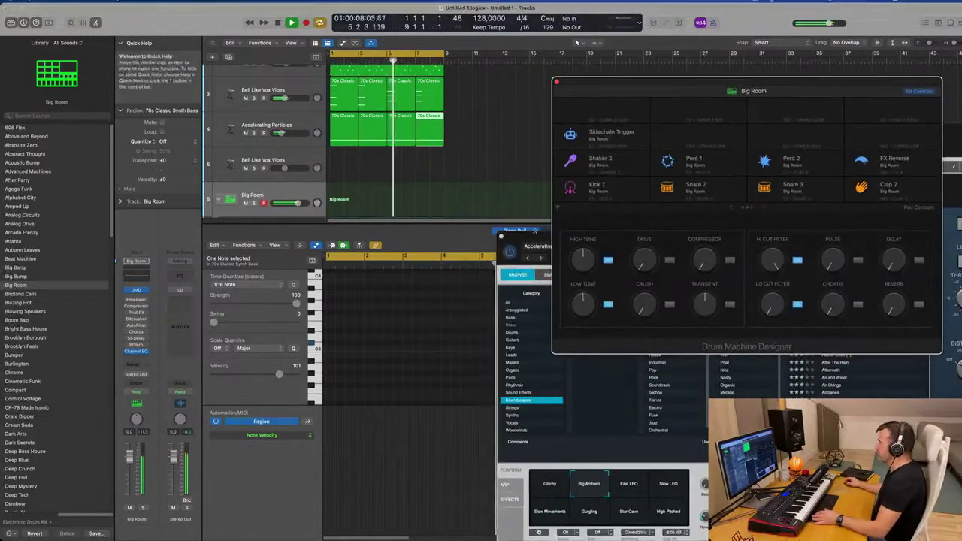
left_click_drag(536, 235, 573, 142)
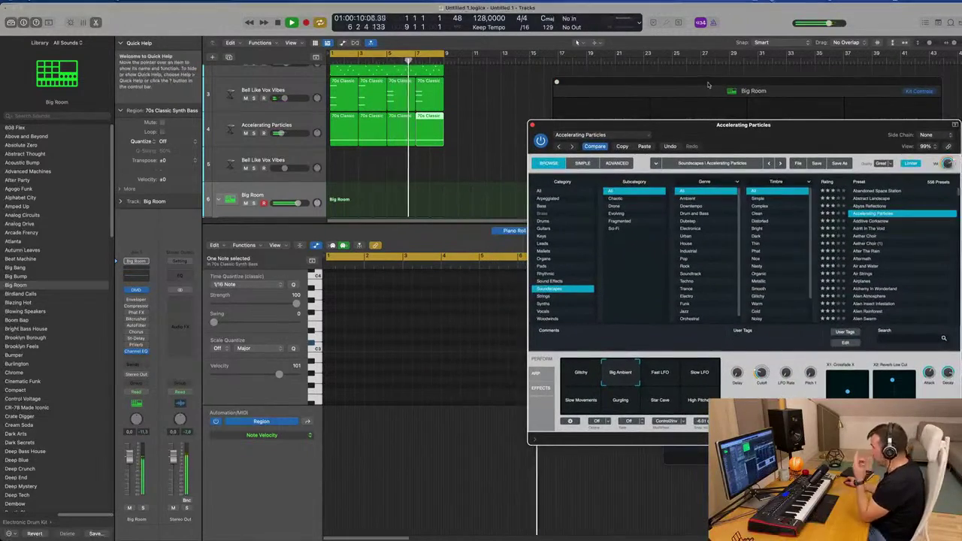
left_click_drag(702, 88, 709, 70)
left_click_drag(548, 128, 487, 142)
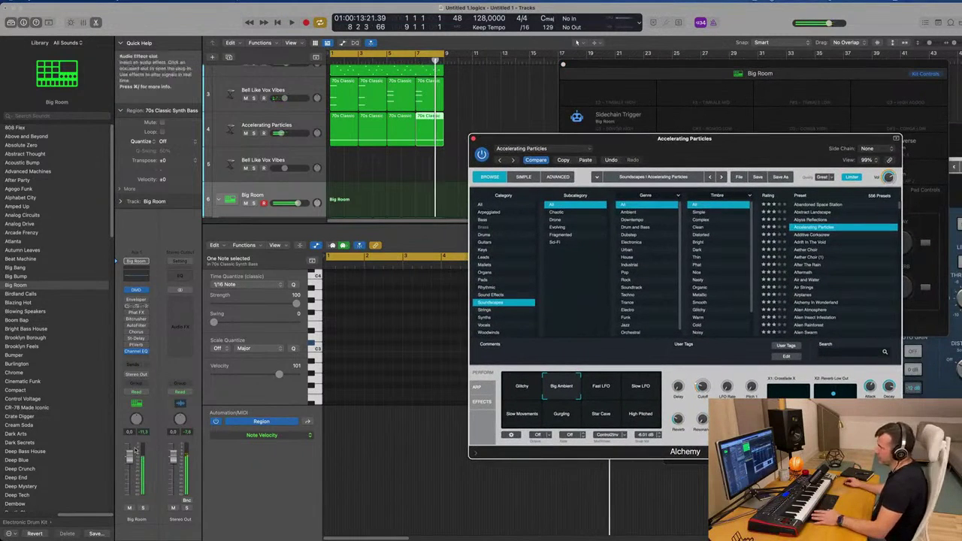
Select the Accelerating Particles track and lower its volume to about -18 dB during playback
left_click(308, 125)
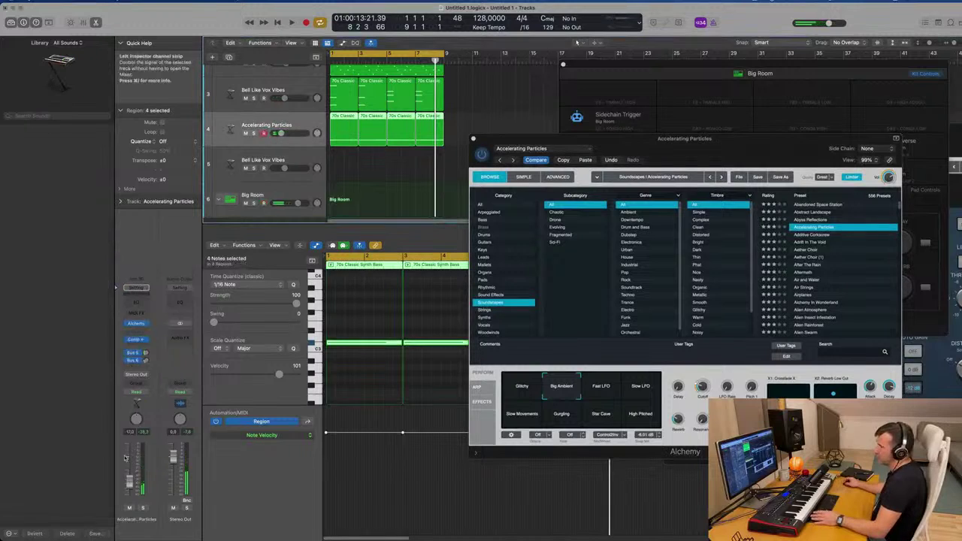
left_click_drag(739, 152, 650, 210)
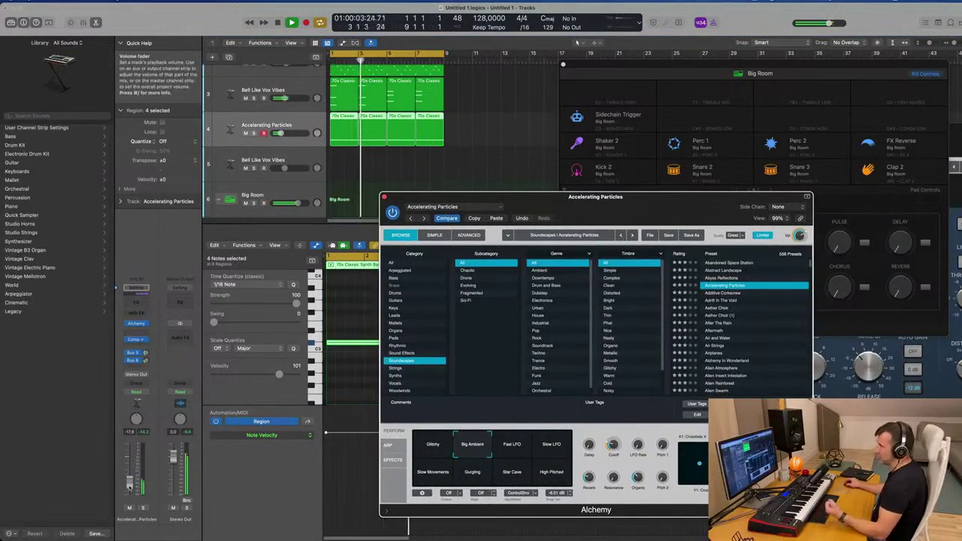
left_click(654, 191)
mouse_move(654, 194)
left_mouse_down()
mouse_move(639, 191)
mouse_move(646, 210)
left_mouse_up()
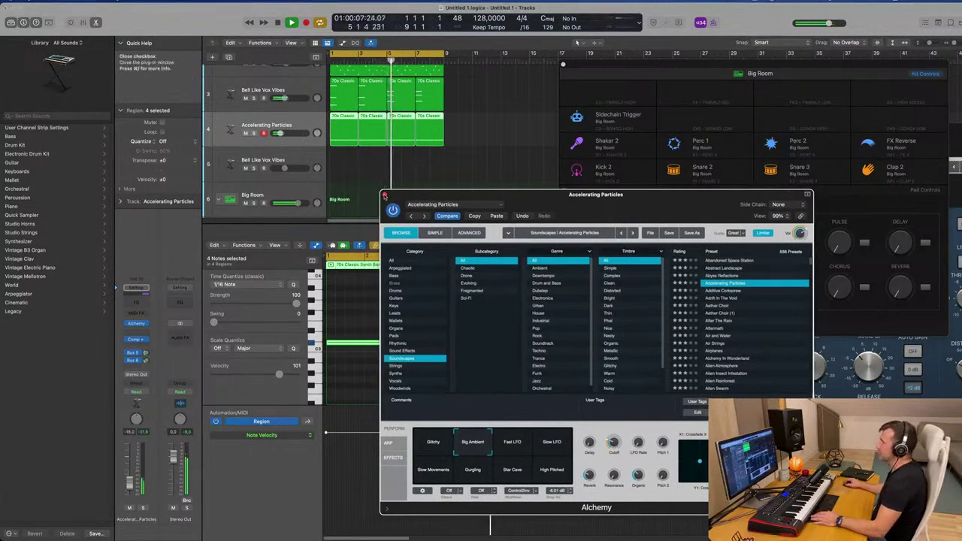
Close the Alchemy and Drum Machine Designer windows
left_click(384, 195)
left_click_drag(570, 72, 442, 131)
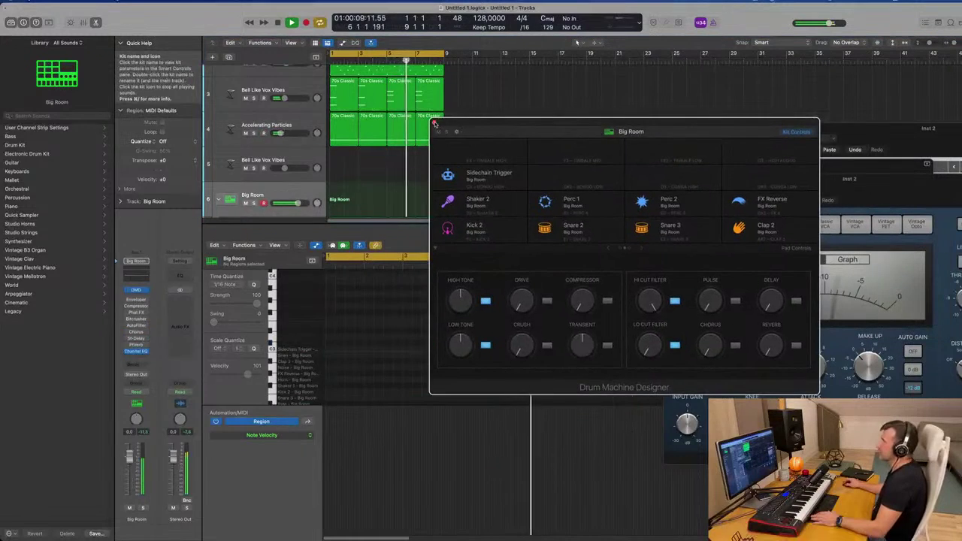
left_click(434, 122)
Expand the Big Room track stack and copy a one-bar Shaker 2 region to bar 1 of the Scoop track
left_click(218, 198)
scroll(385, 155, "down", 3)
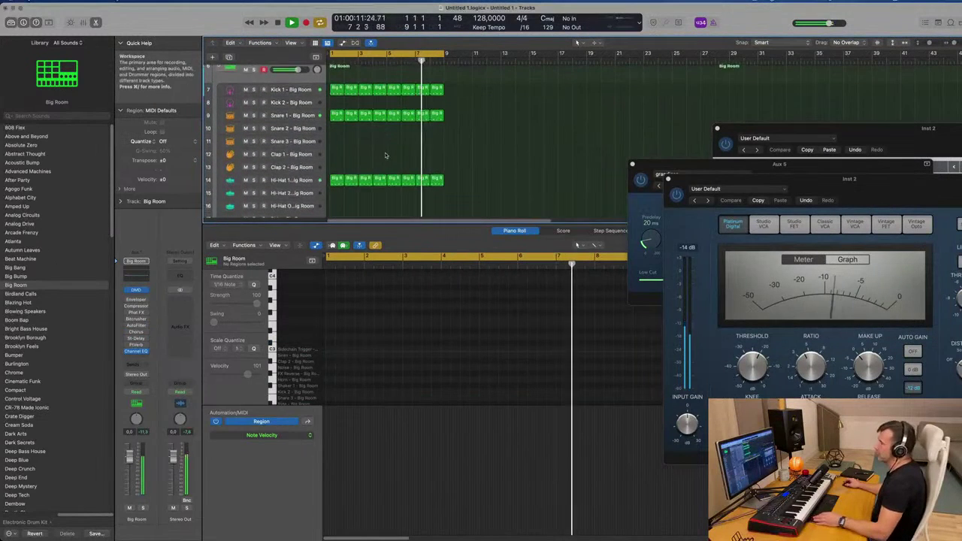
scroll(350, 127, "down", 4)
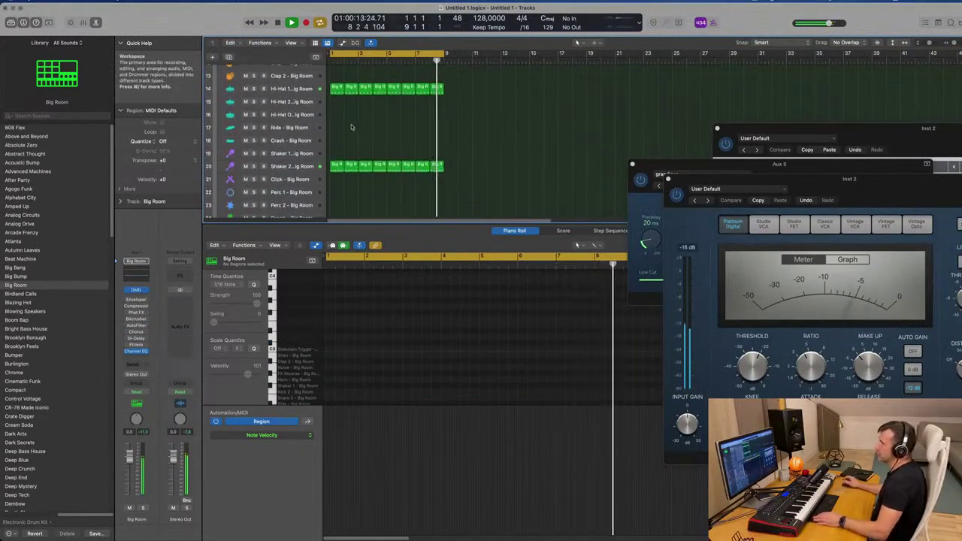
scroll(355, 134, "down", 5)
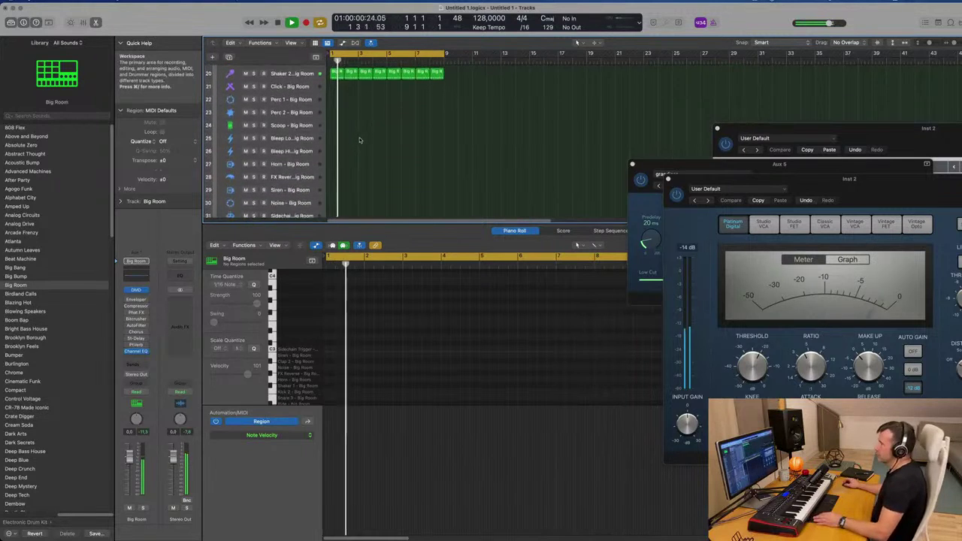
left_click_drag(350, 72, 337, 117)
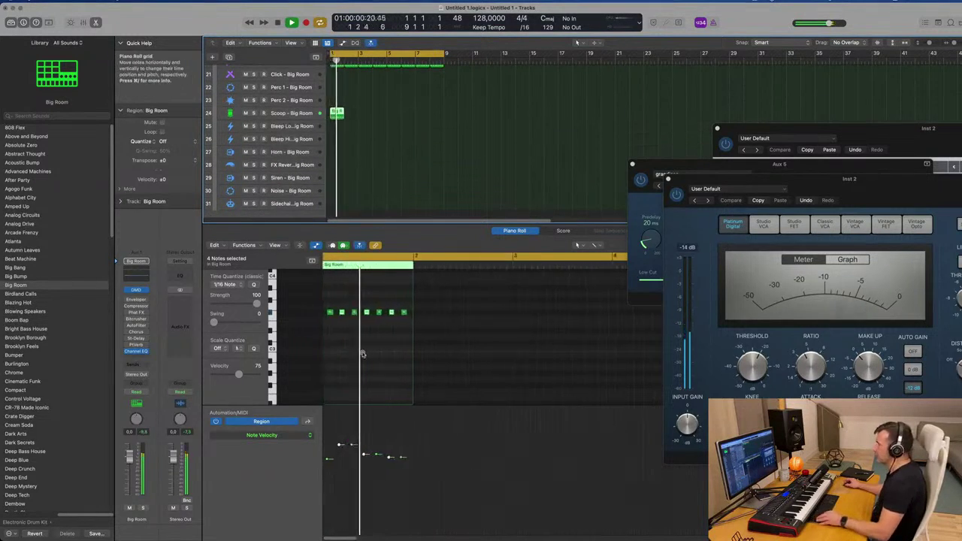
Thin the Scoop region to four notes, transpose them down, and play the pattern from the start
left_click(330, 312)
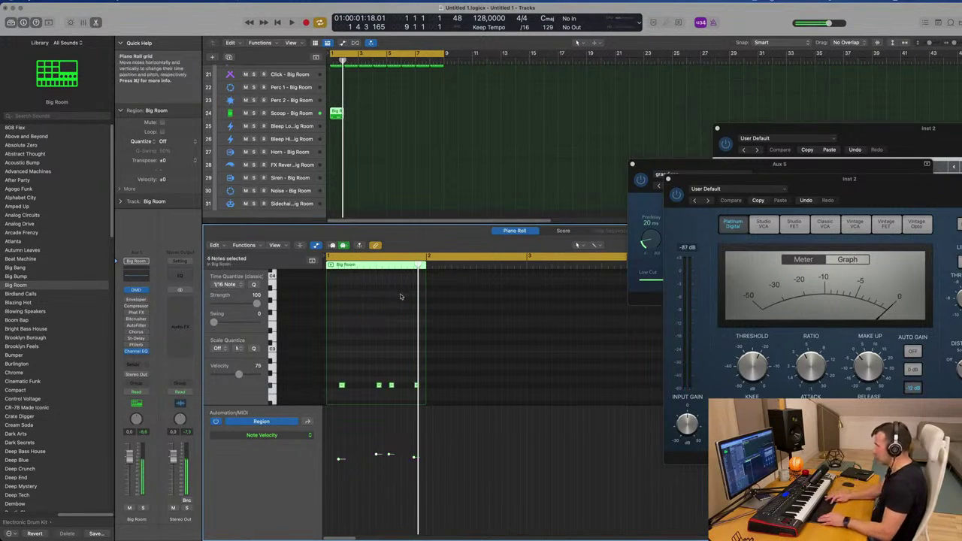
key("space")
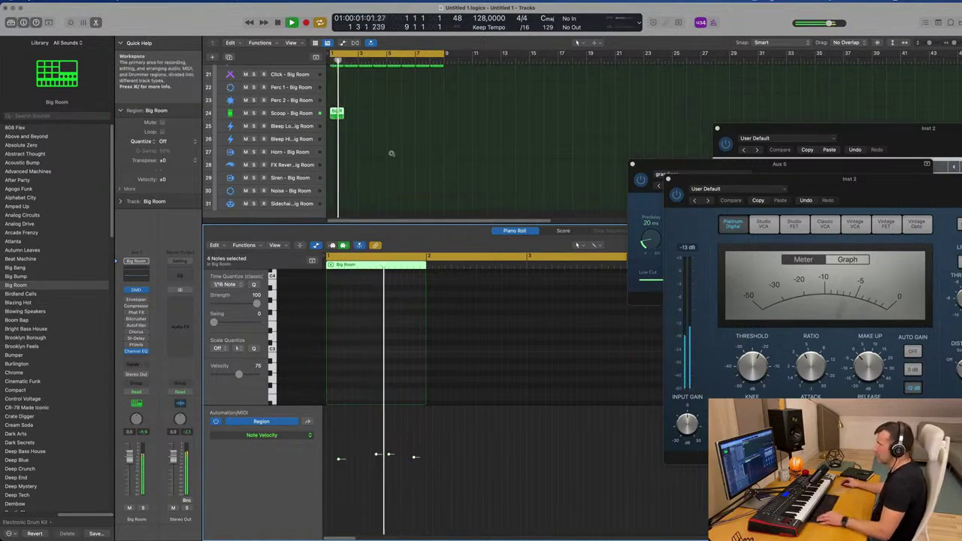
scroll(398, 152, "right", 4)
key("Return")
Select the Scoop track and lower its volume slightly
left_click(306, 115)
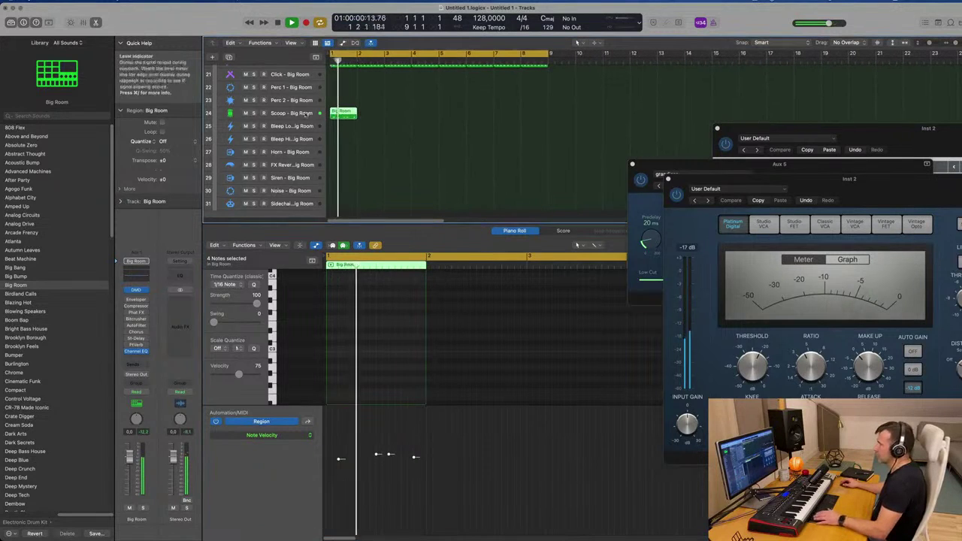
left_click(306, 114)
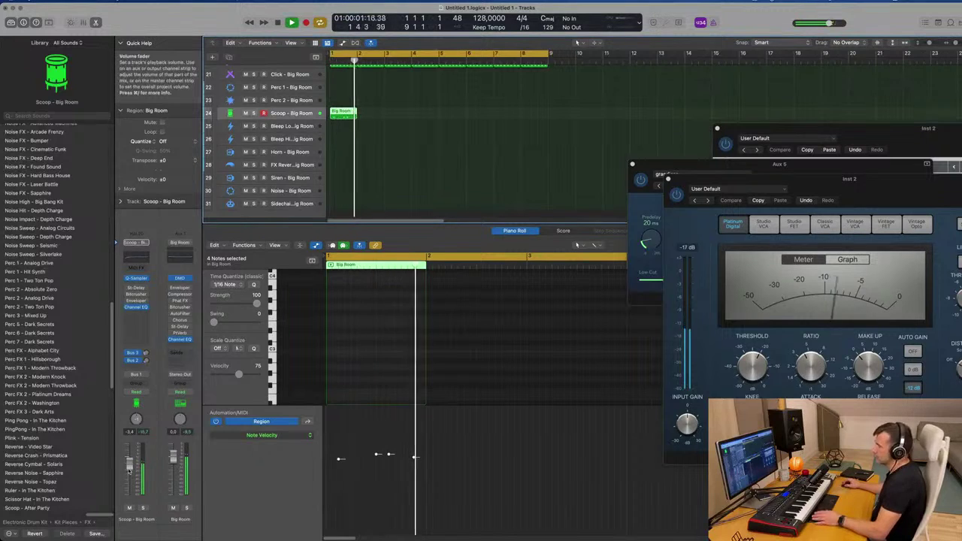
left_click_drag(128, 471, 128, 473)
Repeat the one-bar Scoop region seven times to fill bars 1 through 8
left_click_drag(373, 111, 347, 118)
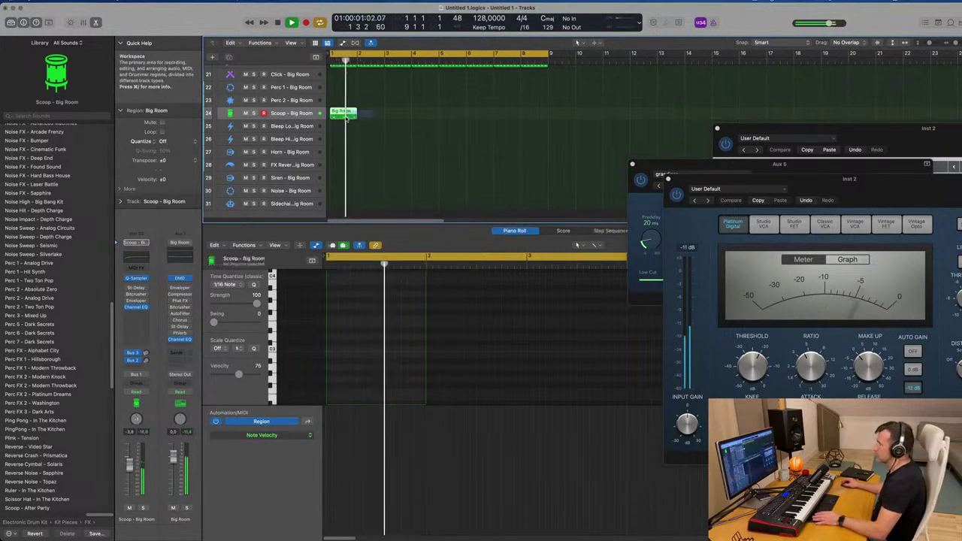
key("super+r")
key("super+r")
key("super+r")
key("super+r")
key("super+r")
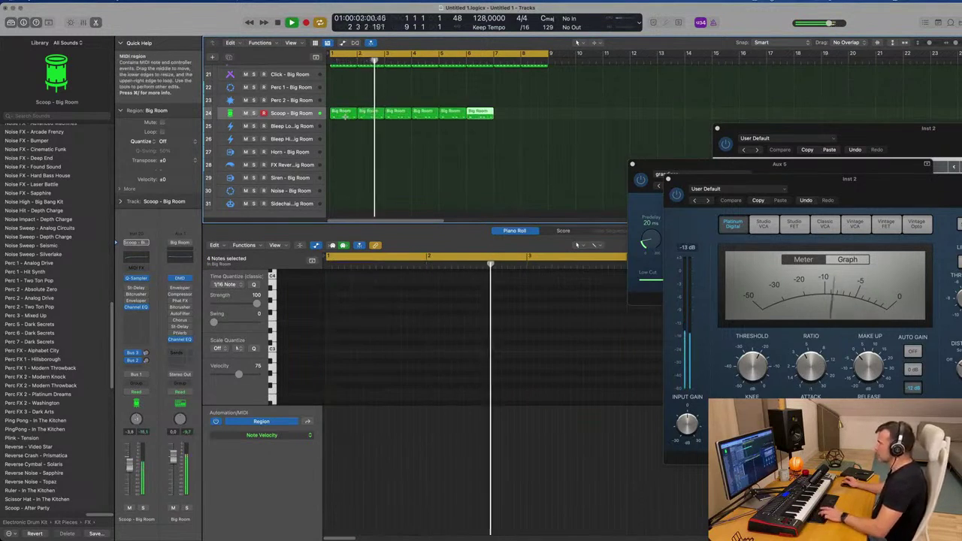
key("super+r")
key("super+r")
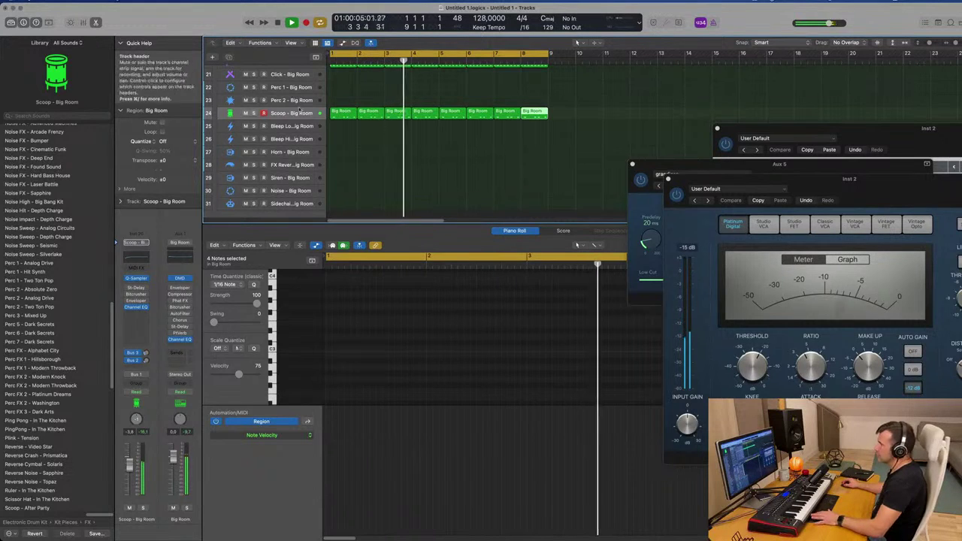
Turn the Scoop track's volume down further in the mix and deselect its regions
left_click(300, 110)
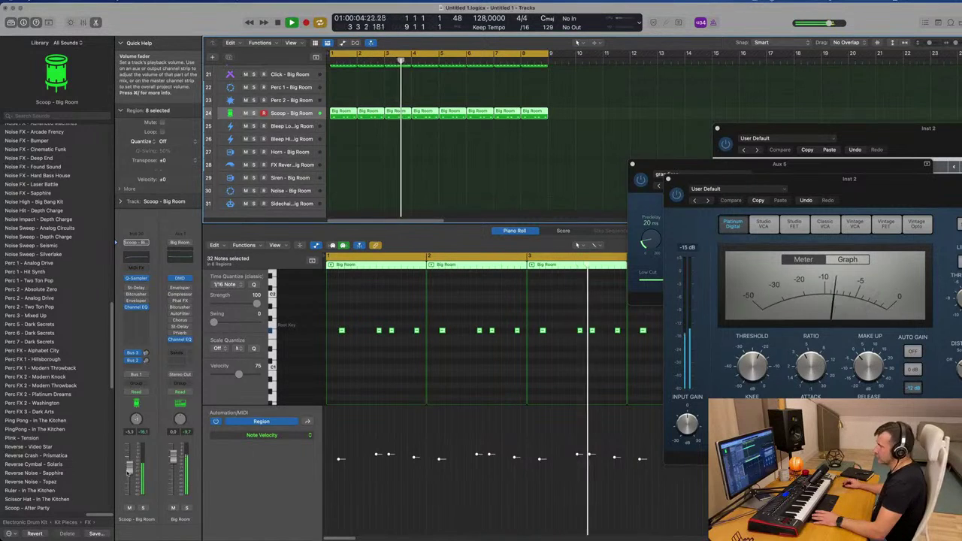
left_click_drag(130, 466, 130, 472)
left_click(364, 141)
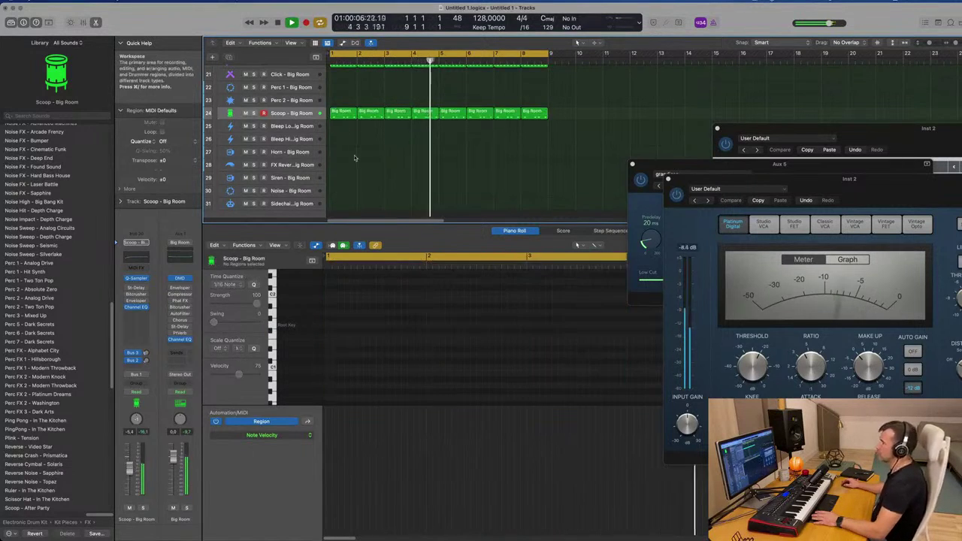
Copy the first Hi-Hat 1 region to bar 1 of the Ride track
scroll(364, 142, "up", 4)
scroll(366, 142, "up", 7)
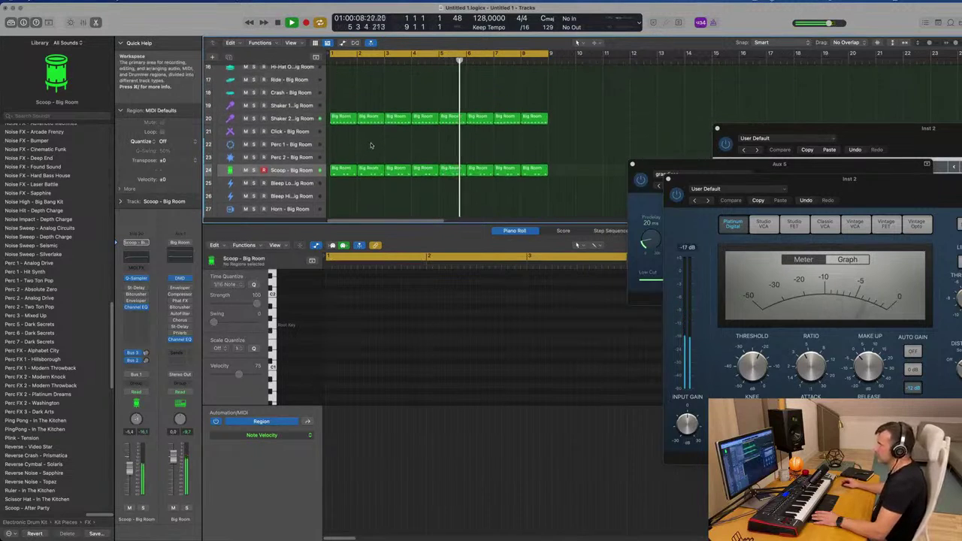
left_click(342, 118)
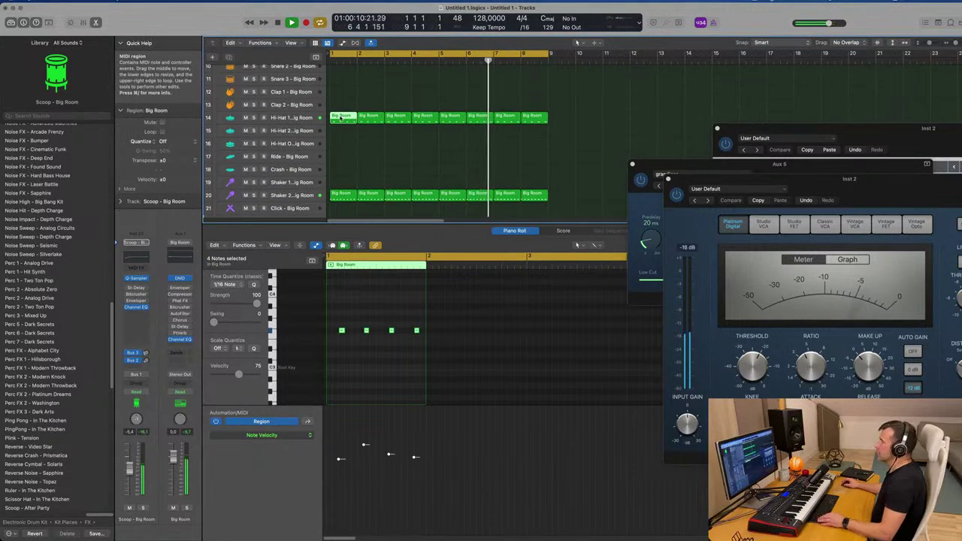
left_click_drag(342, 120, 339, 156)
Transpose the four Ride notes down and shift them earlier so the first one starts at bar 1, with playback running
left_click_drag(339, 312, 425, 344)
key("z")
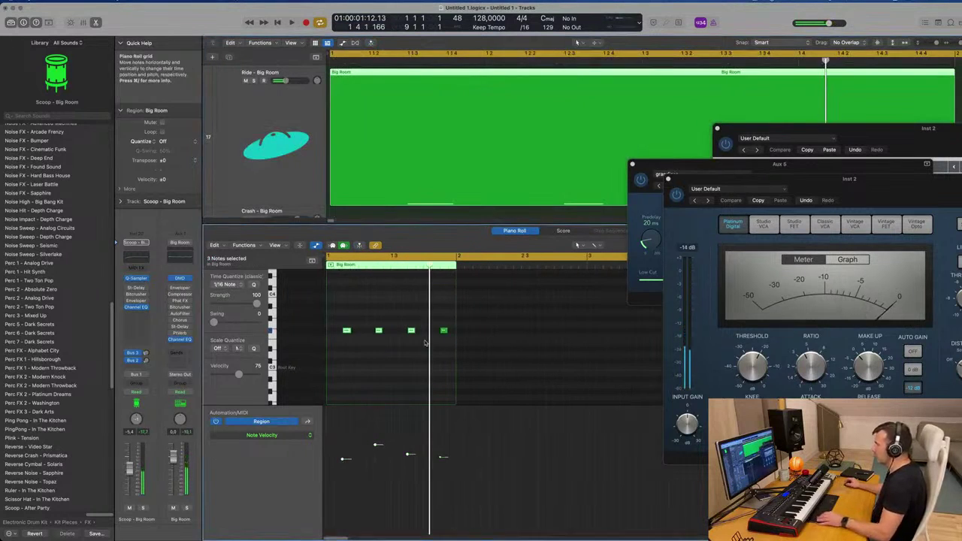
left_click_drag(344, 329, 461, 344)
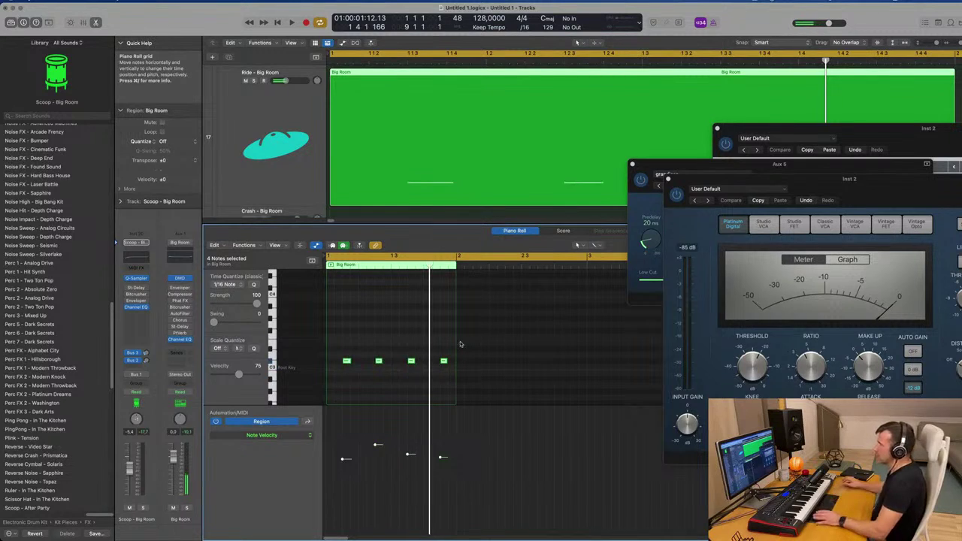
key("z")
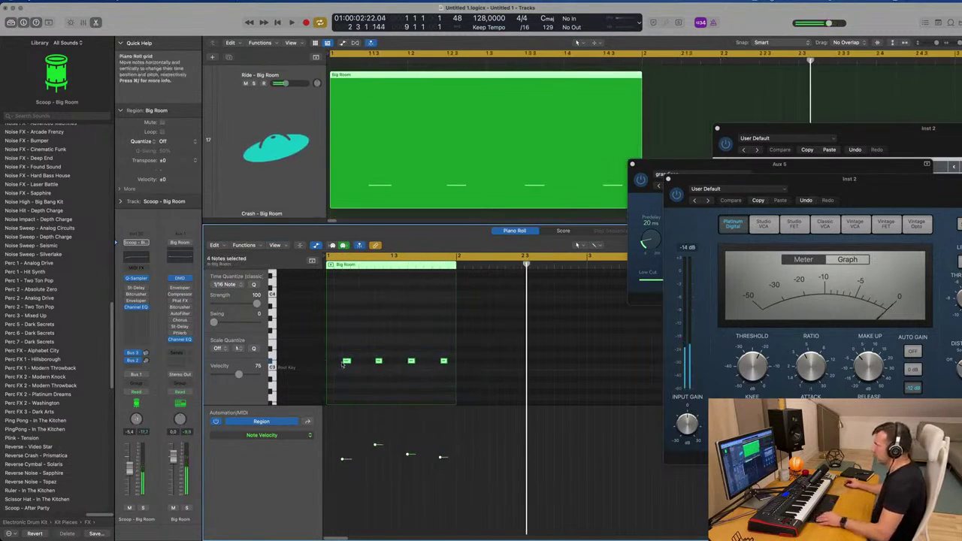
left_click_drag(342, 364, 326, 364)
key("space")
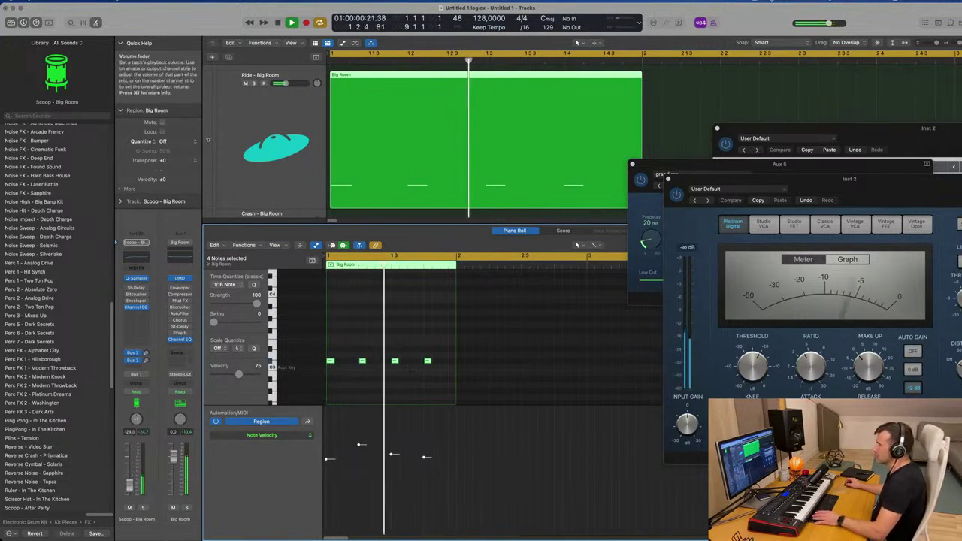
Readjust the Scoop track's level during playback, bringing its channel volume up to about -6 dB
left_click_drag(129, 485, 129, 486)
scroll(421, 107, "down", 3)
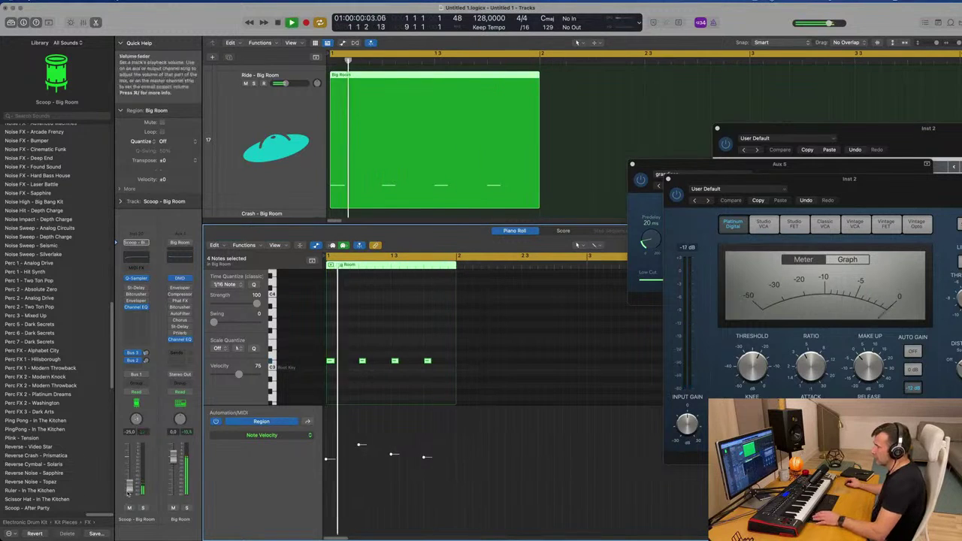
left_click_drag(129, 490, 130, 472)
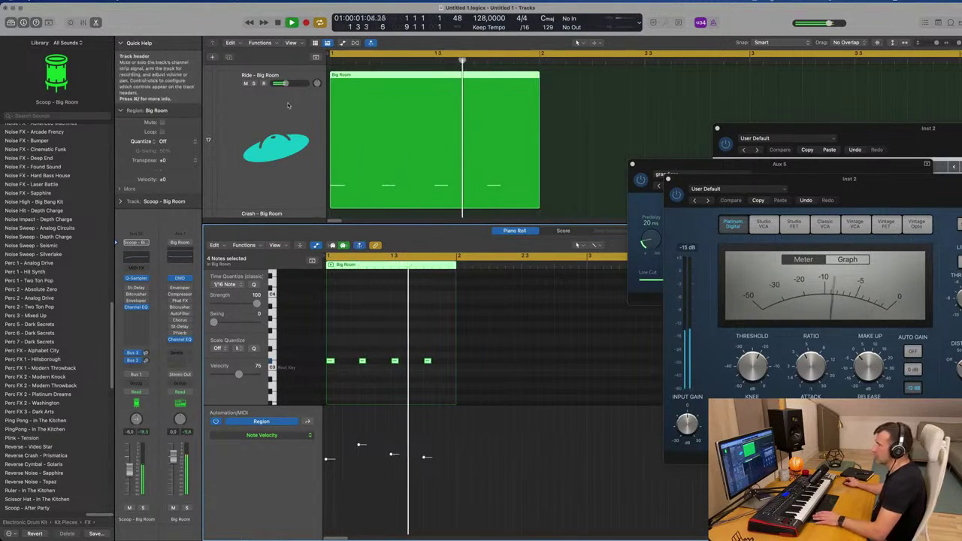
Select the Ride track and set its channel volume to about -16.6 dB while the loop plays
key("space")
key("Up")
key("space")
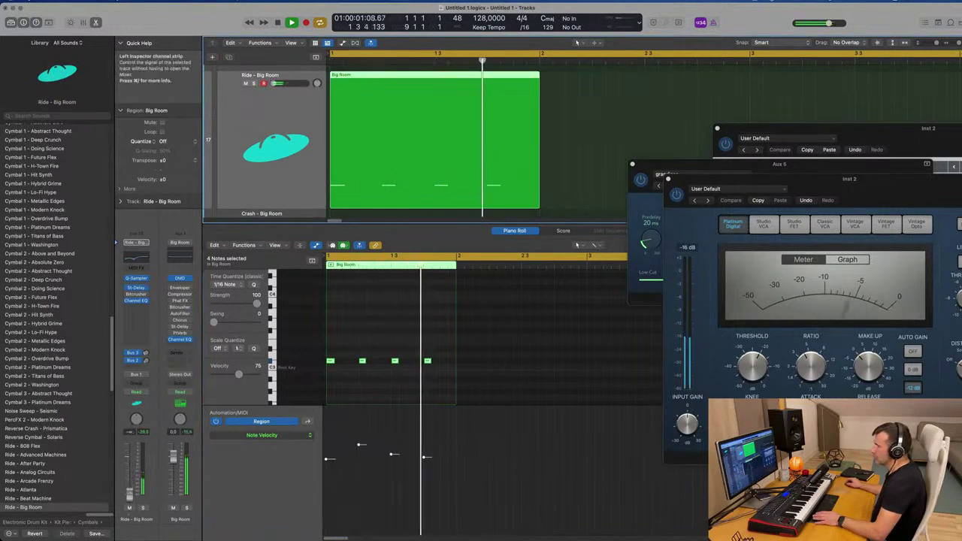
scroll(425, 193, "down", 5)
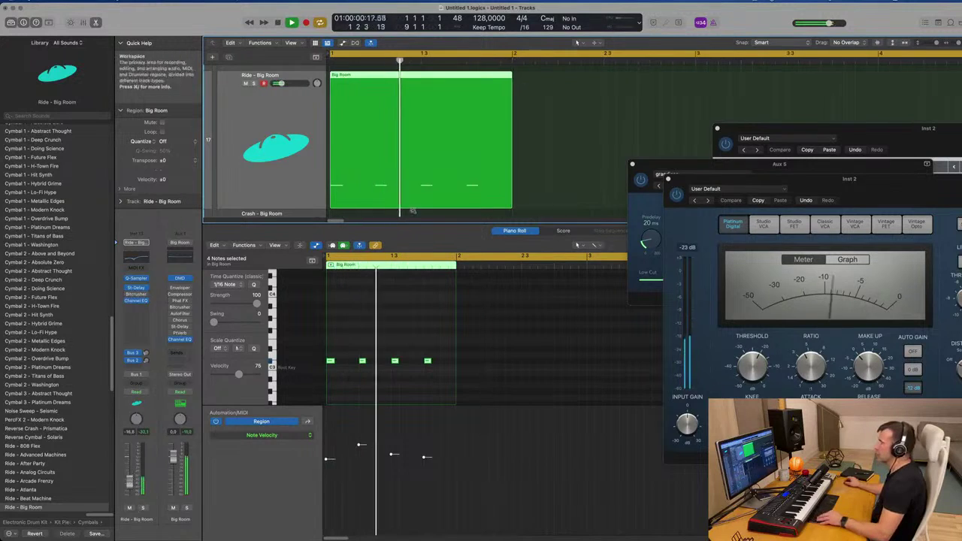
Transpose the four notes of the one-bar Ride region up an octave
scroll(425, 193, "down", 3)
key("space")
left_click(398, 337)
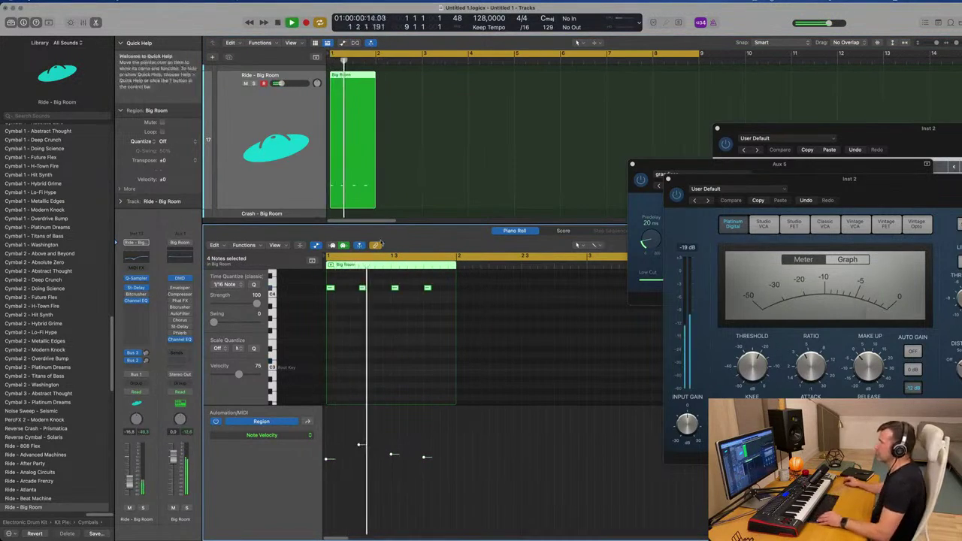
Repeat the one-bar Ride region three times to fill bars 1 through 4
left_click_drag(421, 157, 340, 183)
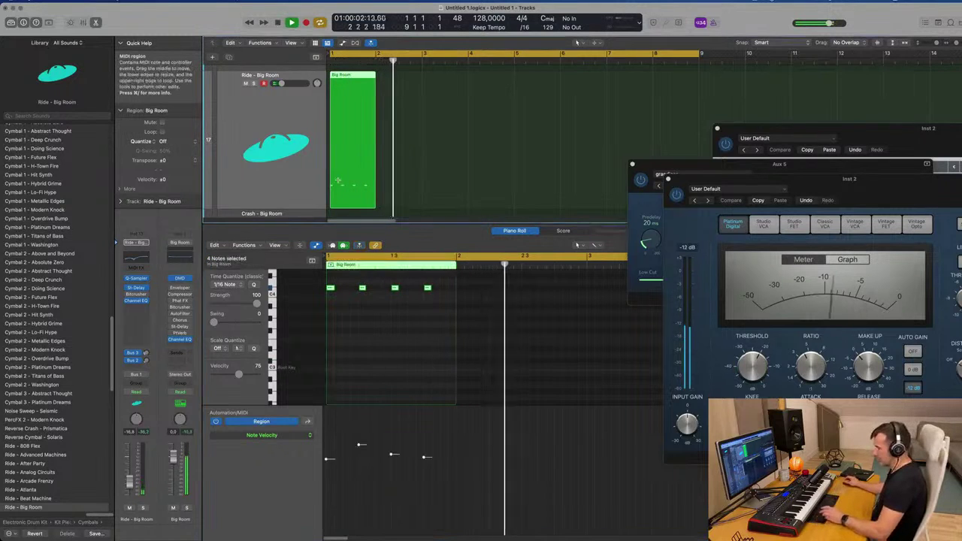
key("super+r")
key("super+r")
key("super+r")
scroll(356, 184, "down", 3)
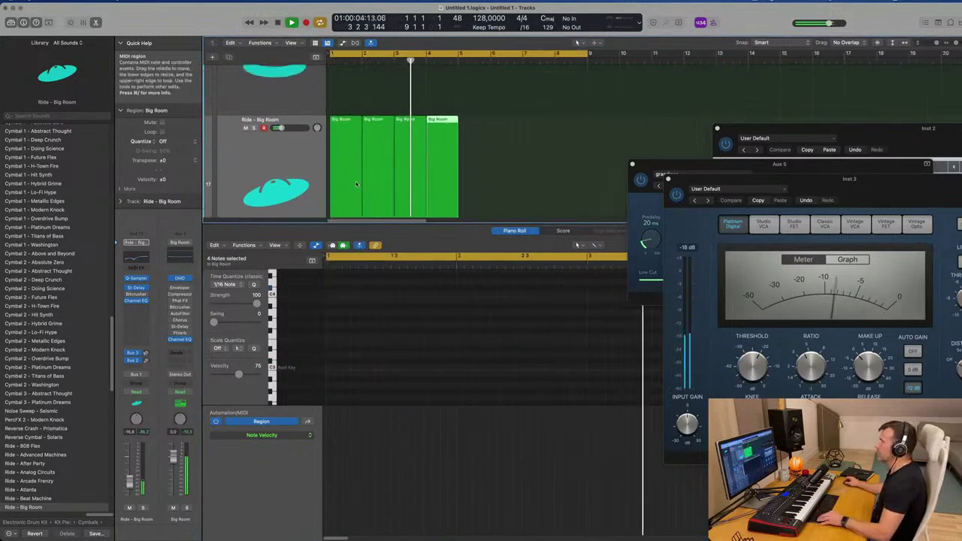
scroll(359, 178, "up", 1)
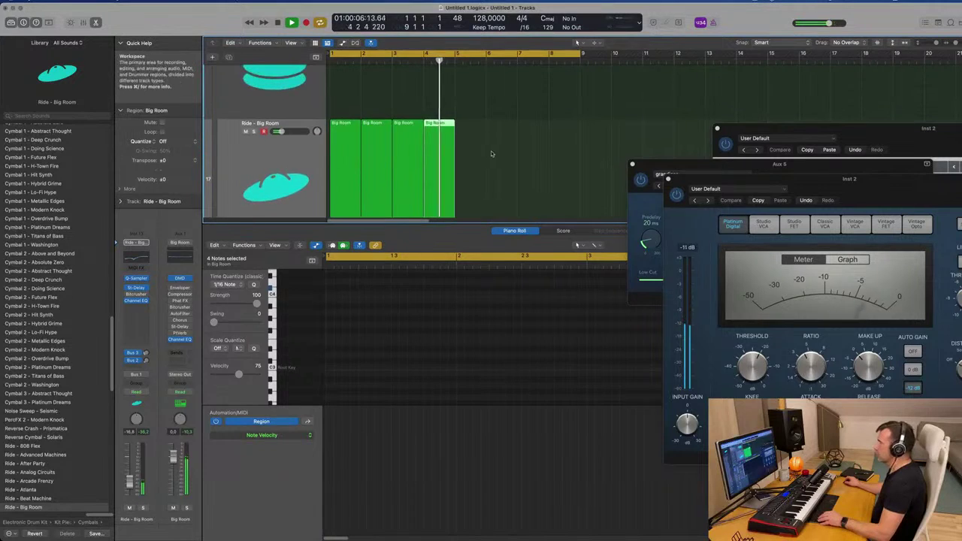
Transpose all 16 notes in the four Ride regions down an octave, then back up by seven semitones, replaying from bar 1
key("super+a")
left_click(376, 315)
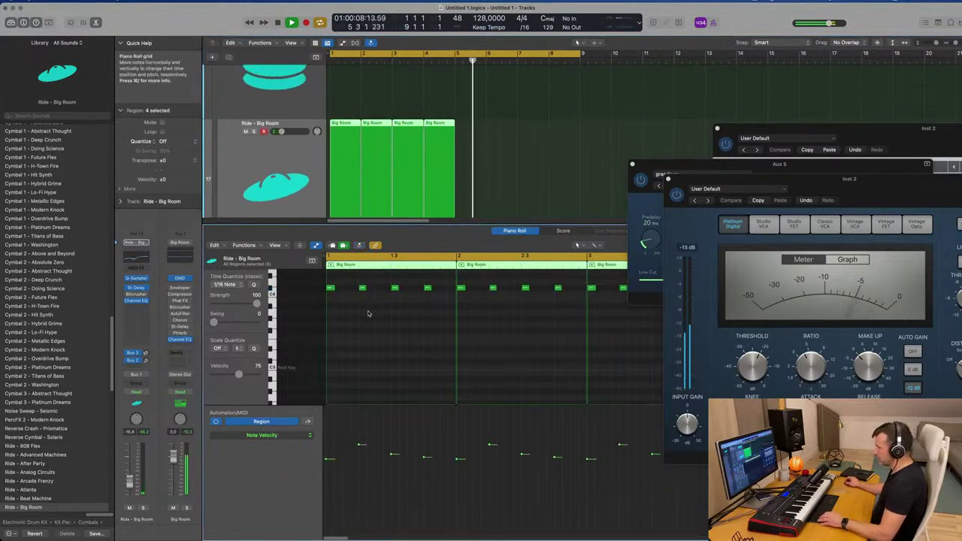
key("super+a")
key("alt+shift+Down")
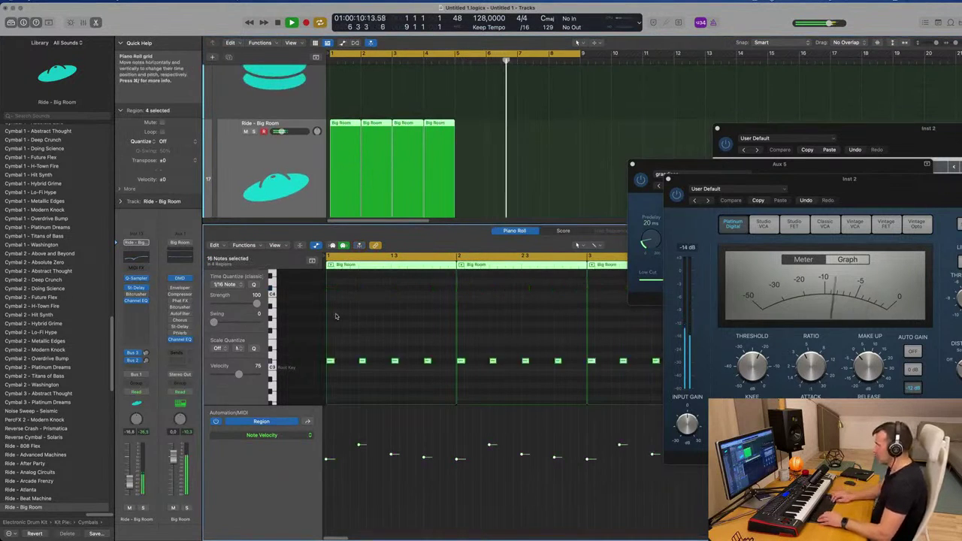
key("alt+Up")
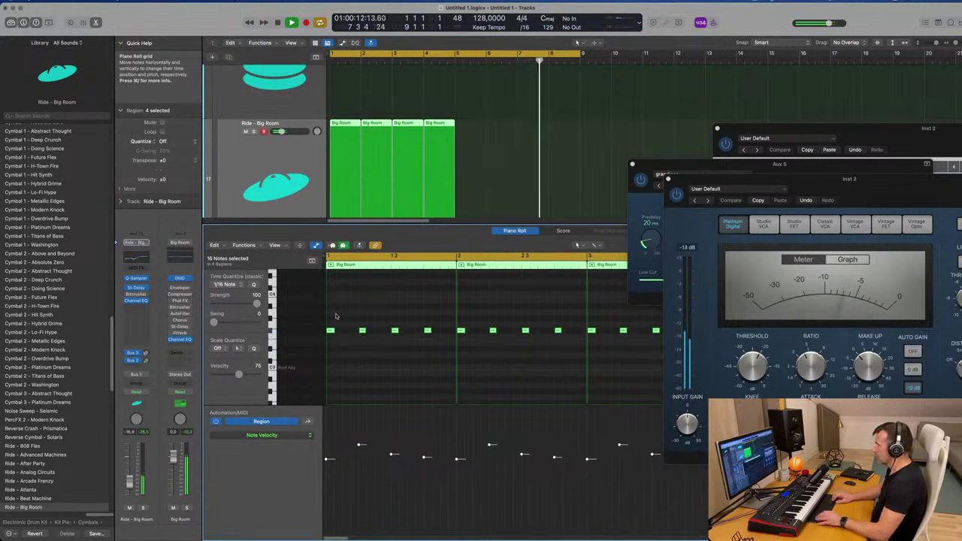
key("Return")
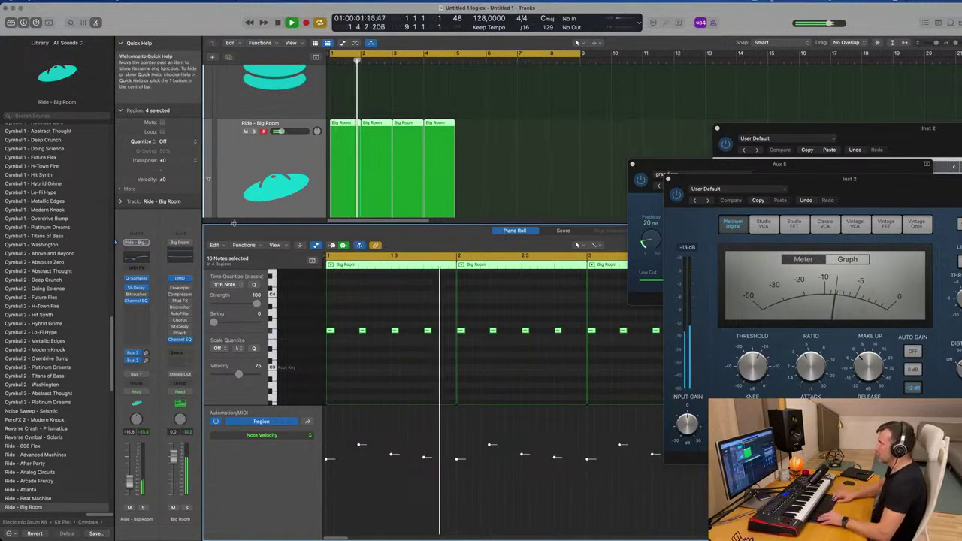
key("Return")
key("alt+Up")
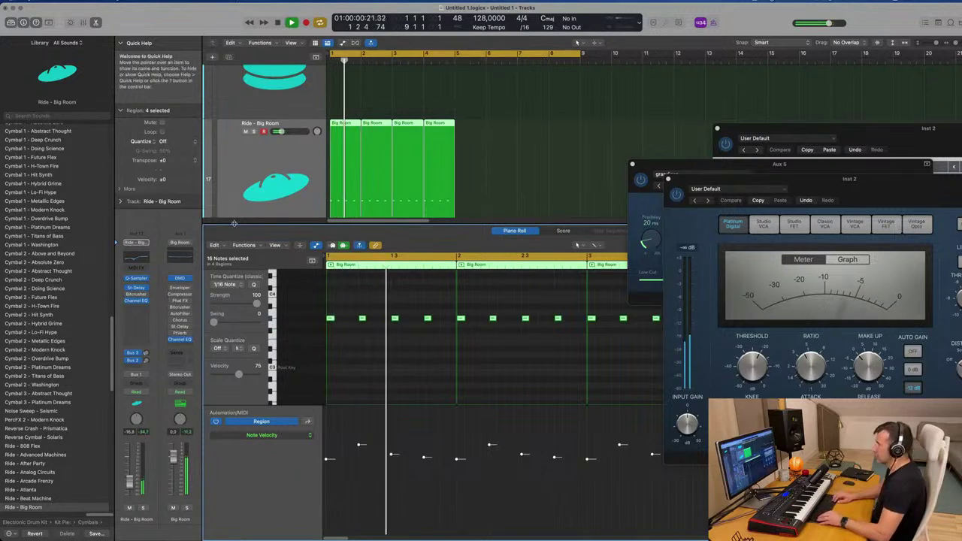
key("Return")
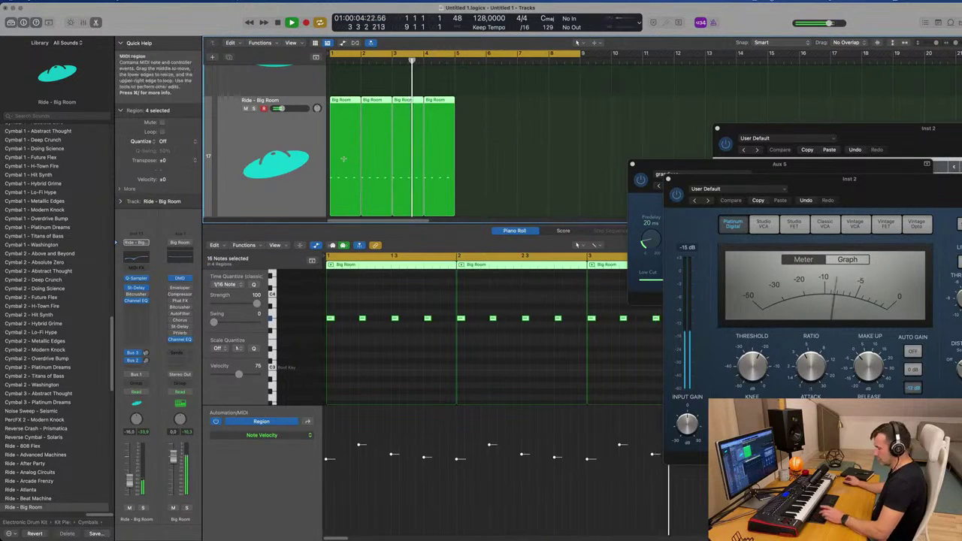
Repeat the four Ride regions once to fill bars 5 through 8
key("super+r")
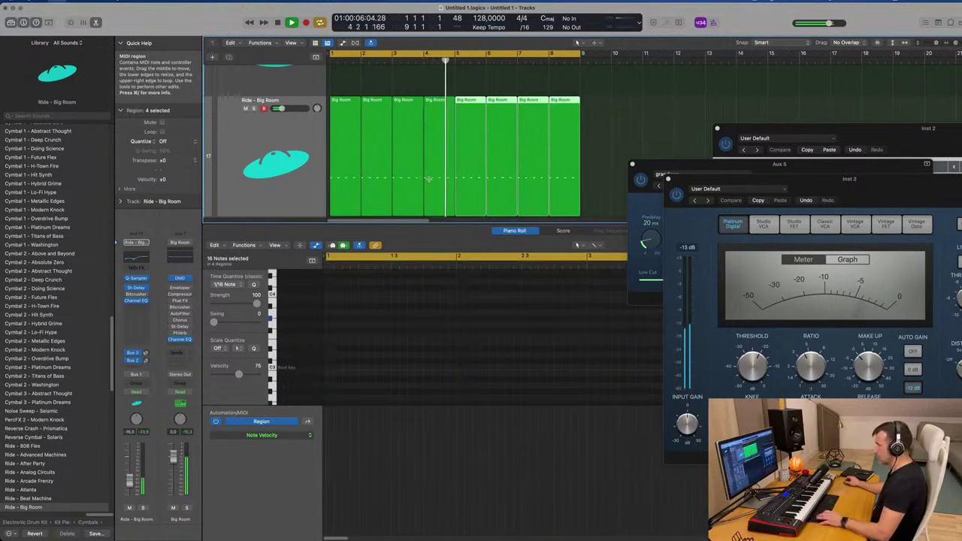
key("super+s")
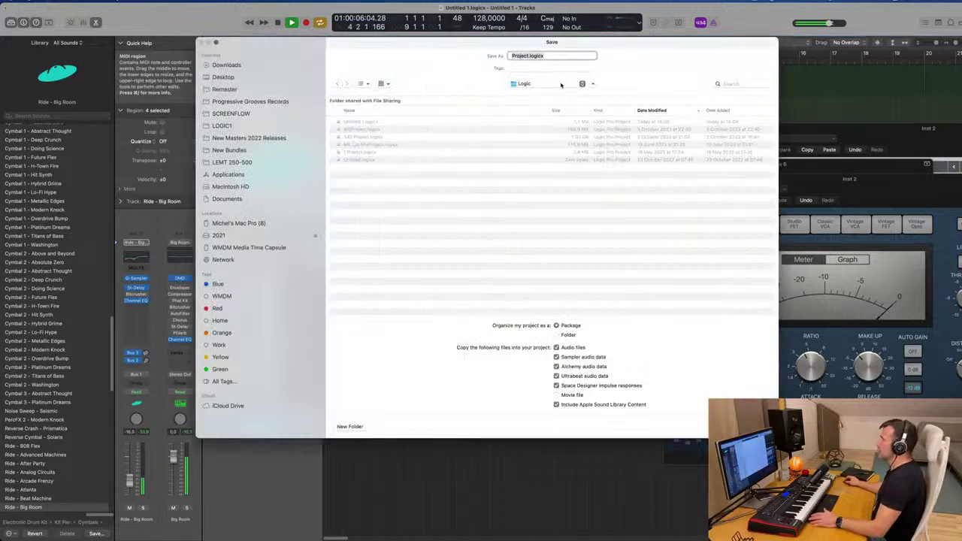
key("Escape")
Close the note editor and play the eight-bar loop from the start with the drum tracks in view
scroll(603, 164, "up", 3)
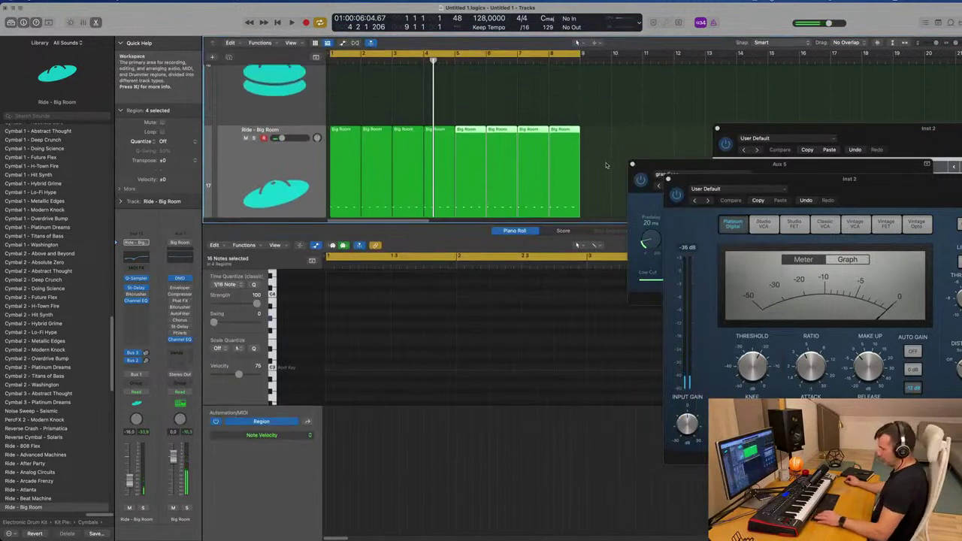
key("x")
key("x")
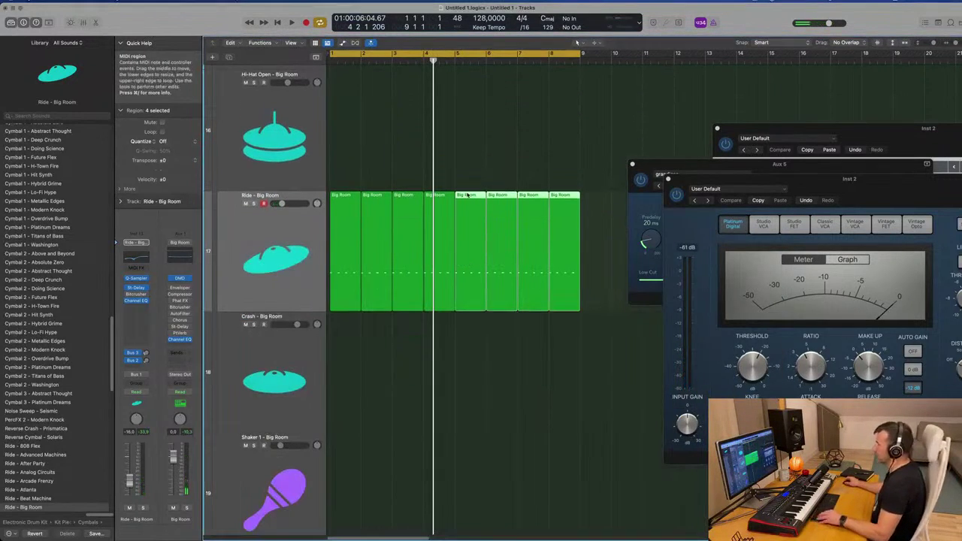
scroll(467, 195, "down", 6)
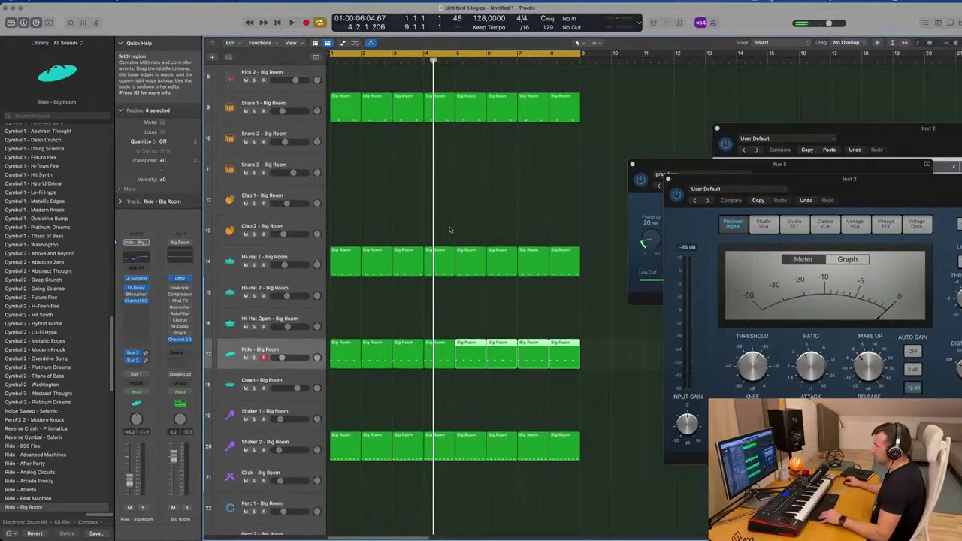
scroll(450, 229, "down", 3)
key("space")
key("super+Left")
key("super+Left")
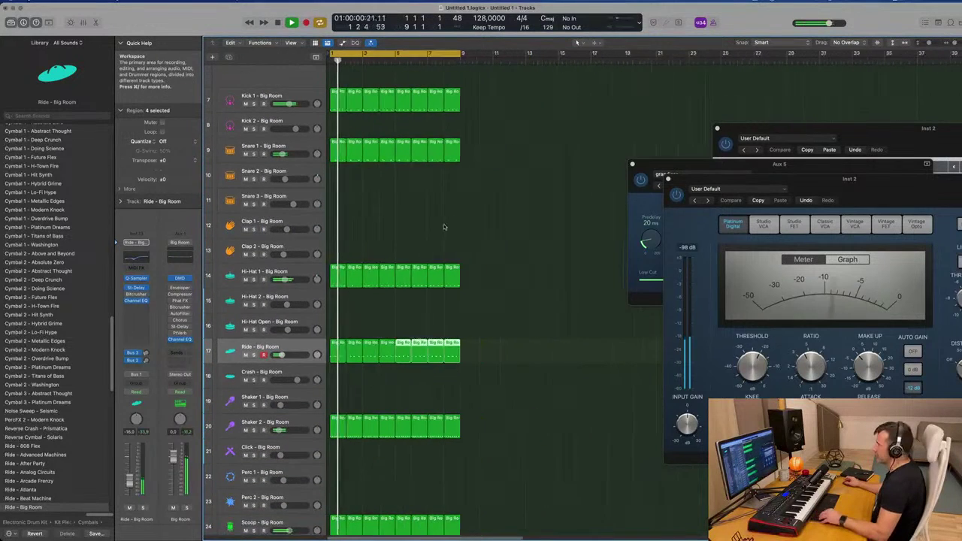
key("super+Left")
key("super+Right")
key("super+Left")
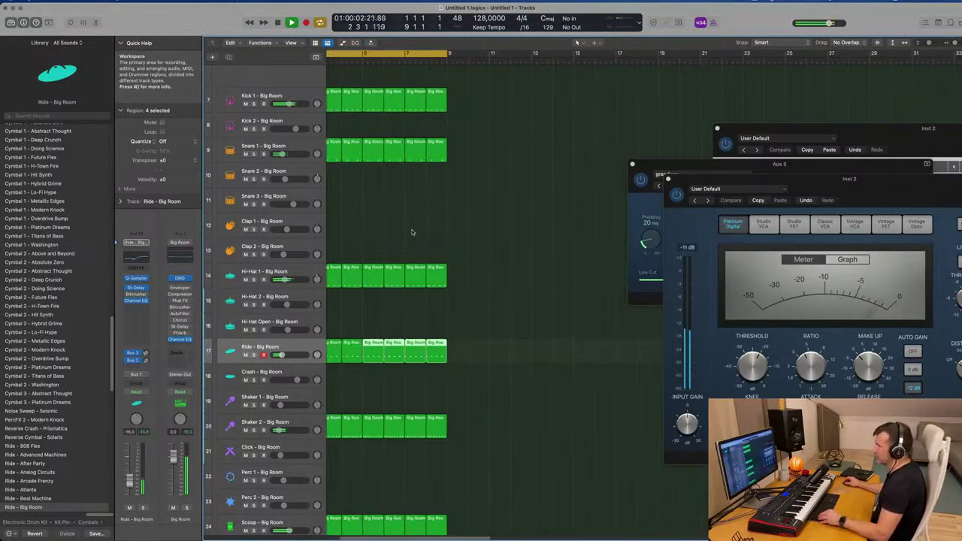
key("super+Right")
scroll(413, 230, "up", 3)
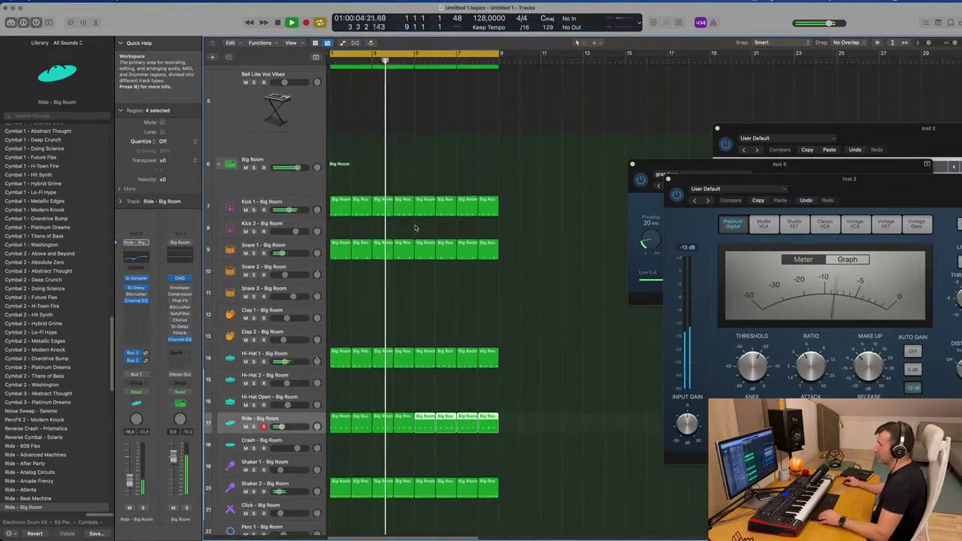
Select all regions in the project, then color and name them by their tracks
key("super+a")
right_click(454, 211)
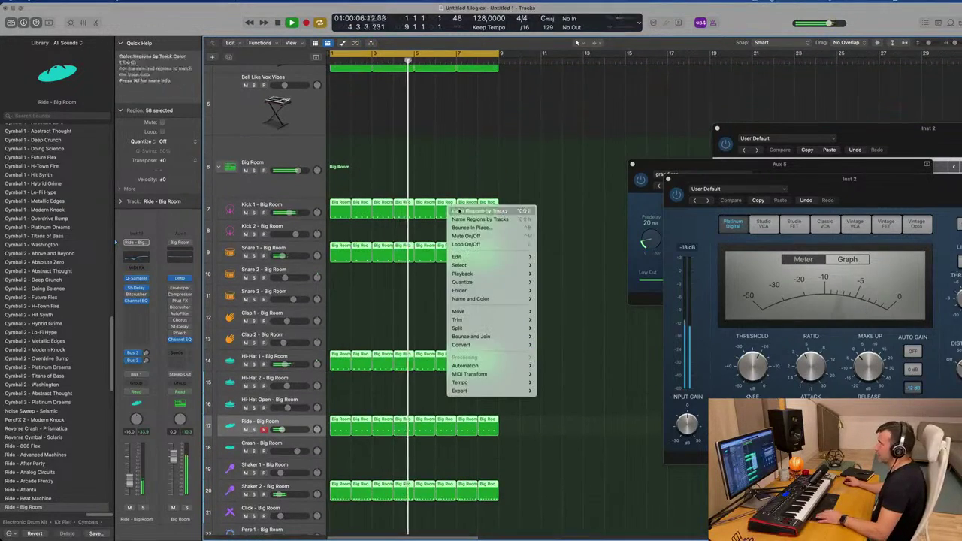
left_click(458, 211)
right_click(455, 212)
left_click(474, 219)
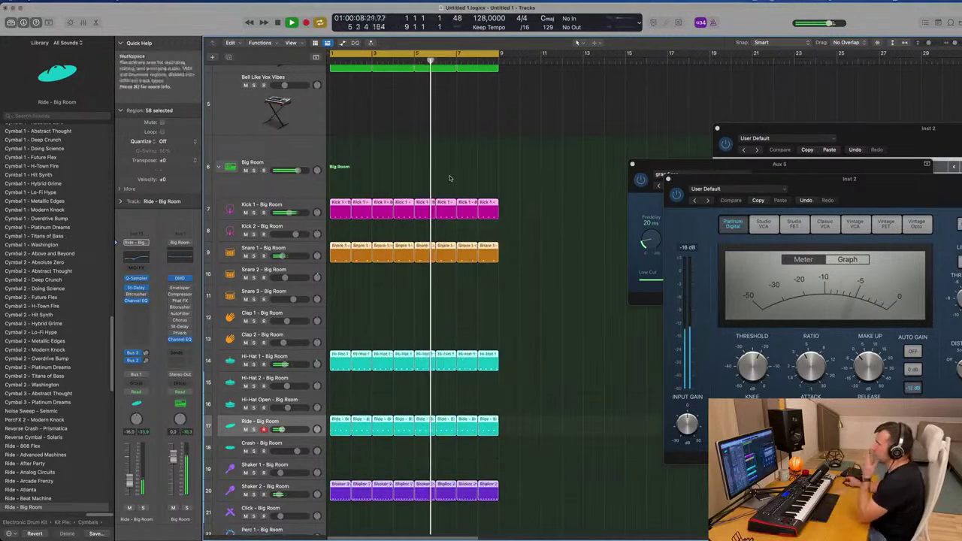
Lower the Ride track's volume to about -21 dB while listening to the whole arrangement
scroll(450, 178, "up", 8)
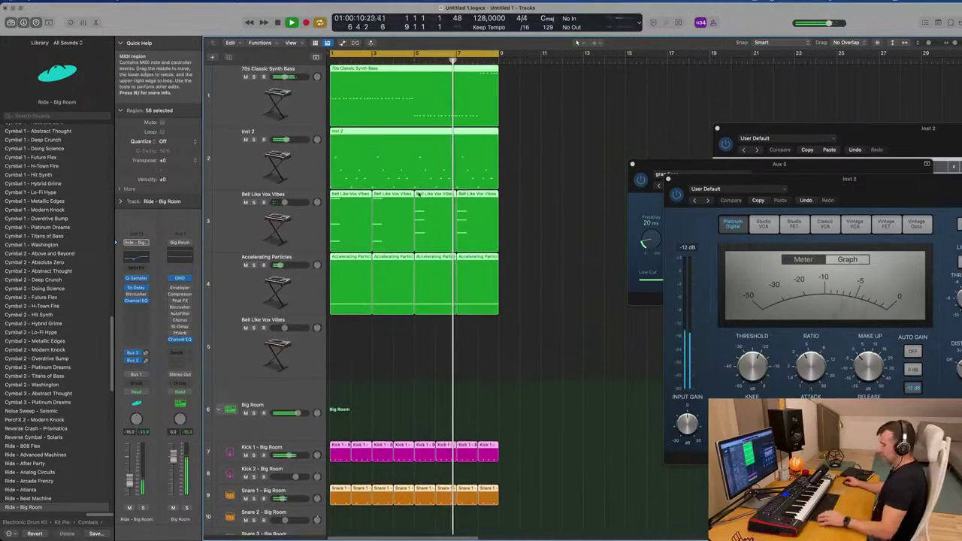
key("super+Up")
key("super+Up")
key("super+Up")
key("super+Up")
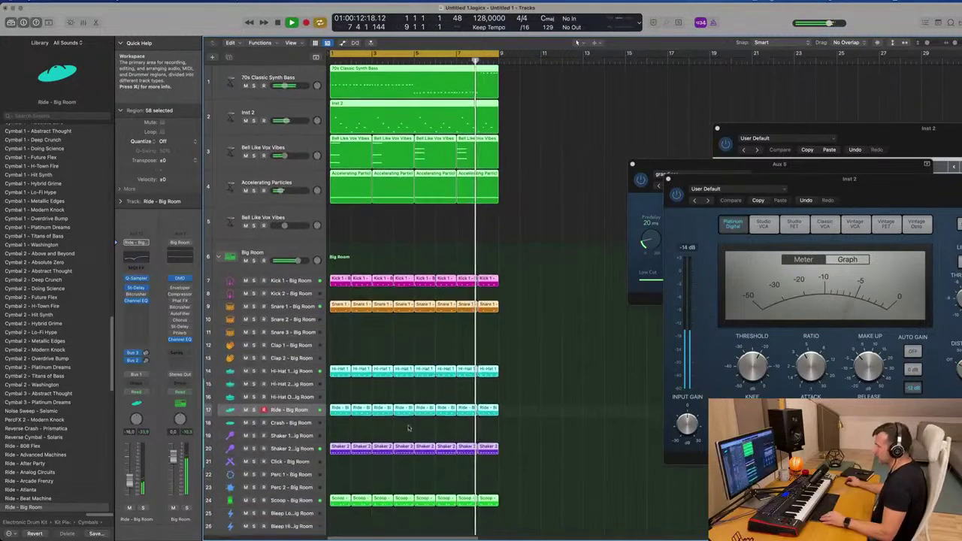
key("super+Up")
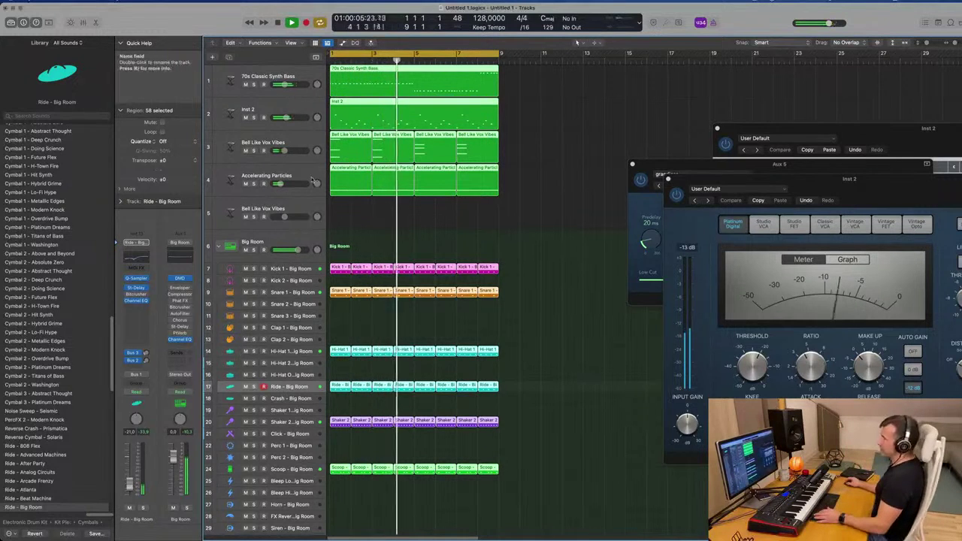
Load the Angel Pad preset from Alchemy's Pads category on the empty Bell Like Vox Vibes track, and raise the track's volume slightly
left_click(310, 212)
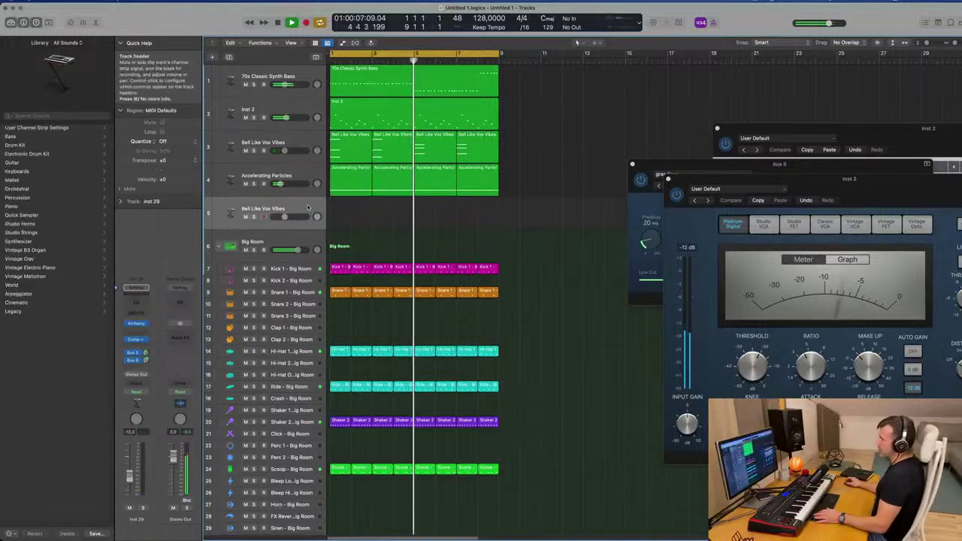
left_click(136, 324)
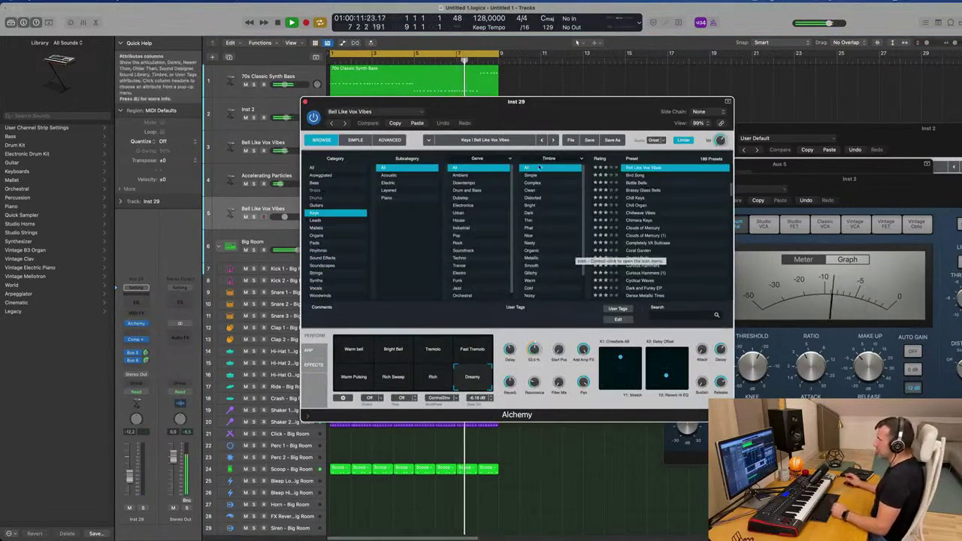
left_click(318, 243)
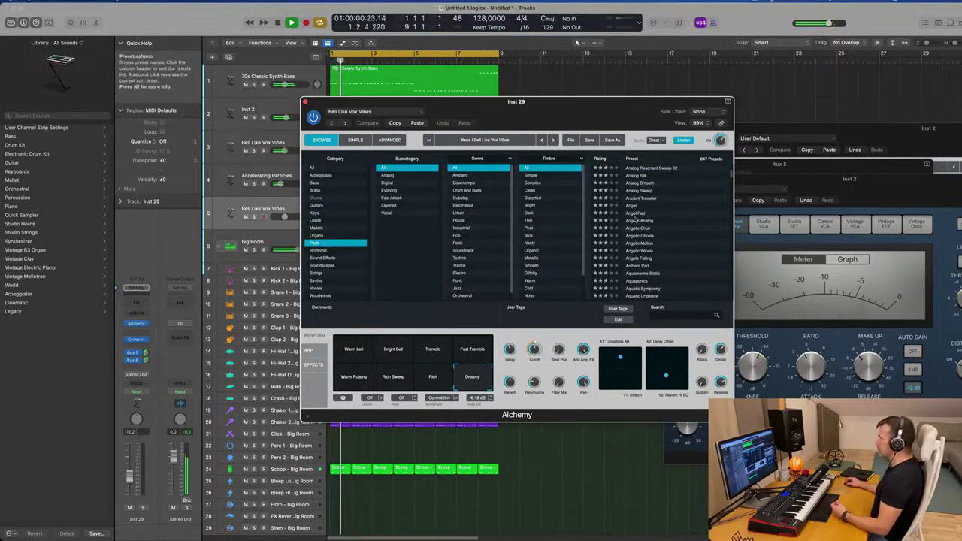
left_click(636, 216)
left_click_drag(599, 112, 799, 98)
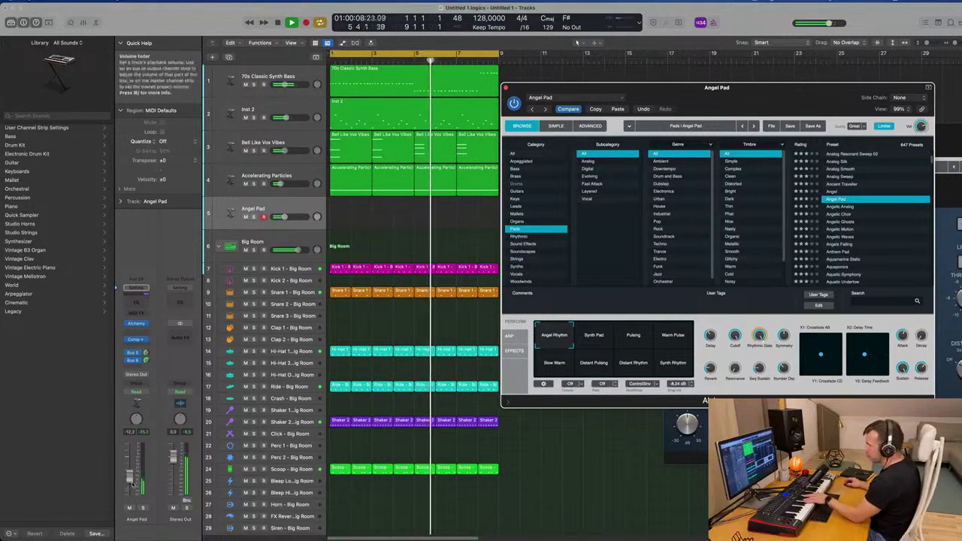
left_click(285, 217)
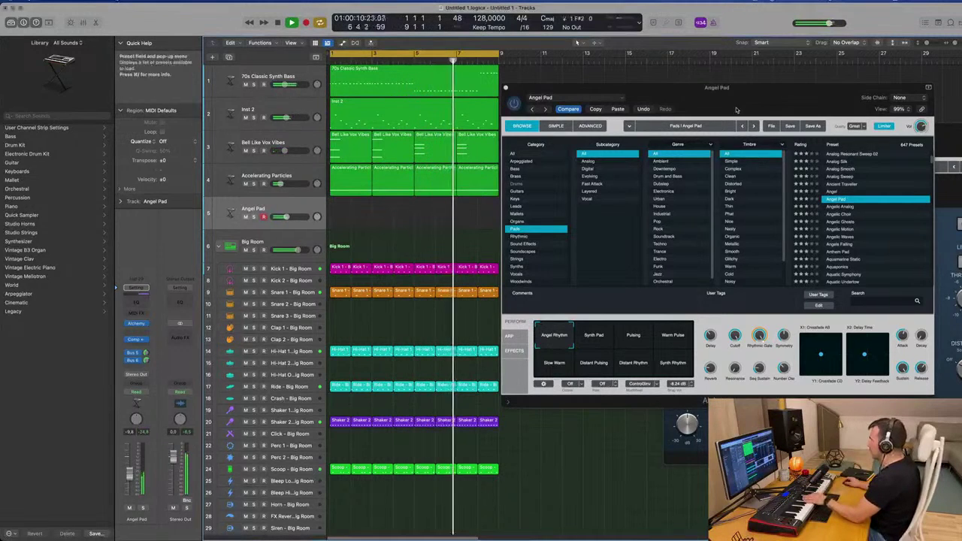
left_click_drag(768, 97, 645, 99)
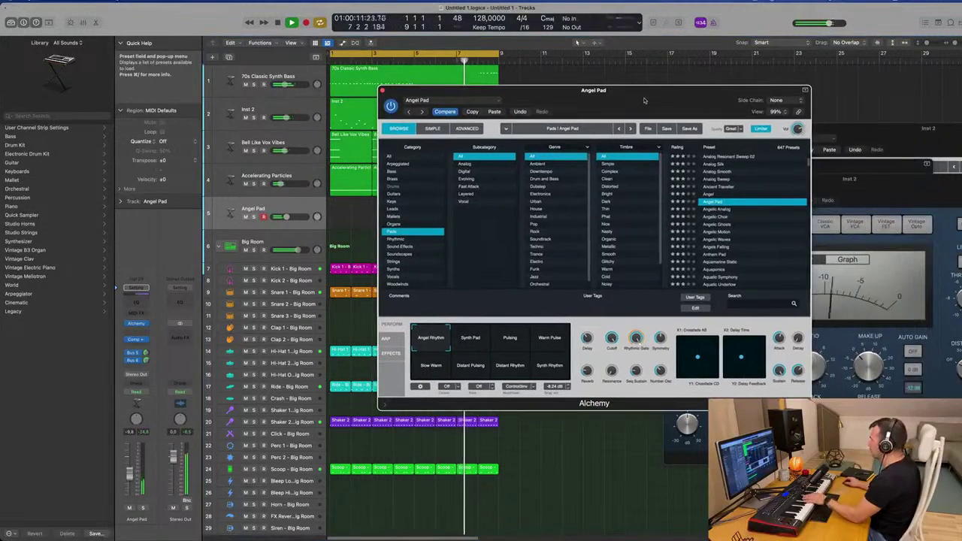
Switch Angel Pad's performance snapshot to Pulsing after trying Synth Pad, and adjust the track's second bus send
left_click(471, 341)
left_click(508, 340)
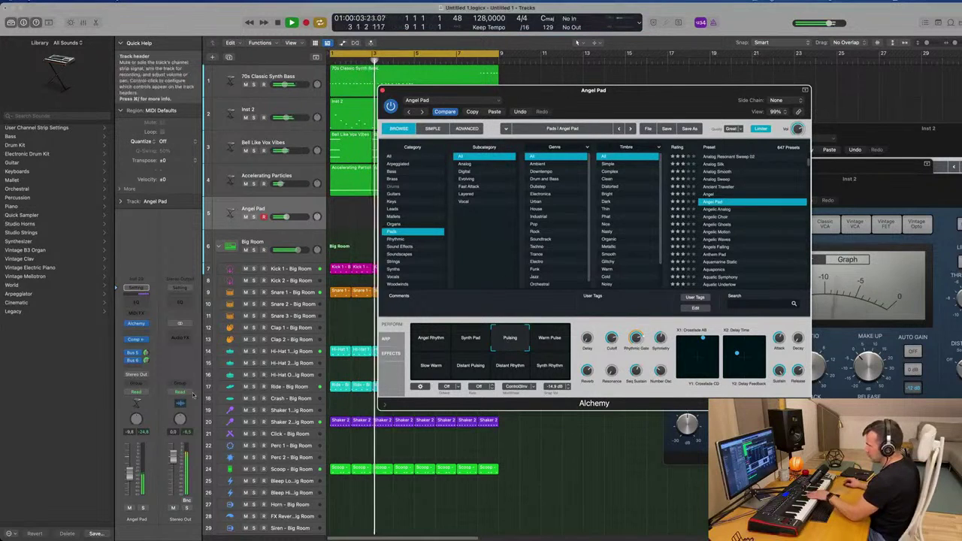
mouse_move(146, 361)
left_mouse_down()
mouse_move(148, 380)
mouse_move(146, 364)
left_mouse_up()
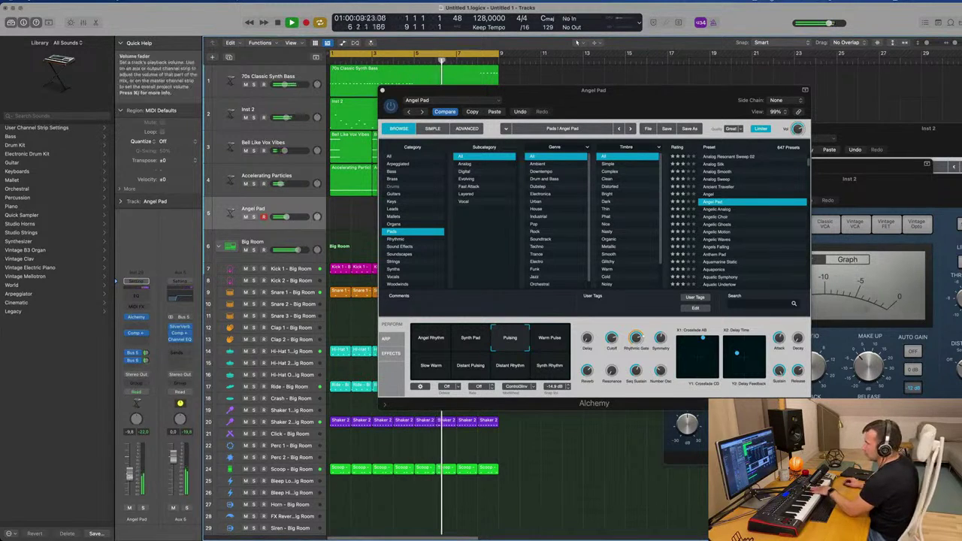
Audition Angel Pad's Warm Pulse, Slow Warm, Distant Pulsing, Distant Rhythm and Synth Rhythm snapshots, adjusting the track's volume to suit
mouse_move(619, 332)
left_click(541, 343)
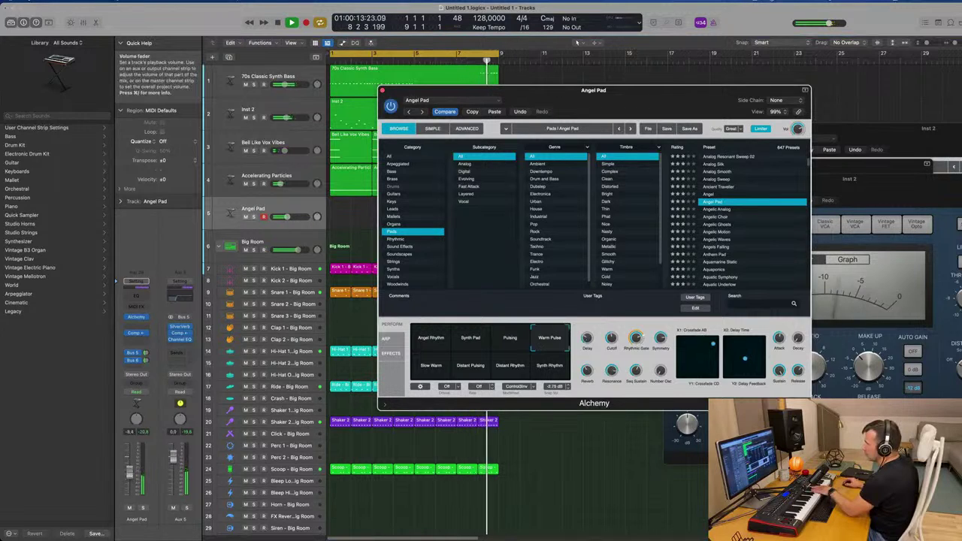
left_click_drag(130, 470, 130, 459)
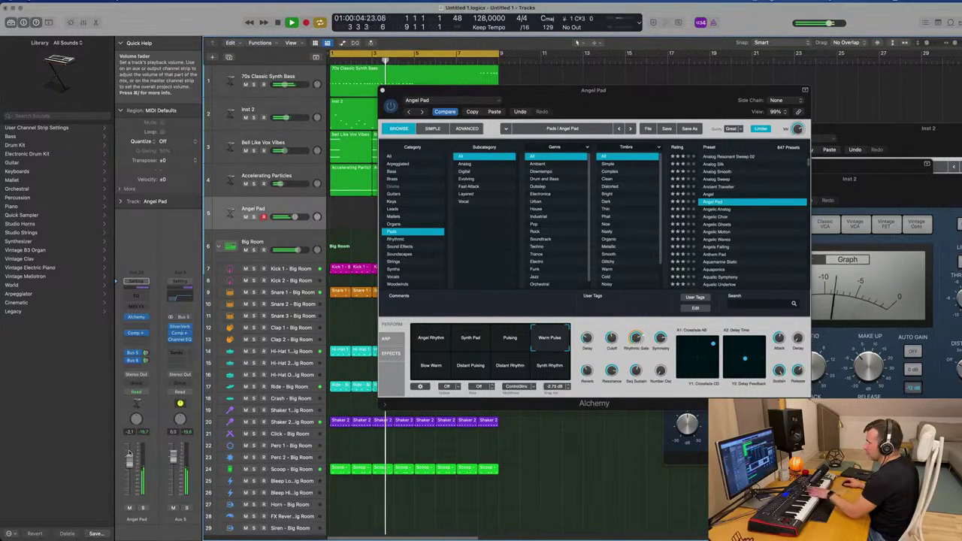
left_click(432, 367)
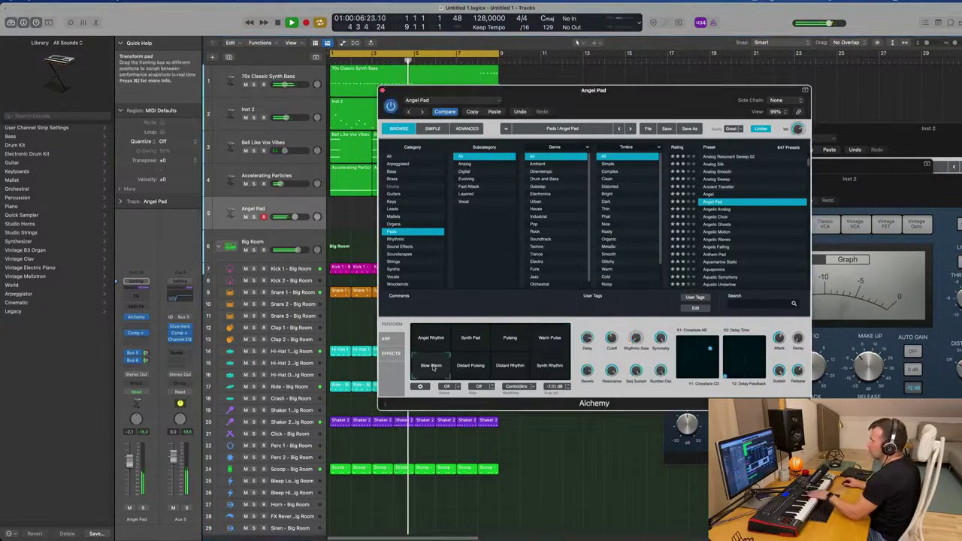
left_click(475, 369)
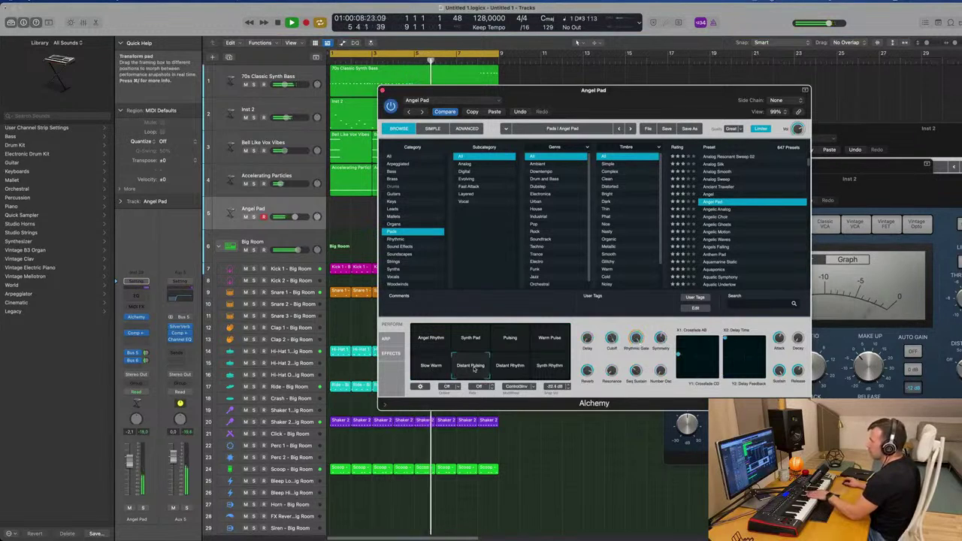
left_click(510, 367)
left_click(539, 369)
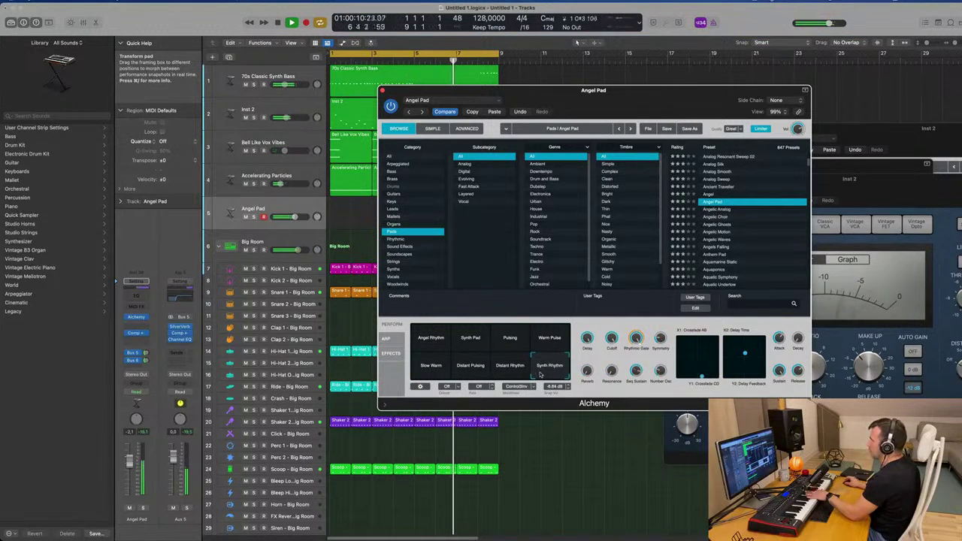
left_click(129, 475)
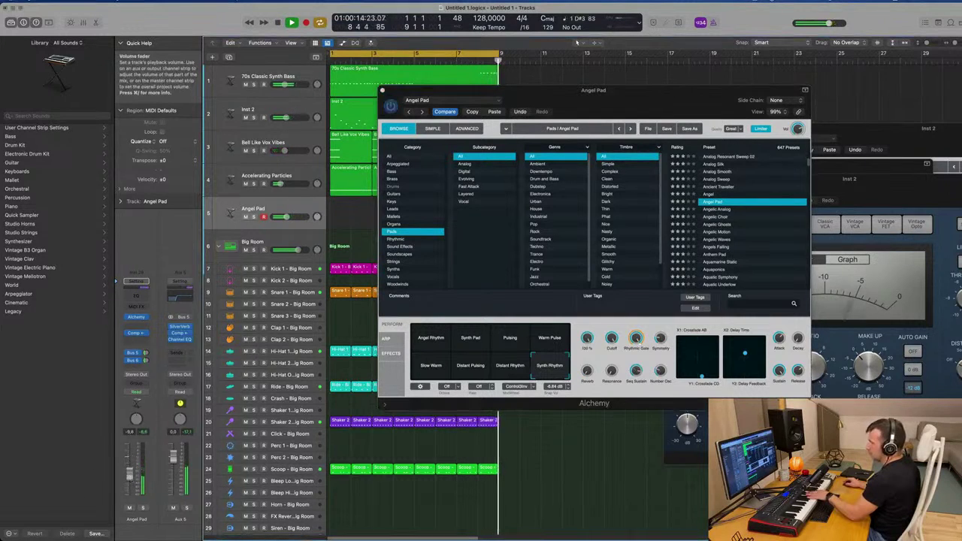
Load the Angelic Analog preset, audition its performance snapshots, and settle on Warm with the track's volume at about -3.3 dB
left_click(721, 211)
left_click(721, 211)
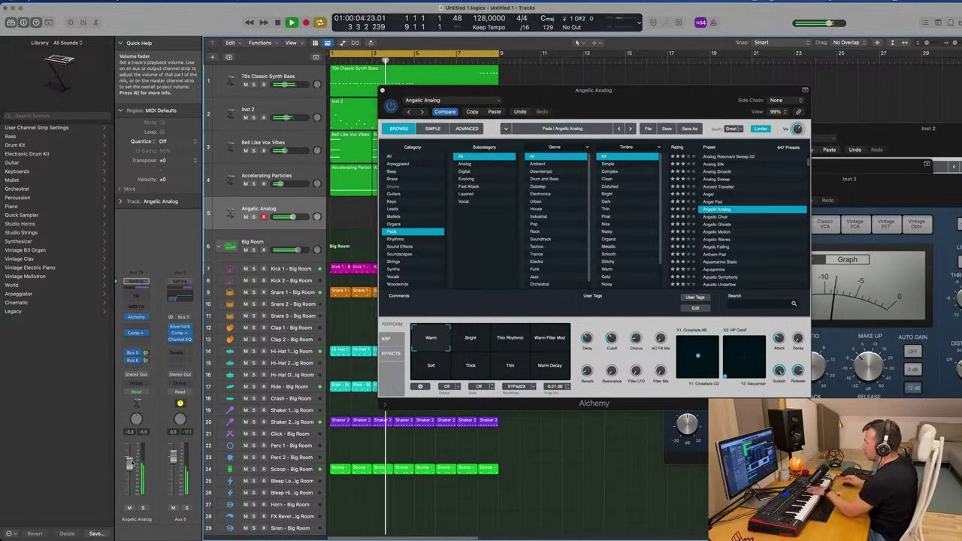
left_click(505, 340)
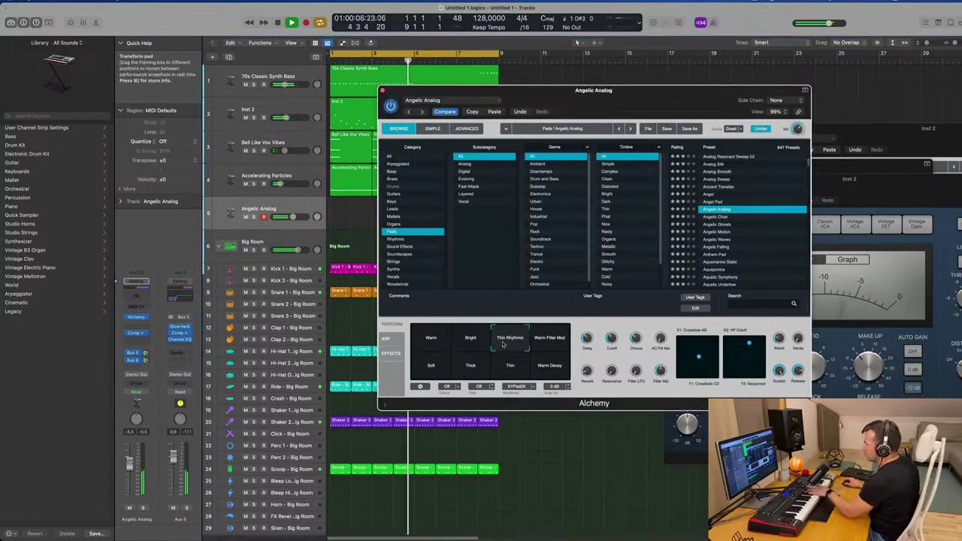
left_click(472, 340)
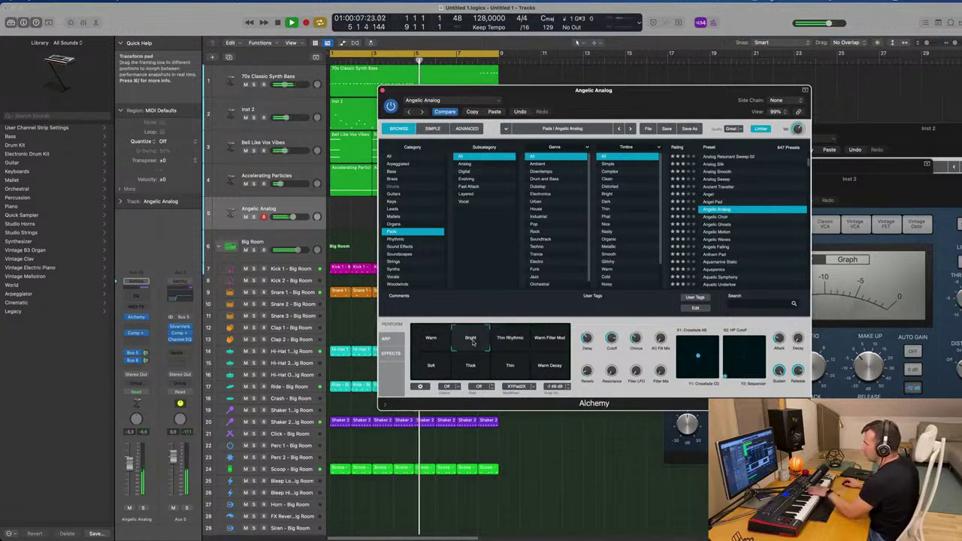
left_click(442, 364)
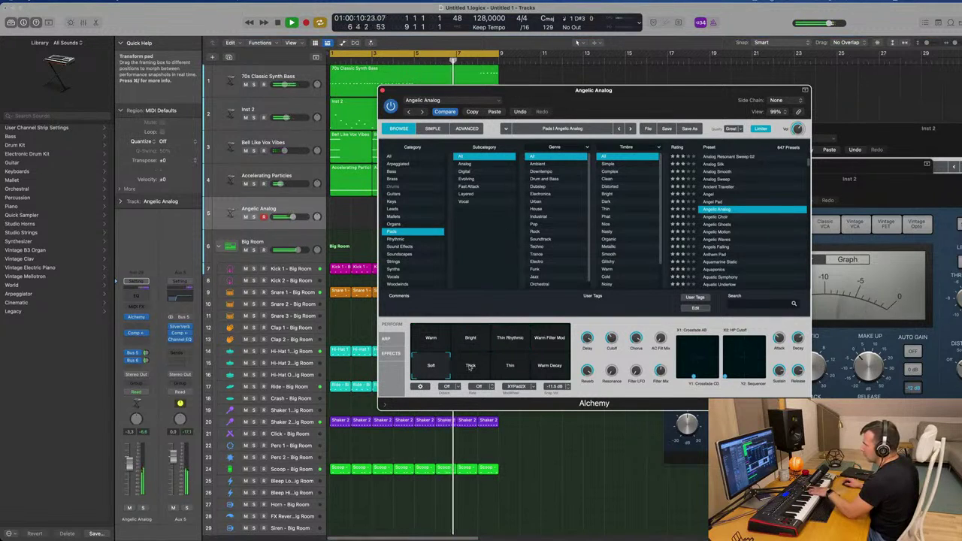
left_click(471, 366)
left_click(514, 368)
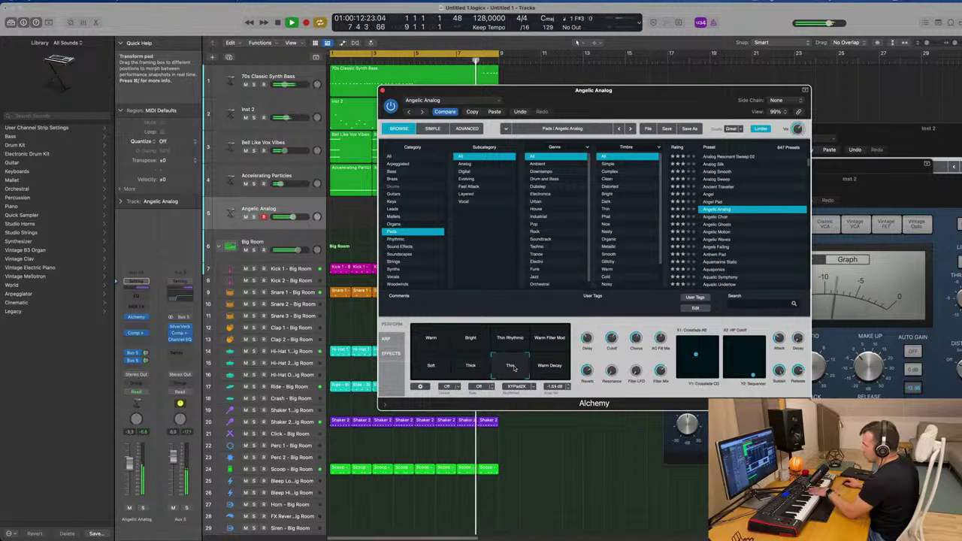
left_click(547, 370)
left_click(423, 341)
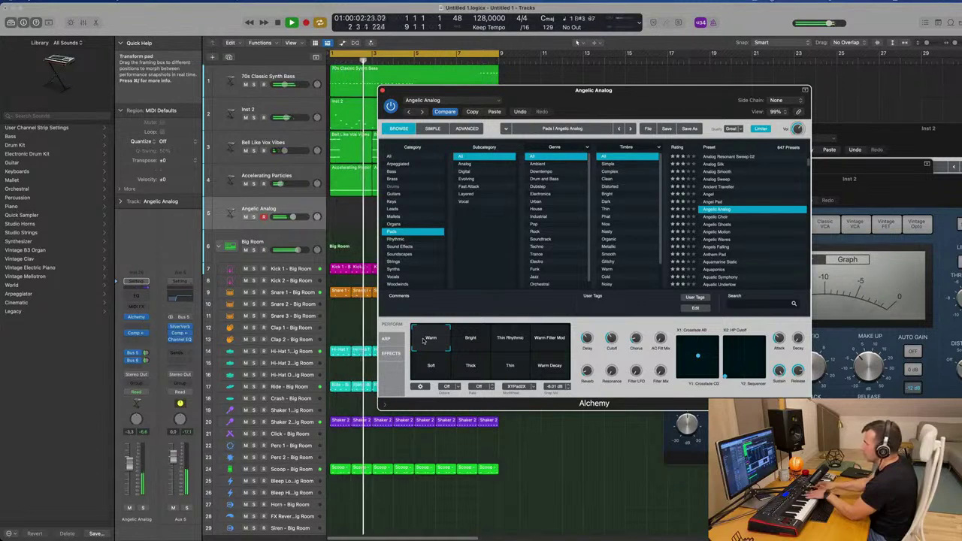
Copy the 70s Classic Synth Bass region onto the Angelic Analog track at bar 1
left_click_drag(489, 90, 747, 35)
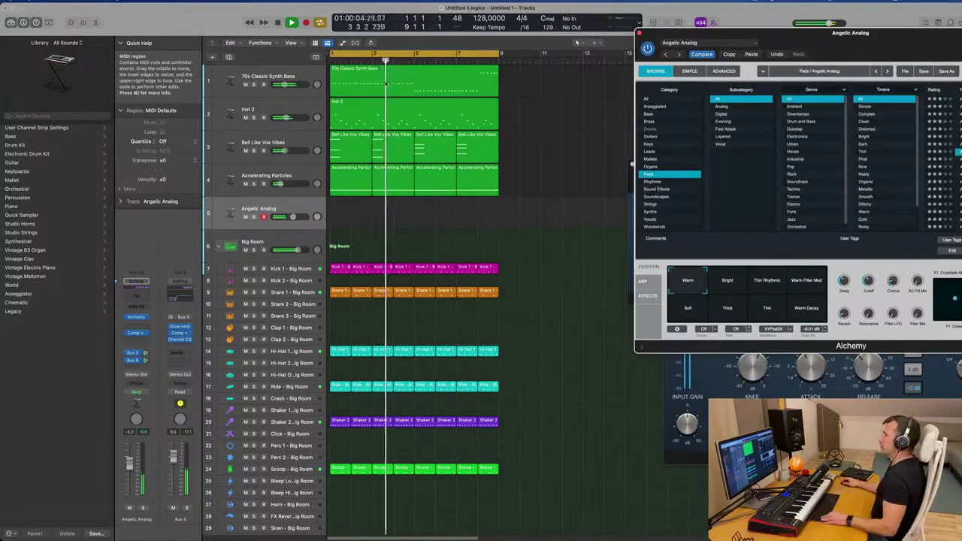
left_click_drag(374, 79, 376, 224)
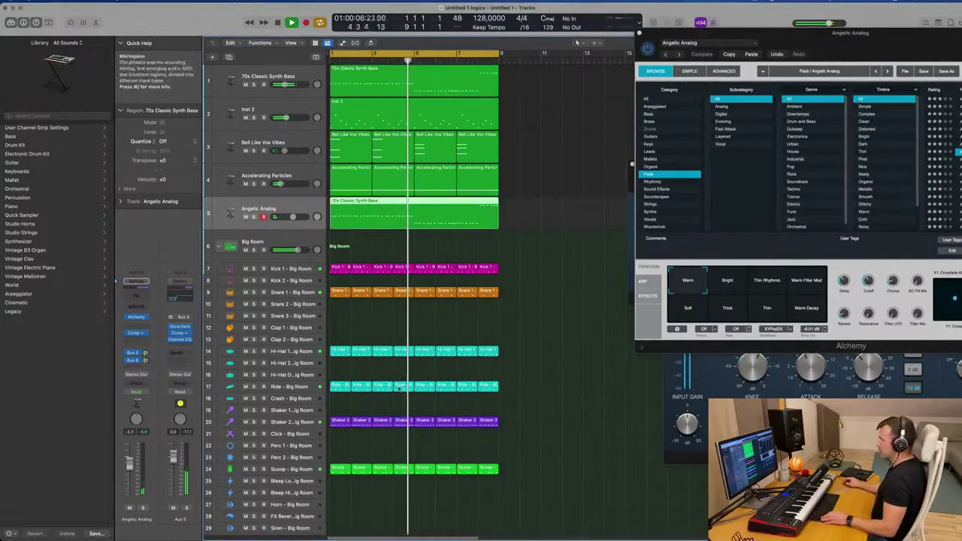
left_click(392, 201)
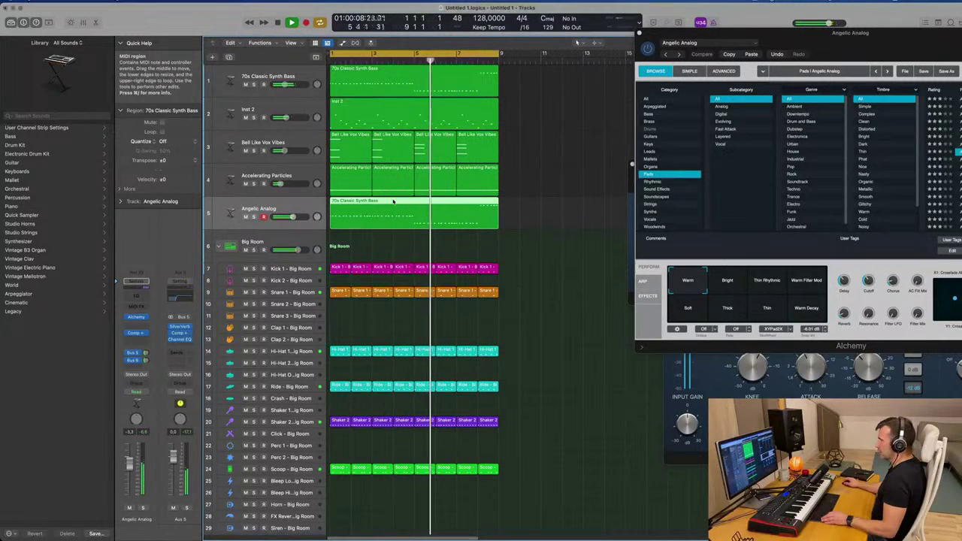
Open the copied bass region in the Piano Roll and transpose all its notes up one octave
double_click(393, 201)
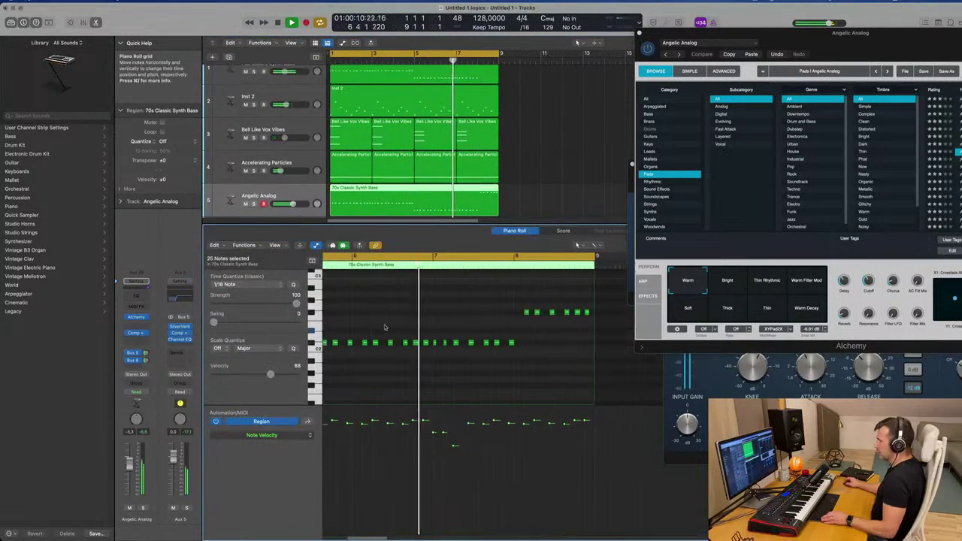
scroll(383, 310, "down", 3)
key("space")
scroll(379, 319, "left", 5)
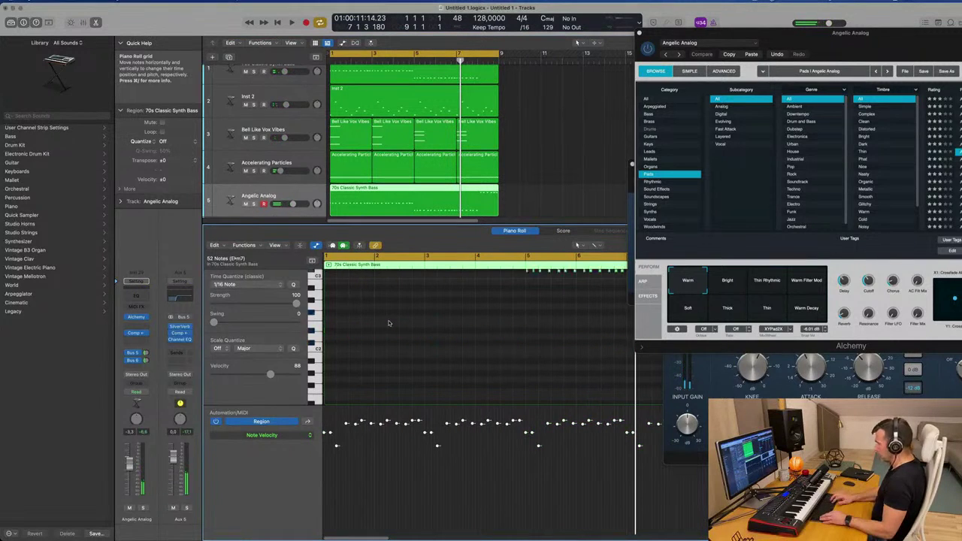
scroll(408, 335, "up", 5)
key("space")
scroll(423, 341, "down", 3)
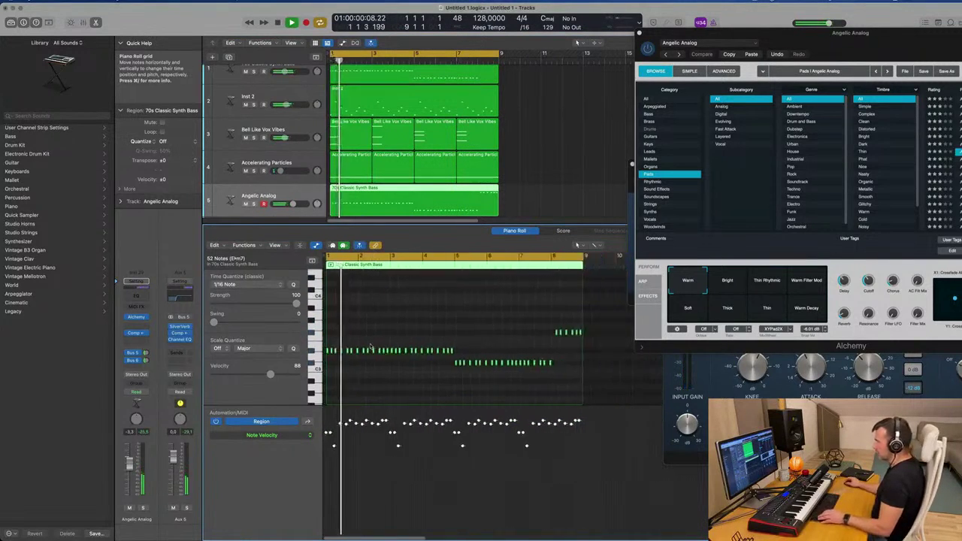
Delete the repeated notes in the copied region, keeping only the first note of each of the three pitches
key("space")
left_click_drag(331, 350, 456, 349)
key("super+z")
left_click(444, 340)
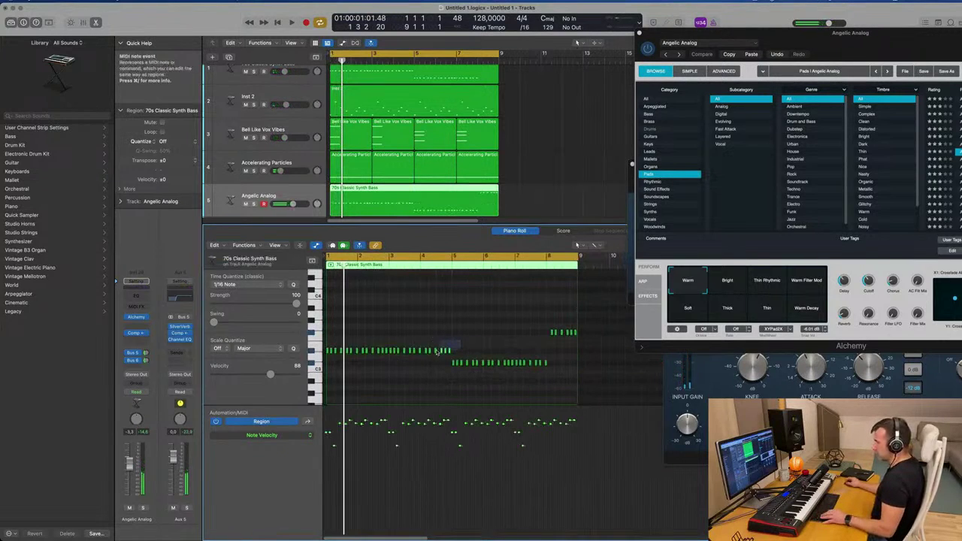
left_click_drag(331, 357, 332, 357)
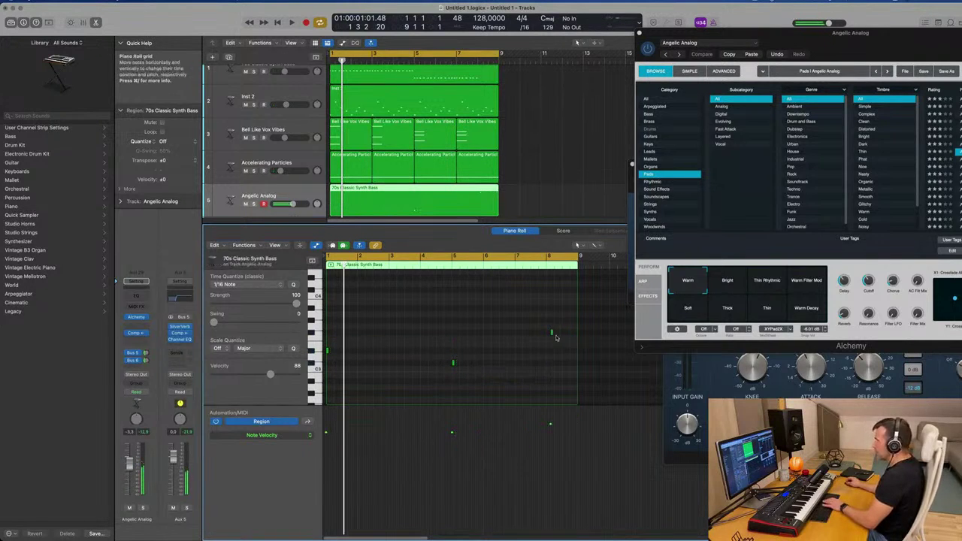
Stretch the three remaining notes into sustained ones filling bars 1–4, 5–7 and 8, starting the last note exactly at bar 8
left_click_drag(552, 332, 573, 336)
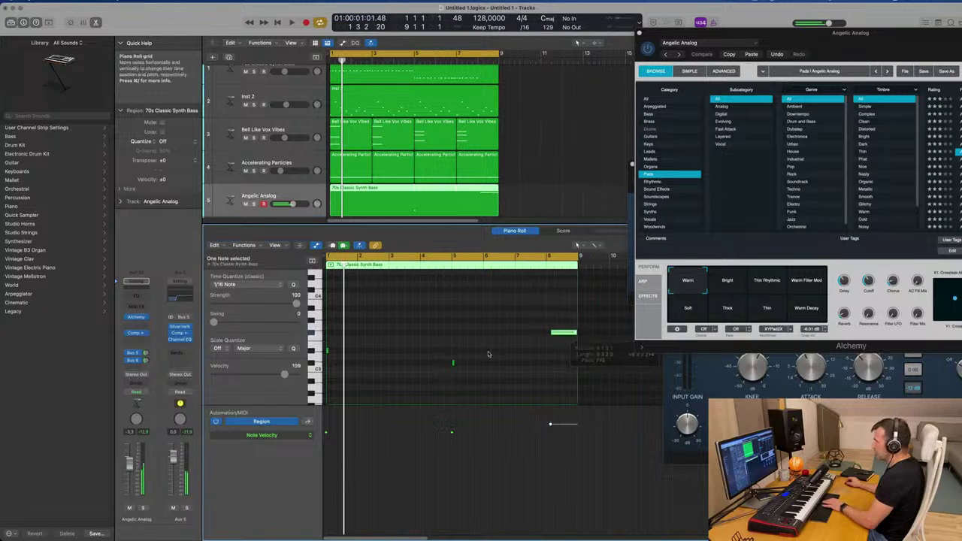
left_click_drag(453, 365, 546, 368)
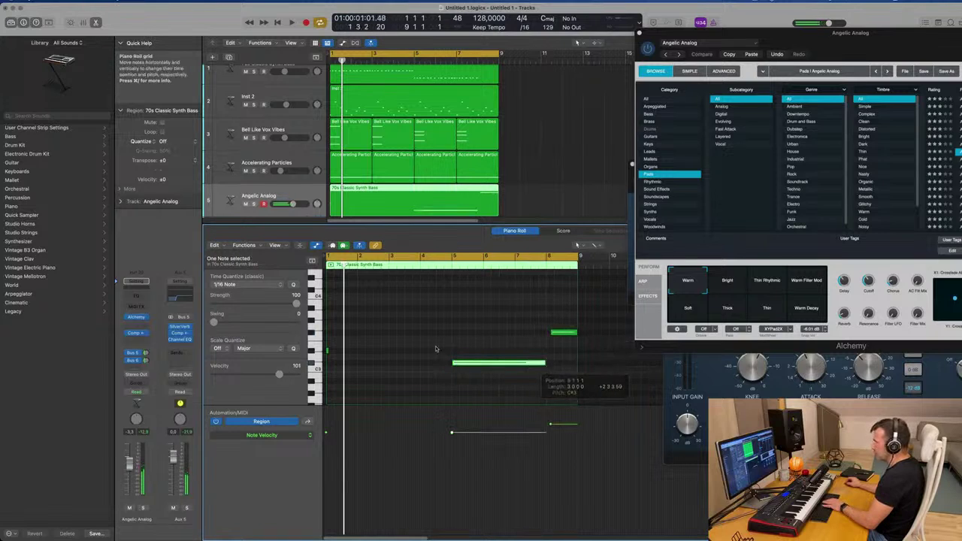
left_click_drag(328, 349, 451, 351)
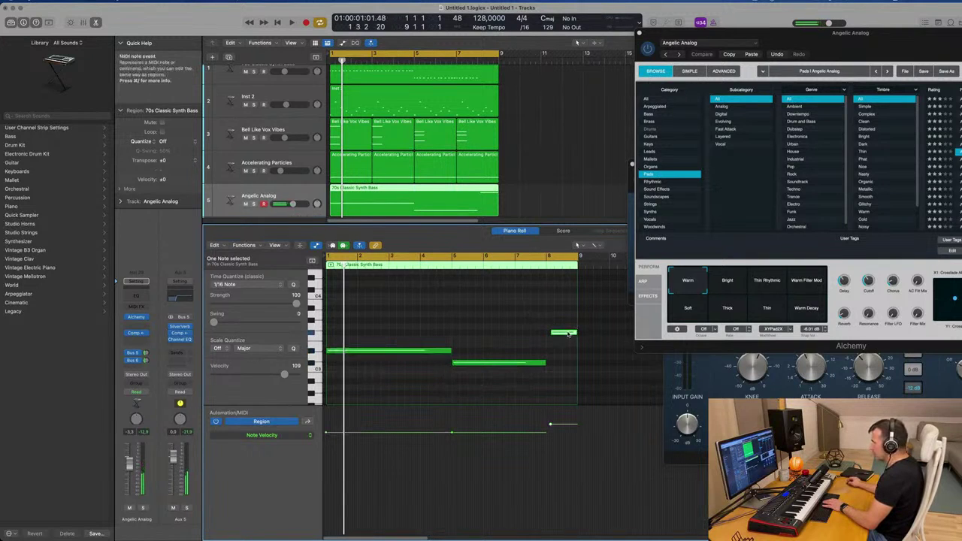
left_click_drag(568, 334, 563, 334)
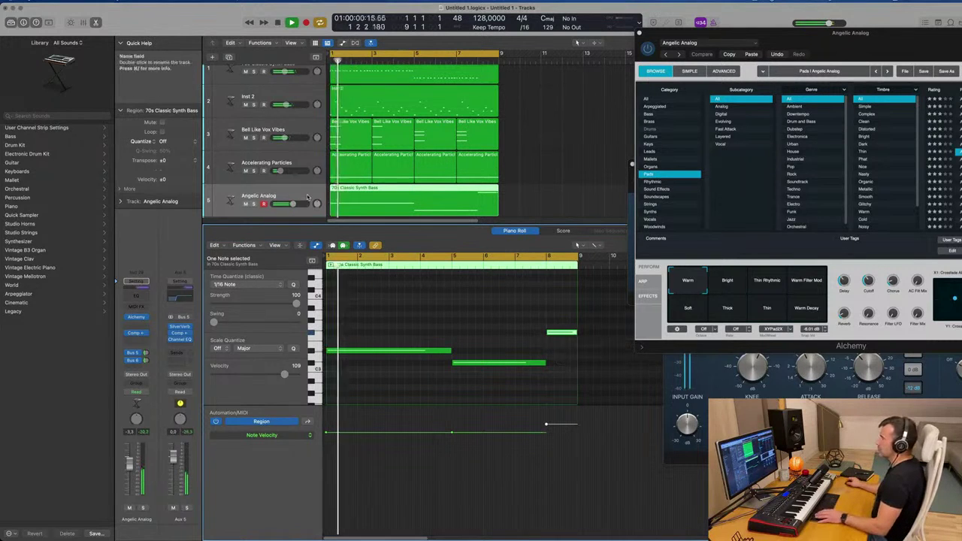
key("space")
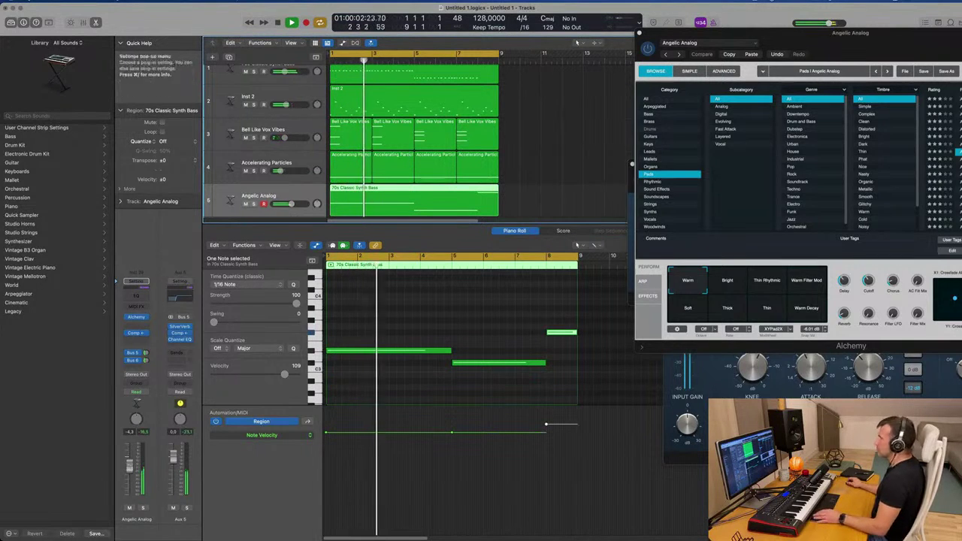
Adjust Angelic Analog's Cutoff and AC Filt Mix knobs and try new positions on both XY pads during playback
left_click_drag(865, 41, 641, 135)
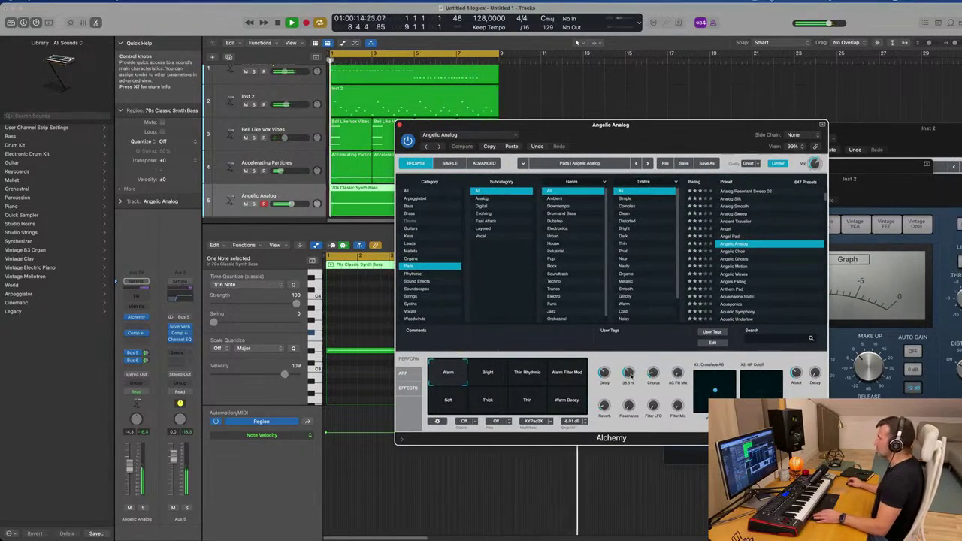
mouse_move(629, 374)
left_mouse_down()
mouse_move(631, 387)
mouse_move(634, 372)
left_mouse_up()
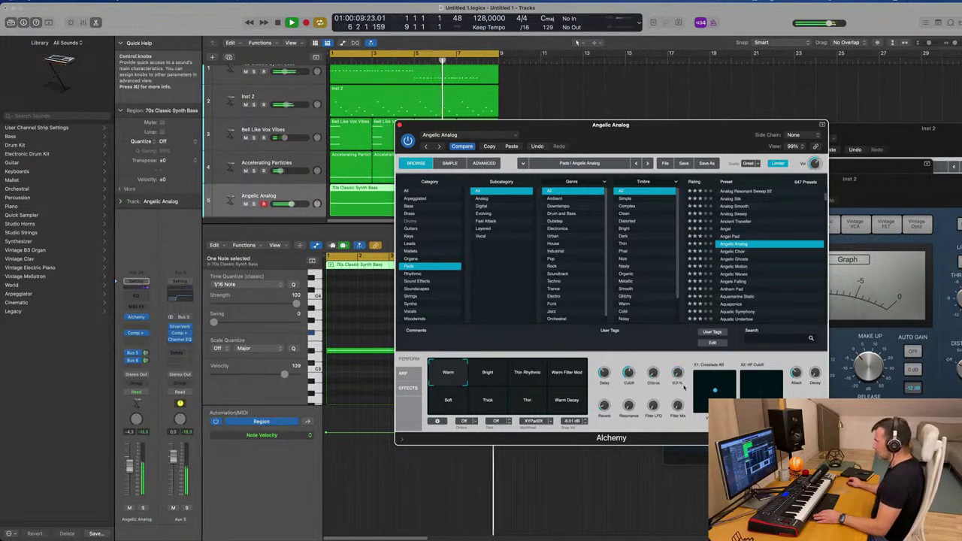
mouse_move(628, 372)
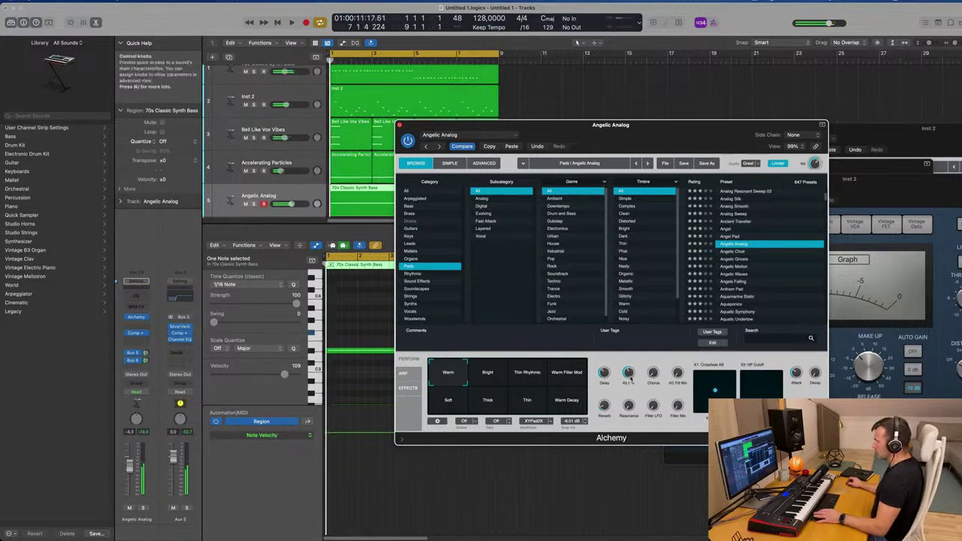
key("Return")
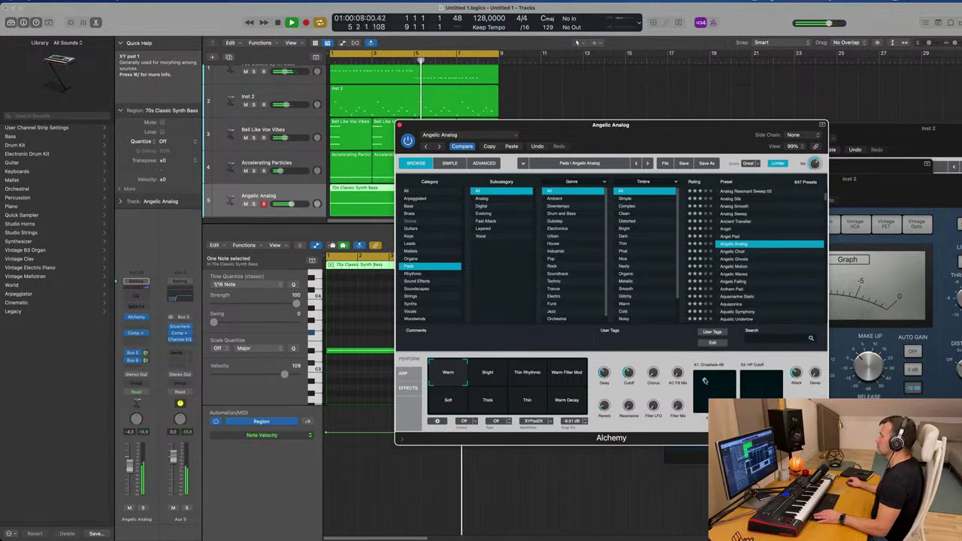
left_click(714, 390)
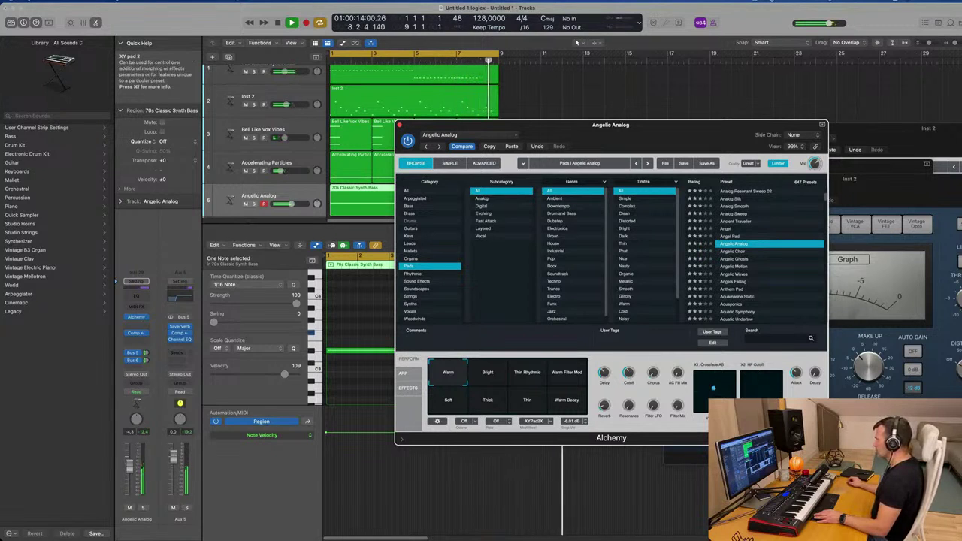
left_click(761, 393)
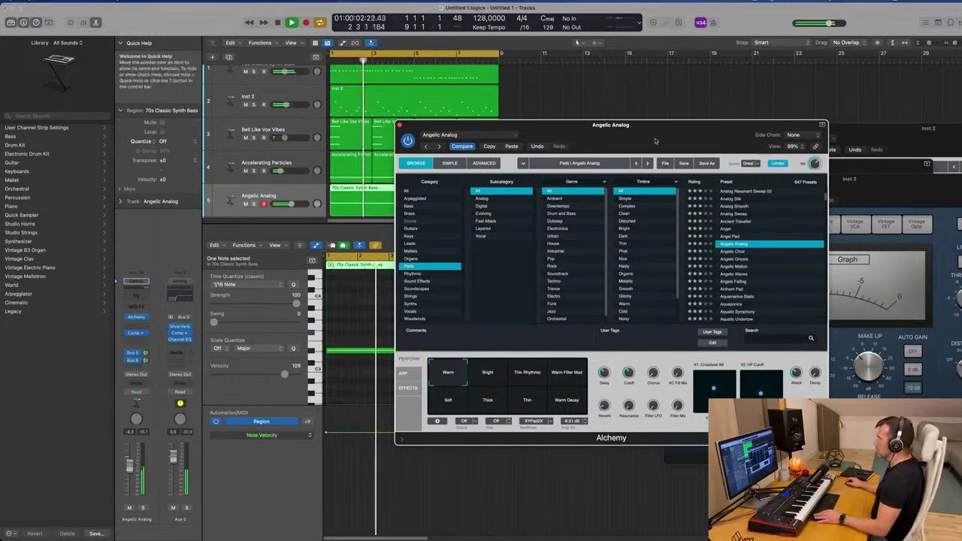
Load the Angelic Choir preset on the pad track, adjust its Bus 5 send, lower the volume, and switch to the Dark snapshot
left_click_drag(661, 132, 679, 59)
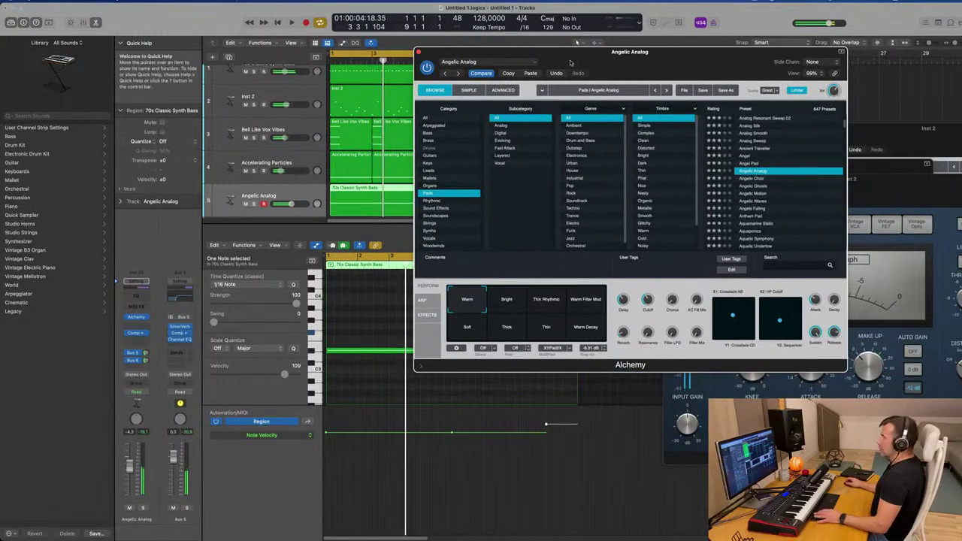
left_click(758, 179)
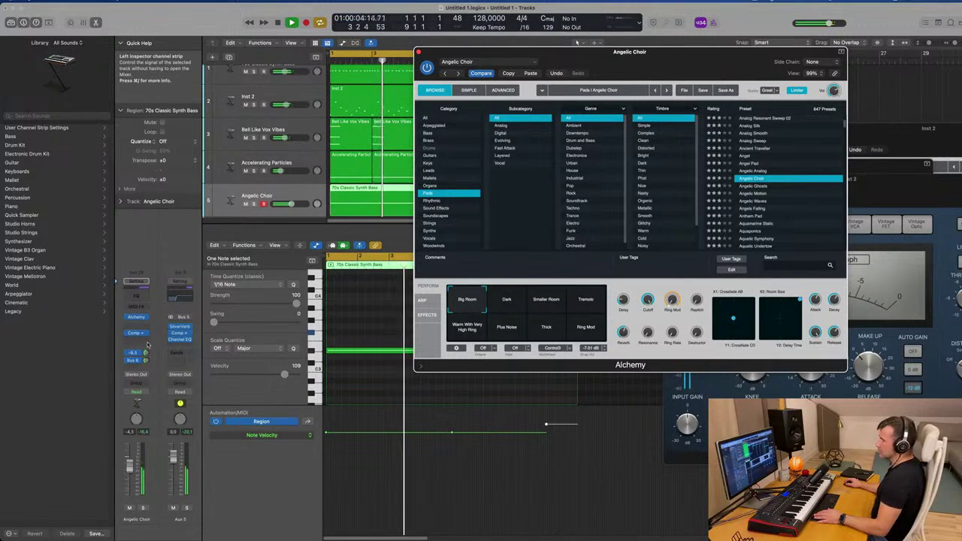
left_click_drag(146, 353, 146, 350)
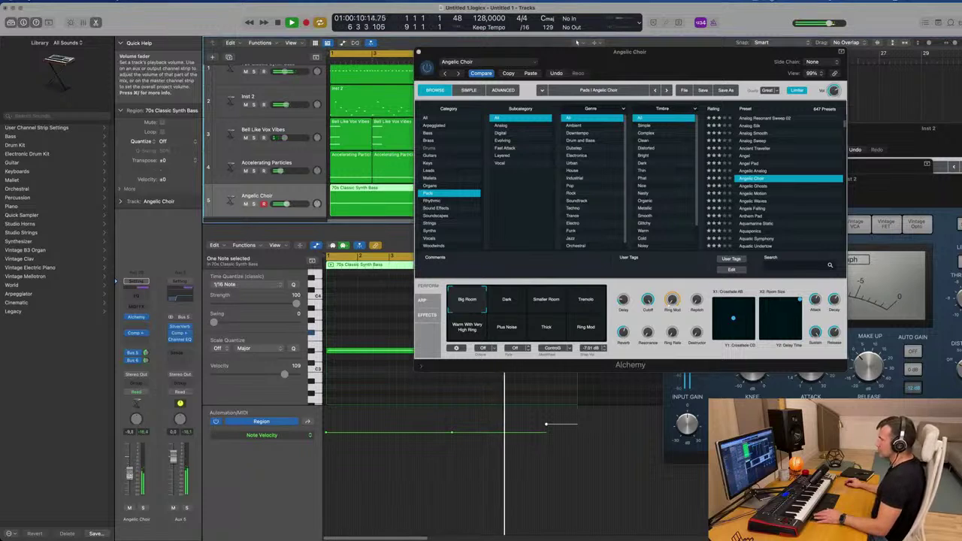
left_click(508, 301)
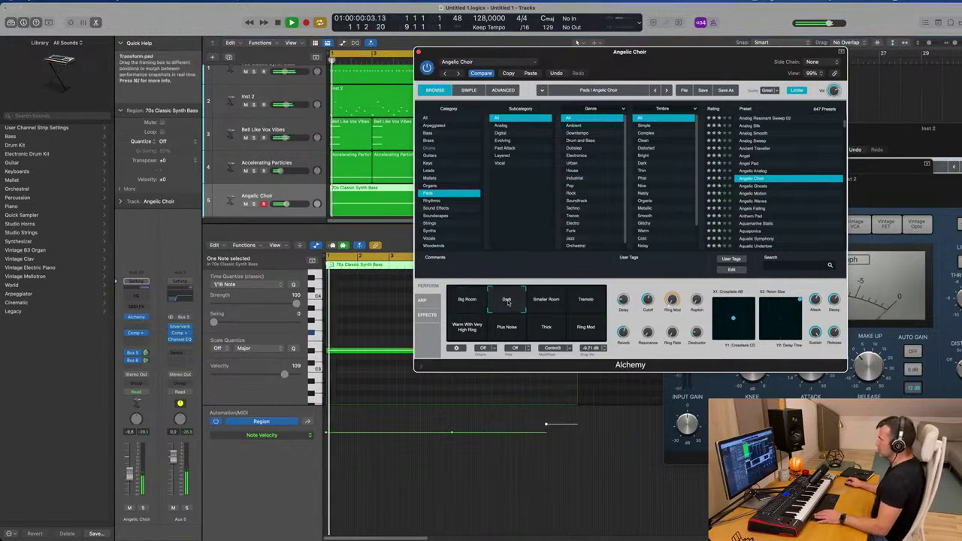
Lower Angelic Choir's volume and audition the Smaller Room, Tremolo and Warm With Very High Ring snapshots during playback
left_click(130, 469)
left_click_drag(130, 469, 129, 476)
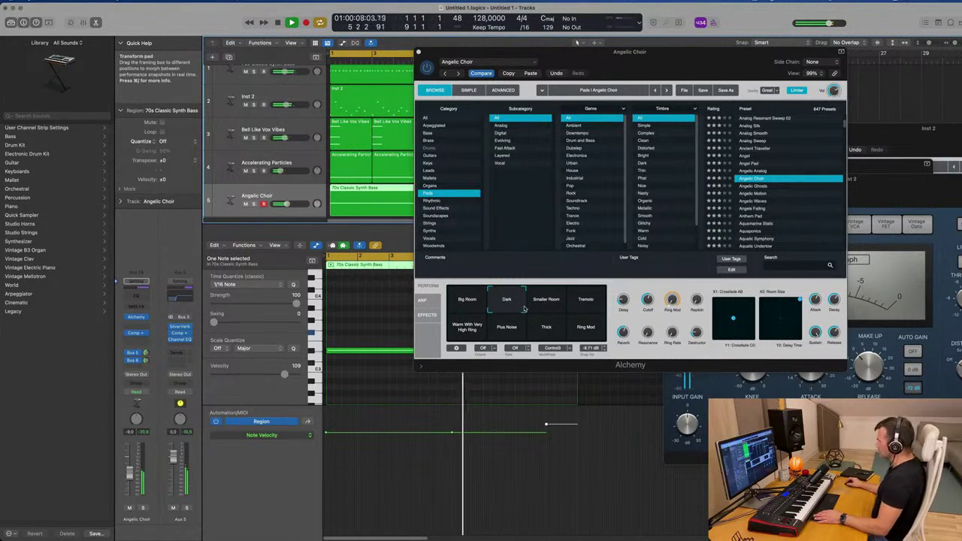
left_click(554, 304)
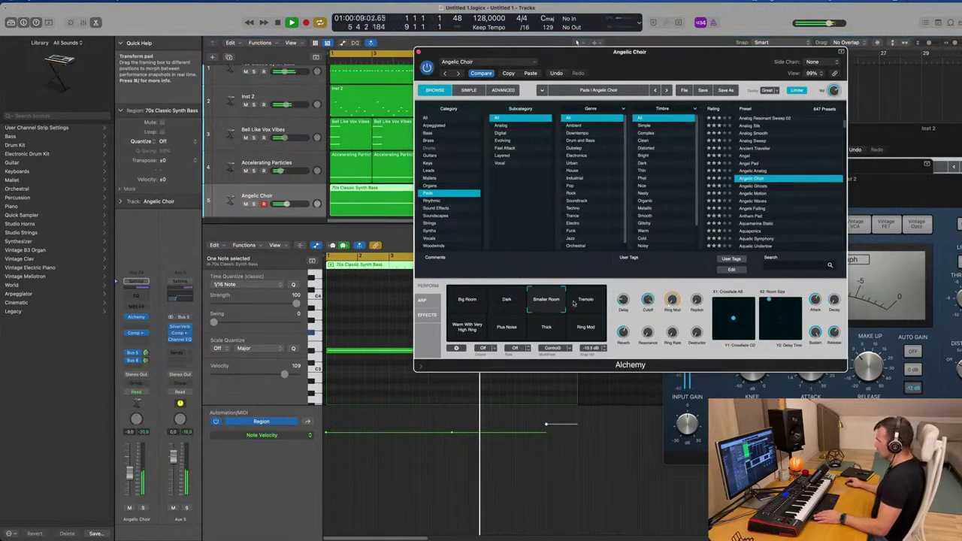
left_click(588, 303)
left_click(467, 328)
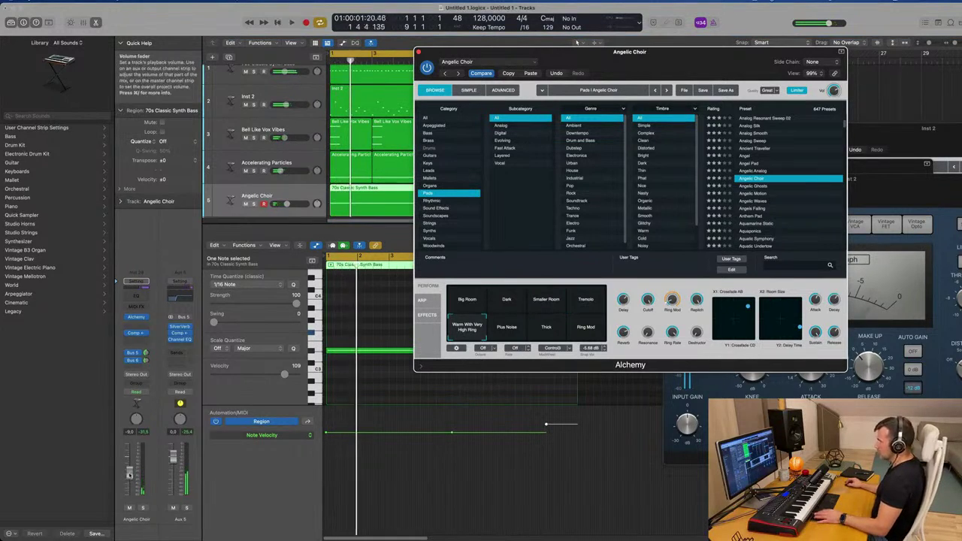
Check the pad soloed at a higher volume, and try the Plus Noise snapshot at a lower one
left_click_drag(129, 474, 129, 465)
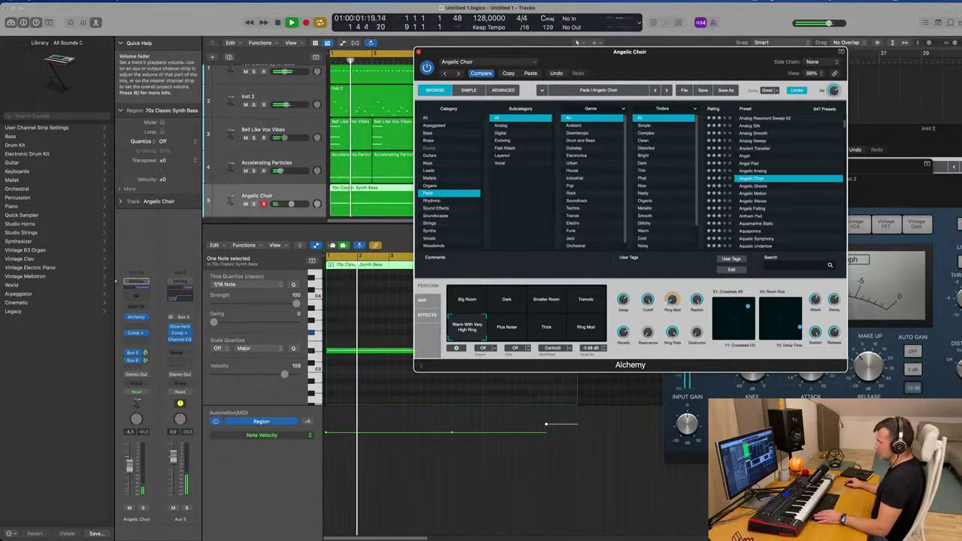
left_click(143, 508)
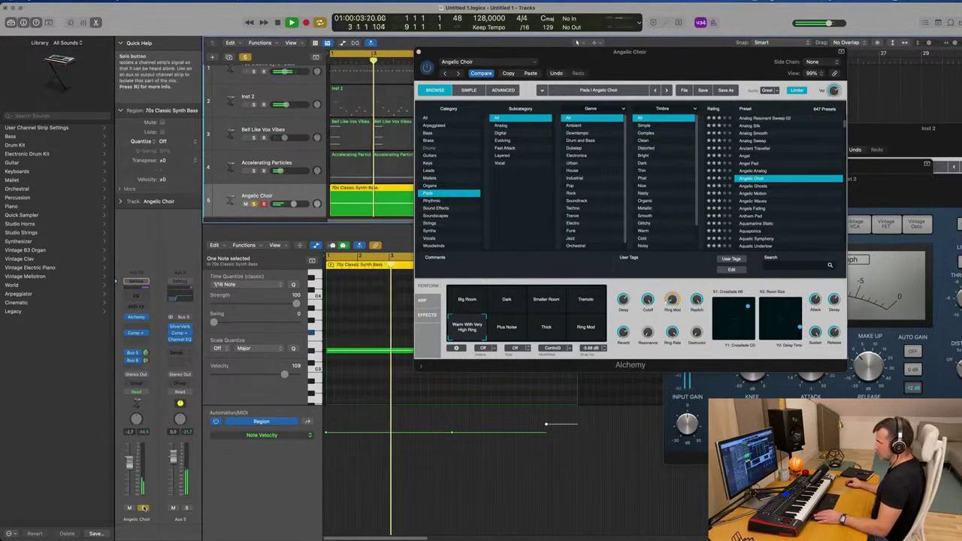
left_click(143, 508)
left_click(506, 328)
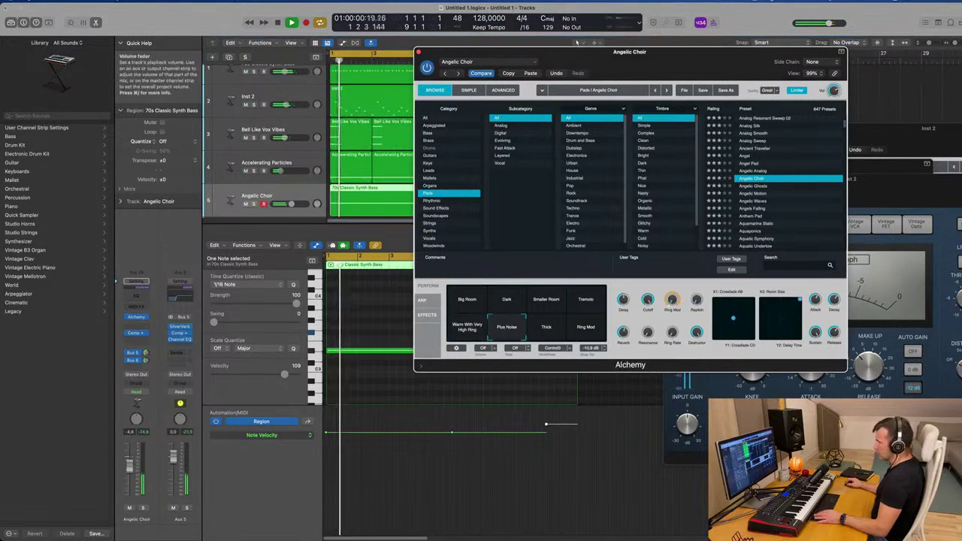
left_click_drag(130, 465, 129, 477)
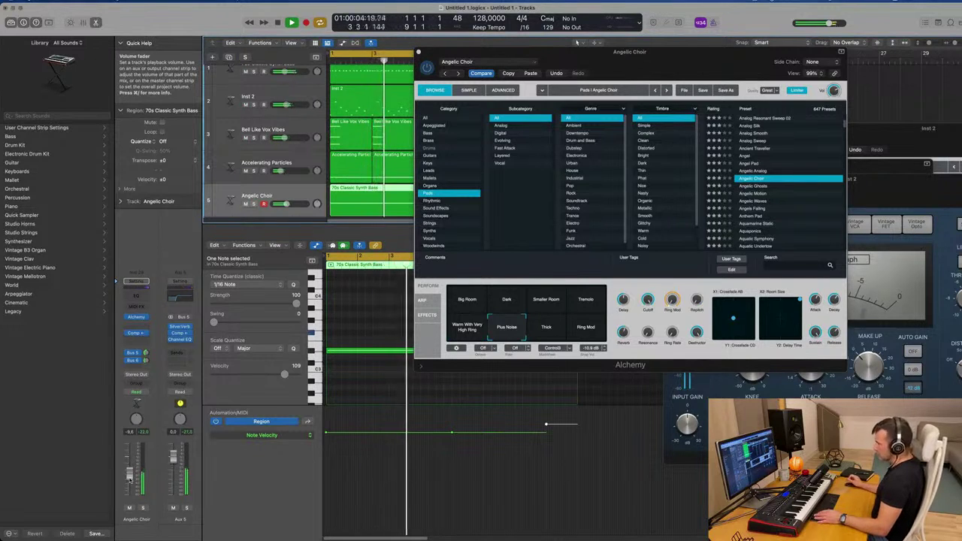
Audition the Thick and Ring Mod snapshots, settle on Dark, and restart playback
left_click(547, 326)
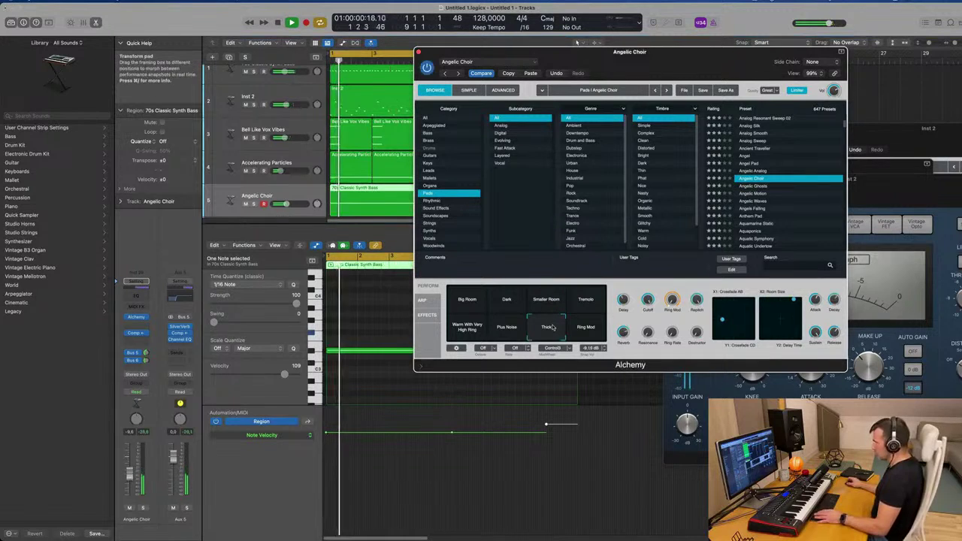
left_click(583, 327)
left_click(508, 301)
key("space")
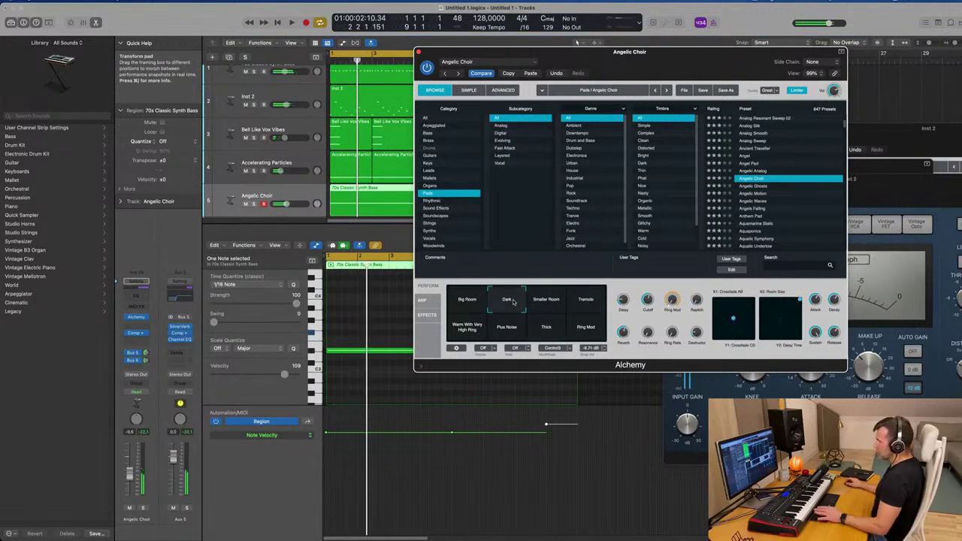
key("space")
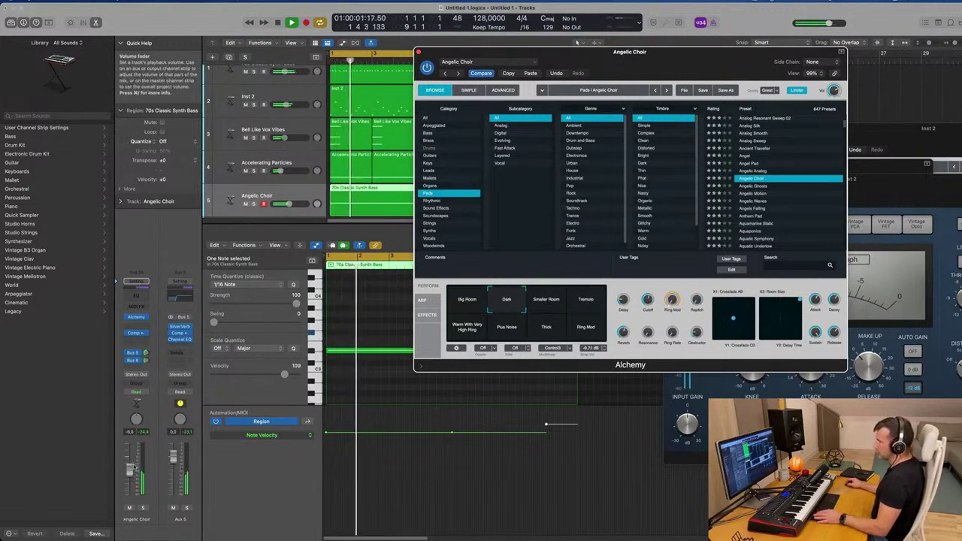
Fine-tune the Angelic Choir track's volume and check the pad soloed against the full mix
left_click(129, 472)
left_click(142, 508)
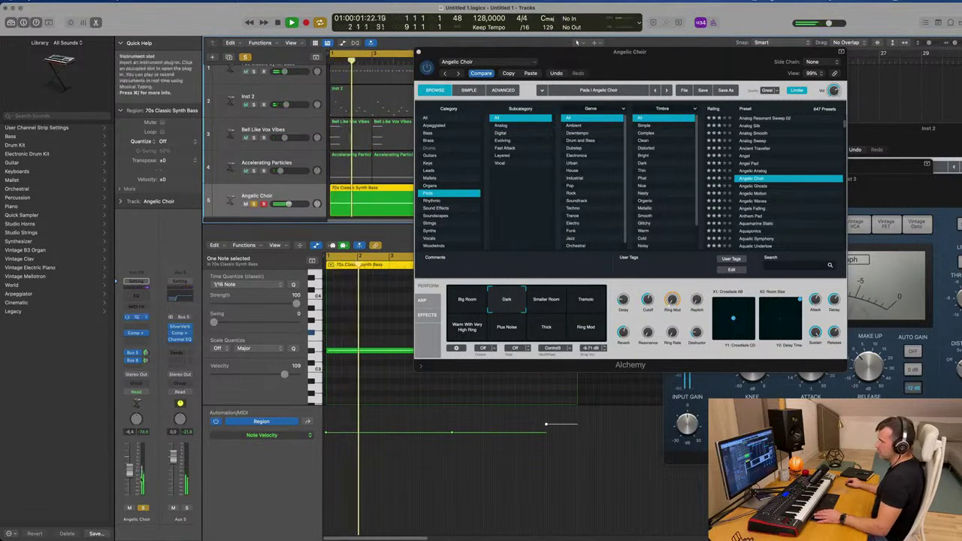
left_click(142, 508)
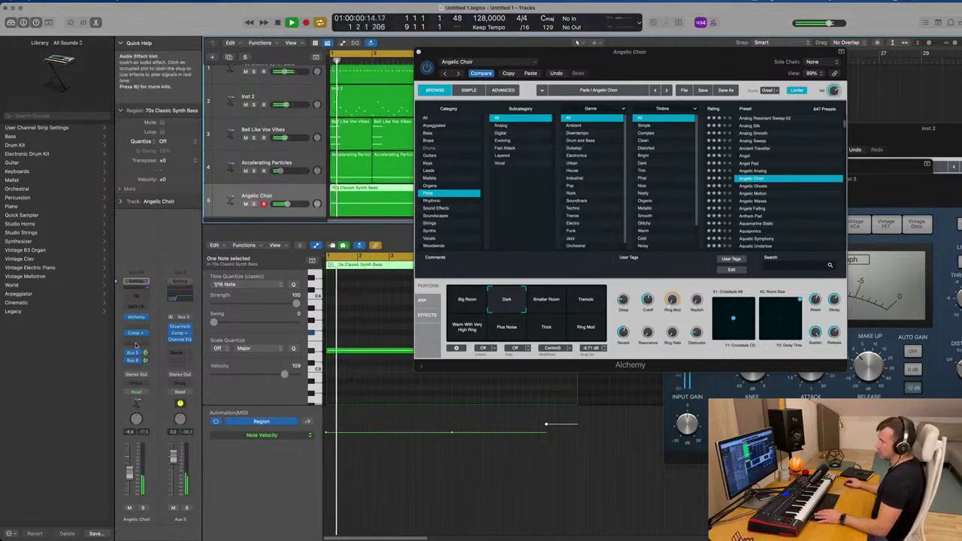
Insert a Channel EQ on Angelic Choir with an 18 dB/Oct low cut at 330 Hz, and close the EQ and Alchemy windows
left_click(143, 293)
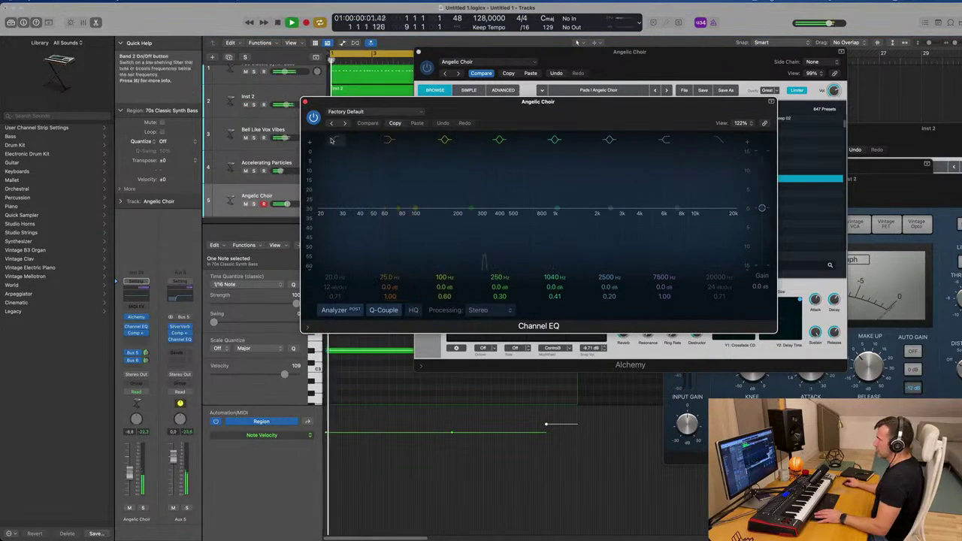
left_click_drag(350, 201, 487, 219)
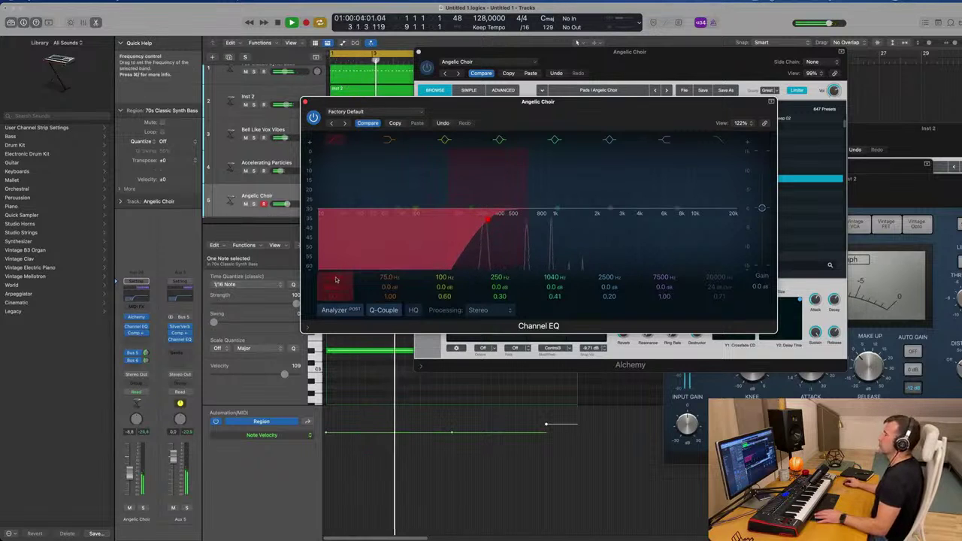
left_click_drag(354, 101, 387, 100)
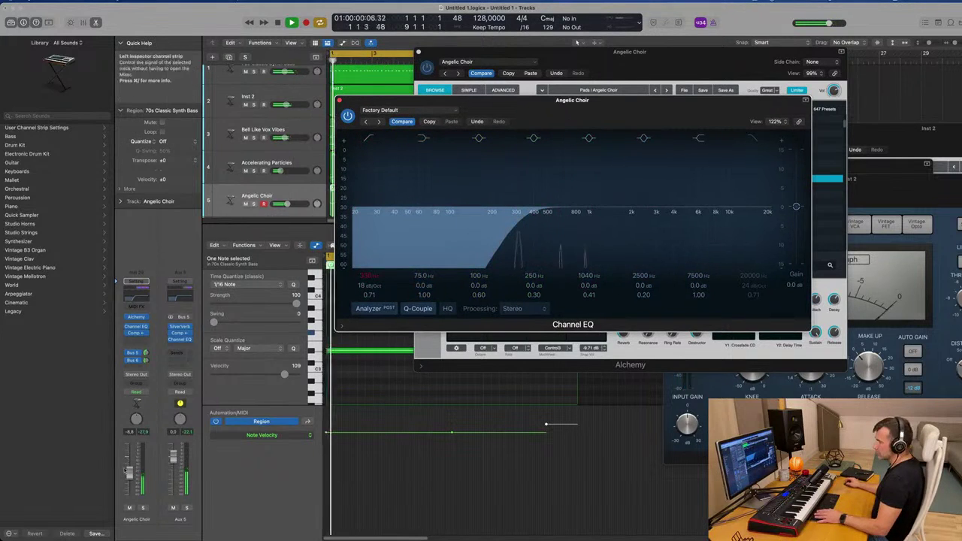
left_click_drag(126, 471, 127, 472)
left_click_drag(337, 104, 341, 104)
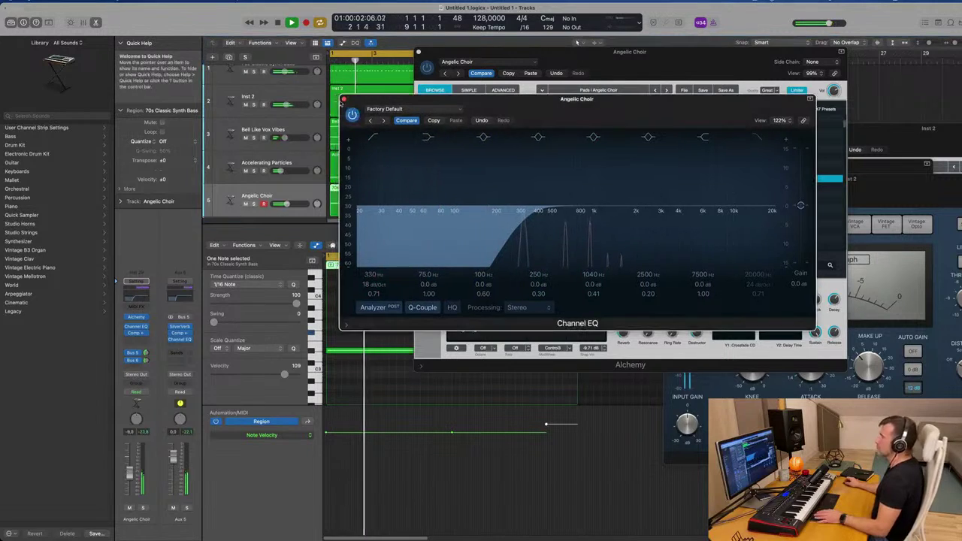
key("super+w")
left_click_drag(586, 59, 576, 65)
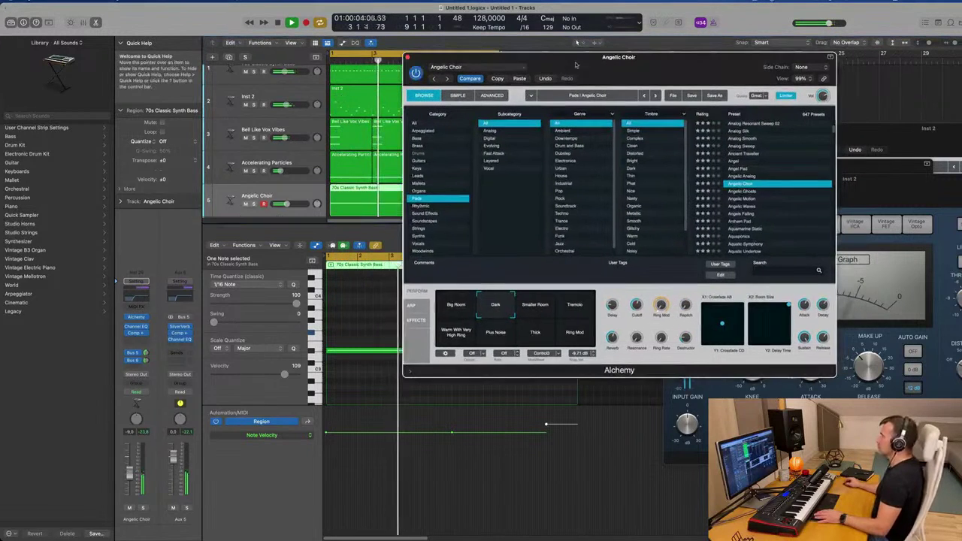
key("super+w")
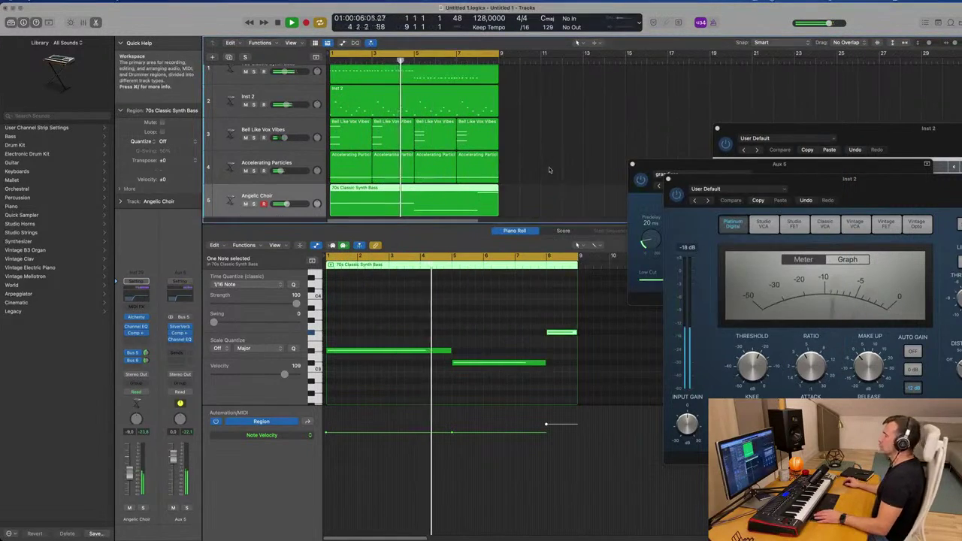
Repeat all eight-bar regions on every track three times, filling the arrangement up to bar 33
scroll(548, 170, "down", 5)
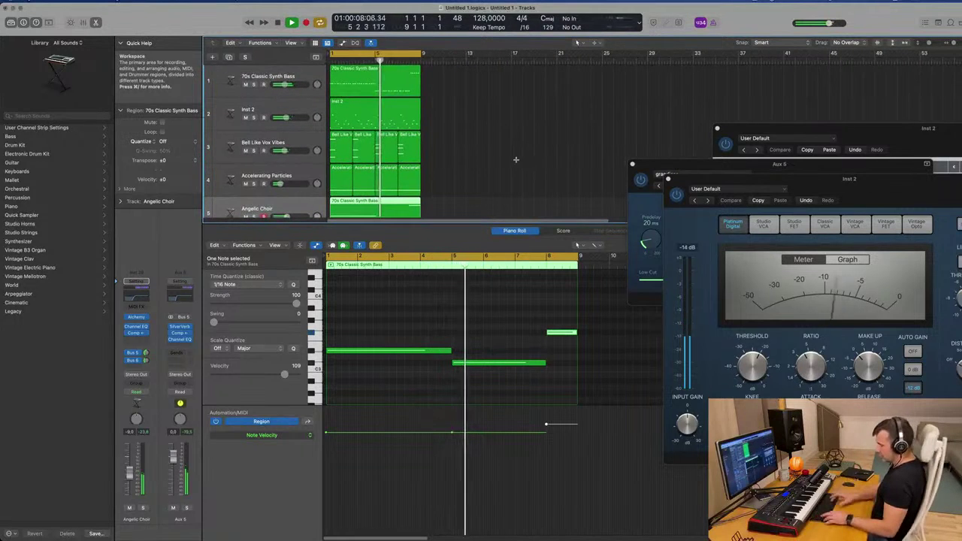
key("super+r")
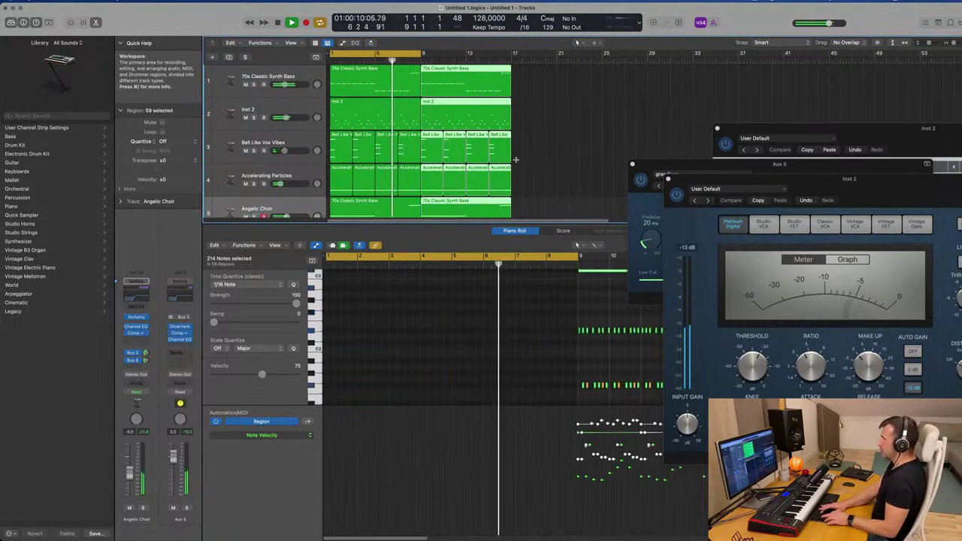
key("super+r")
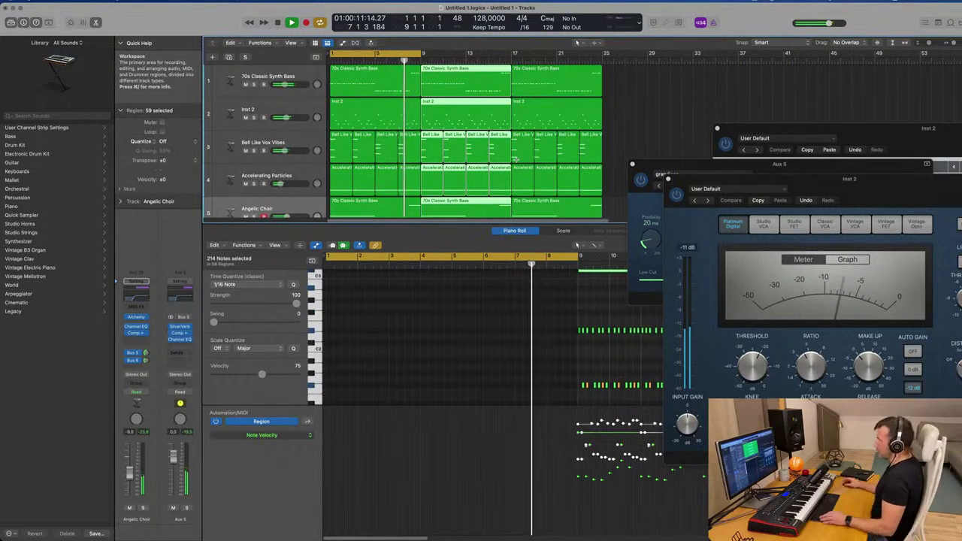
key("super+r")
Show the secondary ruler in the Tracks area and extend the cycle range to cover bars 1–33
scroll(516, 159, "down", 3)
left_click(292, 43)
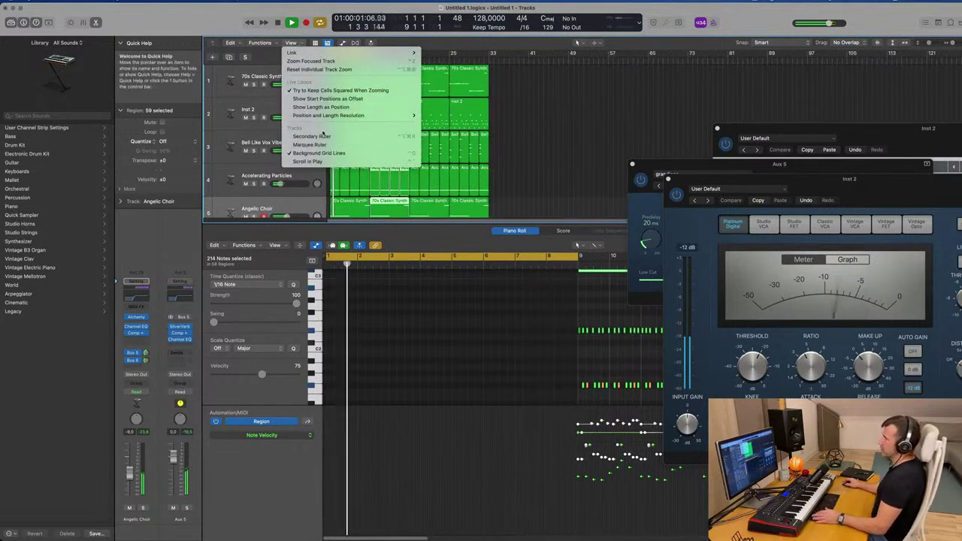
left_click(322, 136)
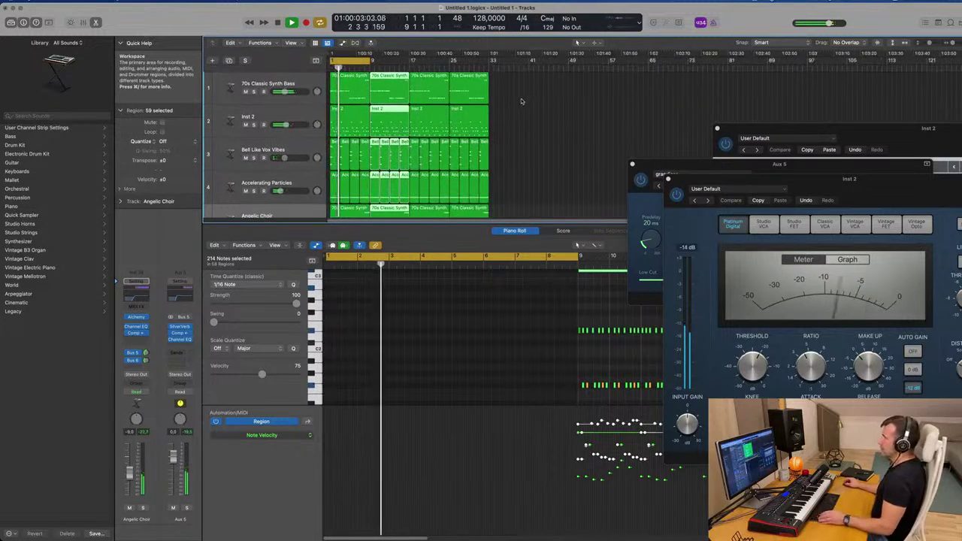
left_click(520, 101)
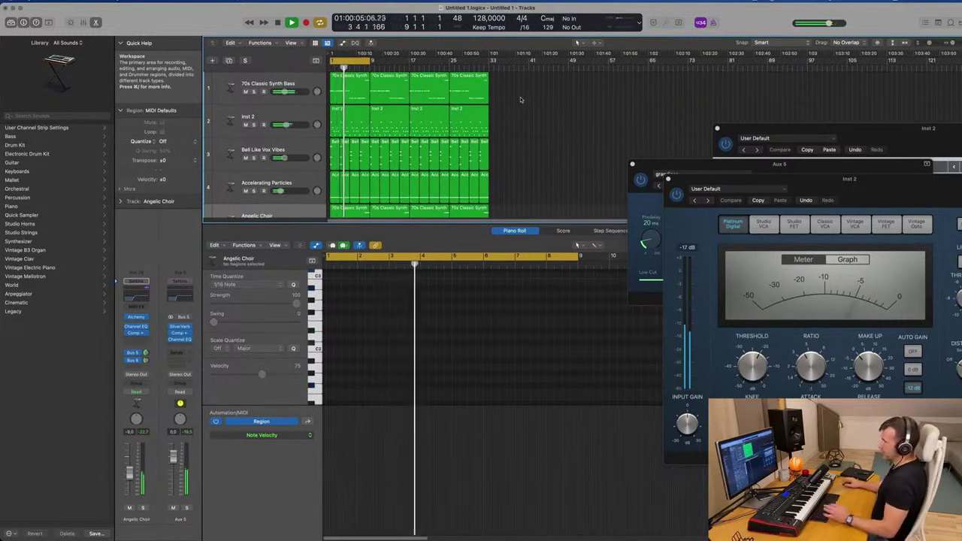
left_click_drag(369, 60, 488, 69)
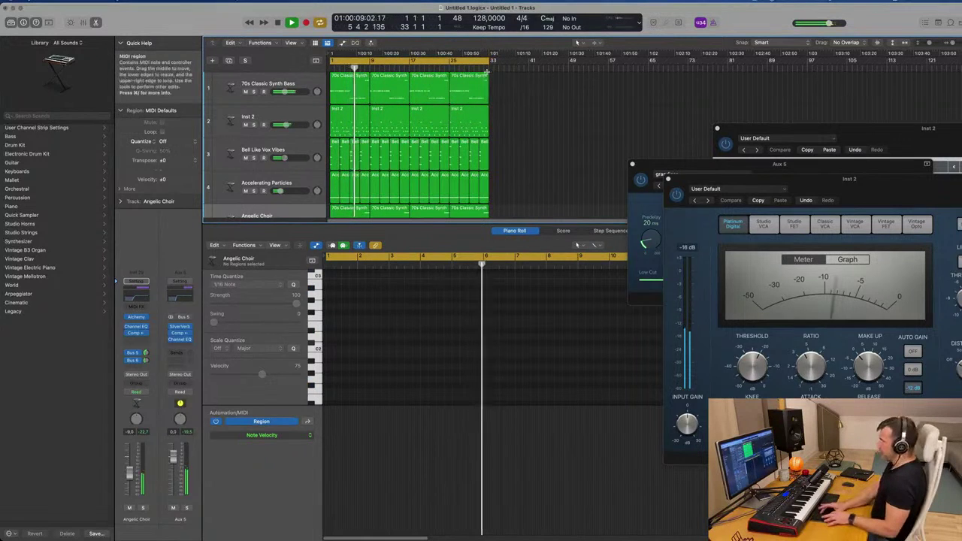
Select all regions and repeat the whole 32-bar block three times along the timeline
key("super+a")
key("super+r")
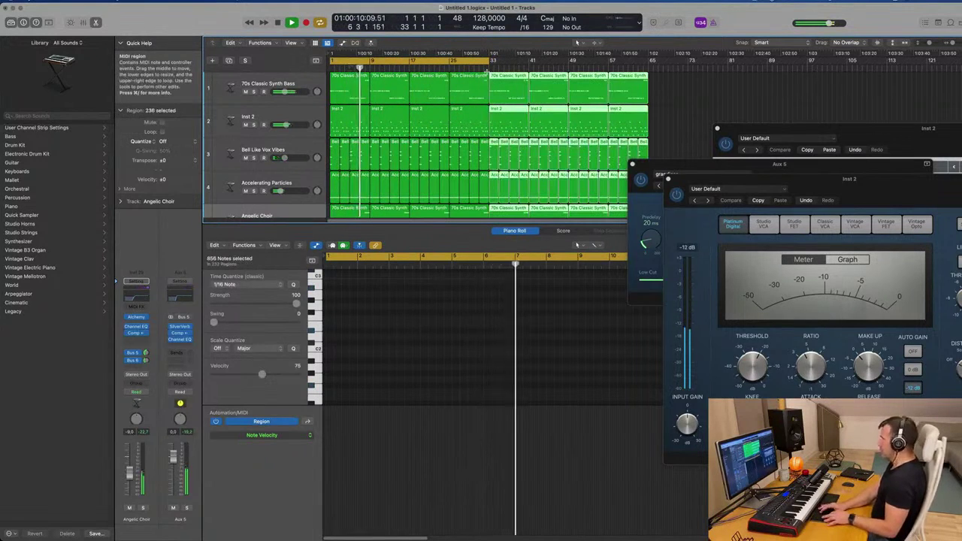
key("super+r")
key("super+r")
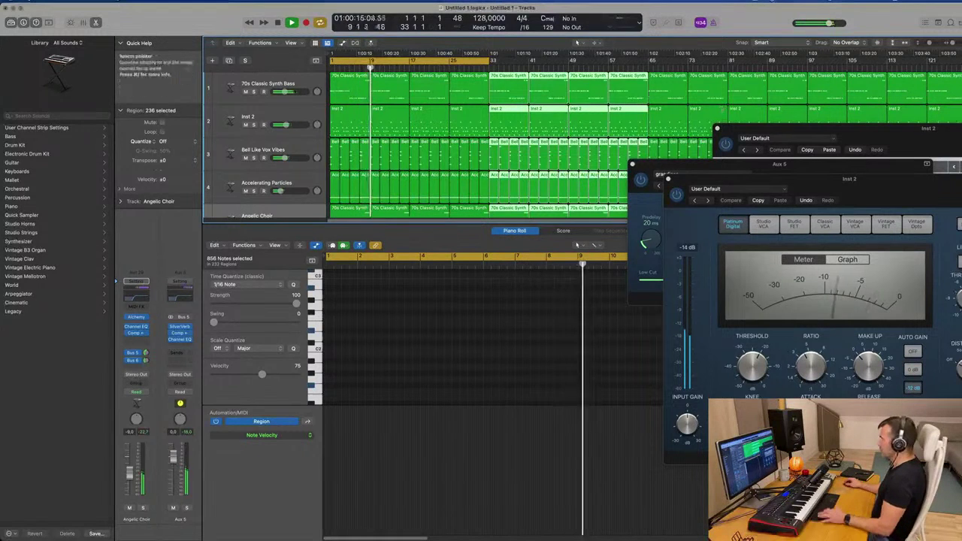
Hide the lower editor to reveal all tracks, and close the leftover Aux 5 and Inst 2 plug-in windows
key("x")
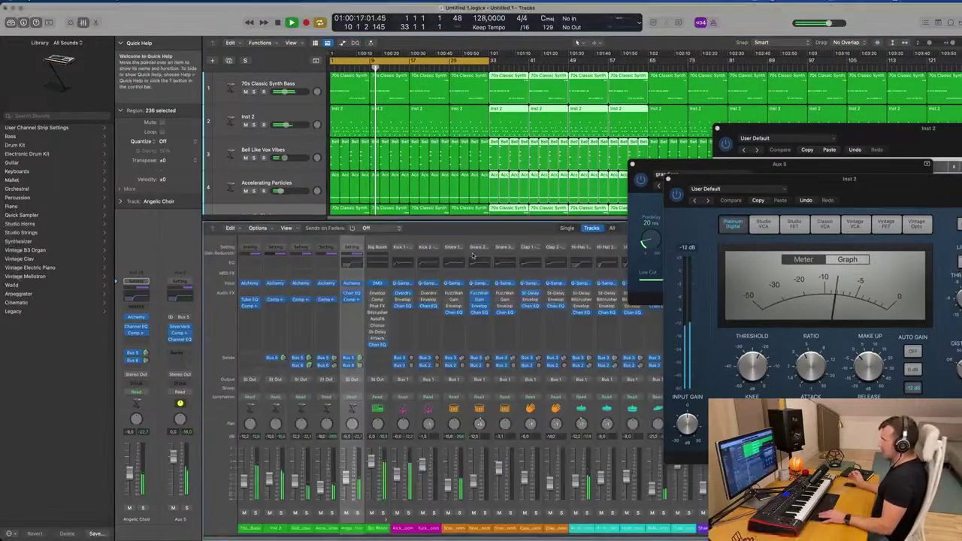
key("x")
left_click(472, 257)
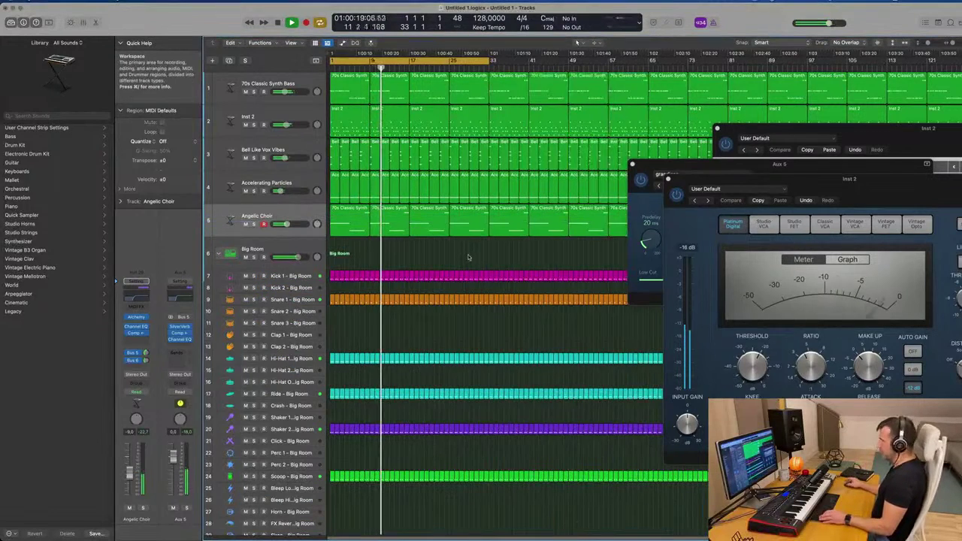
left_click(634, 165)
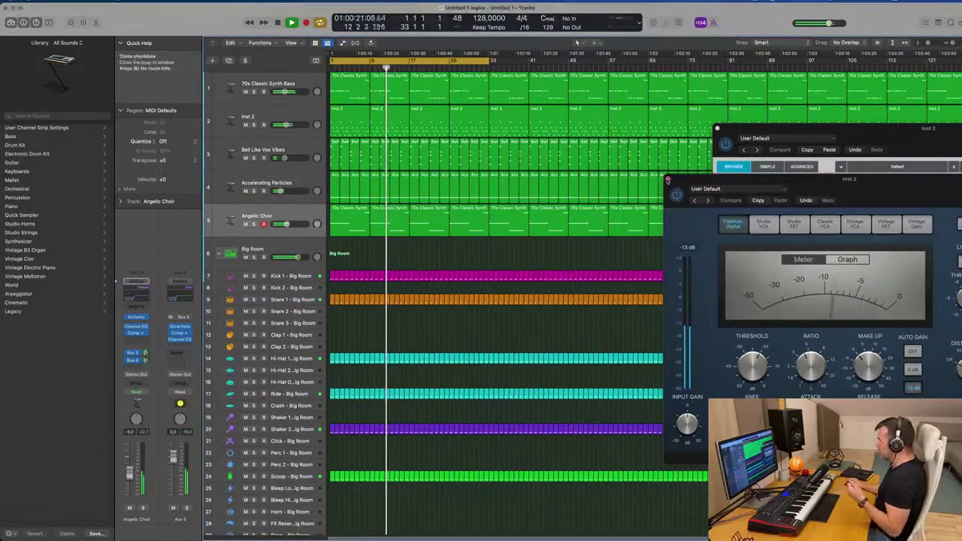
left_click(669, 178)
left_click_drag(741, 131, 554, 179)
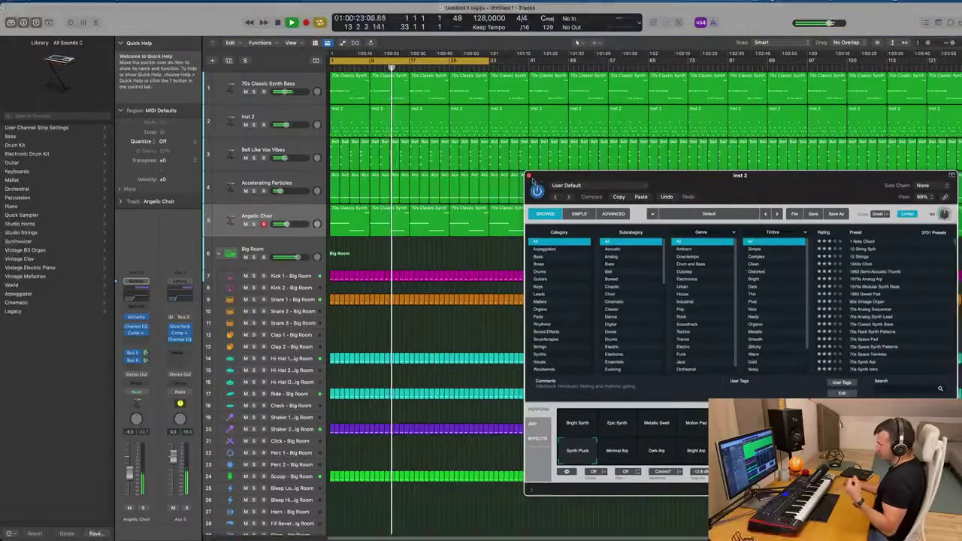
left_click(536, 185)
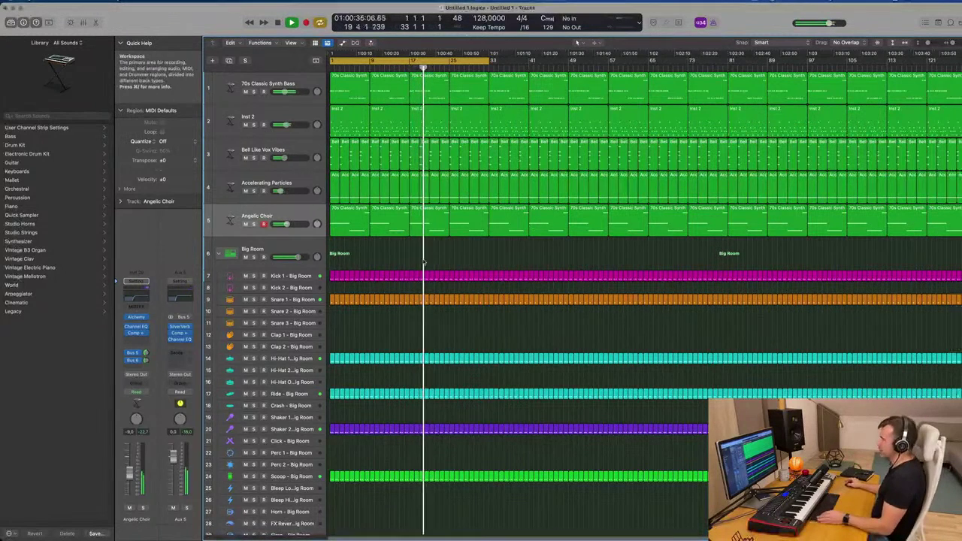
Play the arrangement from bar 1 and mute the Inst 2 and 70s Classic Synth Bass tracks
key("Return")
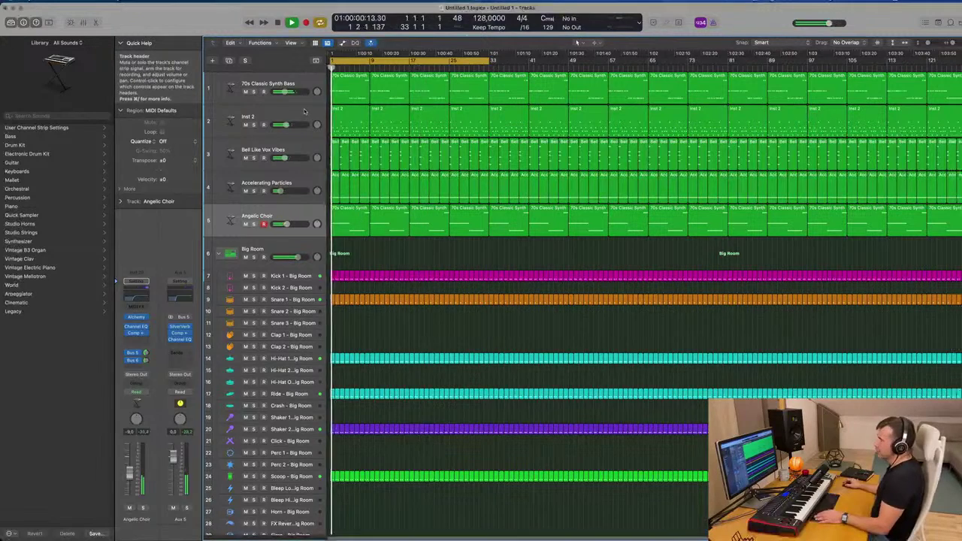
left_click(301, 115)
key("space")
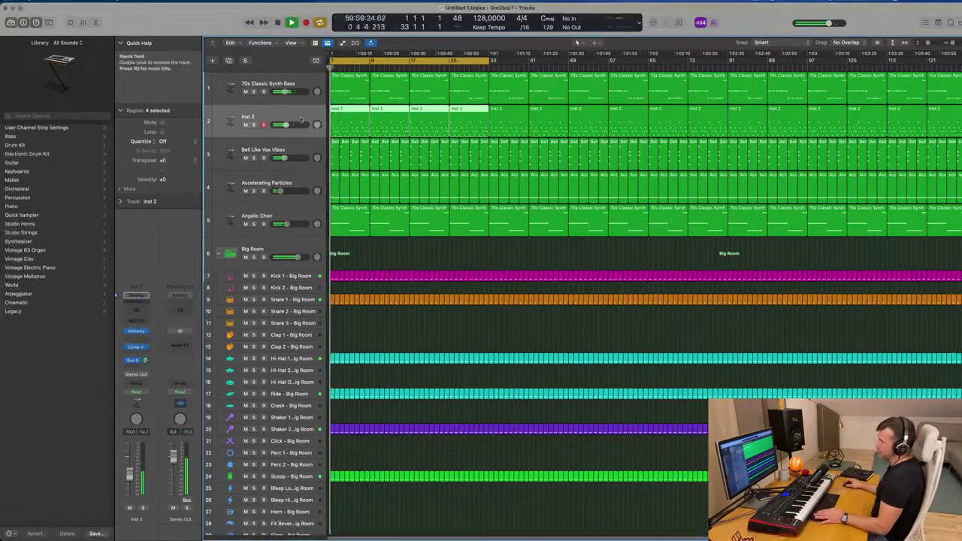
key("space")
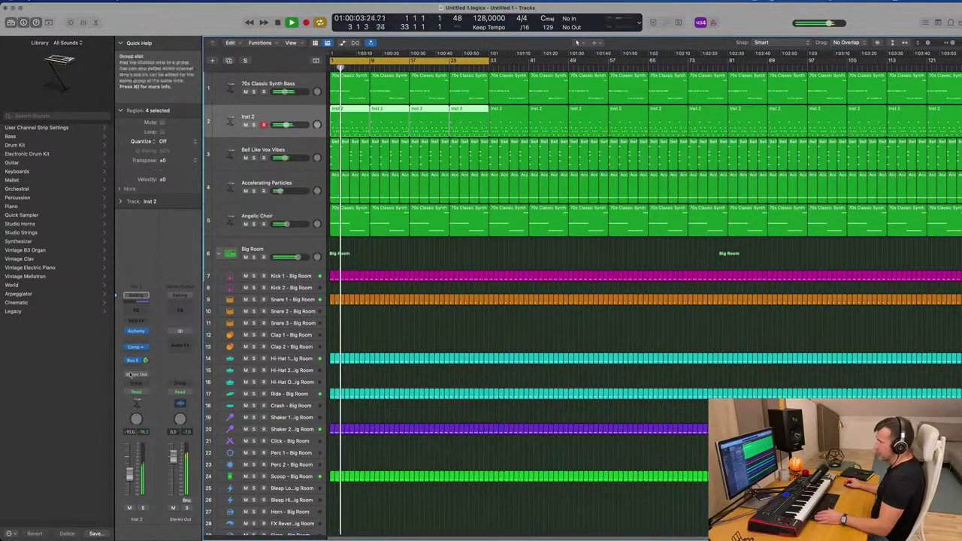
left_click(130, 509)
key("Return")
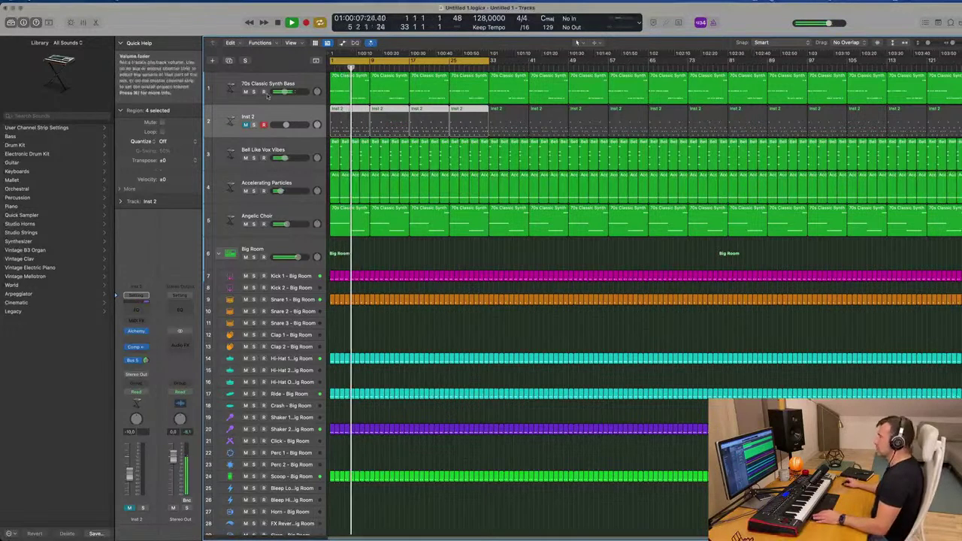
left_click(245, 92)
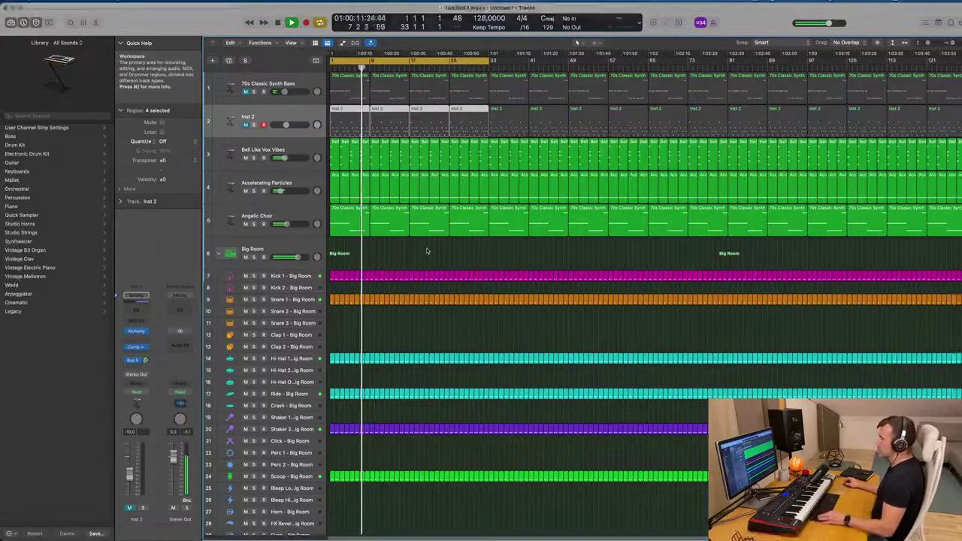
Duplicate the 70s Classic Synth Bass track and copy the first eight-bar Angelic Choir region onto the new track at bar 1
scroll(427, 251, "up", 3)
scroll(428, 249, "down", 3)
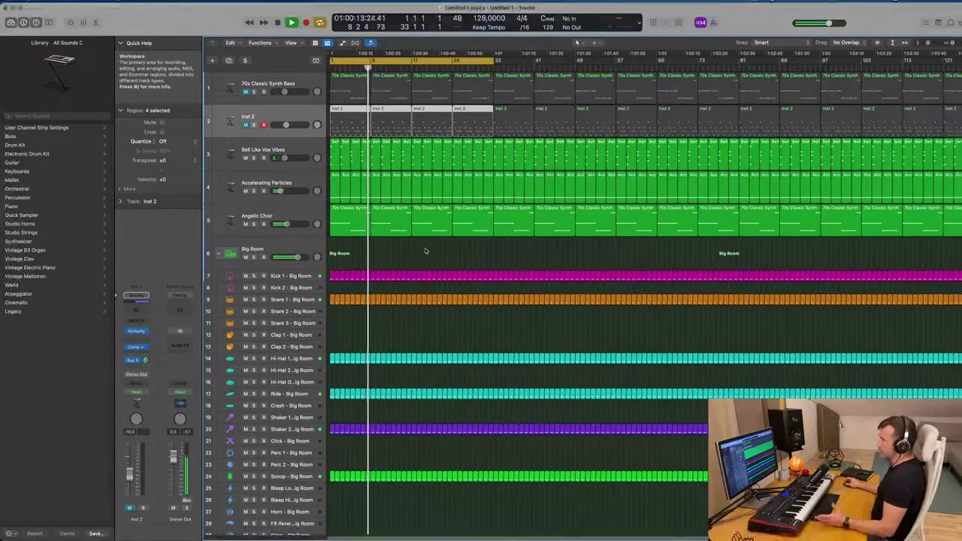
scroll(425, 251, "down", 1)
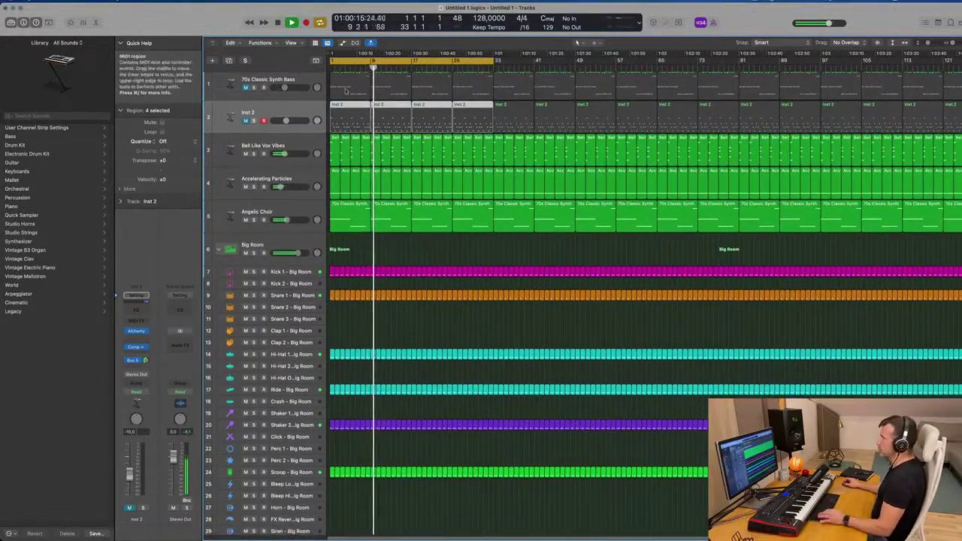
left_click(307, 96)
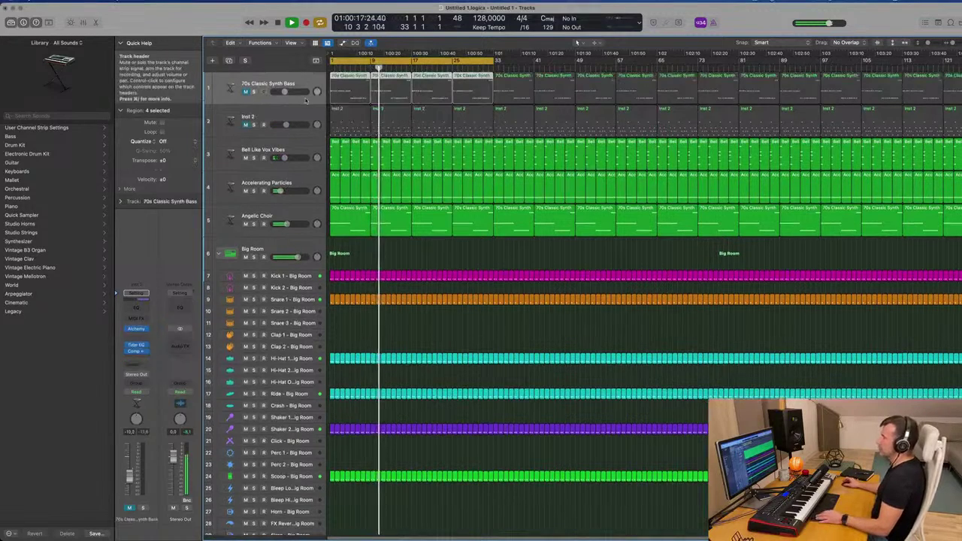
key("Return")
key("super+d")
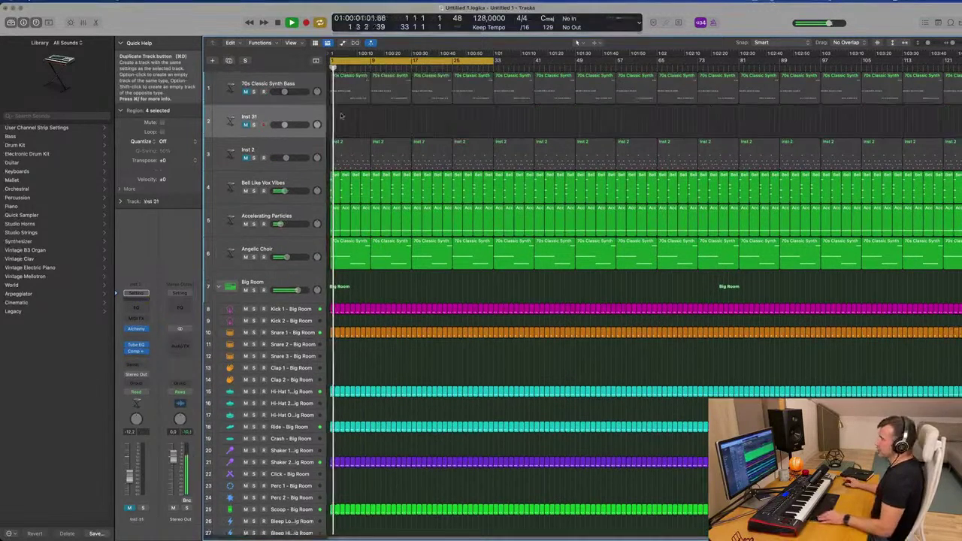
left_click_drag(354, 101, 354, 125)
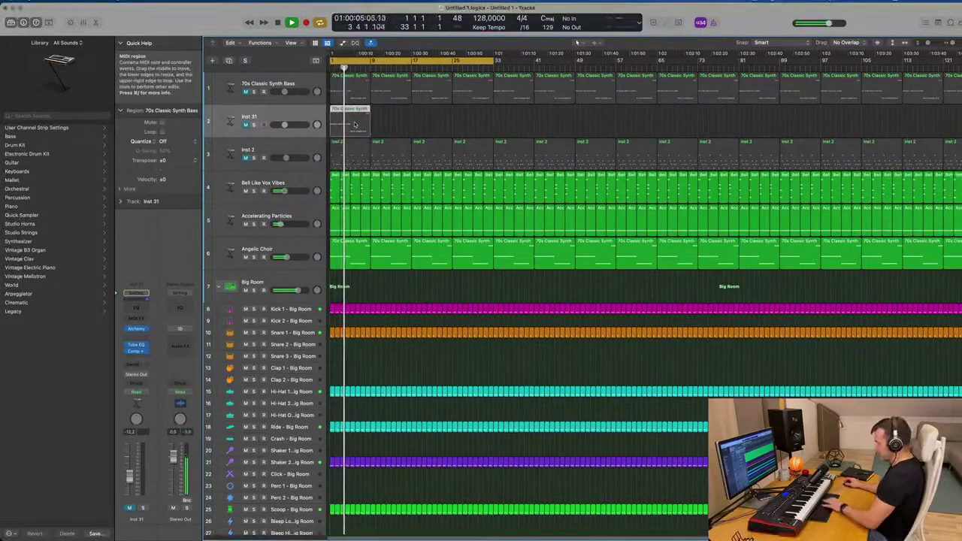
left_click_drag(347, 252, 333, 114)
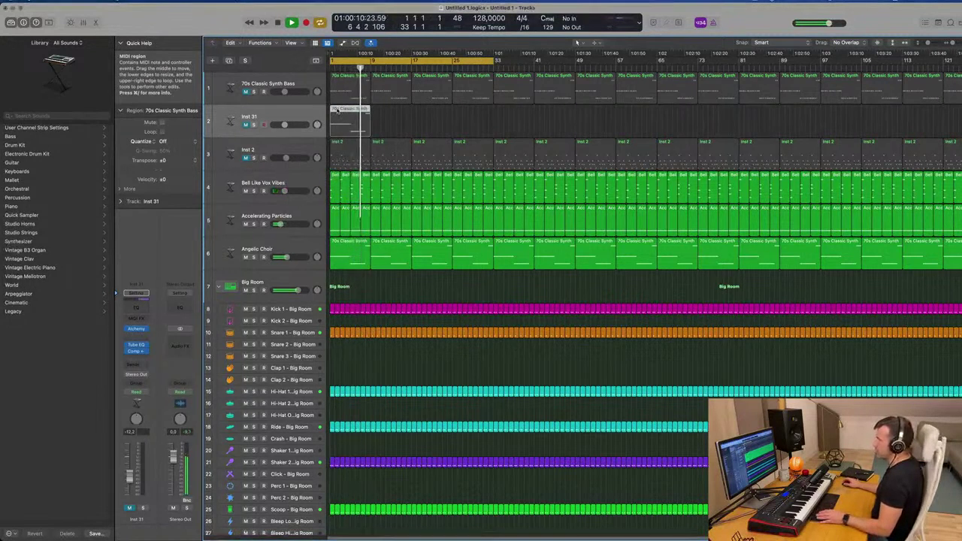
Transpose all notes in the copied region down one octave and unmute the new track
double_click(335, 113)
key("super+a")
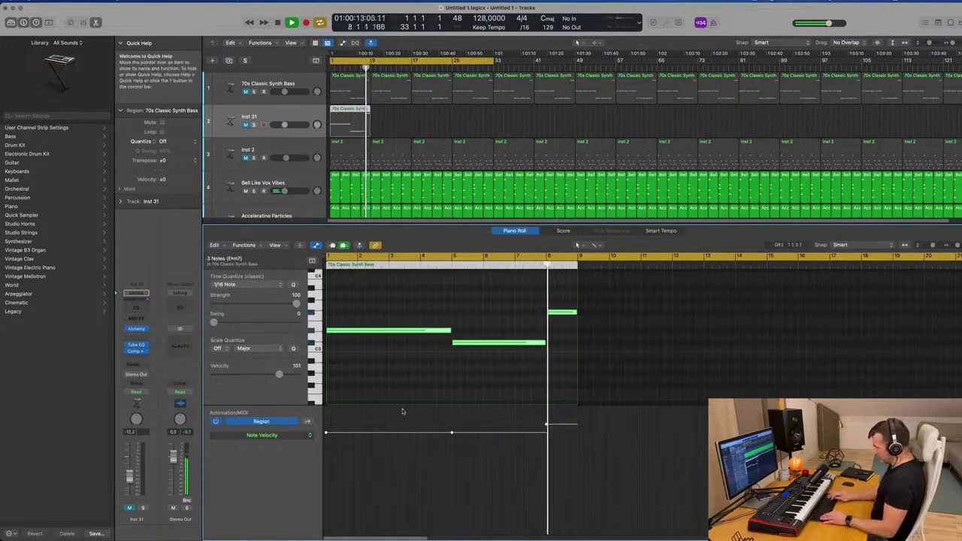
key("shift+alt+Down")
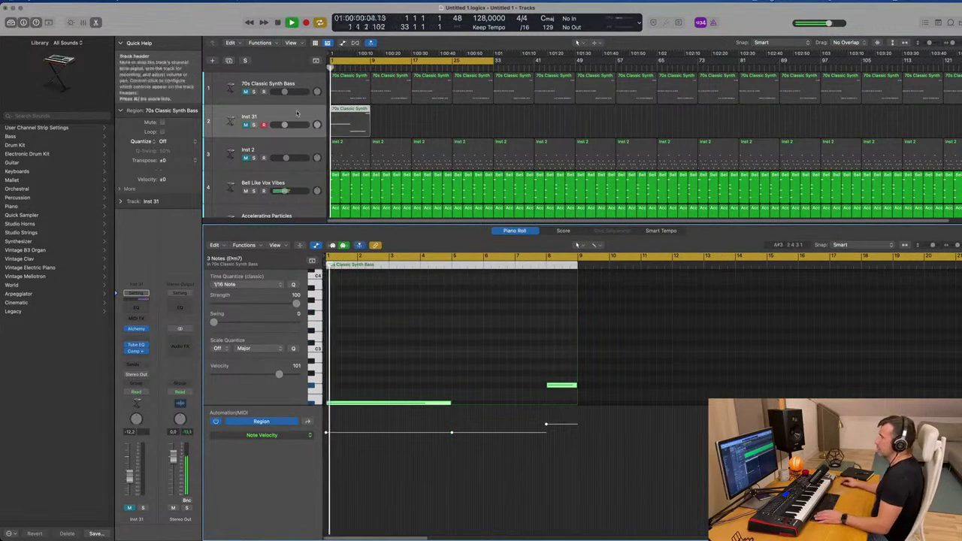
left_click(245, 125)
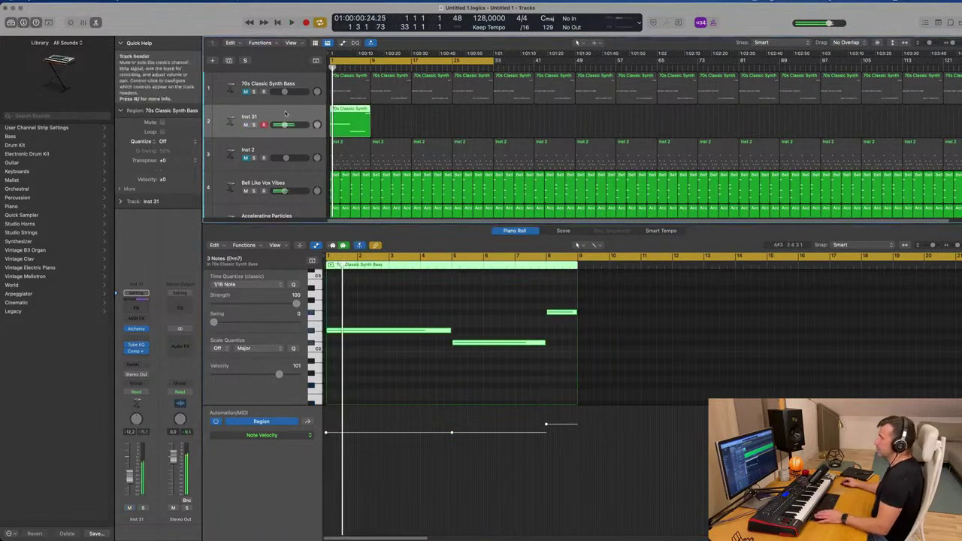
Search the duplicated track's Alchemy bass presets for "reese" and load Steam Reese
left_click(137, 329)
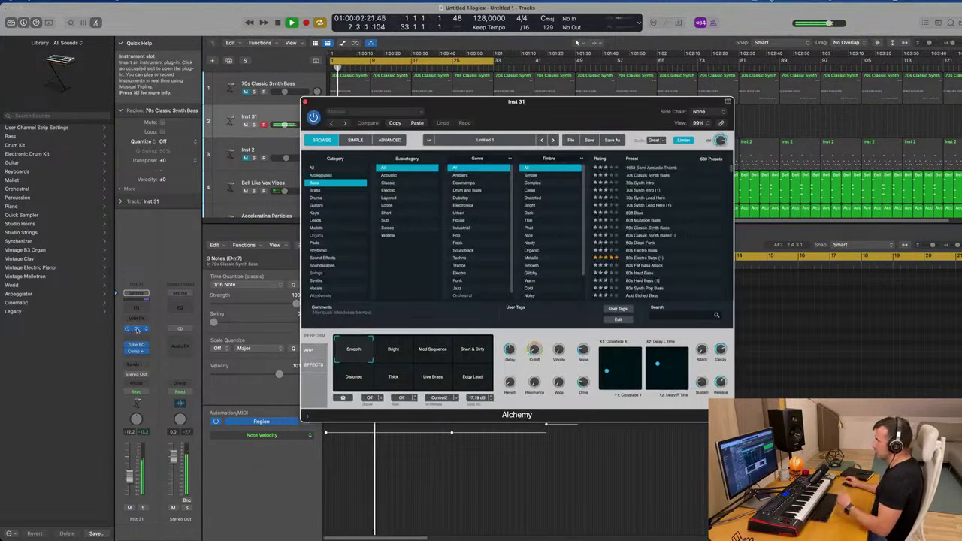
left_click_drag(575, 123, 653, 115)
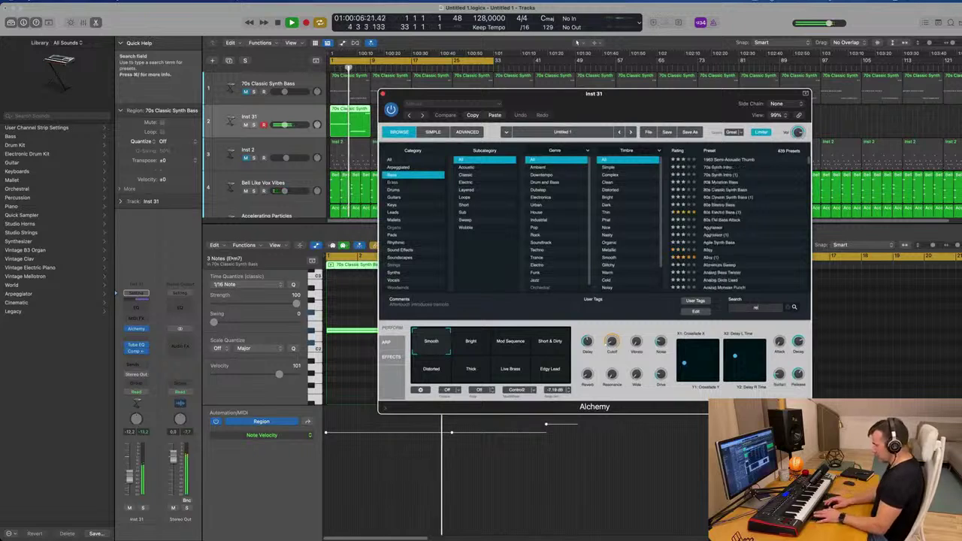
type("reese")
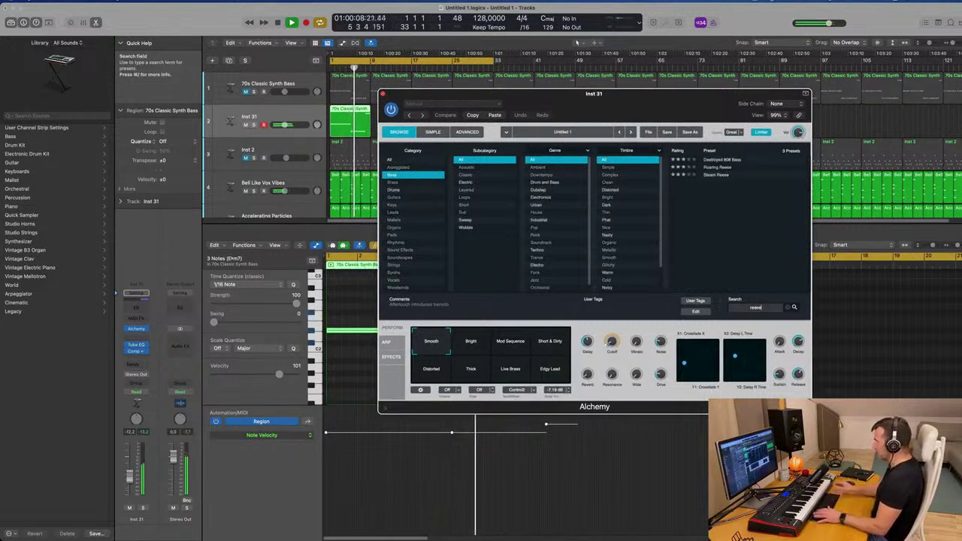
left_click(714, 175)
left_click_drag(586, 107, 759, 141)
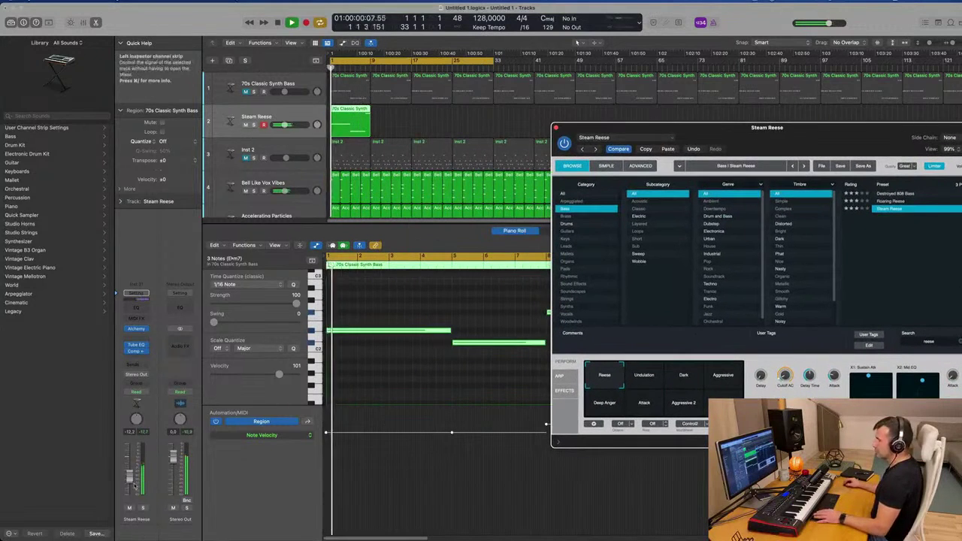
Audition the Roaring Reese preset against the loop and reload Steam Reese
left_click(278, 353)
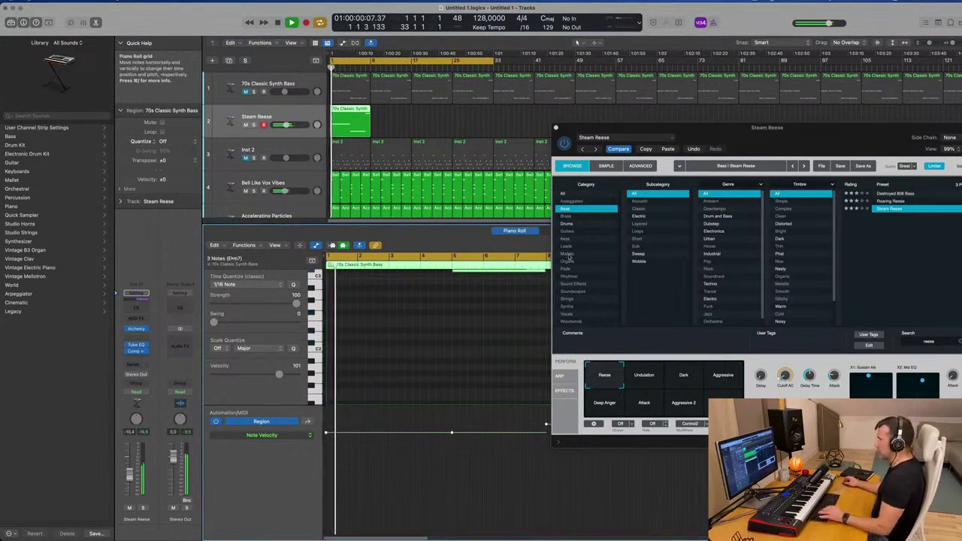
left_click_drag(740, 133, 609, 154)
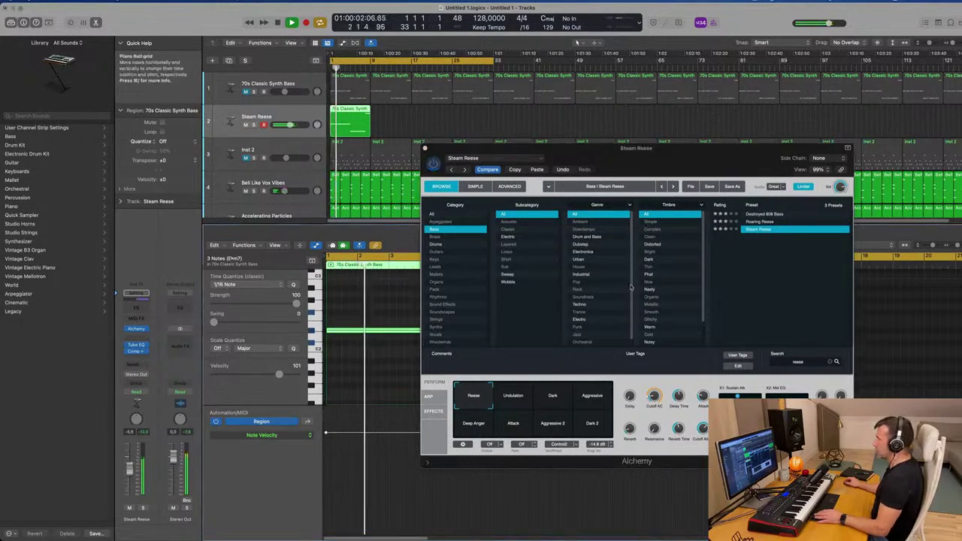
left_click(766, 223)
key("space")
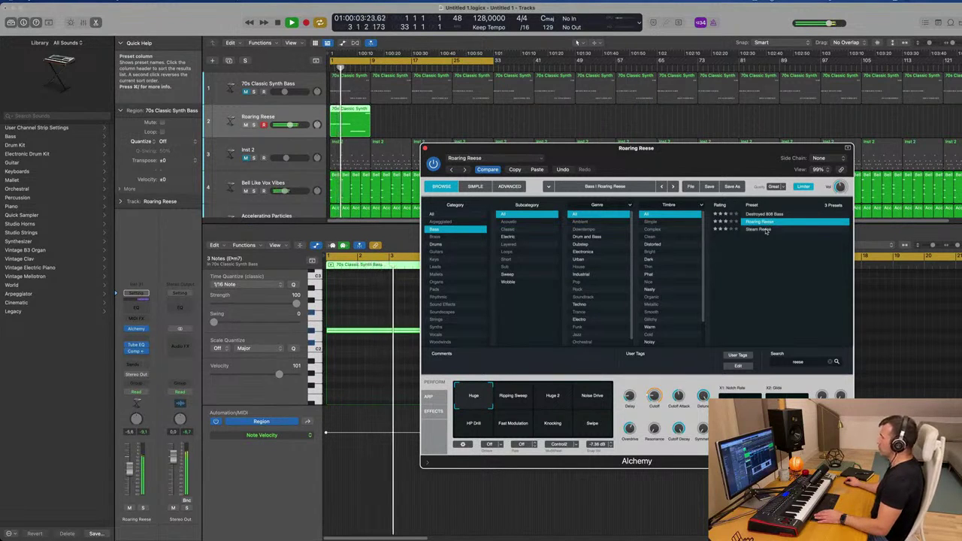
left_click(766, 230)
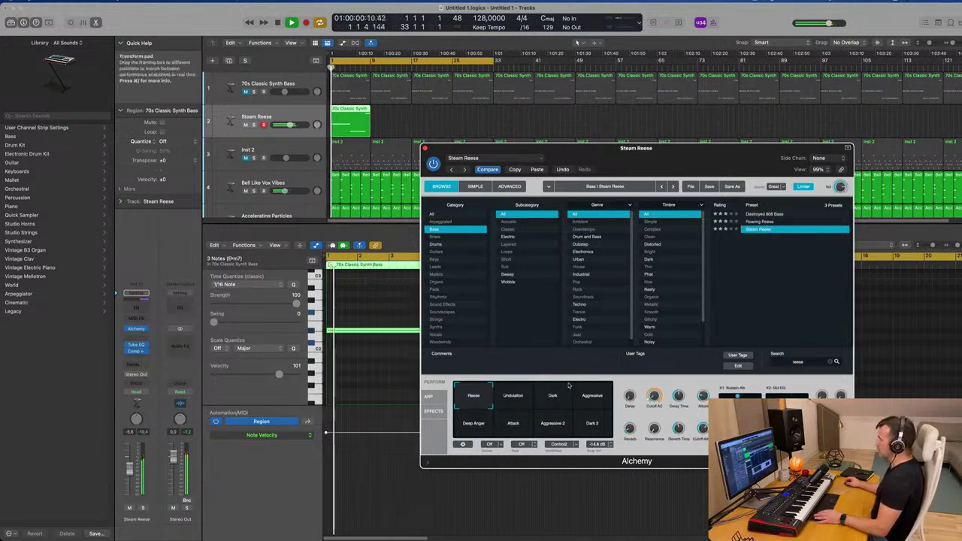
Audition Steam Reese's transform pad snapshots from Undulation through Dark 2 during playback and return to the Reese snapshot
left_click(525, 399)
left_click(552, 401)
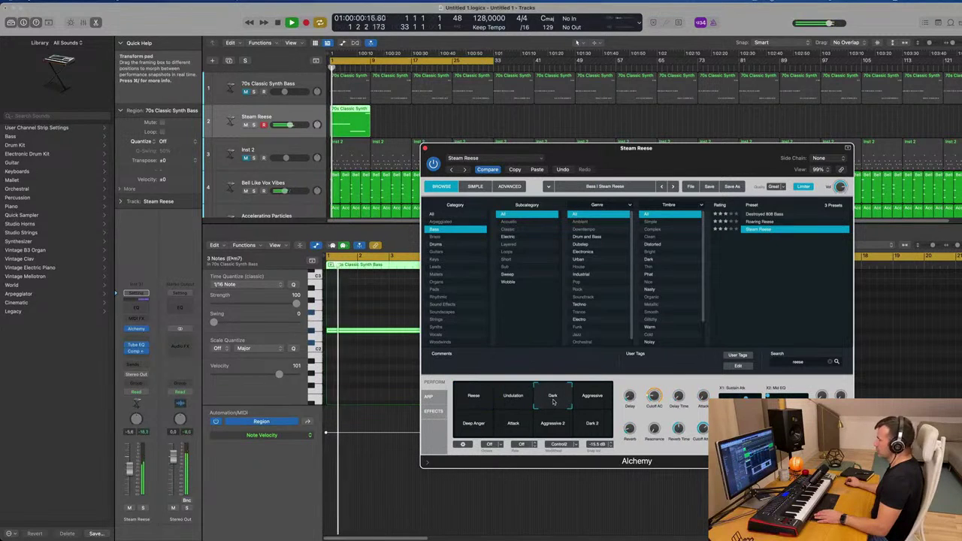
left_click(586, 398)
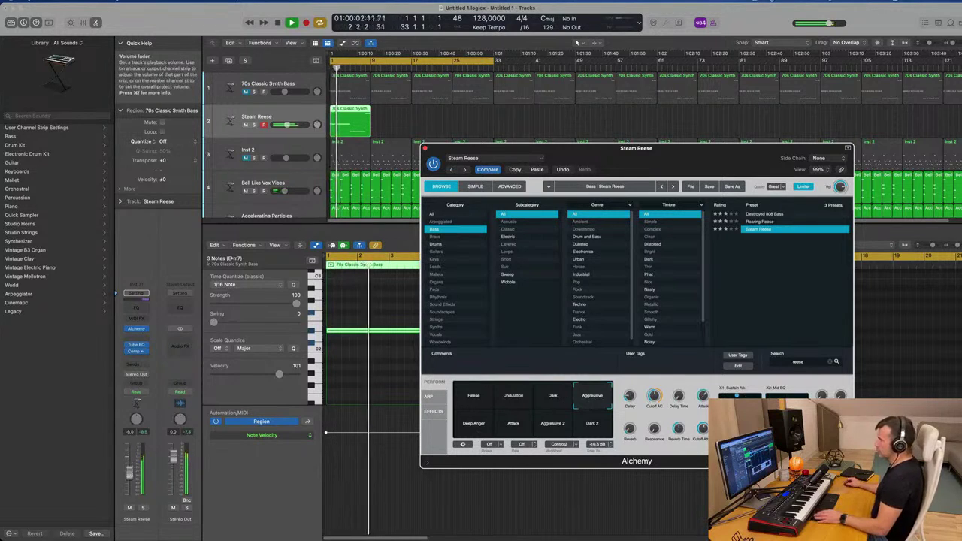
left_click(473, 423)
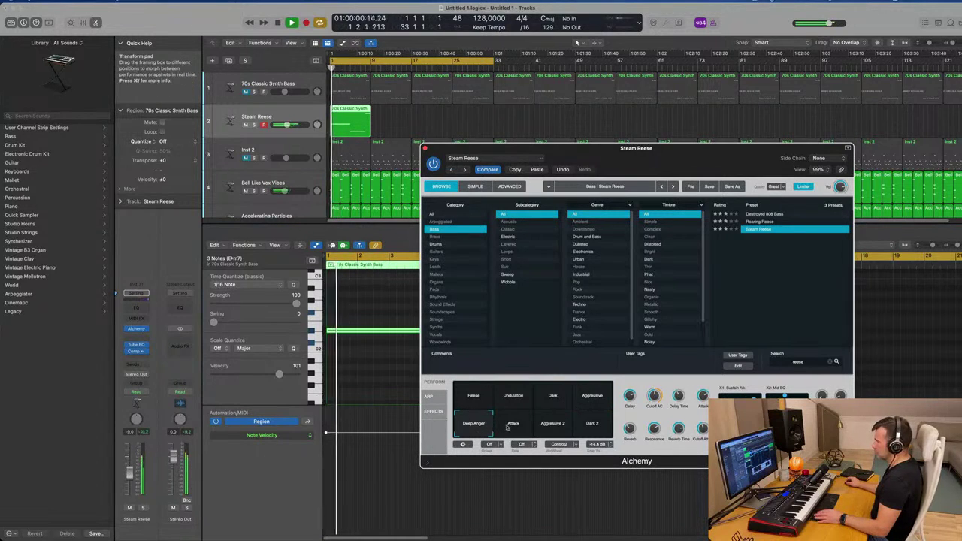
left_click(509, 428)
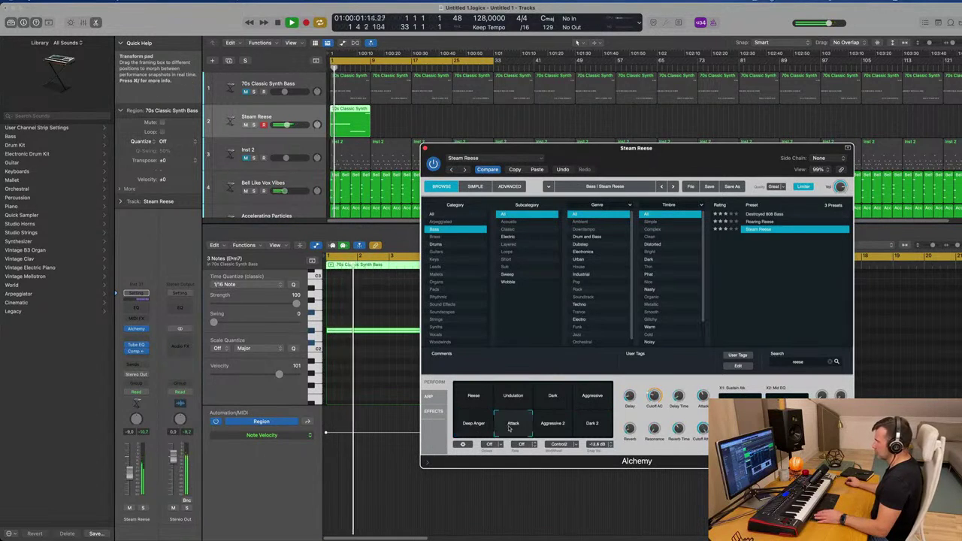
left_click(552, 425)
left_click(596, 425)
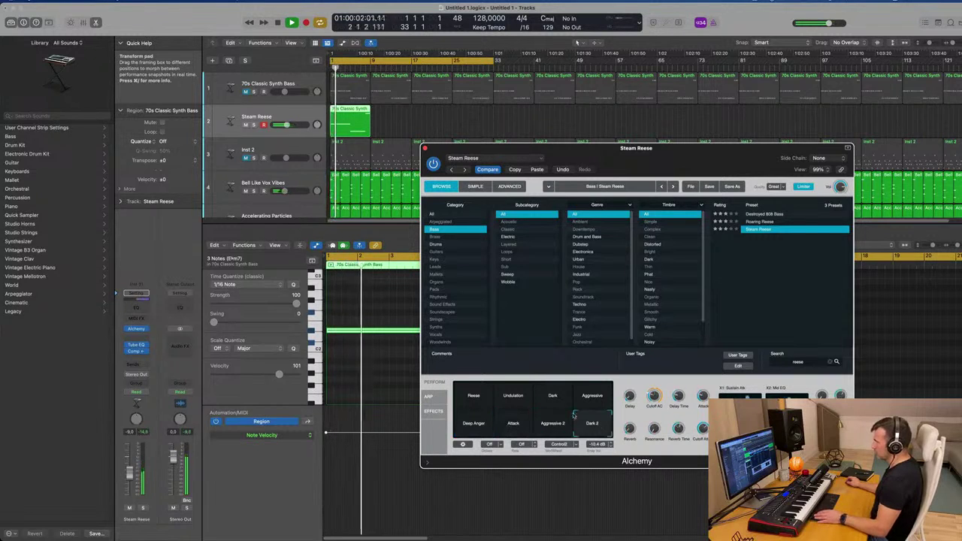
left_click(474, 399)
Close the Alchemy window and repeat the Steam Reese region three times to fill bars 1–33
left_click_drag(430, 152, 399, 172)
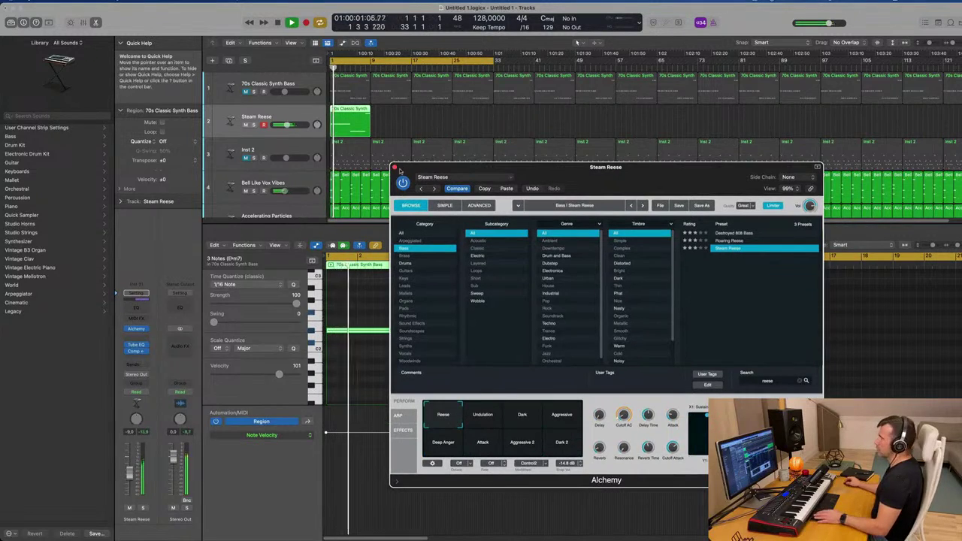
left_click(394, 167)
left_click(351, 133)
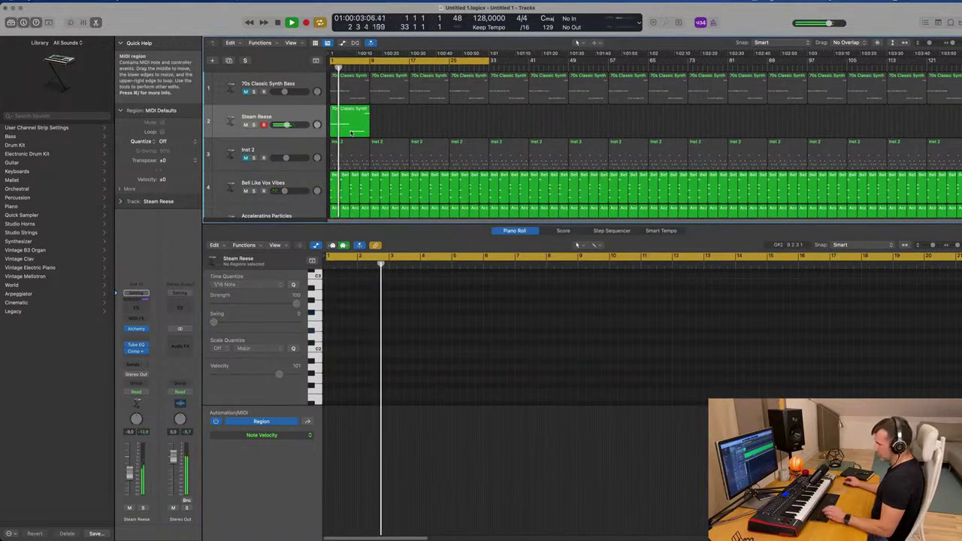
left_click_drag(408, 120, 334, 124)
key("super+r")
key("super+r")
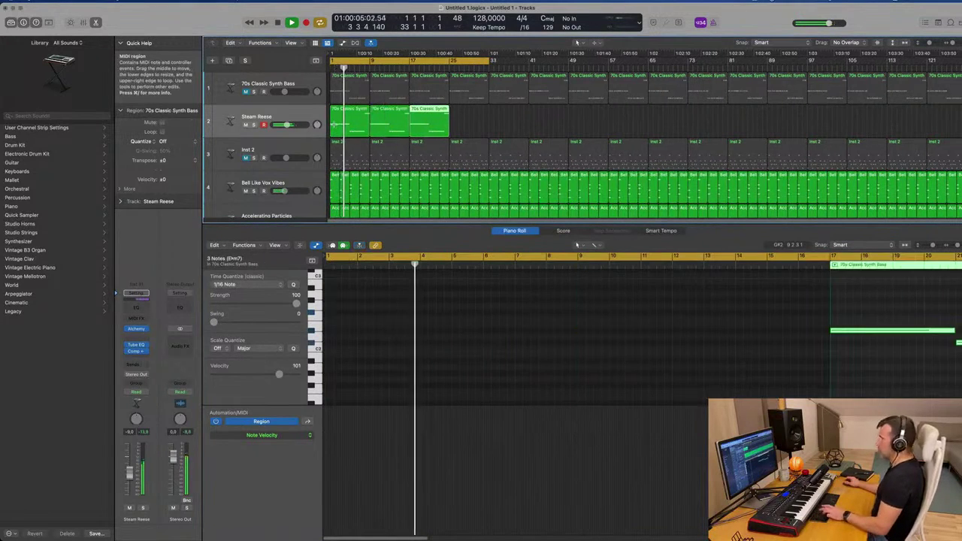
key("super+r")
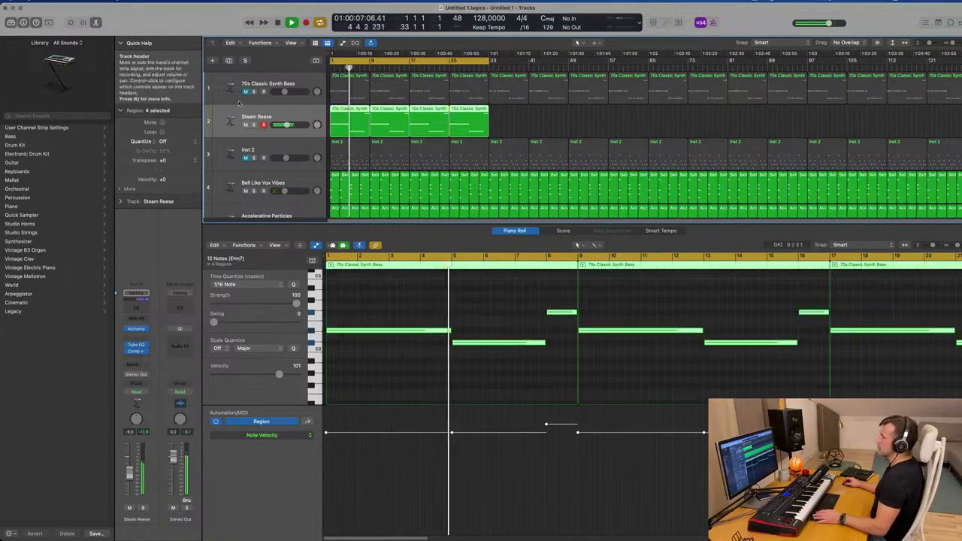
Unmute the 70s Classic Synth Bass and compare playback from bar 1 with Steam Reese muted and unmuted
left_click(253, 91)
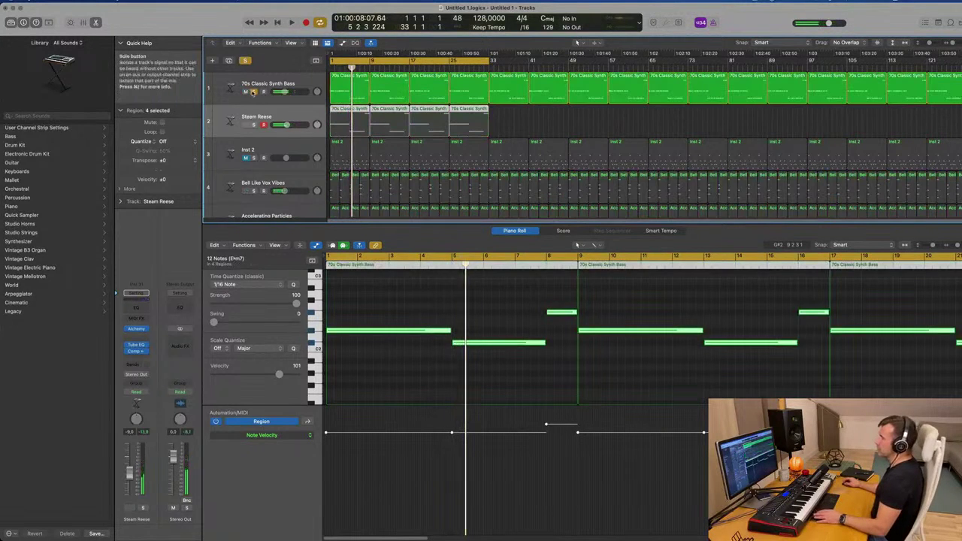
left_click(253, 91)
key("Return")
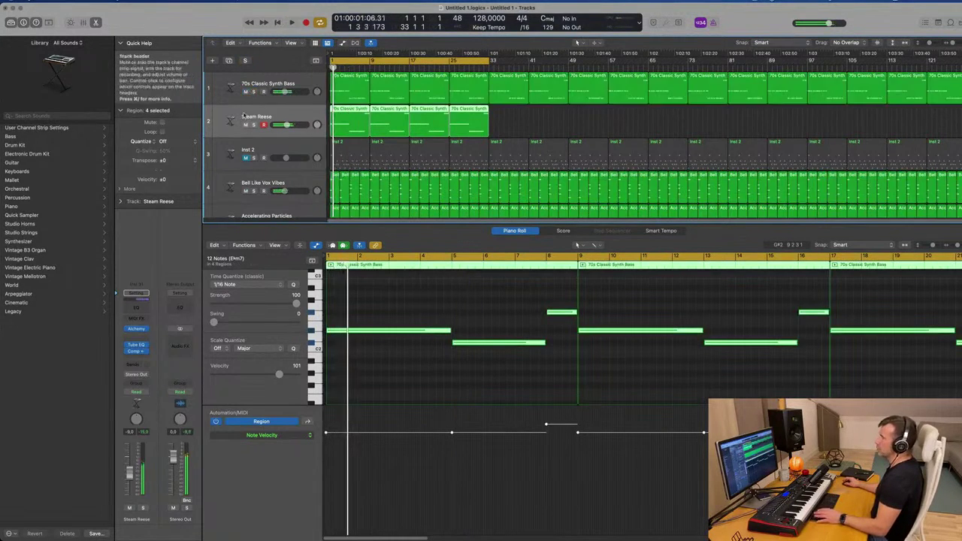
left_click(245, 124)
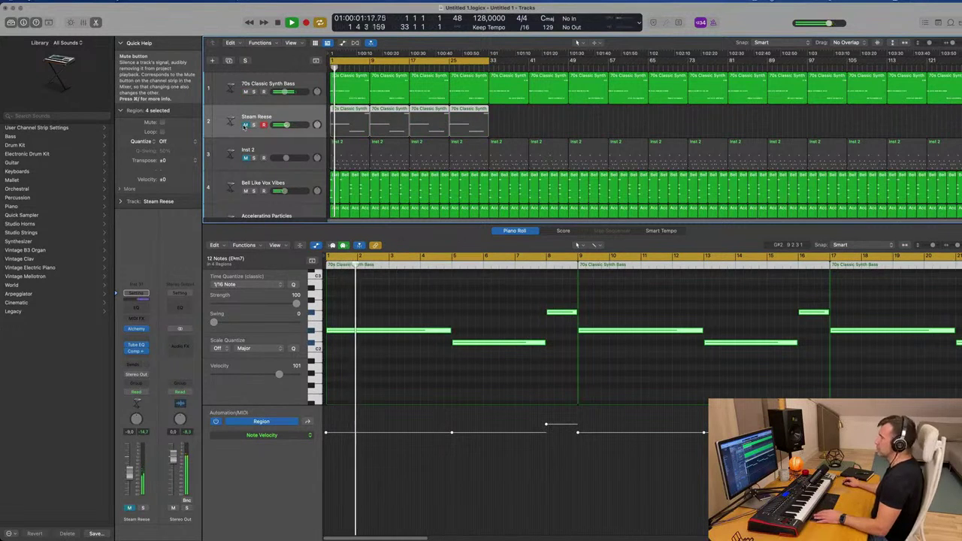
left_click(245, 125)
key("Return")
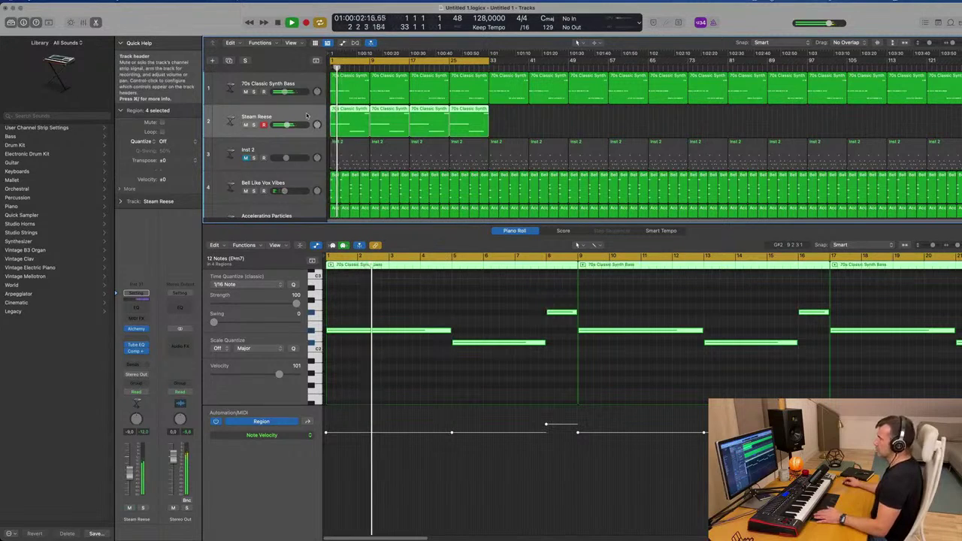
Mute the 70s Classic Synth Bass track and play from bar 1 with Steam Reese as the only bass
key("Return")
left_click(245, 125)
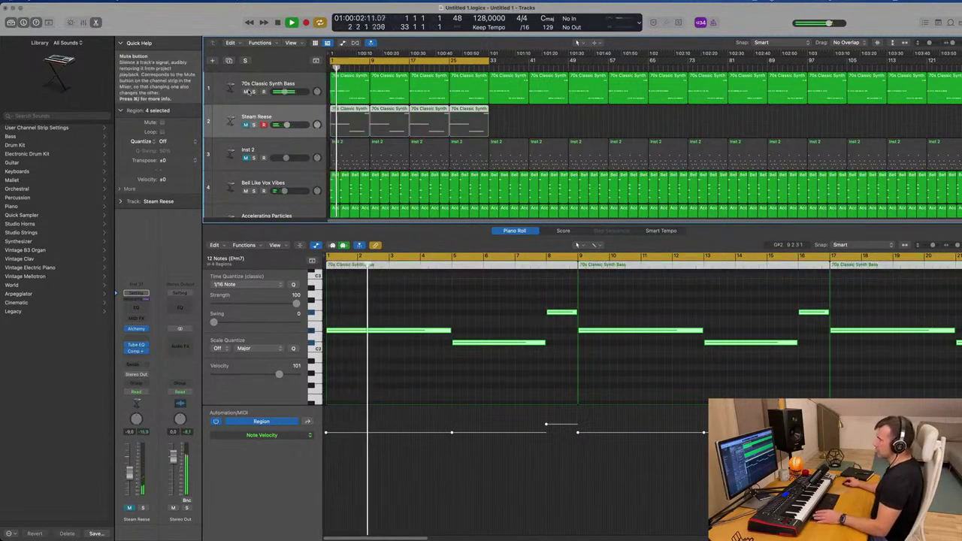
left_click(245, 91)
key("Return")
left_click(245, 125)
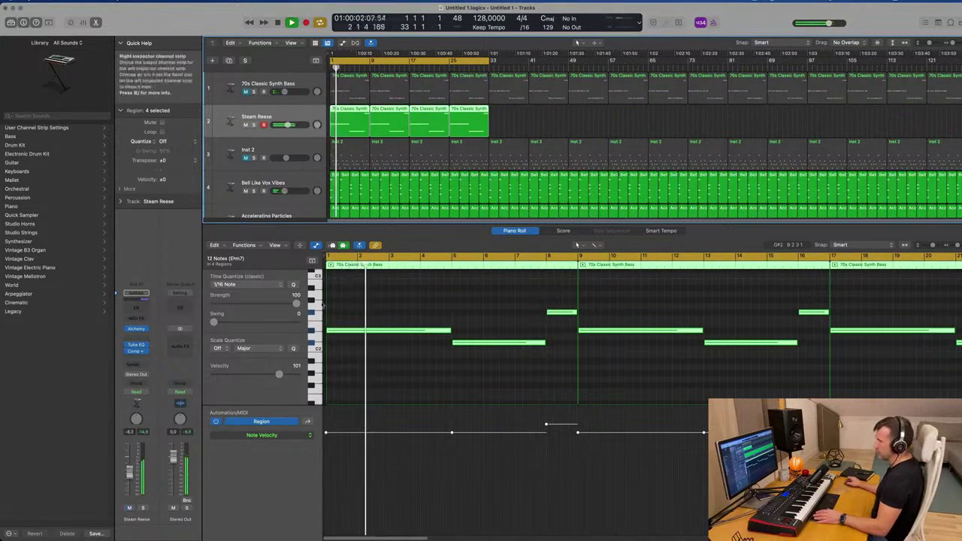
Mute the Accelerating Particles and Angelic Choir tracks and unmute Inst 2 during playback
scroll(342, 163, "down", 5)
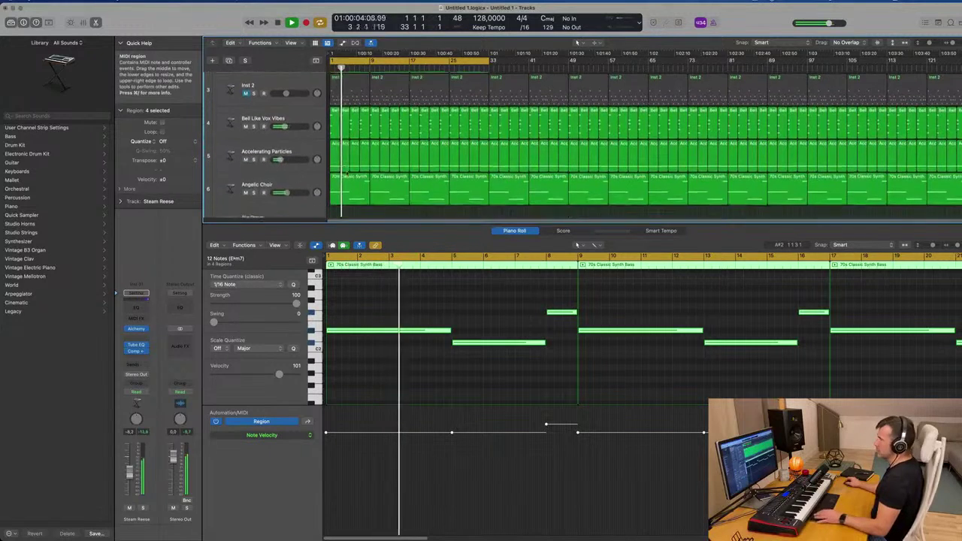
left_click(245, 141)
left_click(245, 173)
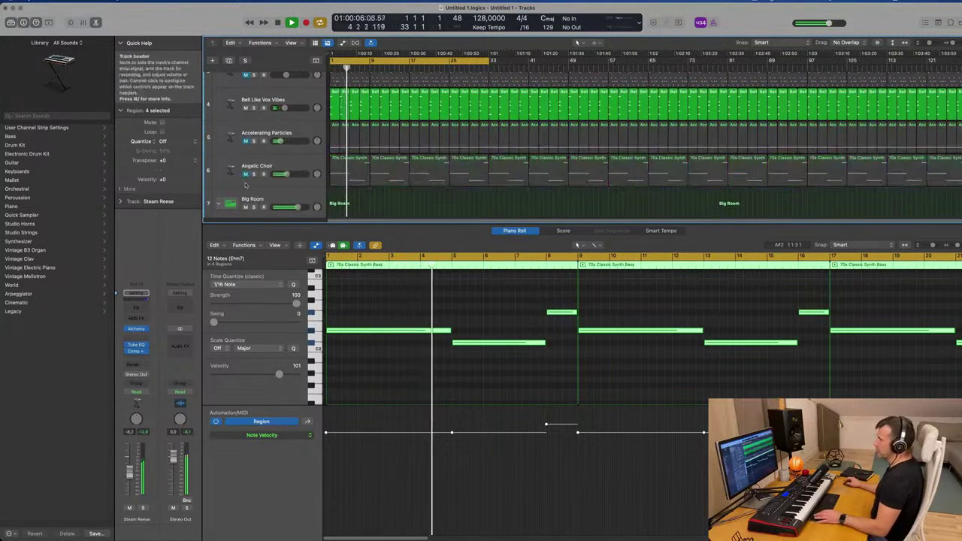
scroll(278, 165, "up", 5)
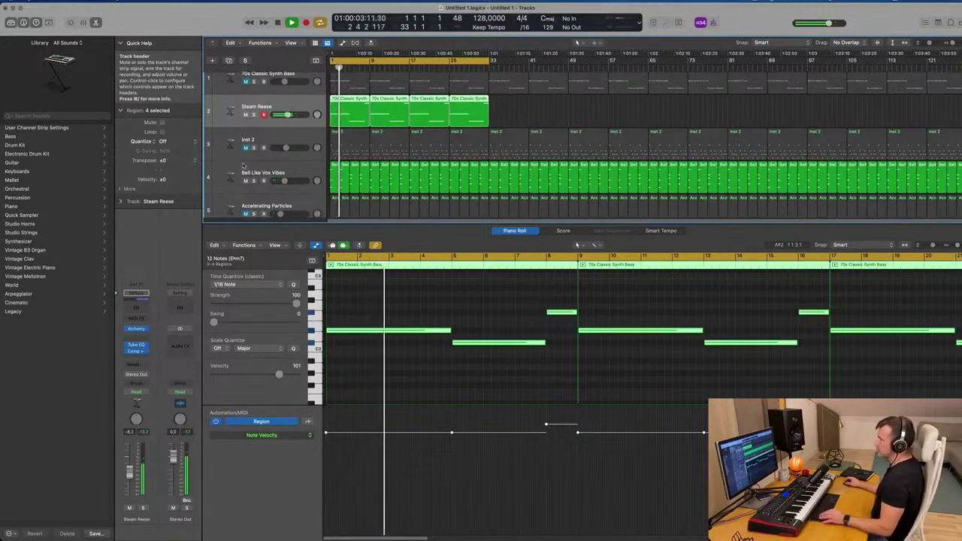
left_click(266, 146)
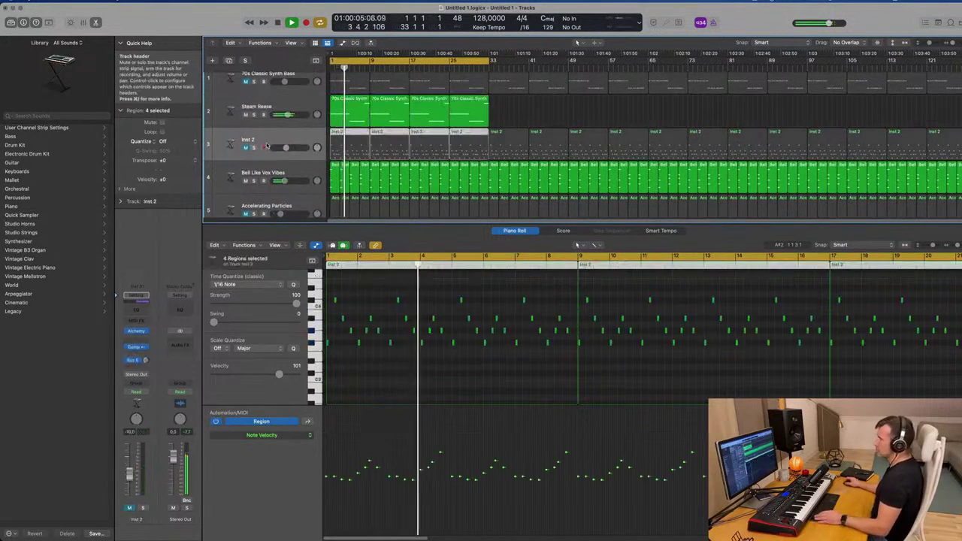
left_click(246, 147)
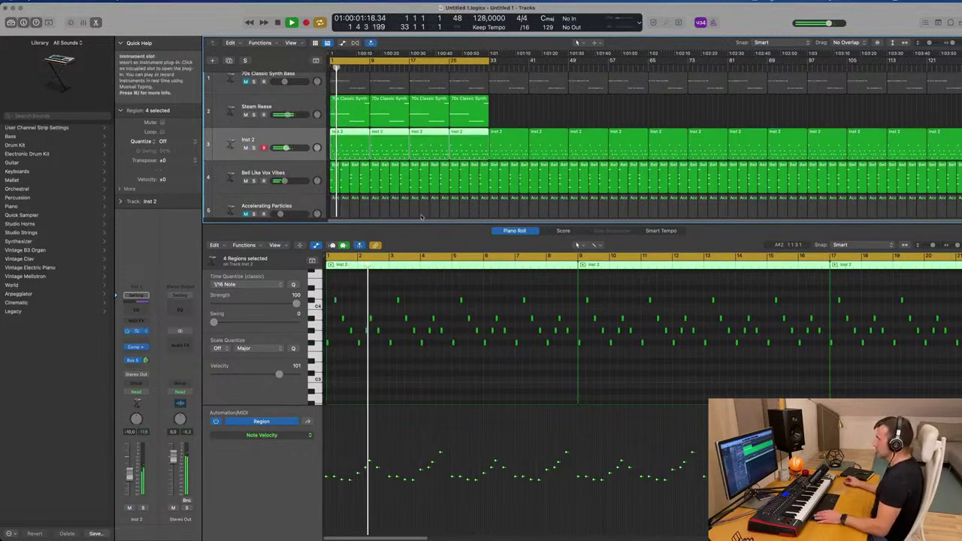
Switch Inst 2's automation to Touch, record a movement of Alchemy's Cutoff control and close the plug-in window
left_click(136, 331)
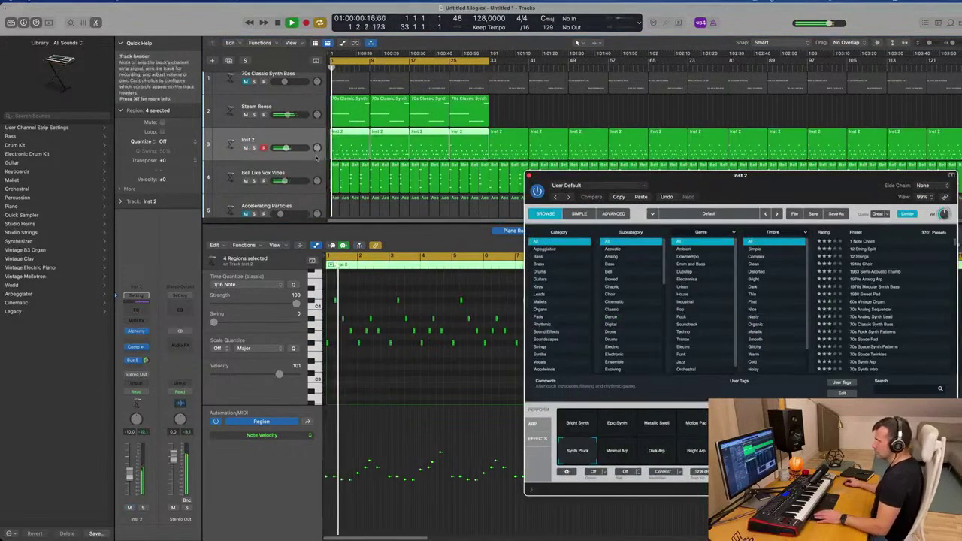
left_click(139, 392)
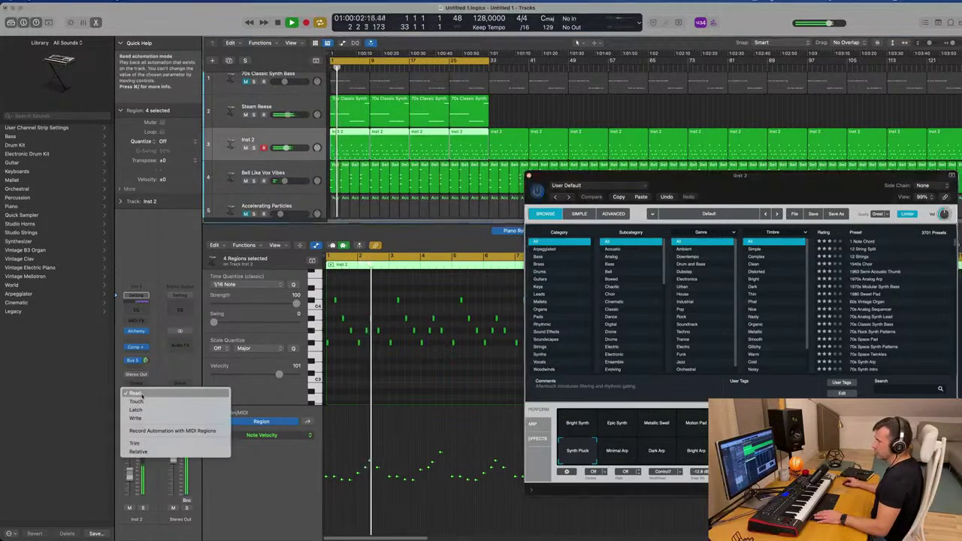
left_click(147, 406)
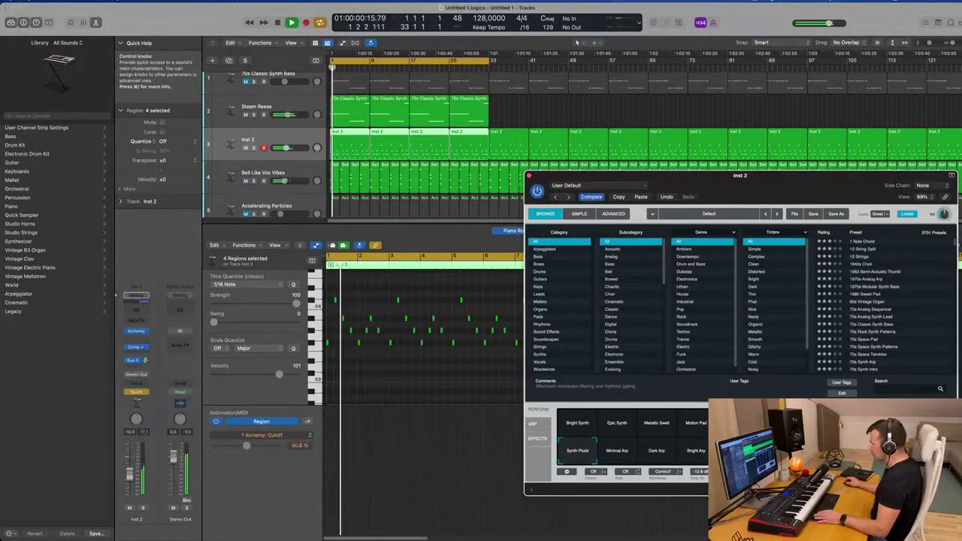
left_click(529, 175)
Enlarge the Inst 2 track and display its Alchemy Cutoff automation lane
left_click_drag(300, 165, 270, 190)
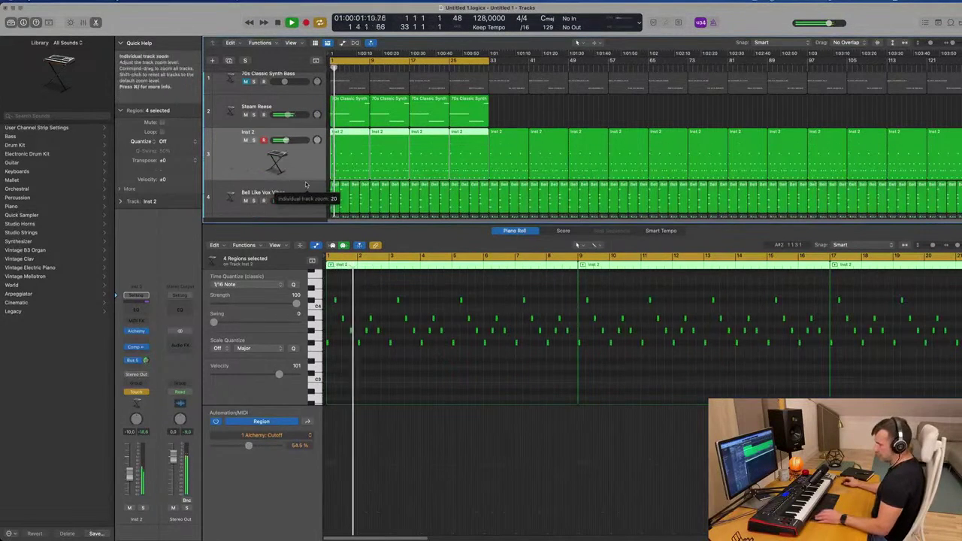
key("a")
left_click(283, 93)
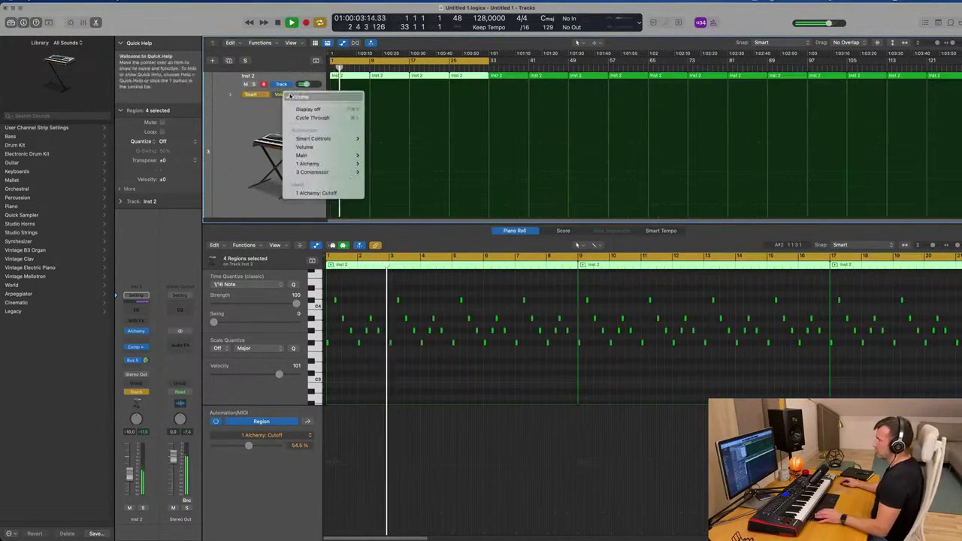
left_click(360, 135)
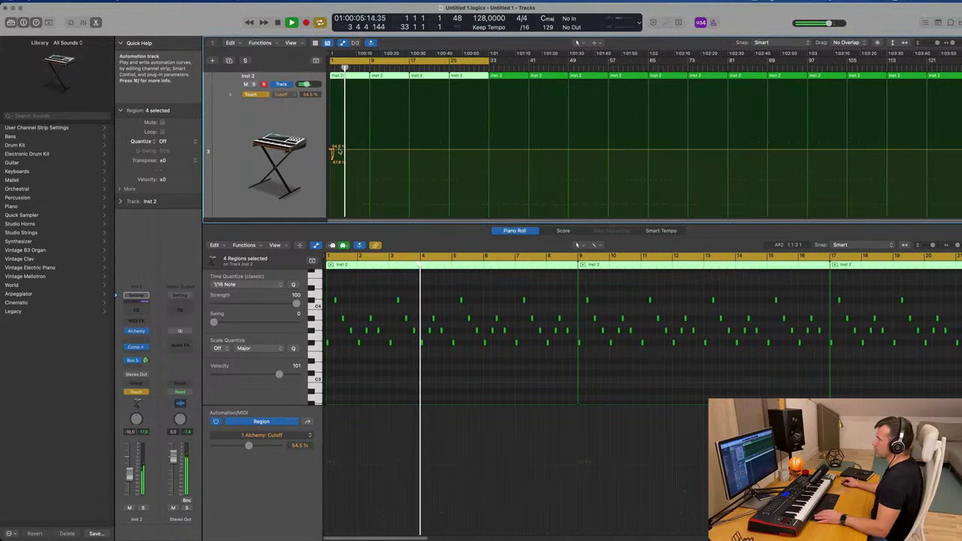
Replace the recorded Cutoff wiggle with a ramp from about 40.4% at bar 1 to 54.5% at bar 9, and return automation to Read
left_click(338, 151)
key("Return")
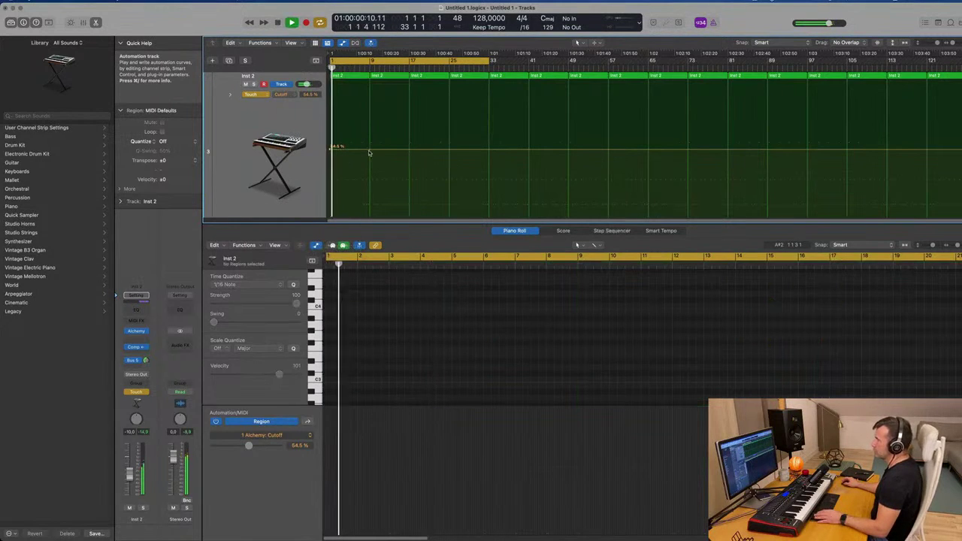
key("Return")
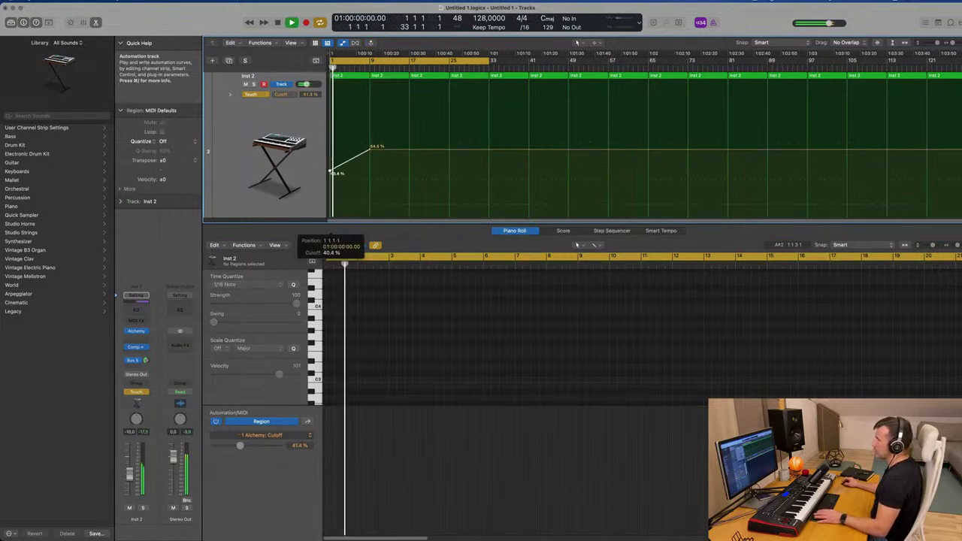
left_click(257, 94)
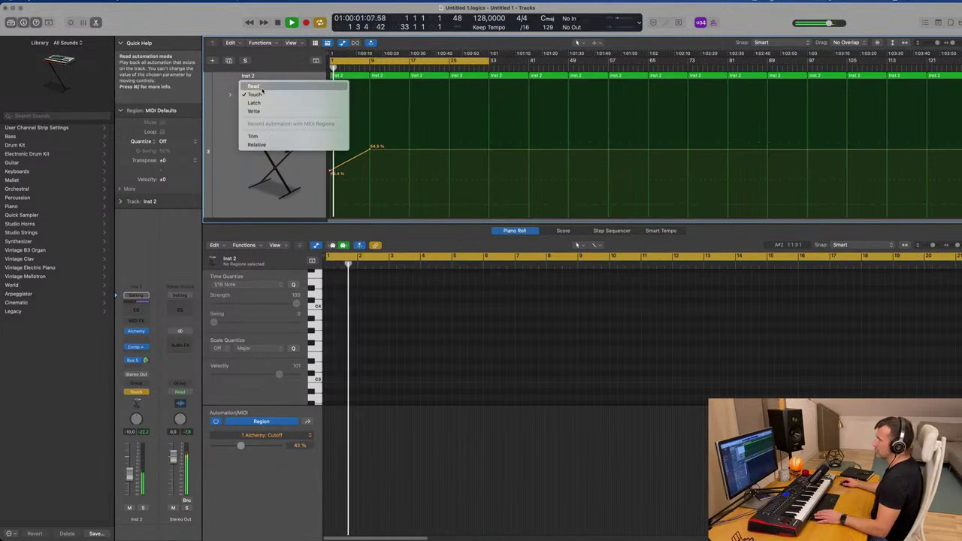
left_click(248, 86)
key("space")
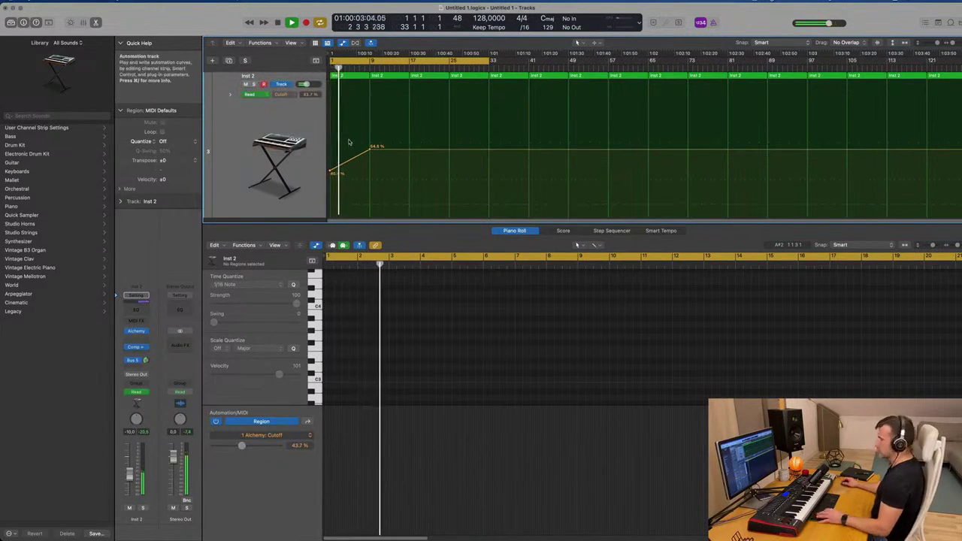
Hide the Piano Roll and show Inst 2's Cutoff automation in a taller lane
key("x")
key("x")
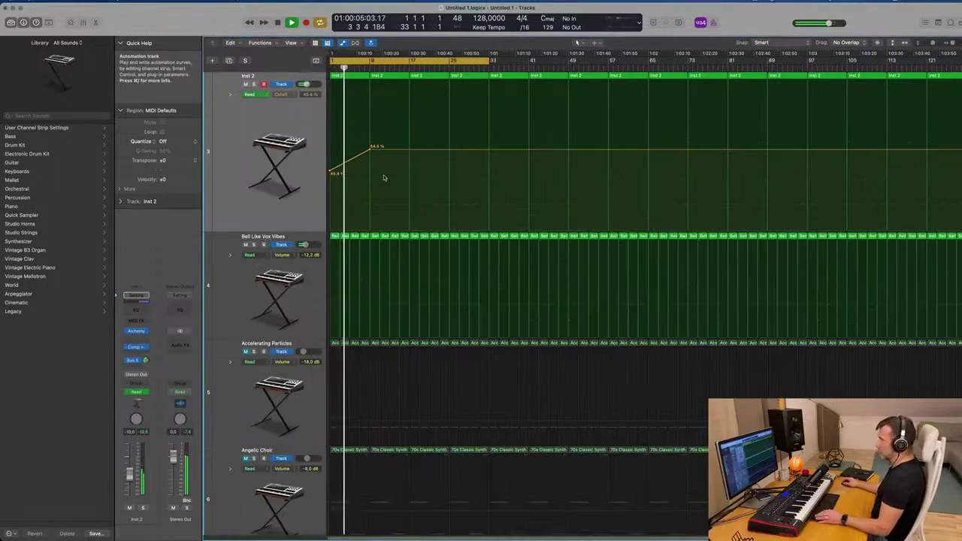
key("z")
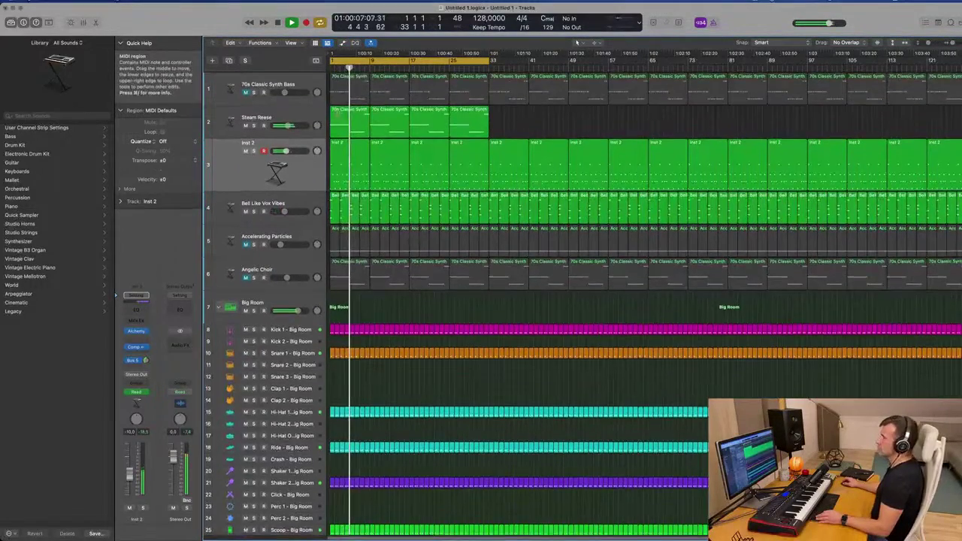
key("ctrl+z")
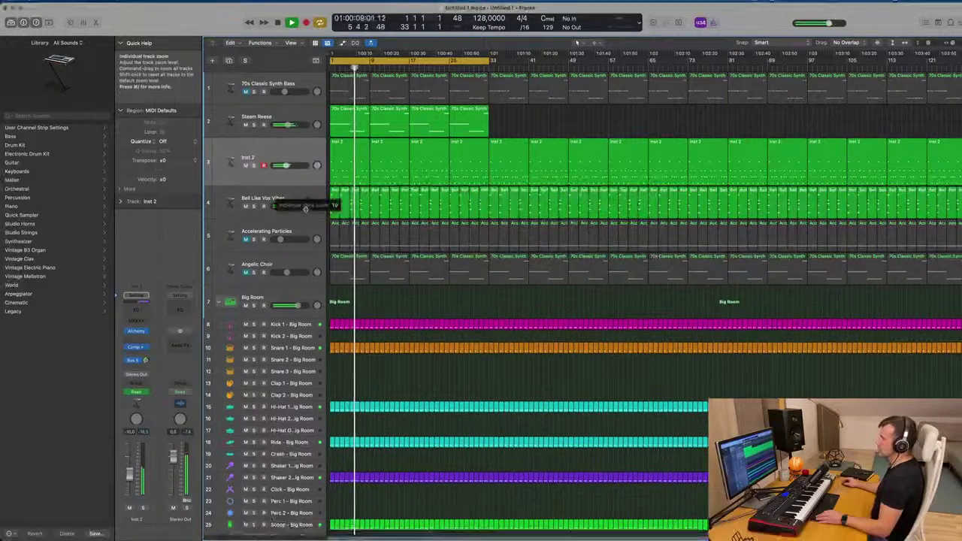
key("a")
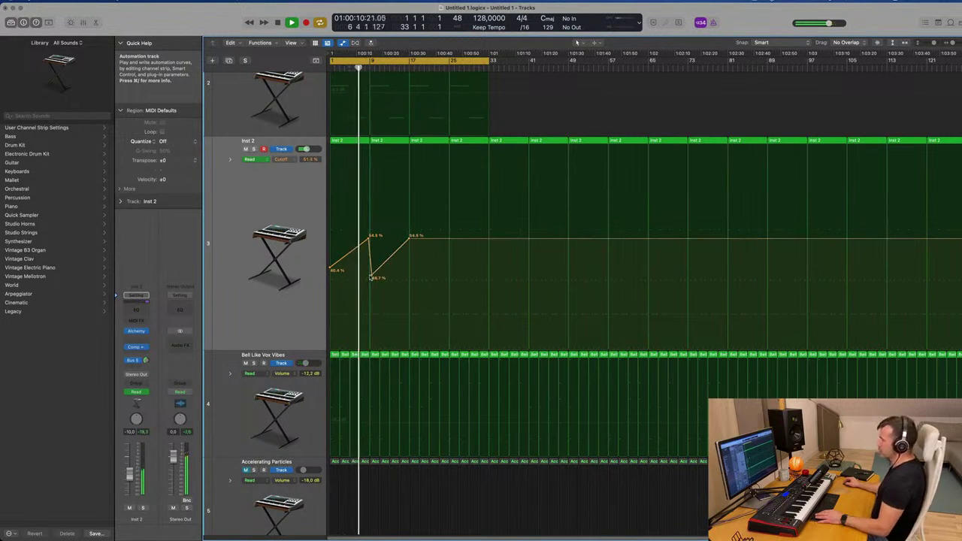
Shape a sawtooth Cutoff curve dropping to about 36.7%, 33% and 27.7% at bars 9, 17 and 25, rising to about 54.5% each time
left_click_drag(373, 278, 369, 278)
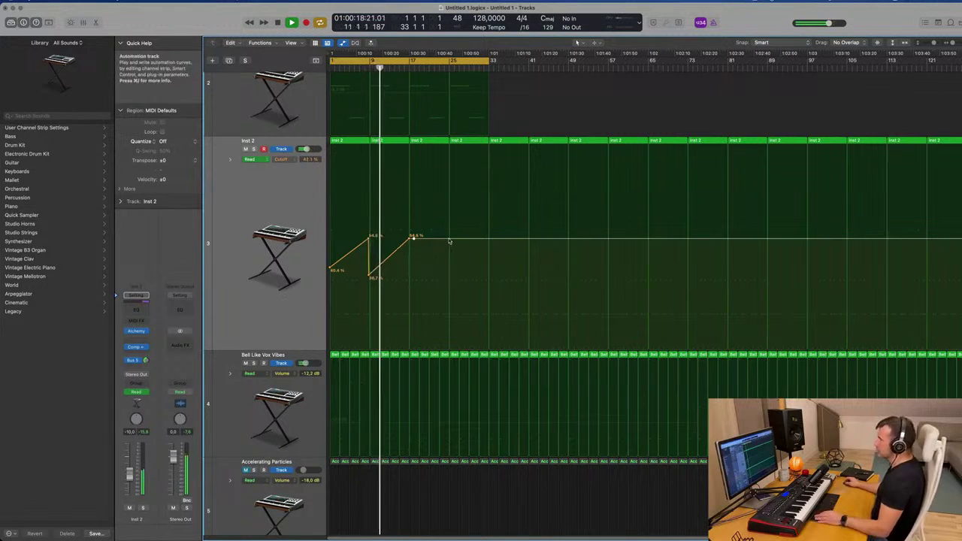
left_click_drag(413, 239, 415, 282)
left_click(490, 239)
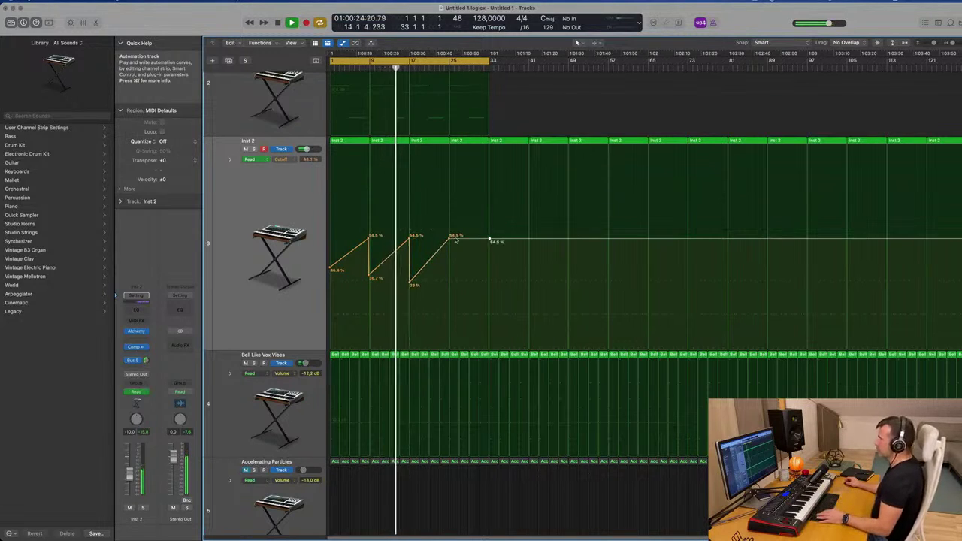
left_click_drag(454, 239, 455, 296)
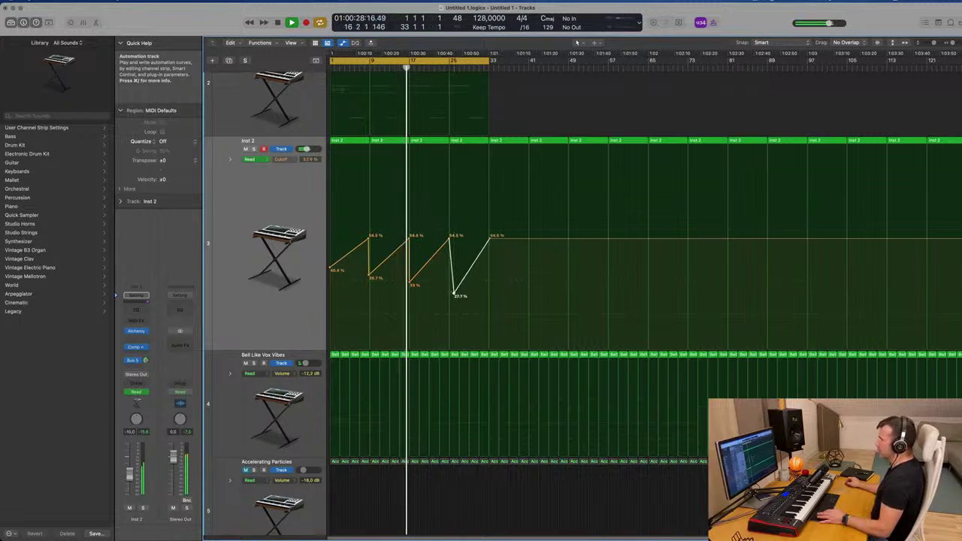
Open Steam Reese's Alchemy instrument and adjust its Cutoff AC knob during playback
scroll(443, 152, "up", 3)
scroll(443, 153, "up", 1)
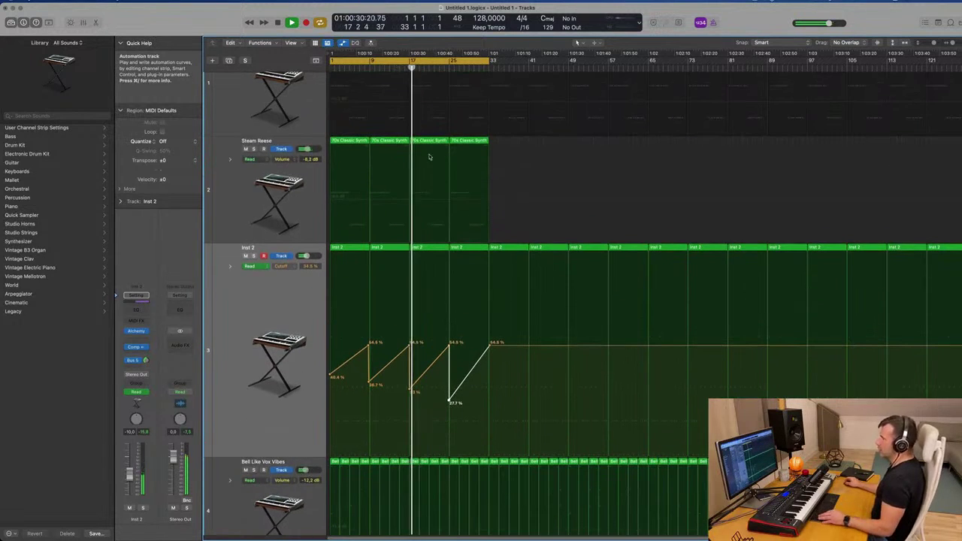
left_click(278, 197)
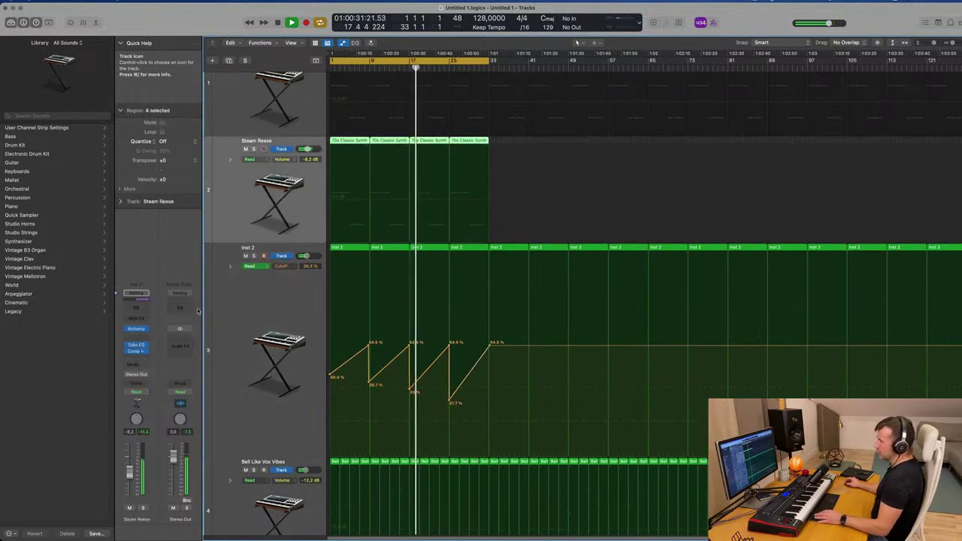
left_click(136, 329)
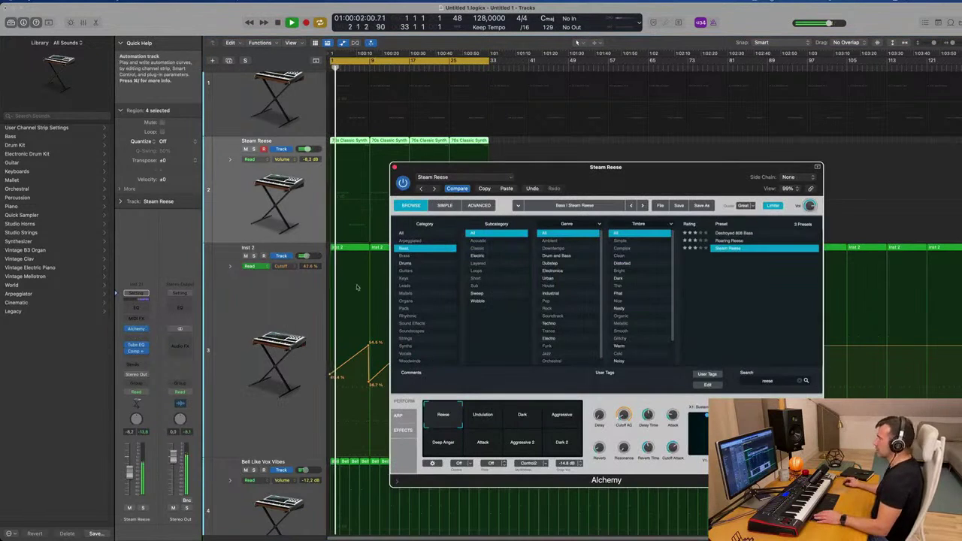
left_click_drag(624, 402, 640, 361)
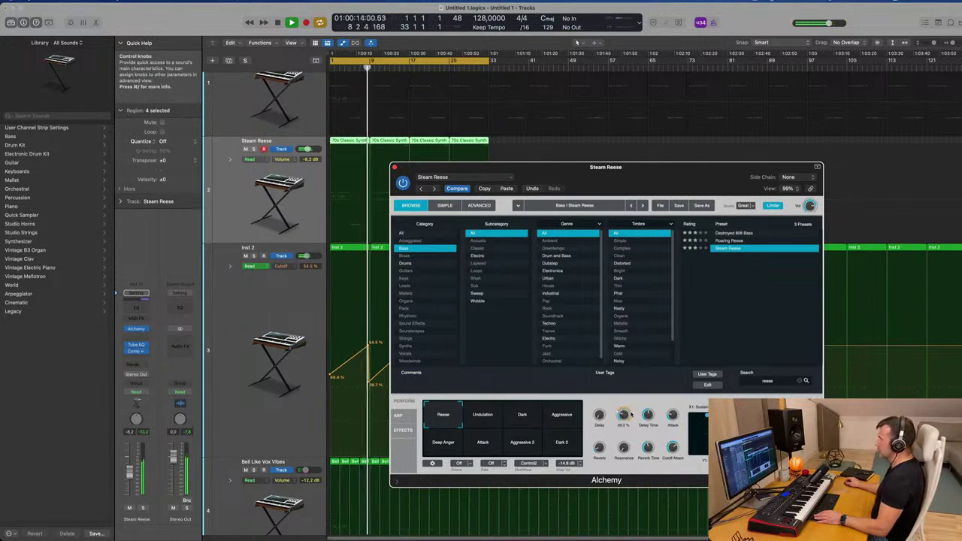
Lower the Steam Reese track's volume to about -8.6 dB and close its Alchemy window
left_click_drag(578, 186, 602, 147)
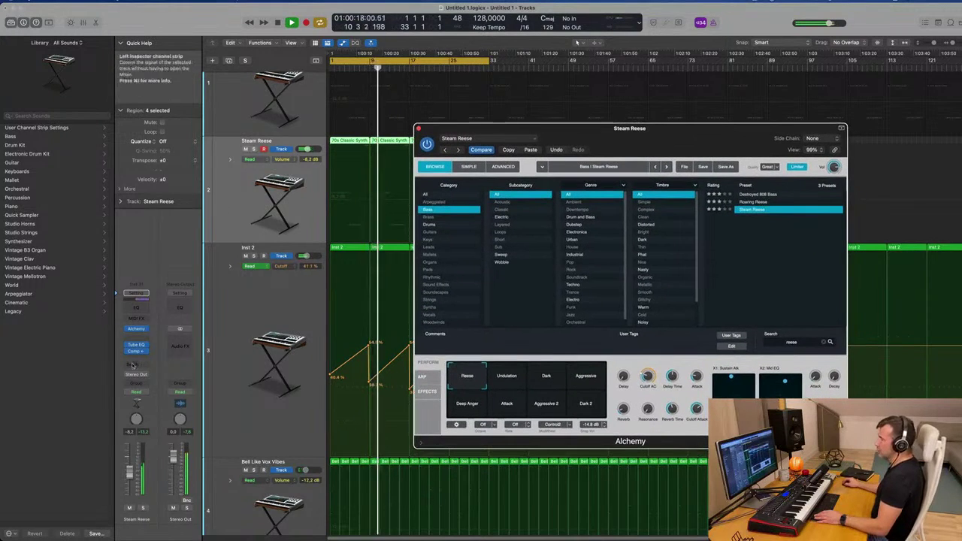
left_click(236, 207)
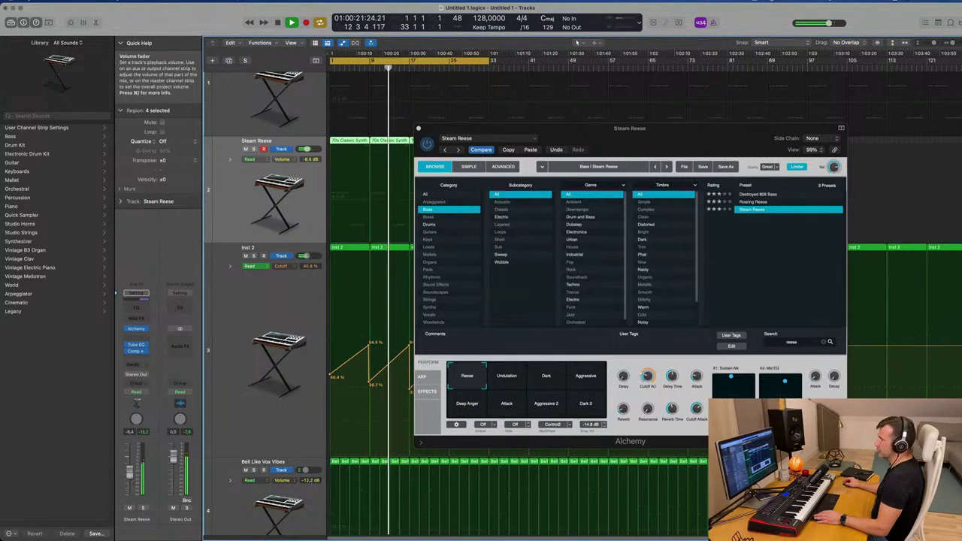
left_click(419, 128)
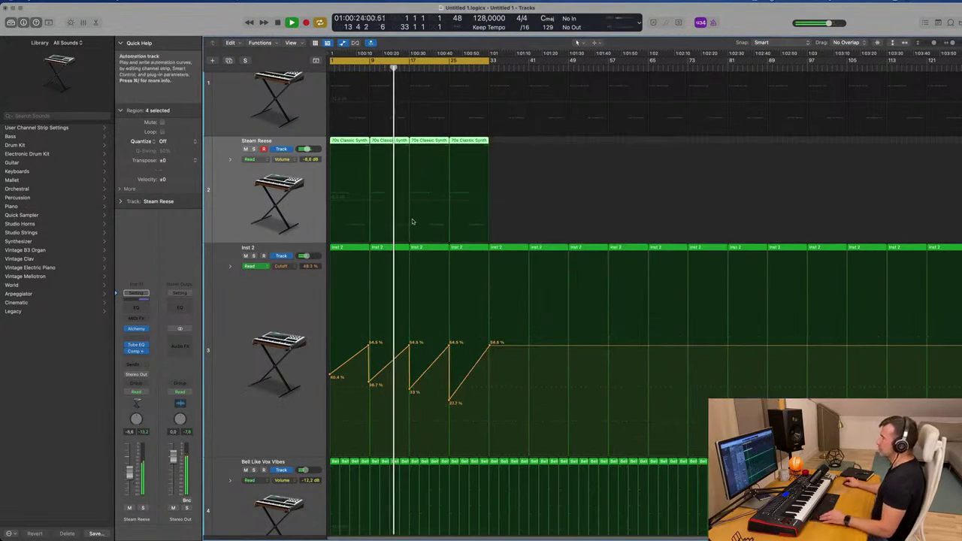
Shrink the track heights, unmute Accelerating Particles and Angelic Choir, and play from bar 1
scroll(414, 221, "up", 1)
scroll(413, 221, "up", 2)
scroll(419, 219, "down", 10)
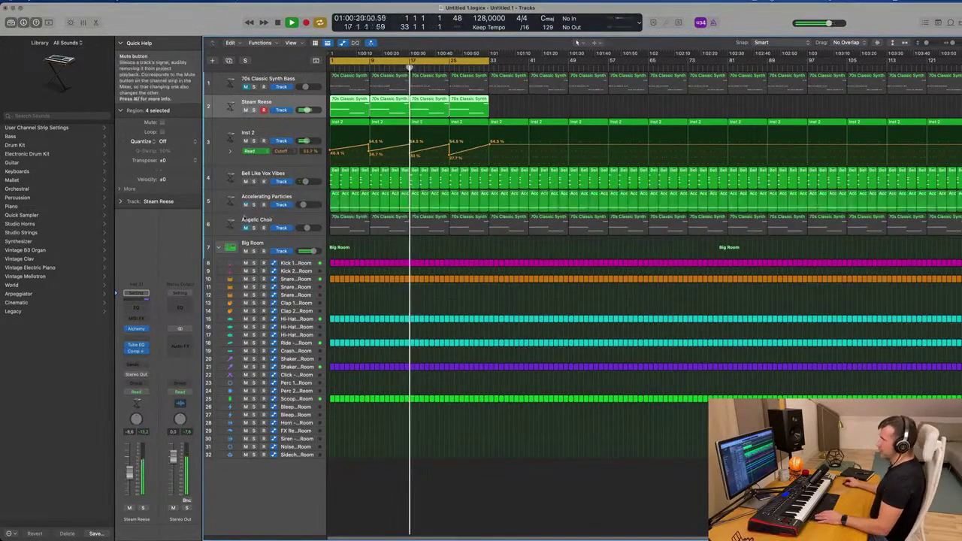
key("Return")
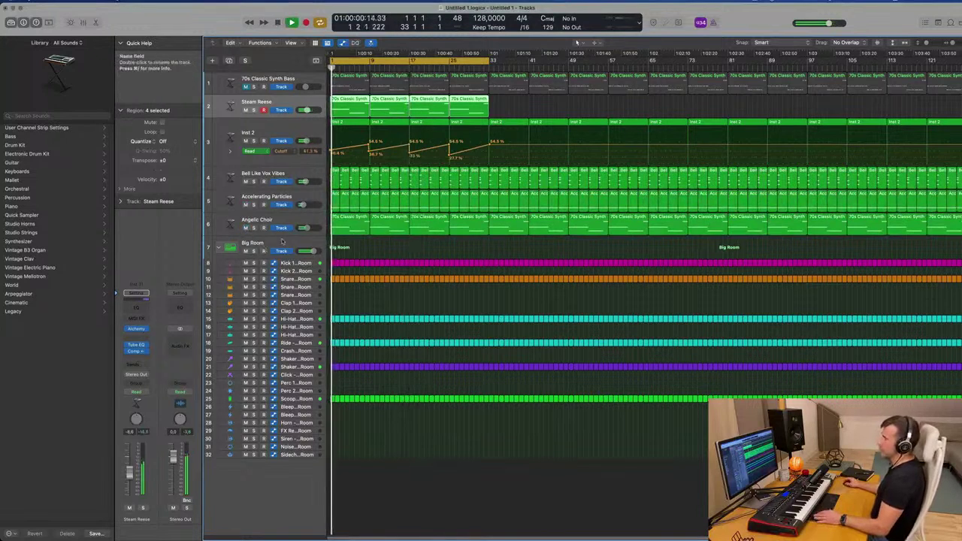
Select the Accelerating Particles track and solo it during playback
left_click(315, 217)
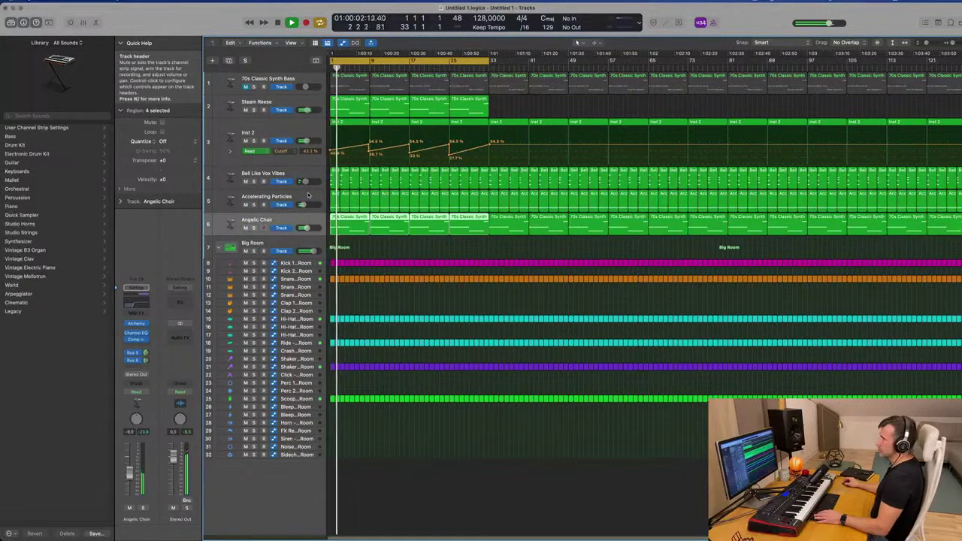
left_click(280, 204)
left_click(254, 204)
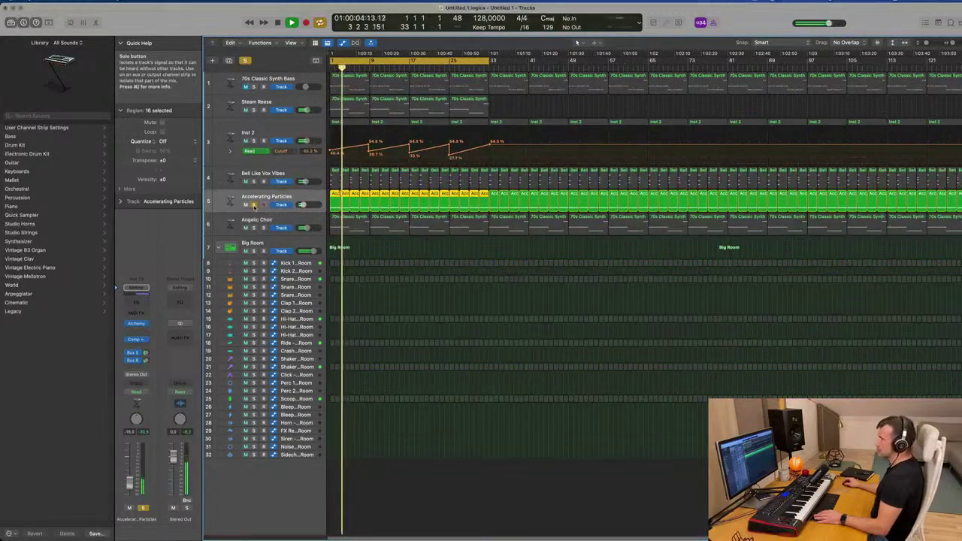
Unsolo Accelerating Particles, then check Bell Like Vox Vibes briefly in solo during playback
left_click(253, 204)
left_click(260, 180)
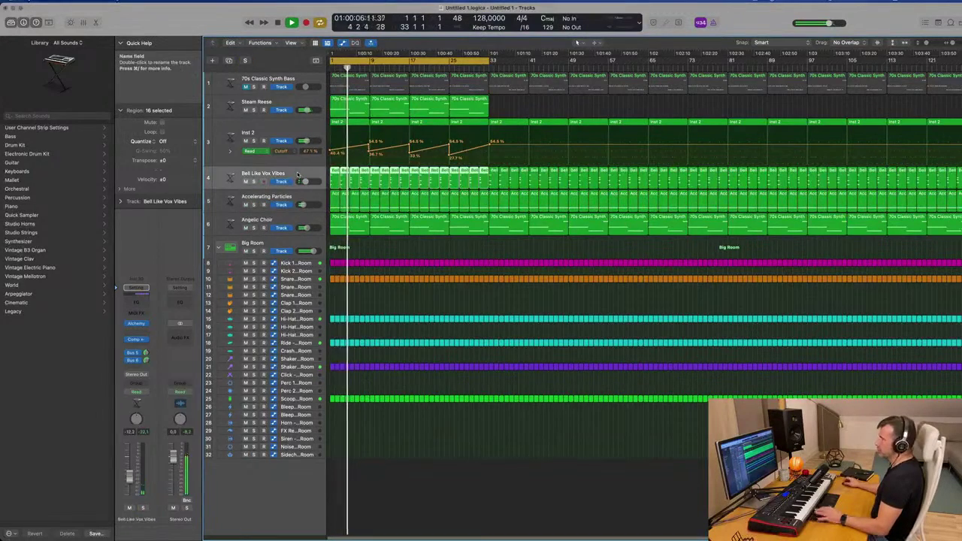
left_click(253, 181)
left_click(253, 181)
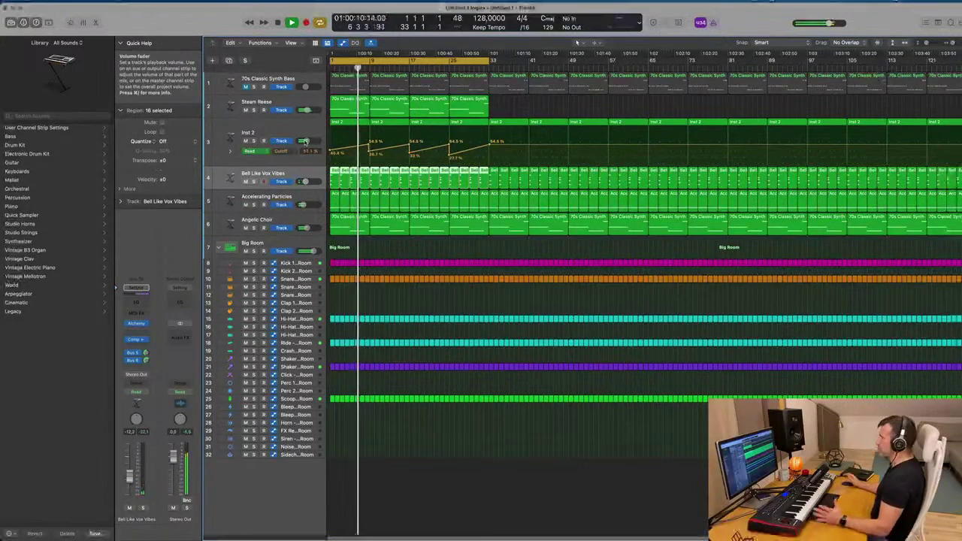
left_click(248, 133)
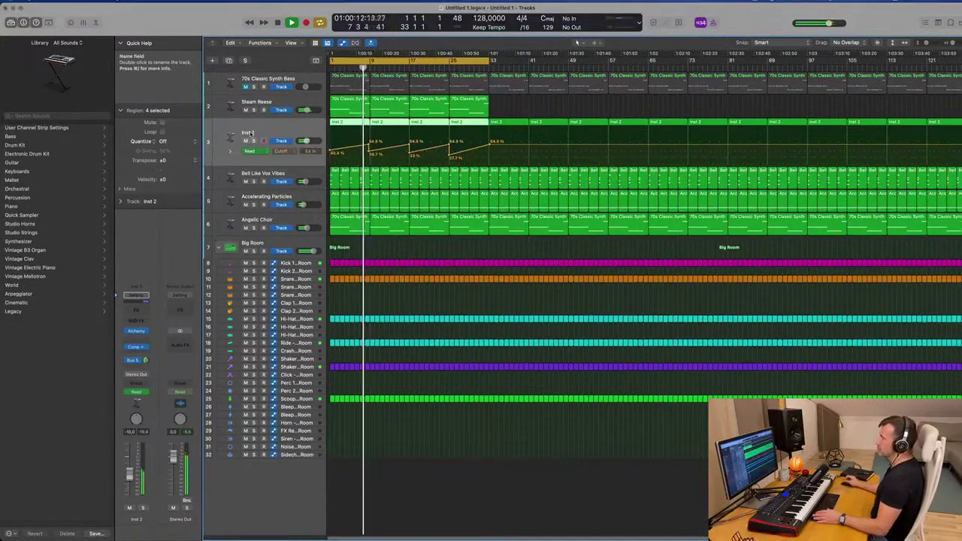
Duplicate the Bell Like Vox Vibes track and place a copied region on it, lasting from bar 1 to bar 9
left_click(299, 174)
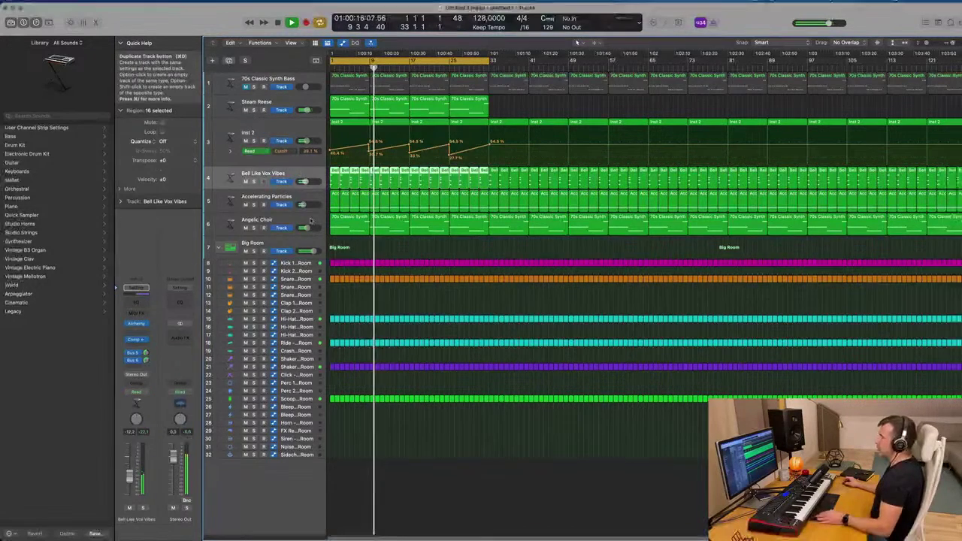
key("super+d")
left_click_drag(335, 179, 370, 208)
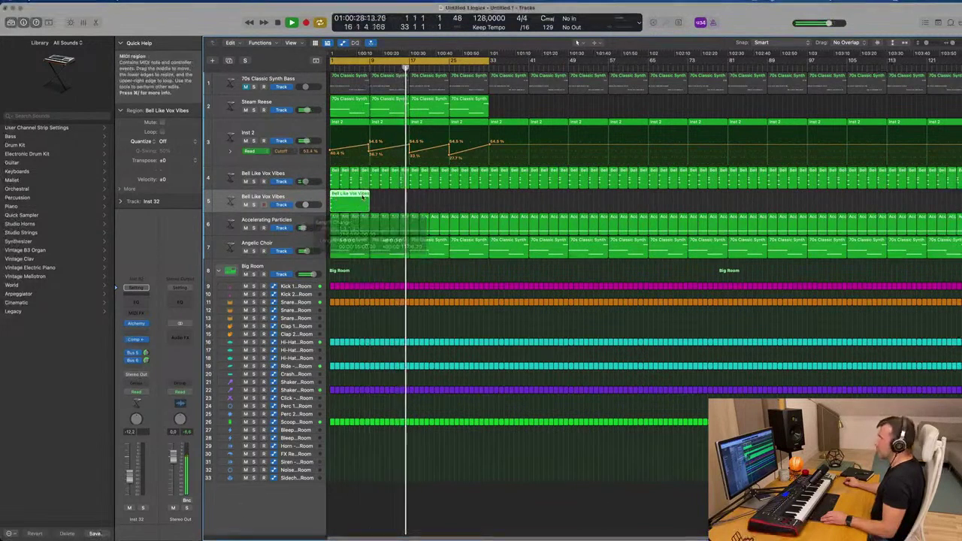
Open the copied region in the Piano Roll, lengthen its three chord notes to bar 9 and return to the start
double_click(355, 204)
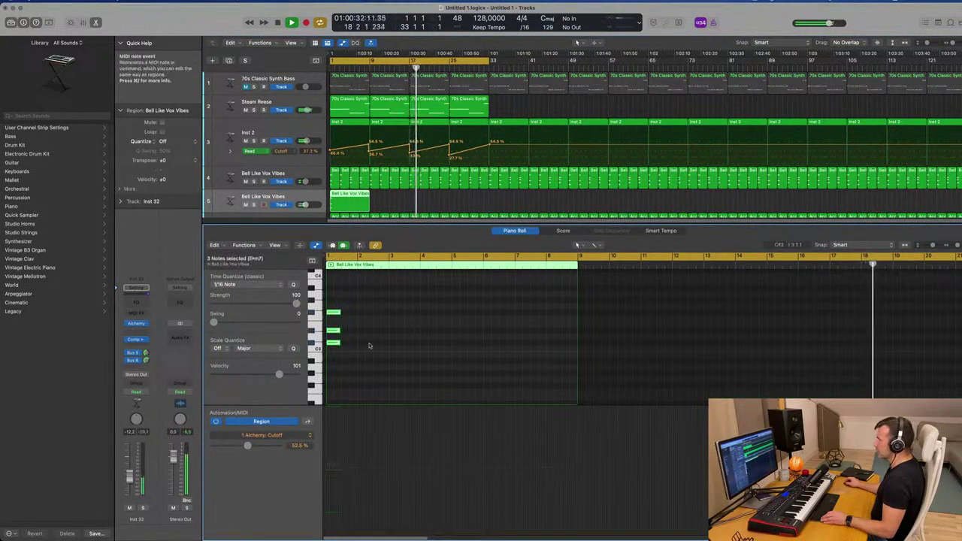
left_click_drag(339, 343, 578, 351)
key("Return")
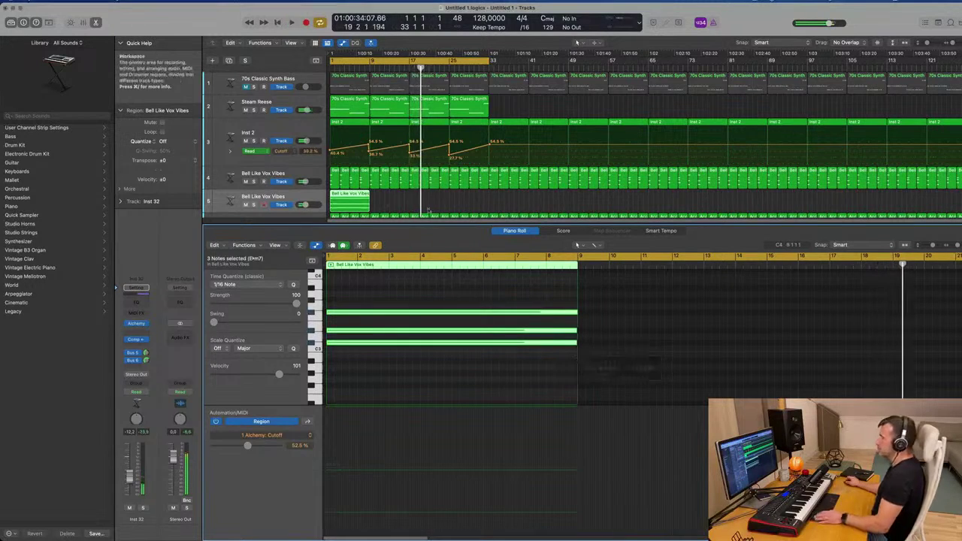
Open the duplicated track's Alchemy instrument, search its presets for 198 and load Sunrise 1984
left_click(143, 323)
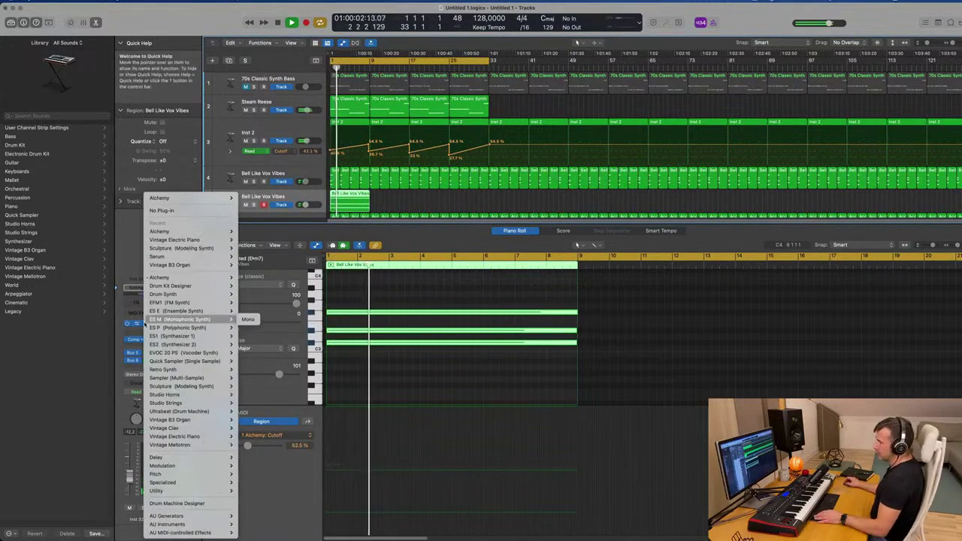
left_click(136, 325)
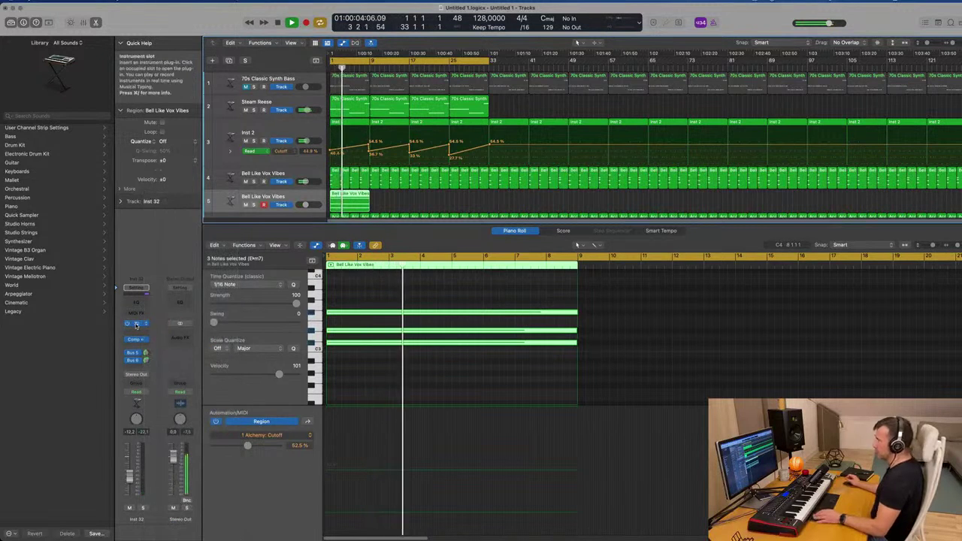
left_click(136, 324)
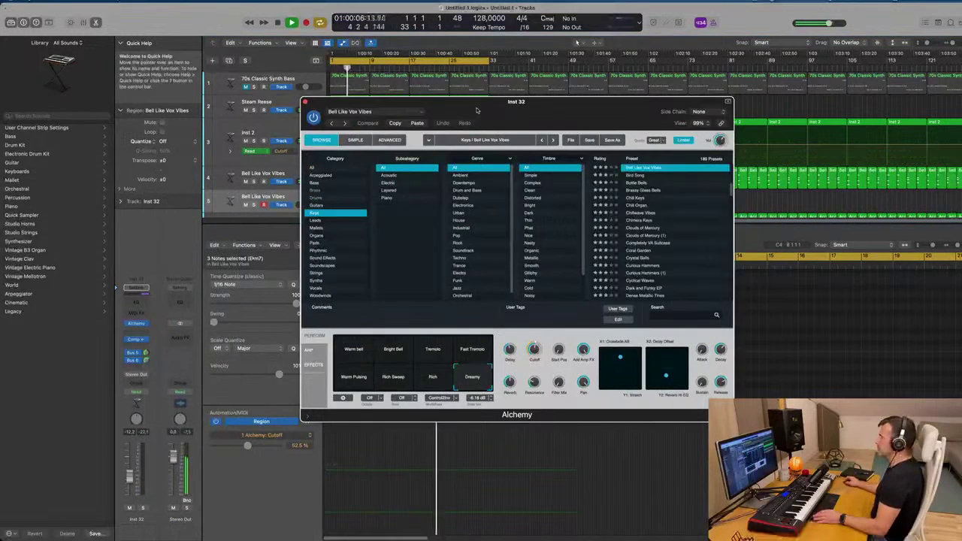
left_click_drag(469, 111, 421, 90)
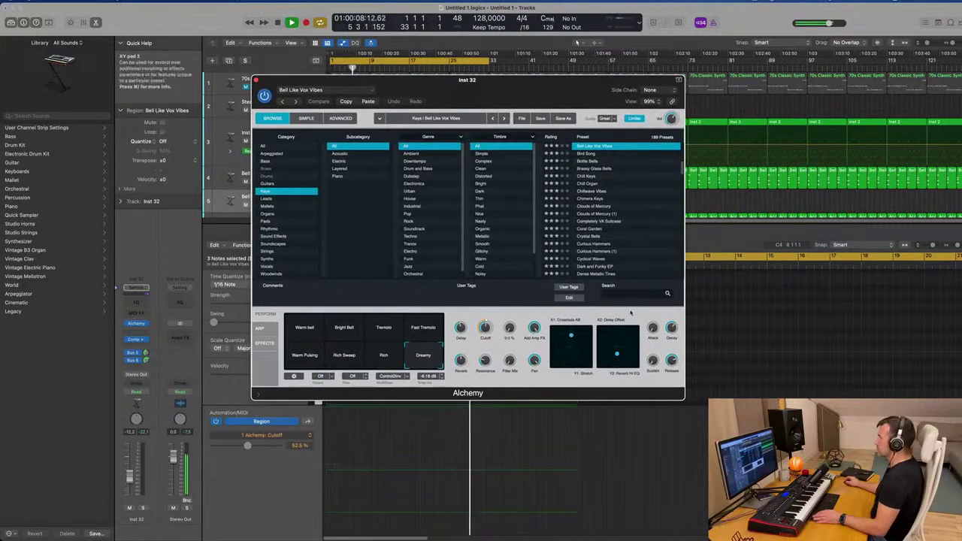
left_click(629, 293)
type("1987")
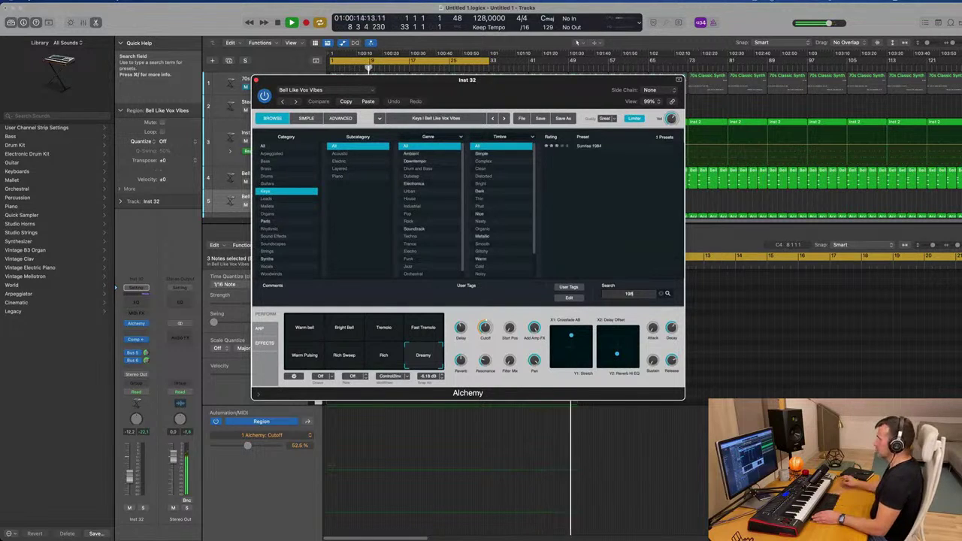
key("Return")
left_click(586, 146)
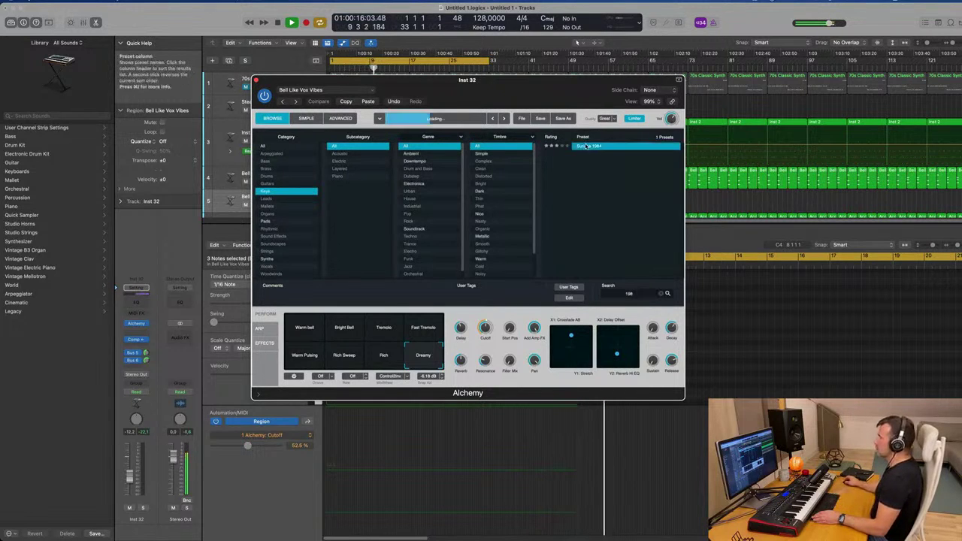
Return to bar 1 and choose the Arpeggiated transform snapshot for the Sunrise 1984 sound during playback
left_click_drag(554, 95, 793, 132)
key("Return")
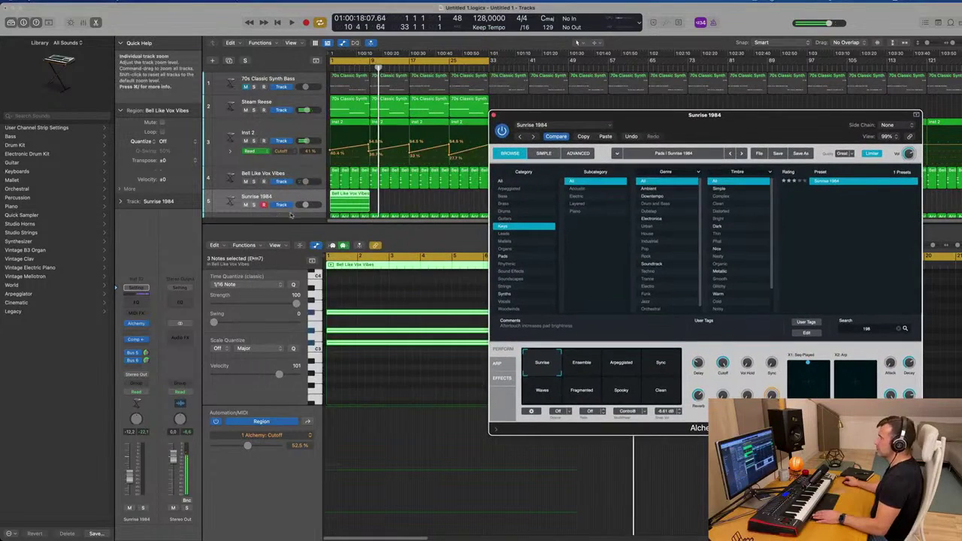
left_click(621, 362)
left_click_drag(744, 123, 649, 157)
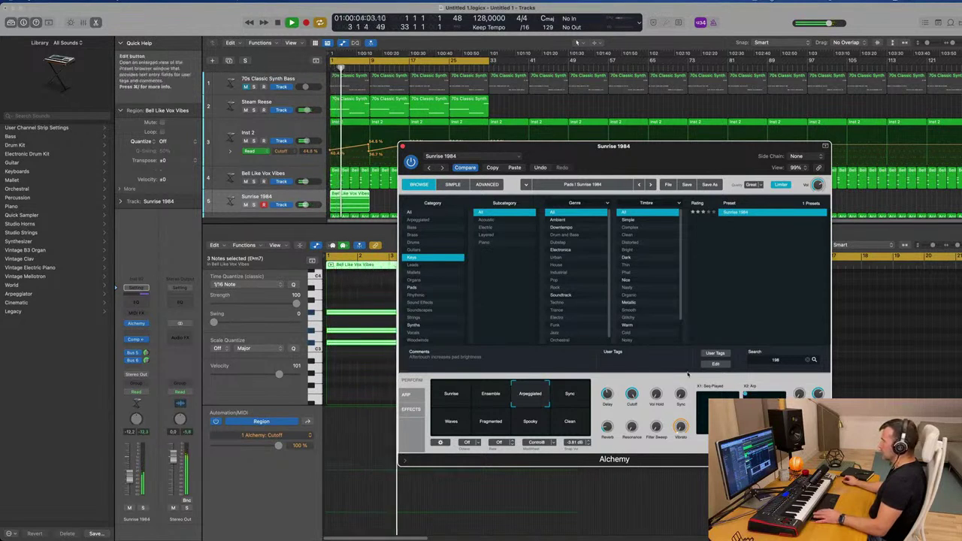
Solo the Sunrise 1984 track, set its Alchemy cutoff to about 59% and adjust its Bus 6 echo send
left_click(253, 204)
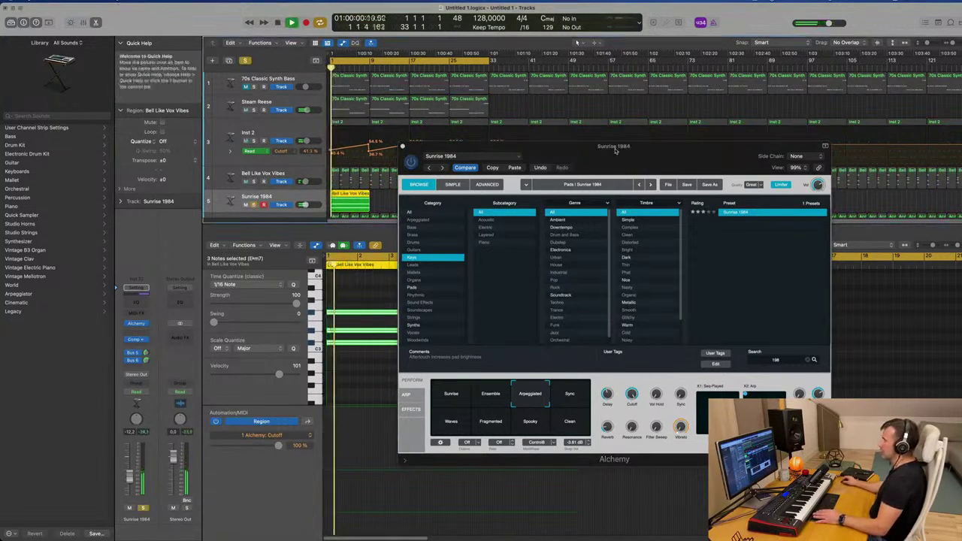
left_click_drag(571, 146, 554, 103)
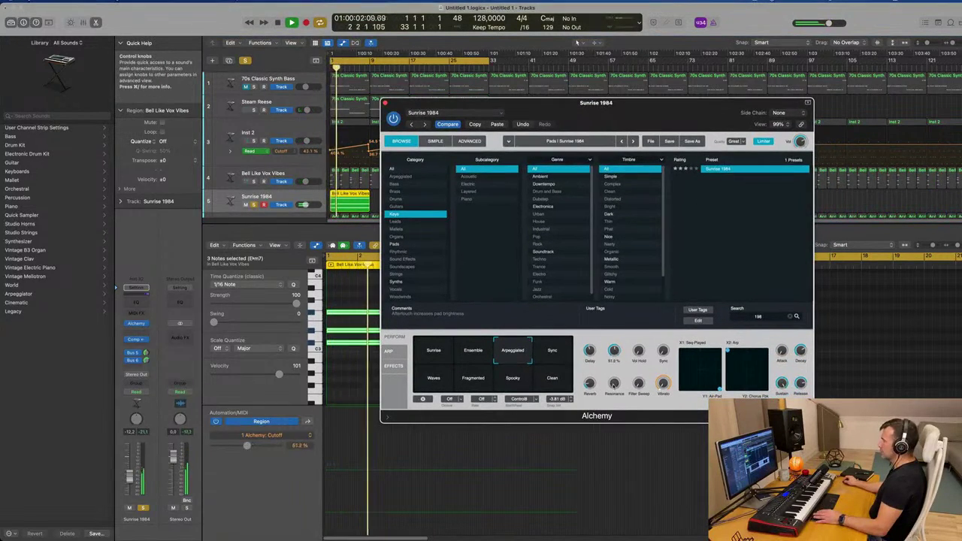
left_click_drag(614, 385, 614, 382)
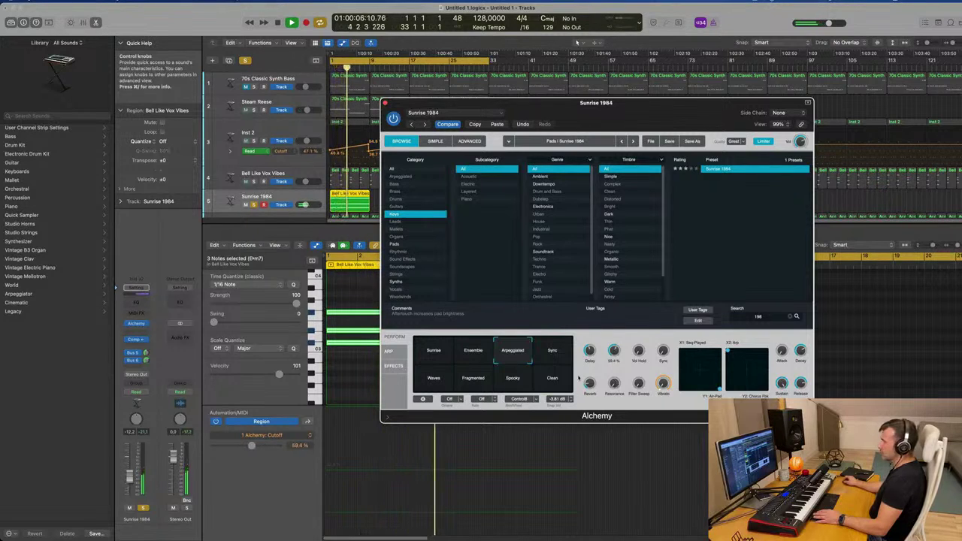
left_click_drag(146, 352, 146, 361)
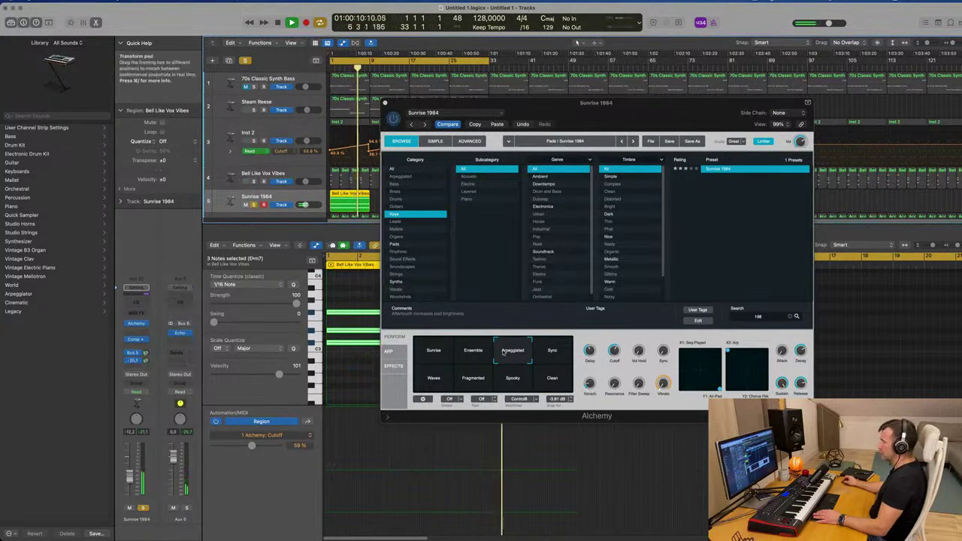
left_click_drag(515, 118, 750, 104)
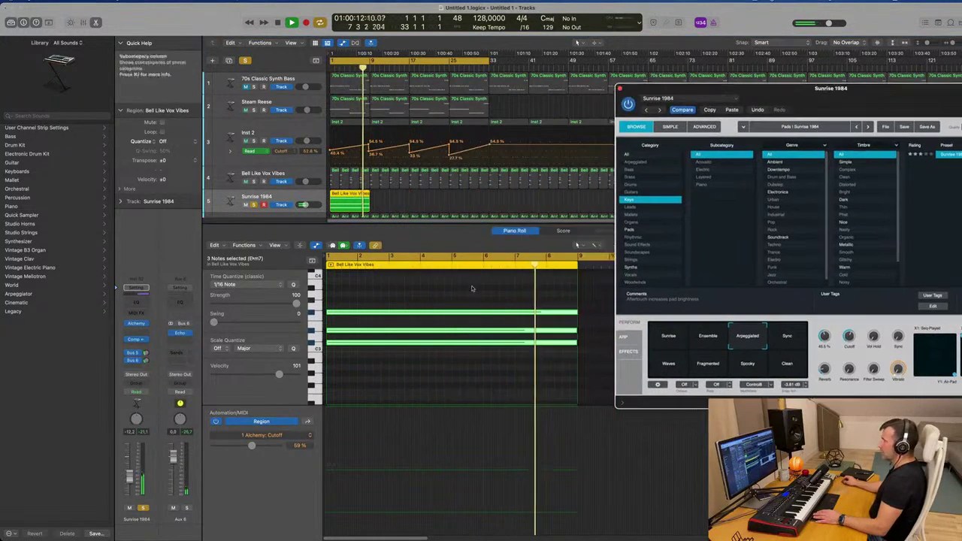
Select all notes in the Sunrise 1984 region and transpose them down one octave
left_click(407, 291)
key("super+a")
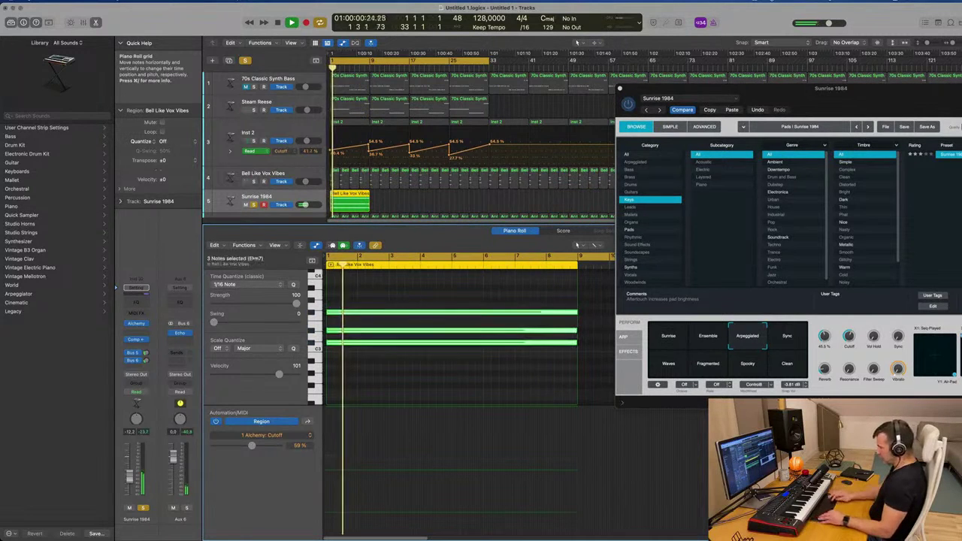
key("alt+shift+Down")
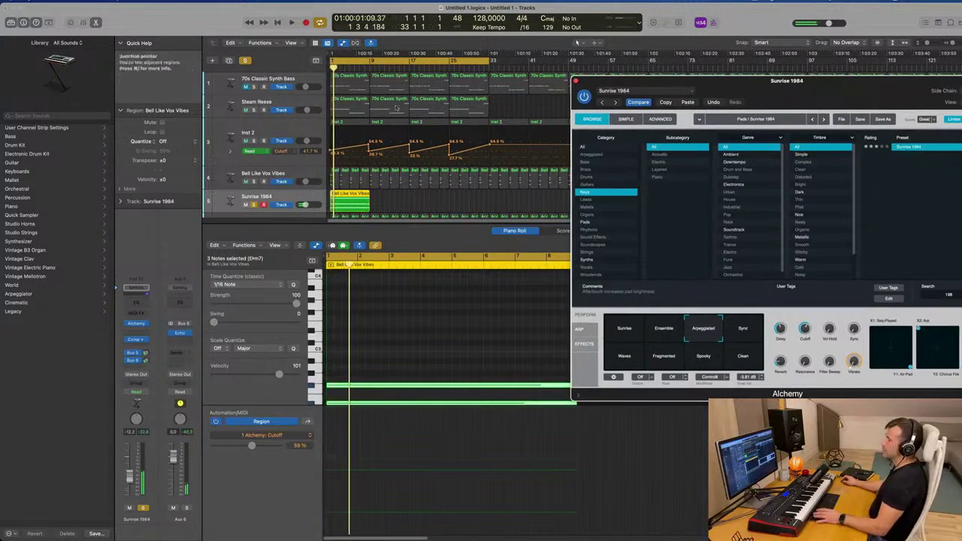
Unsolo Sunrise 1984 and raise its volume to about -5.1 dB while the full mix plays
key("space")
left_click(254, 205)
key("space")
key("space")
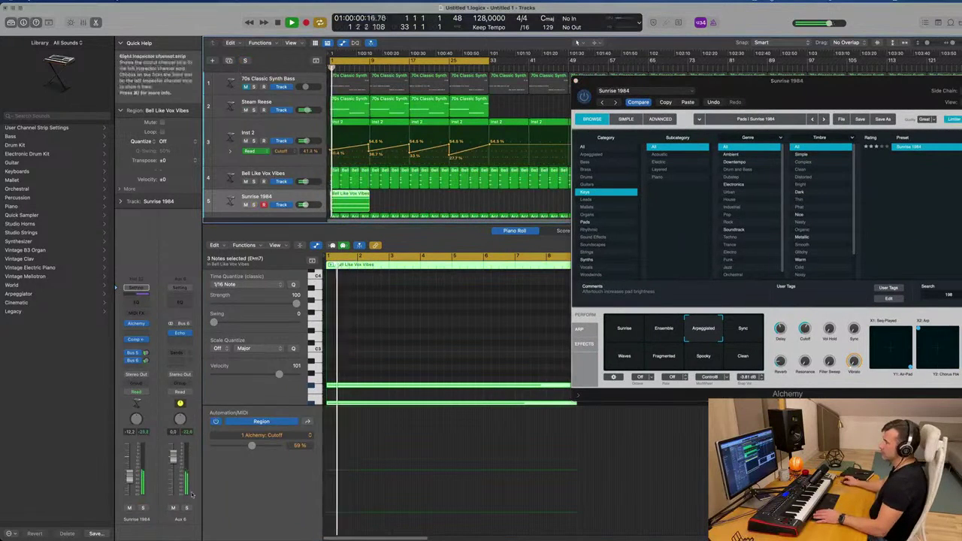
left_click_drag(130, 475, 129, 464)
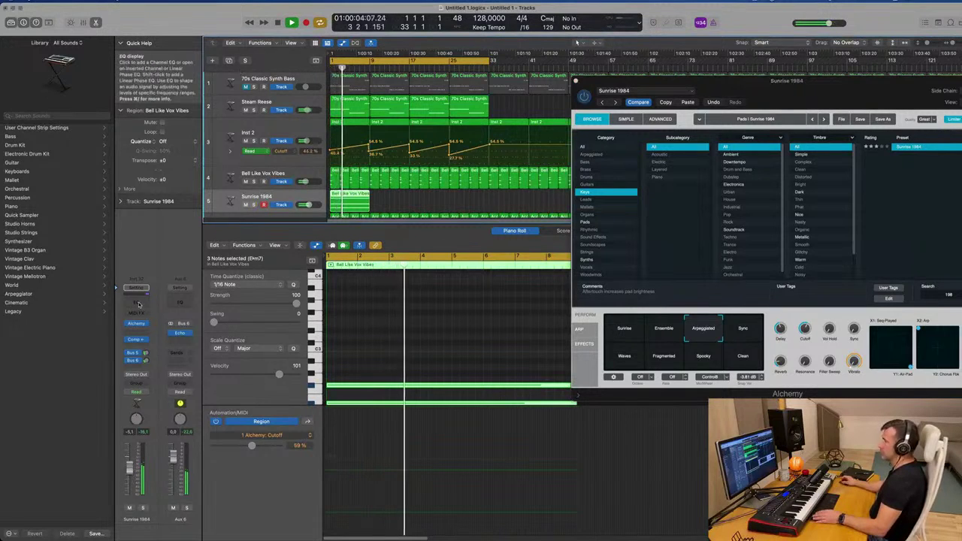
Add a Channel EQ to Sunrise 1984 with a 178 Hz, 48 dB/oct low cut and set its volume to -4.0 dB
left_click(137, 303)
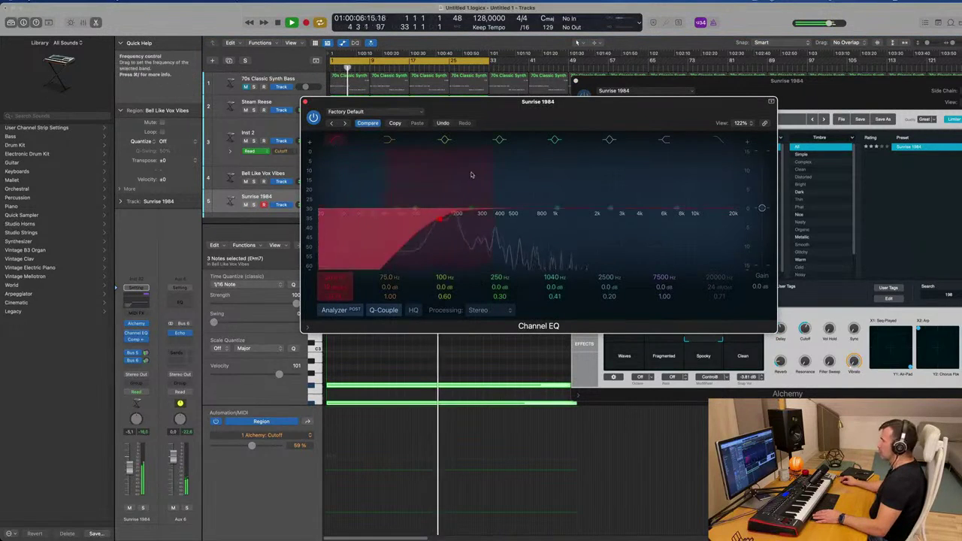
left_click_drag(471, 175, 456, 228)
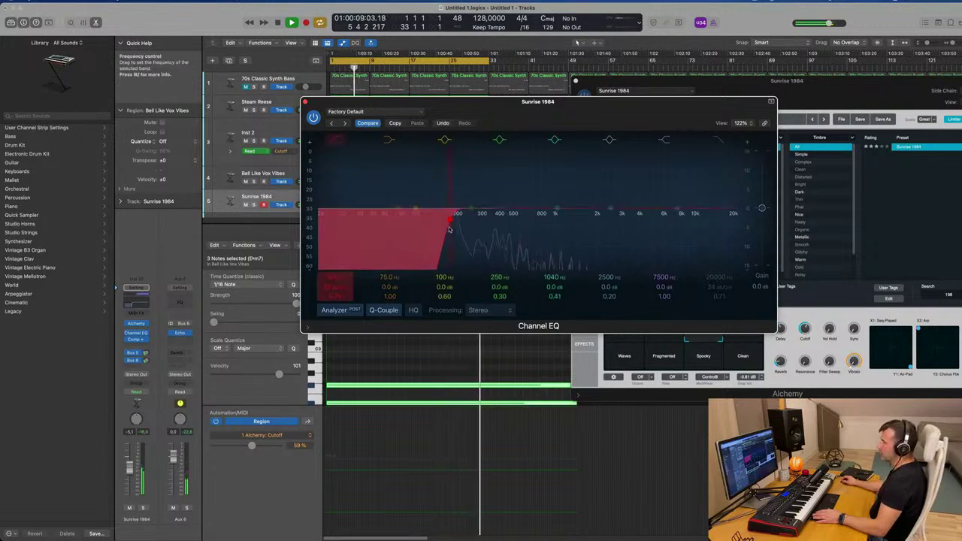
left_click(129, 466)
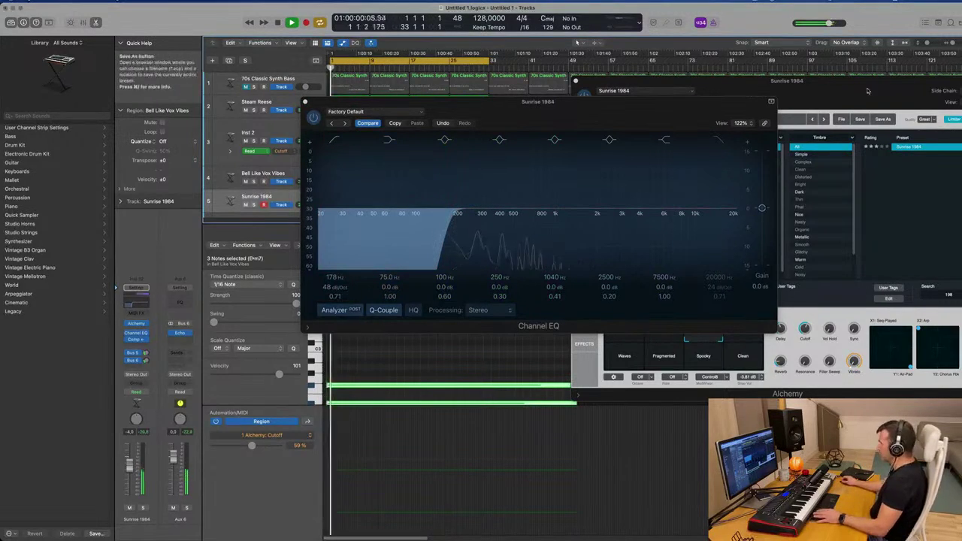
Reopen Sunrise 1984's Alchemy, raise its cutoff to about 63.4%, and close it, moving the Channel EQ window aside
left_click(136, 324)
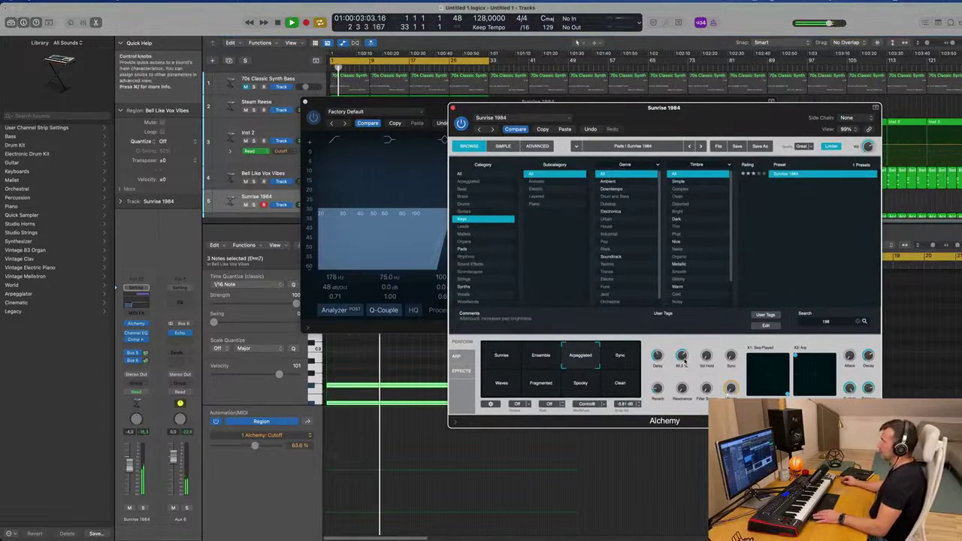
left_click_drag(462, 108, 587, 103)
left_click(443, 107)
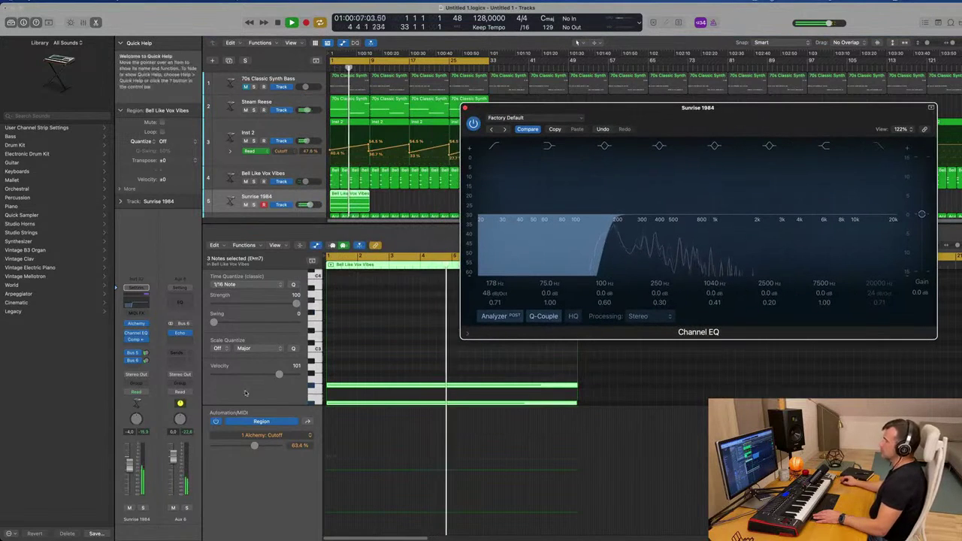
left_click_drag(527, 108, 570, 108)
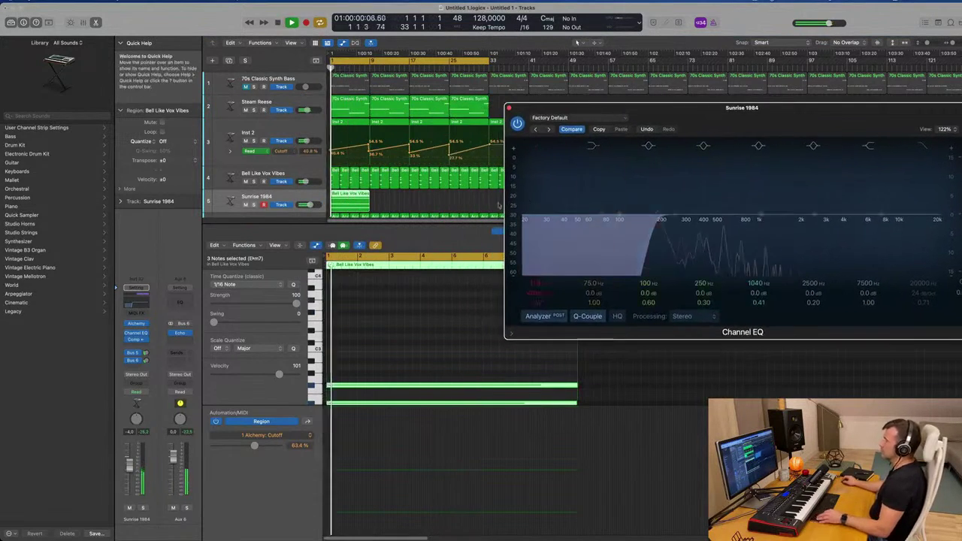
Open the arpeggiator settings in Sunrise 1984's Alchemy and load a different arpeggiator pattern preset
left_click(345, 199)
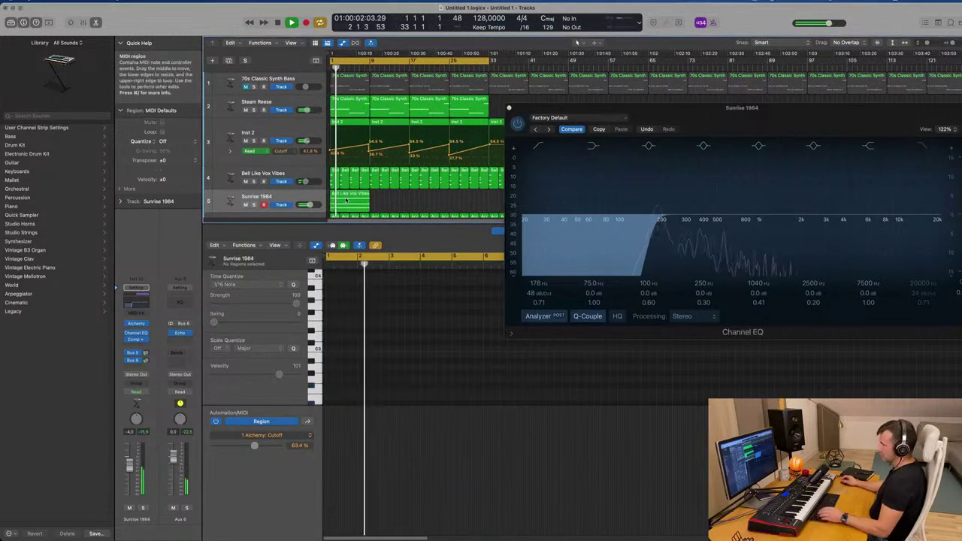
left_click(136, 324)
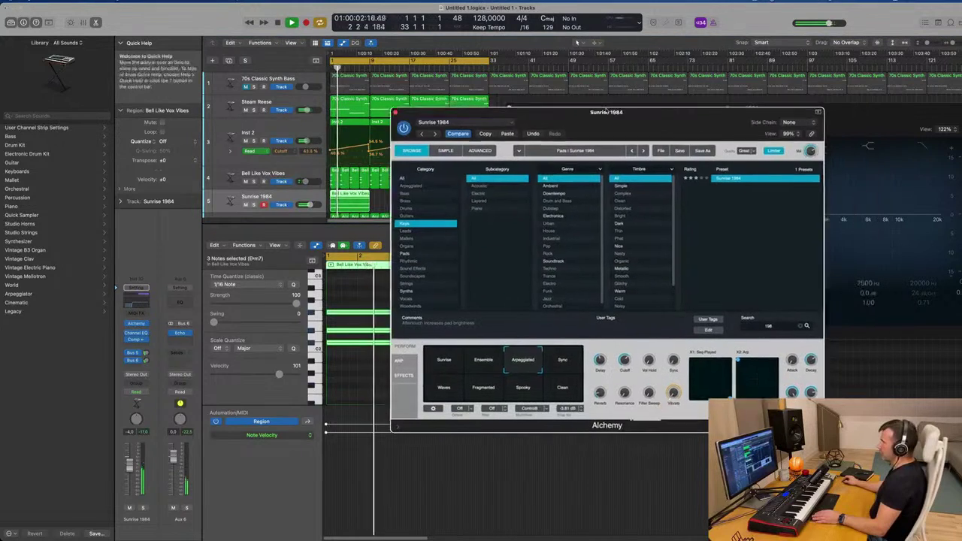
left_click(376, 362)
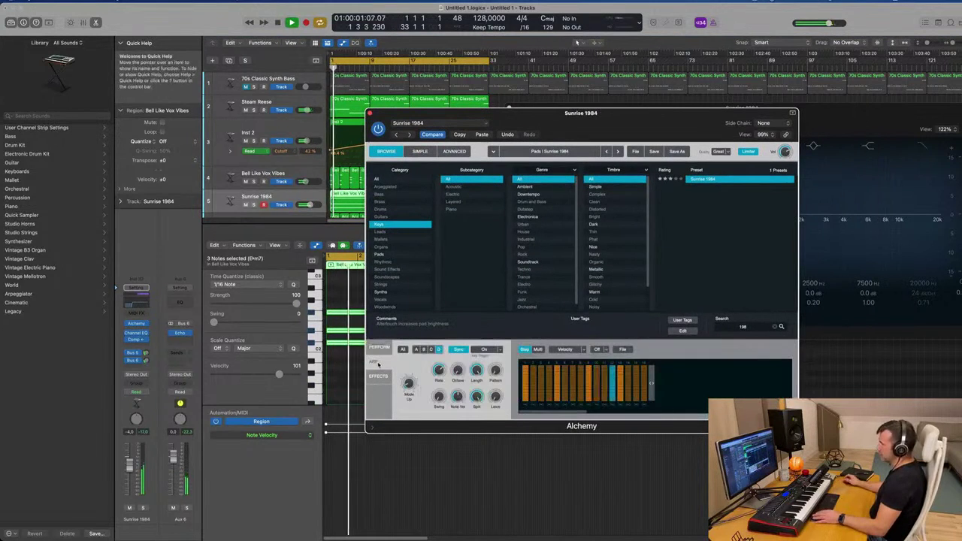
left_click(622, 349)
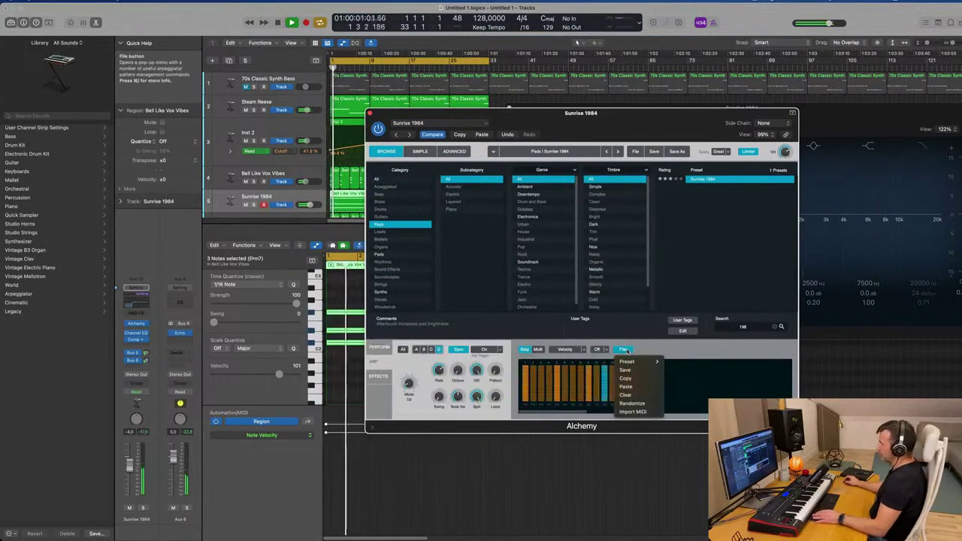
mouse_move(634, 363)
left_click(681, 386)
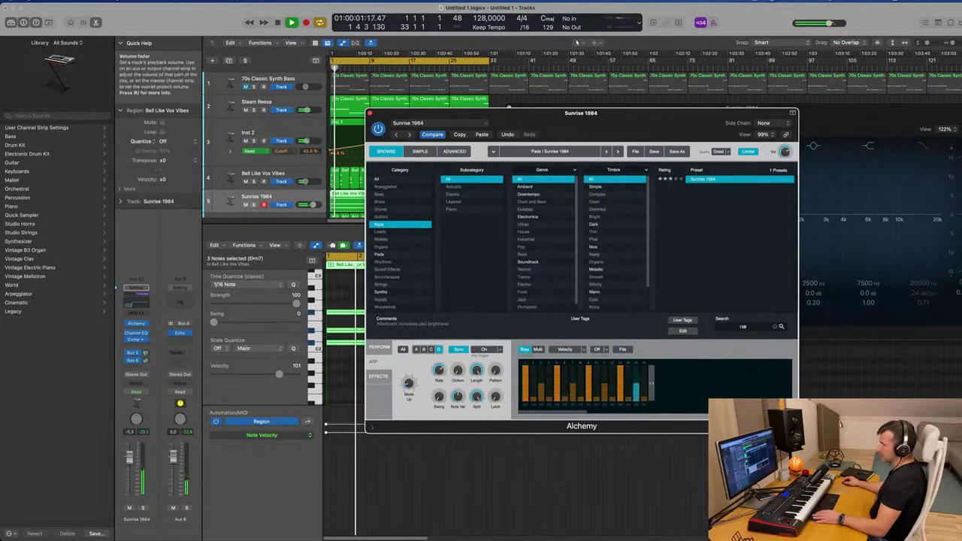
Raise Sunrise 1984's volume to 0.7 dB and load the Ramp Down 16 Notes arpeggiator preset in Alchemy
left_click(131, 458)
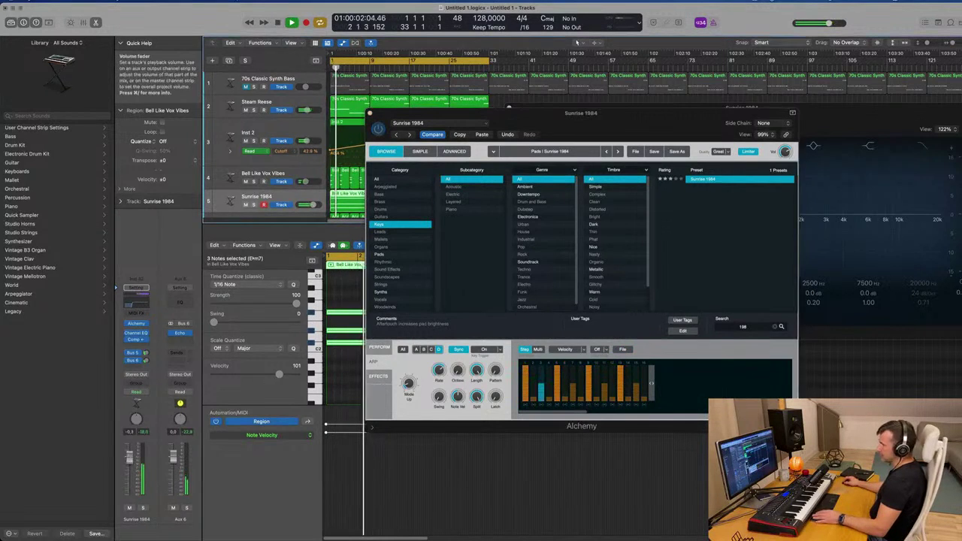
left_click(623, 350)
mouse_move(646, 362)
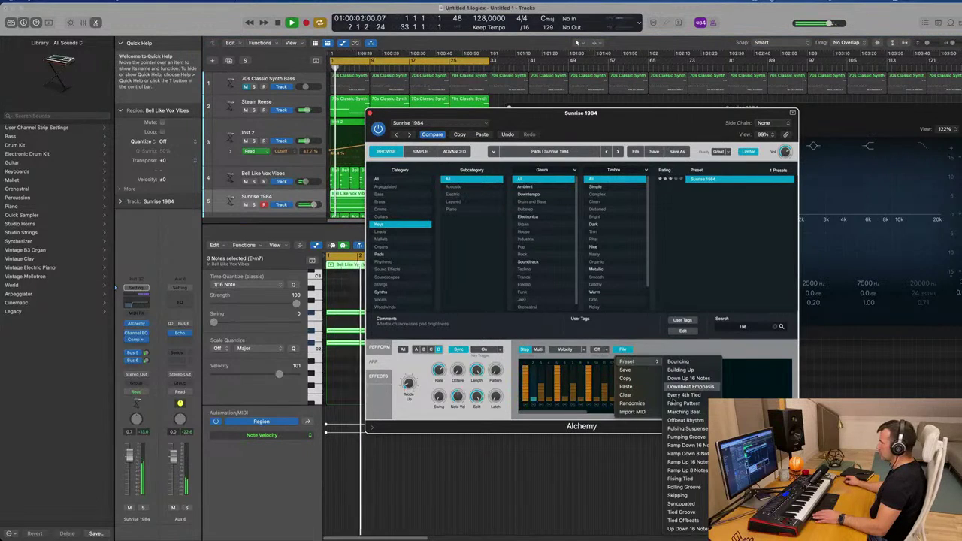
left_click(683, 446)
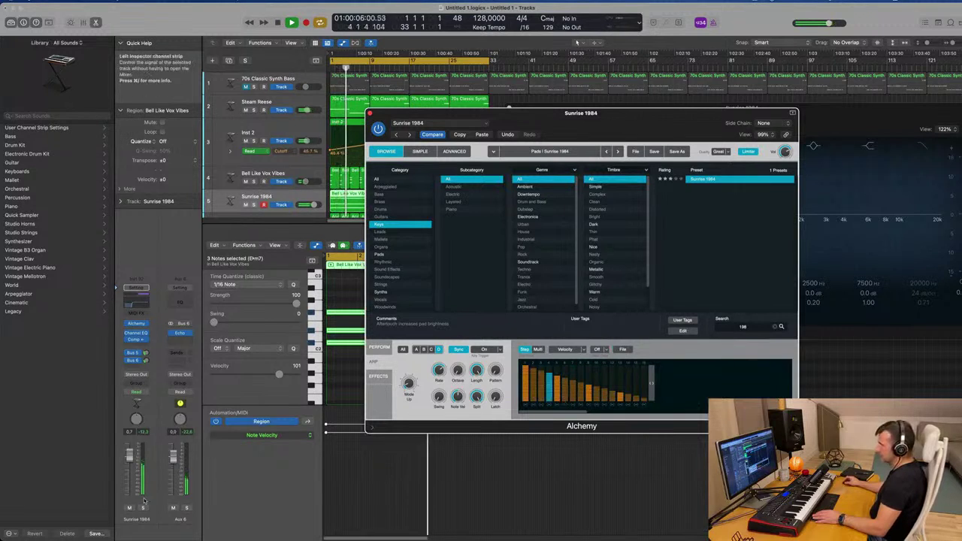
Solo Sunrise 1984 and audition the Skipping and Syncopated arpeggiator presets, replaying from the start
left_click(225, 501)
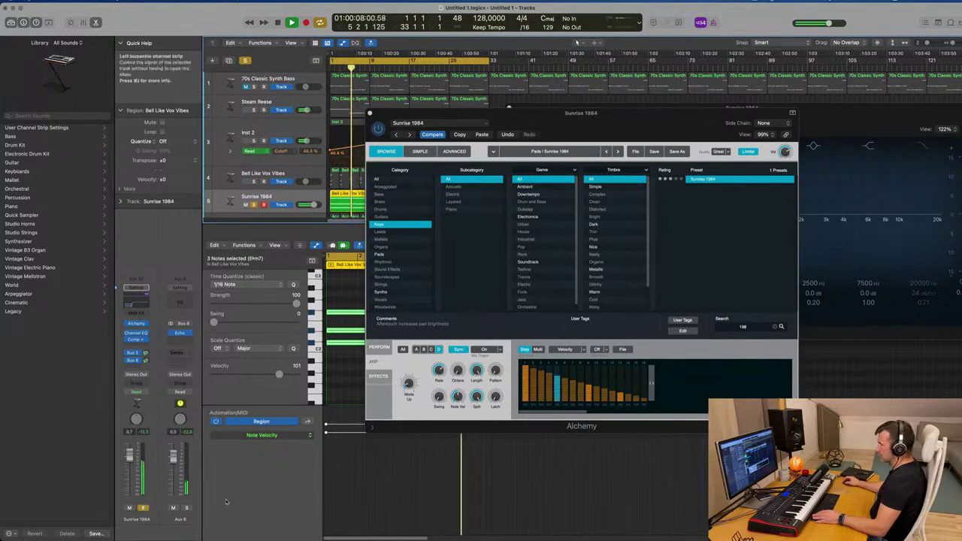
left_click(624, 350)
mouse_move(643, 361)
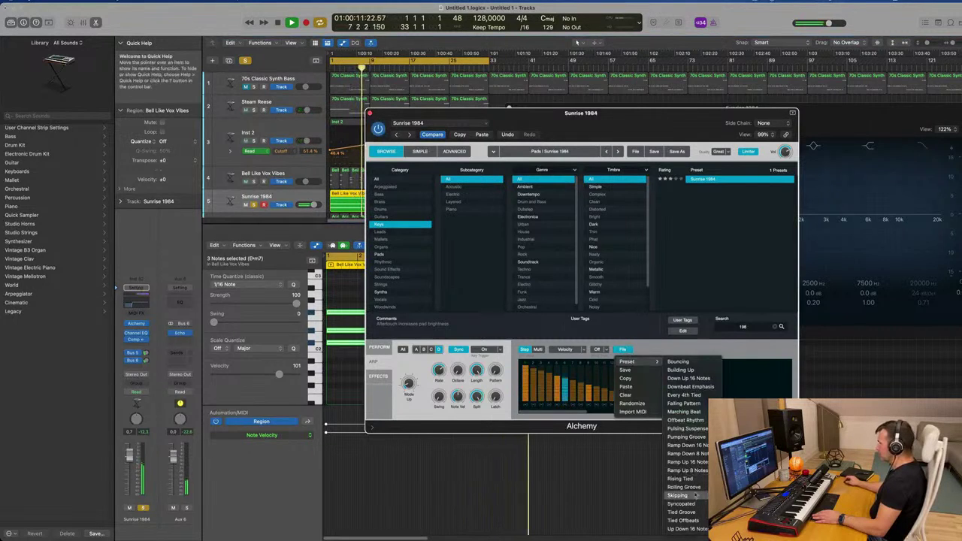
left_click(695, 495)
left_click(623, 350)
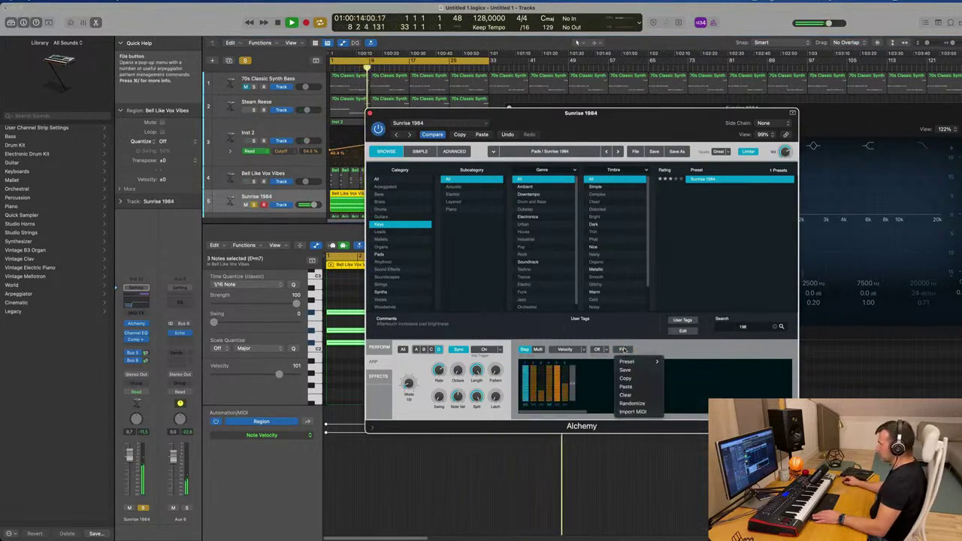
mouse_move(641, 362)
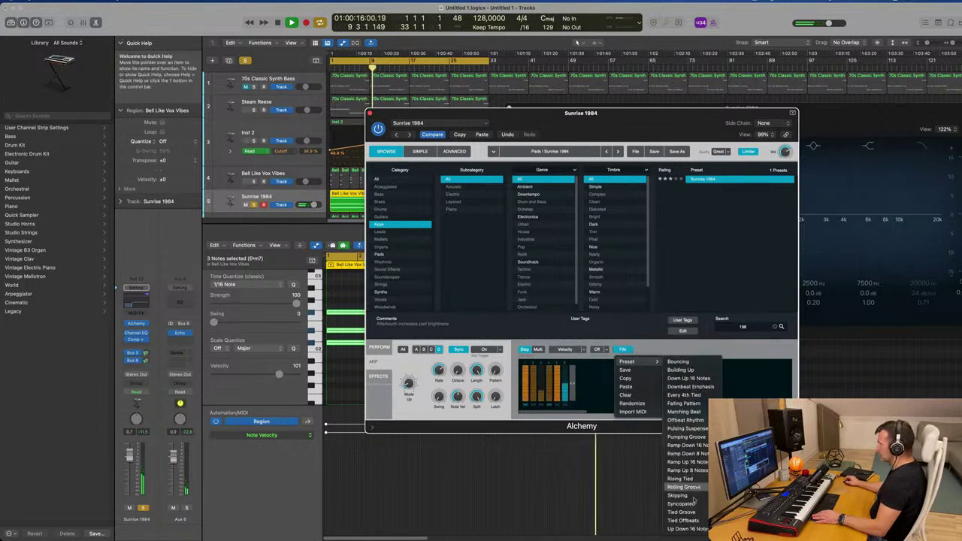
left_click(692, 504)
key("space")
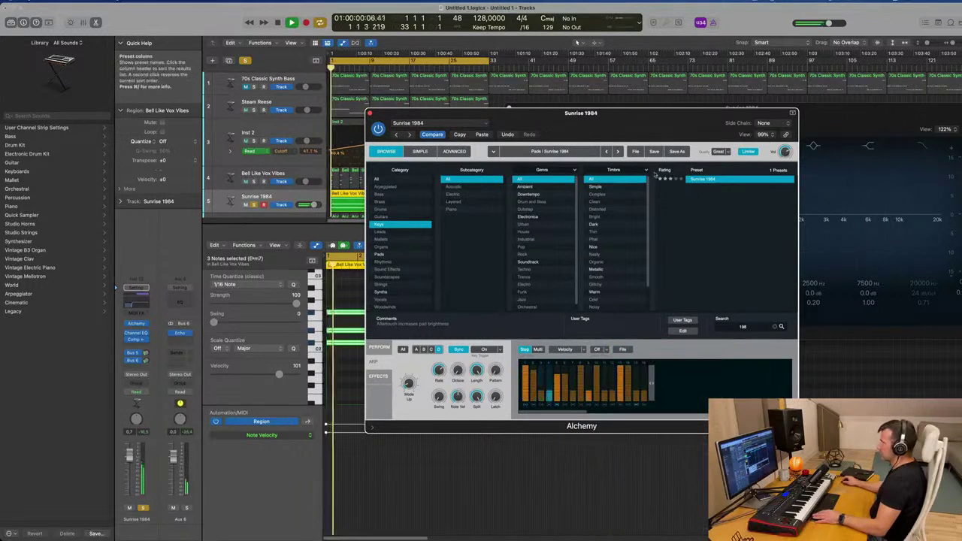
Try the Building Up arpeggiator preset on Sunrise 1984 and replace it with Downbeat Emphasis
left_click_drag(652, 250, 732, 241)
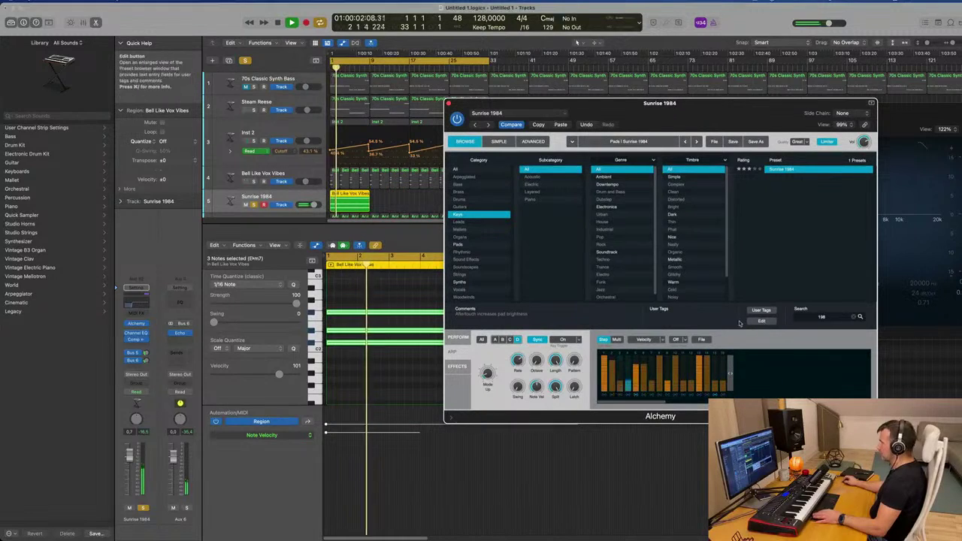
left_click(701, 340)
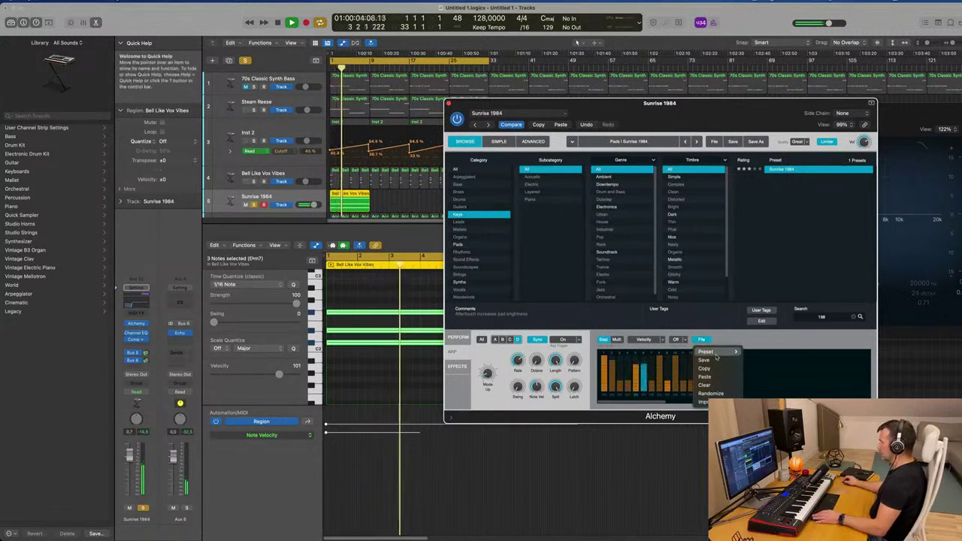
mouse_move(706, 352)
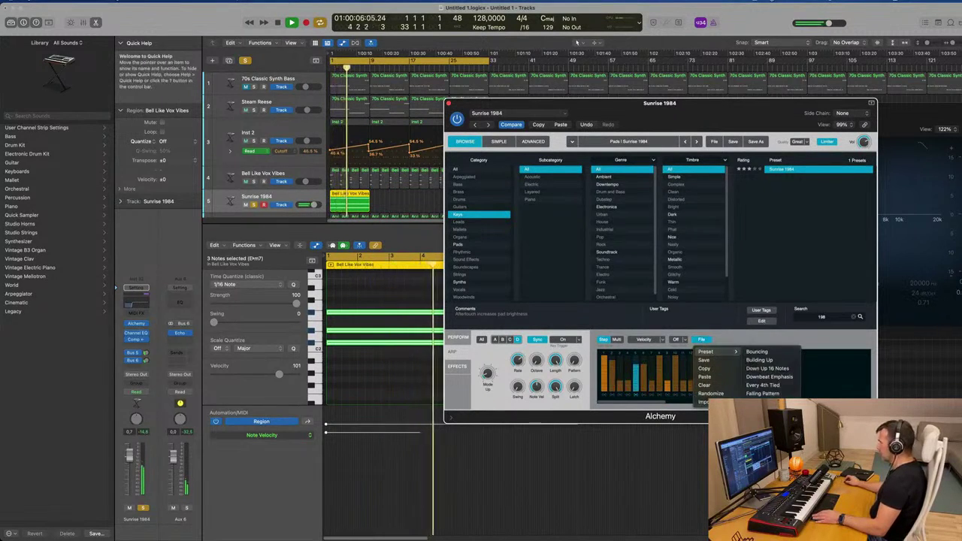
left_click(759, 360)
left_click(702, 340)
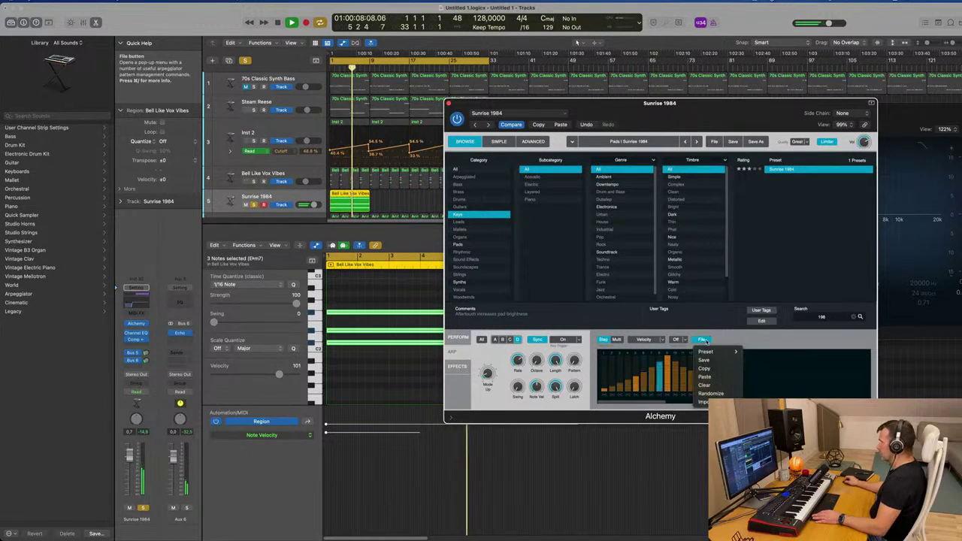
mouse_move(708, 352)
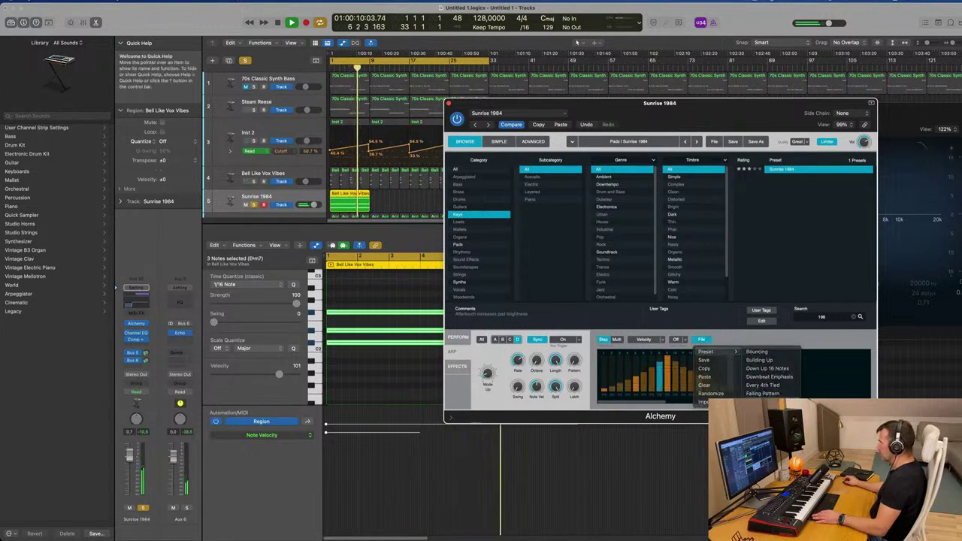
left_click(768, 377)
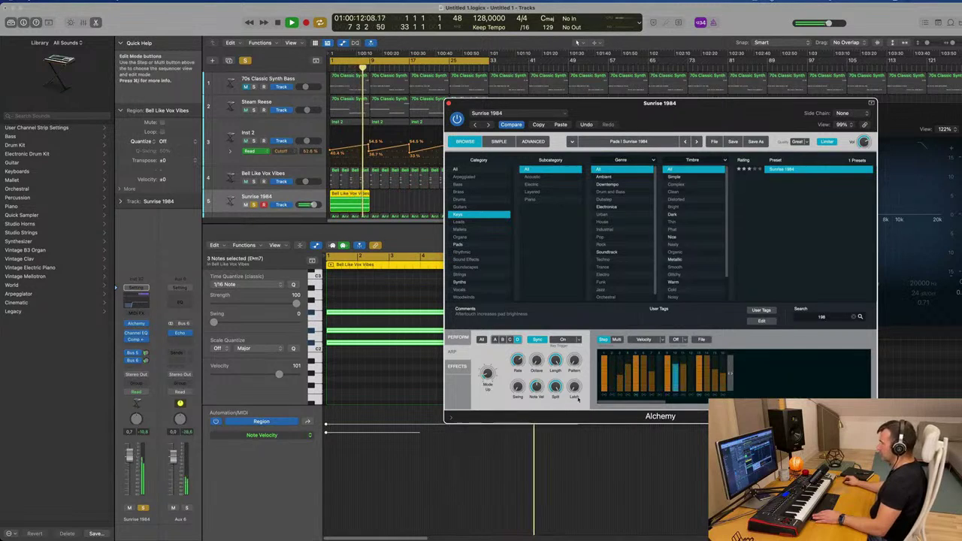
Reposition the Alchemy window and experiment with the arpeggiator's Rate, Octave, Swing, Latch and Split settings on Sunrise 1984
left_click_drag(616, 103, 657, 104)
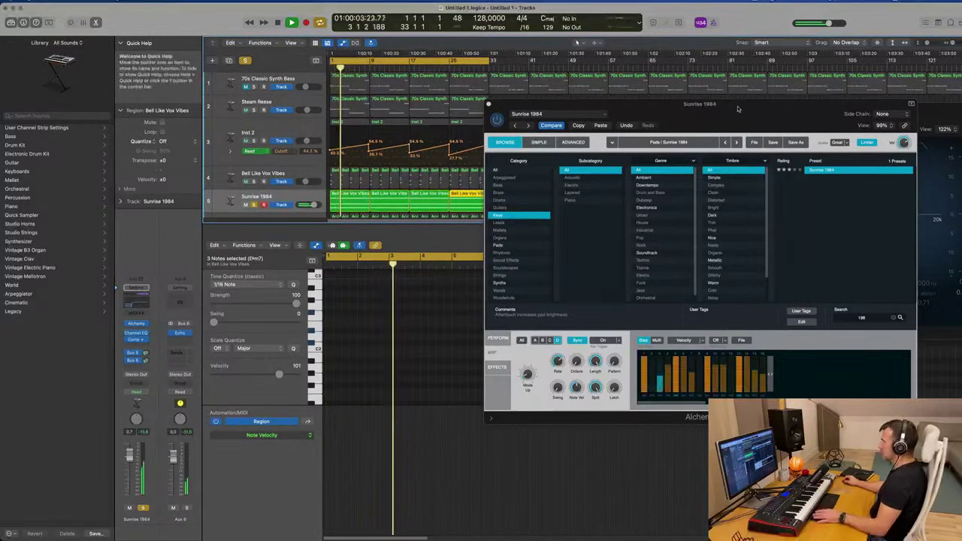
left_click_drag(737, 109, 662, 61)
left_click_drag(533, 318, 542, 305)
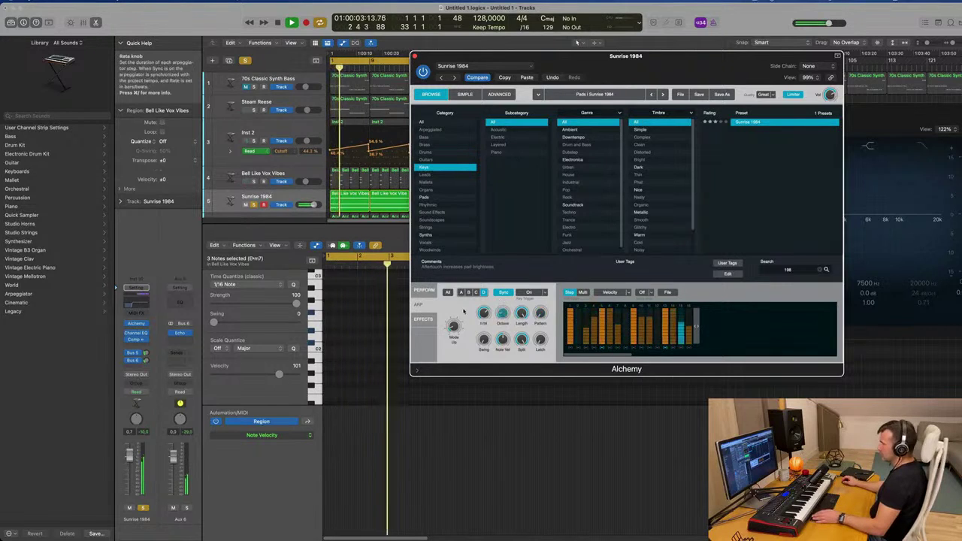
mouse_move(484, 338)
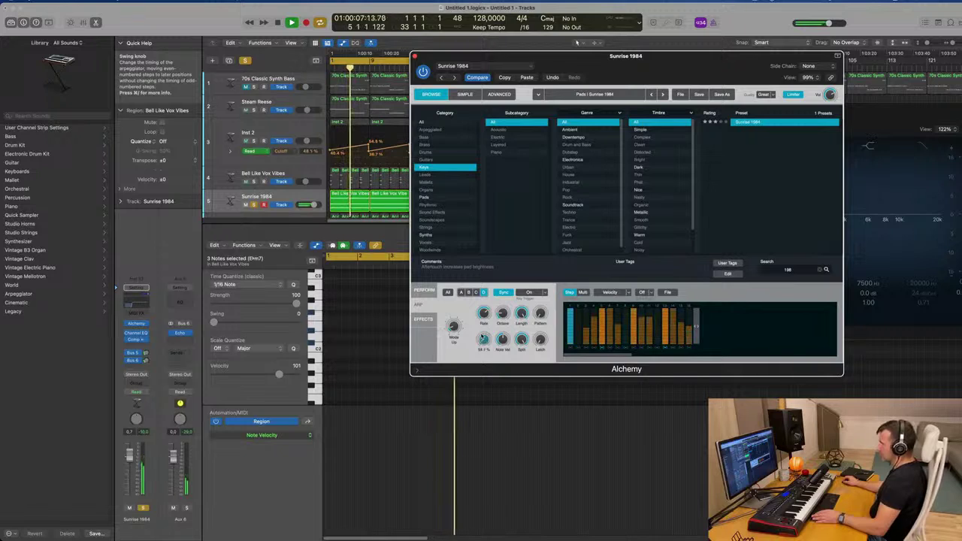
mouse_move(540, 339)
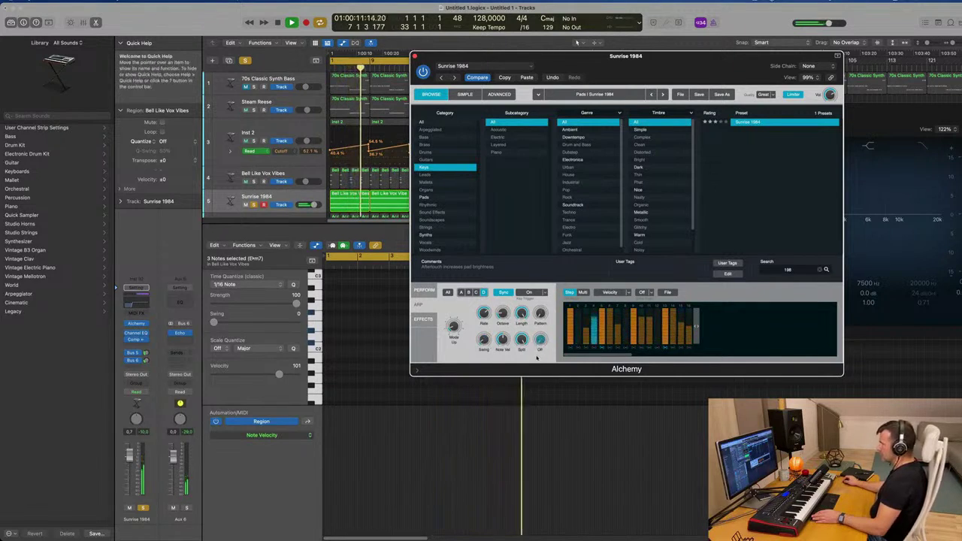
left_click_drag(524, 370, 521, 343)
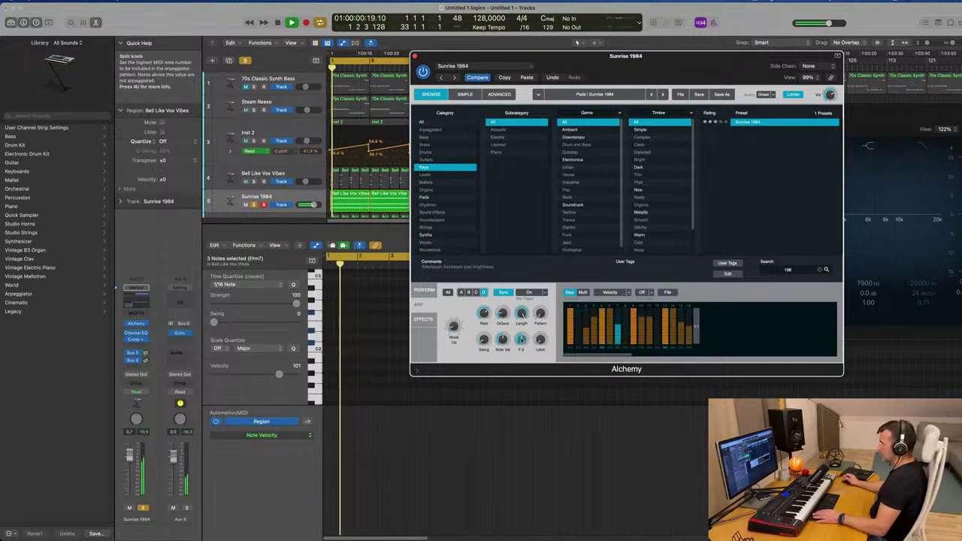
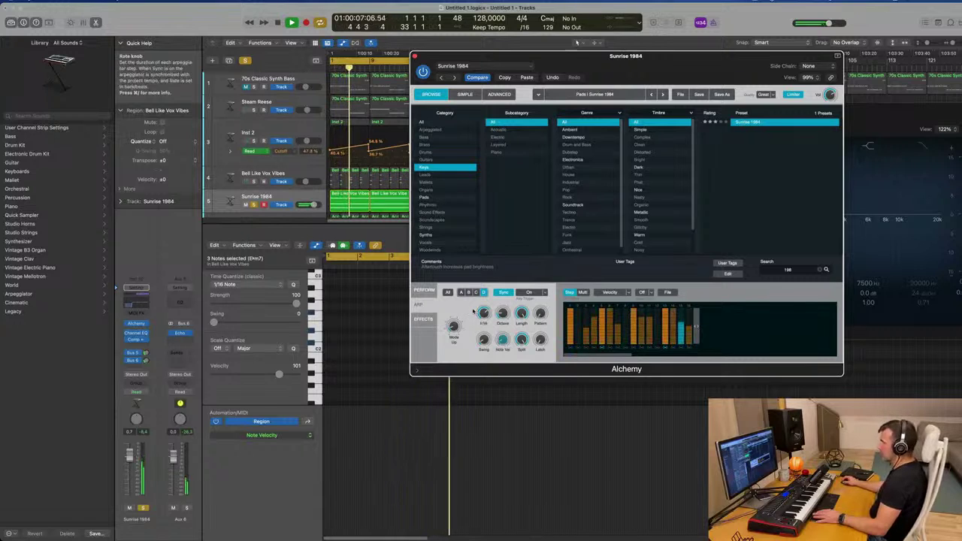
Compare Sunrise 1984 soloed and in the full mix, selecting all its regions and moving the Alchemy window aside
left_click(143, 510)
left_click(142, 509)
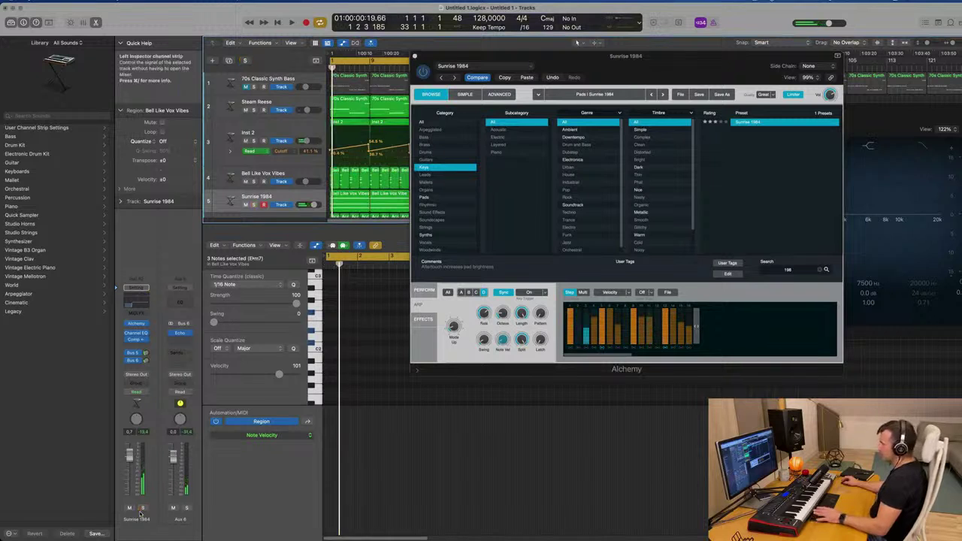
left_click_drag(643, 65, 731, 121)
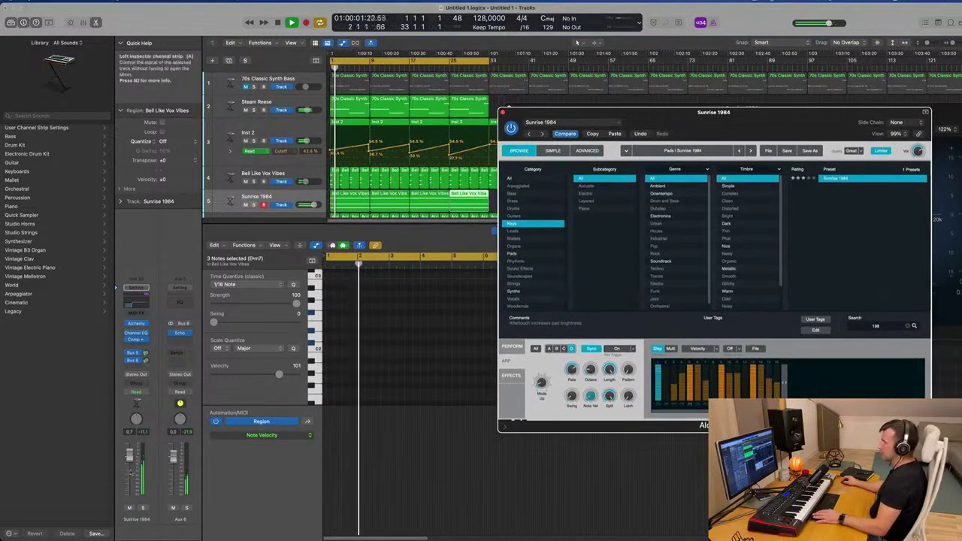
left_click(254, 204)
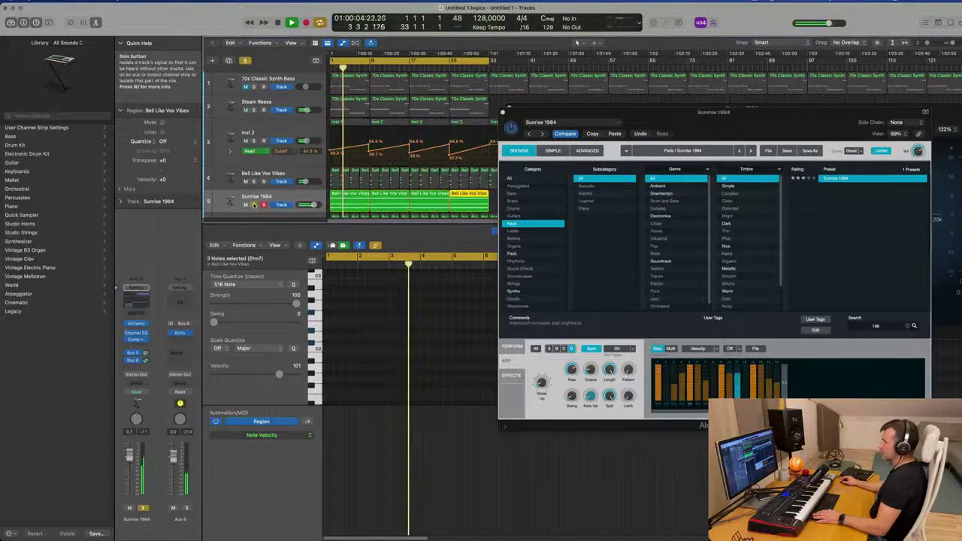
left_click(292, 199)
left_click_drag(726, 114, 700, 144)
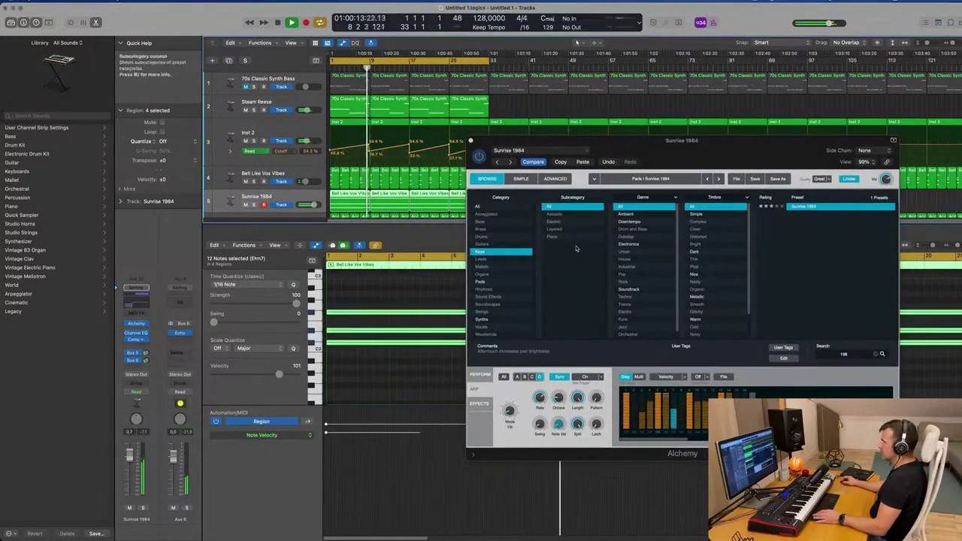
Show Alchemy's performance controls for Sunrise 1984 and adjust its Delay while replaying the full mix
left_click(488, 376)
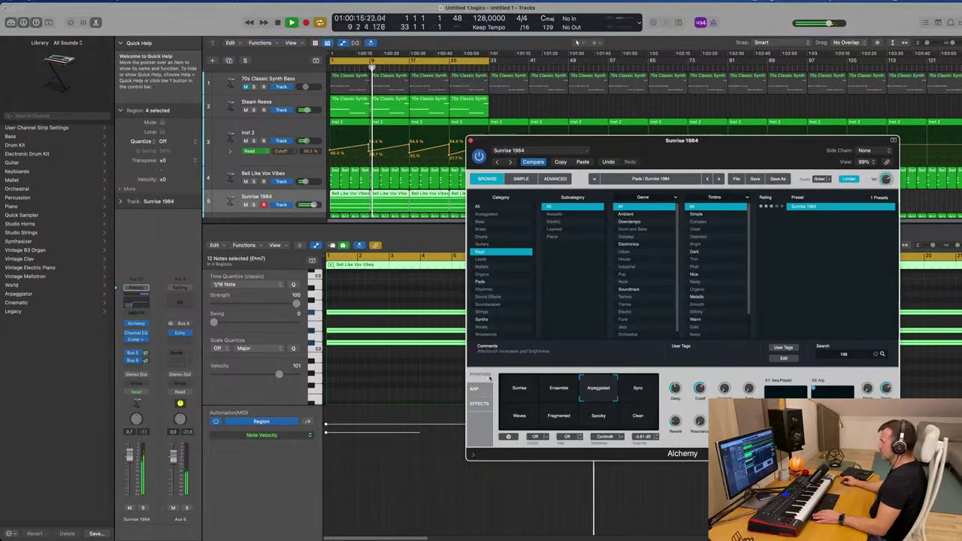
key("Return")
key("space")
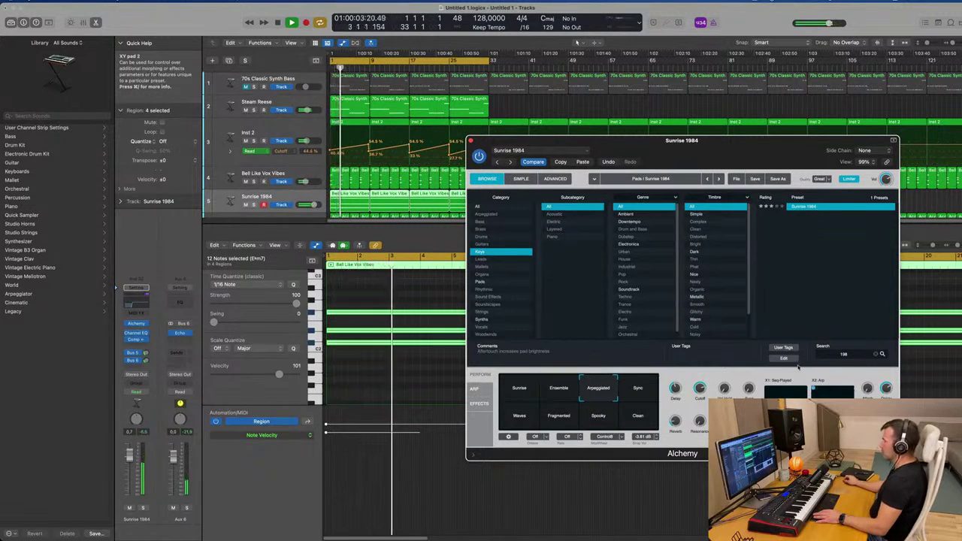
key("Return")
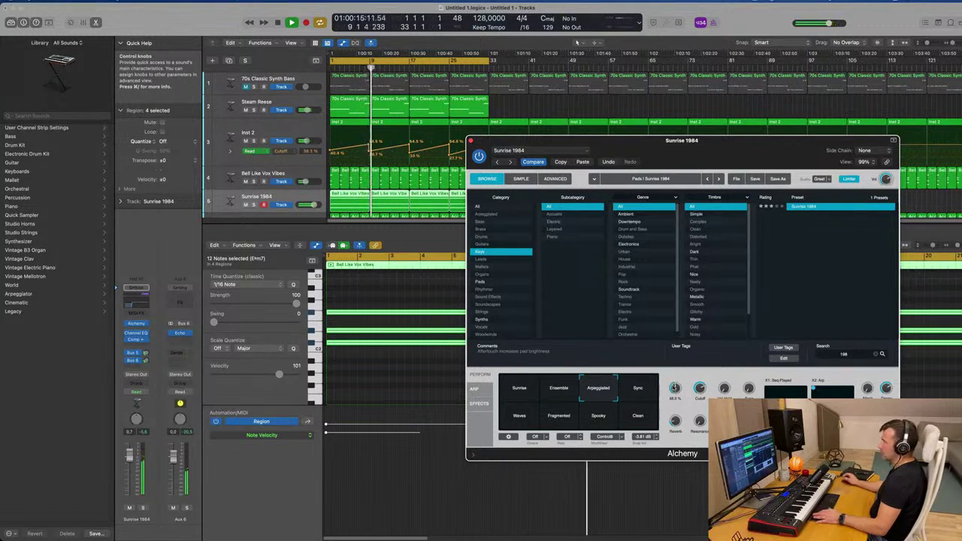
key("space")
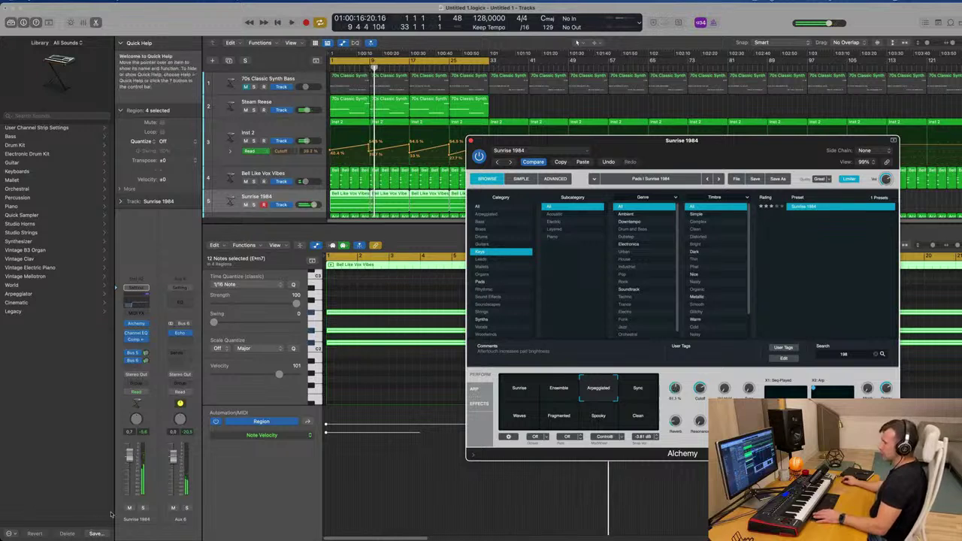
Play Sunrise 1984 soloed, set its sidechained Compressor's threshold to -12.0 dB, and return to the full mix
key("space")
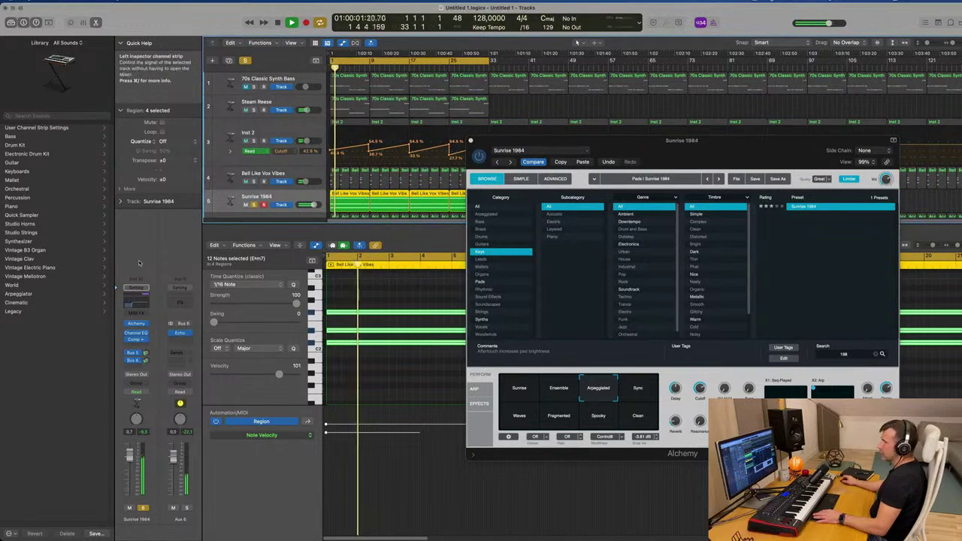
left_click(136, 339)
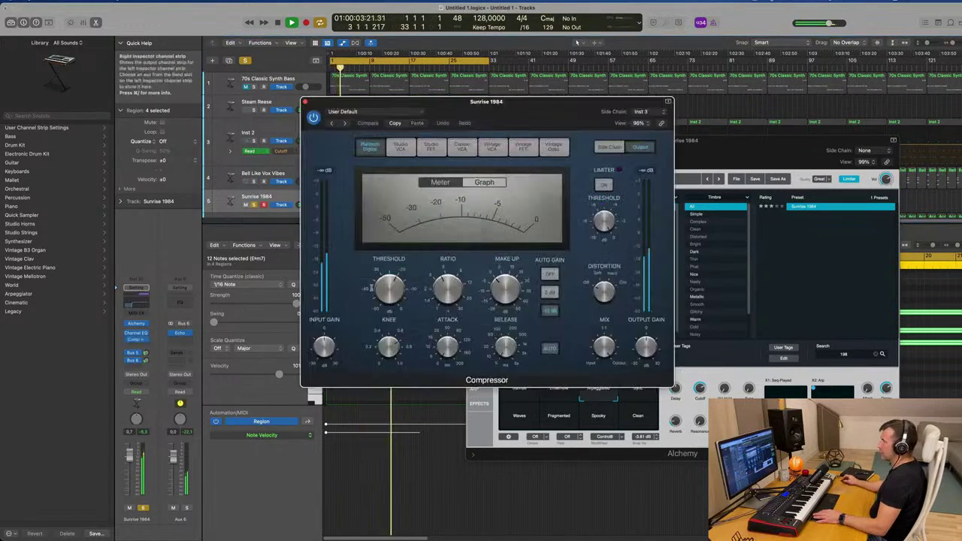
mouse_move(440, 286)
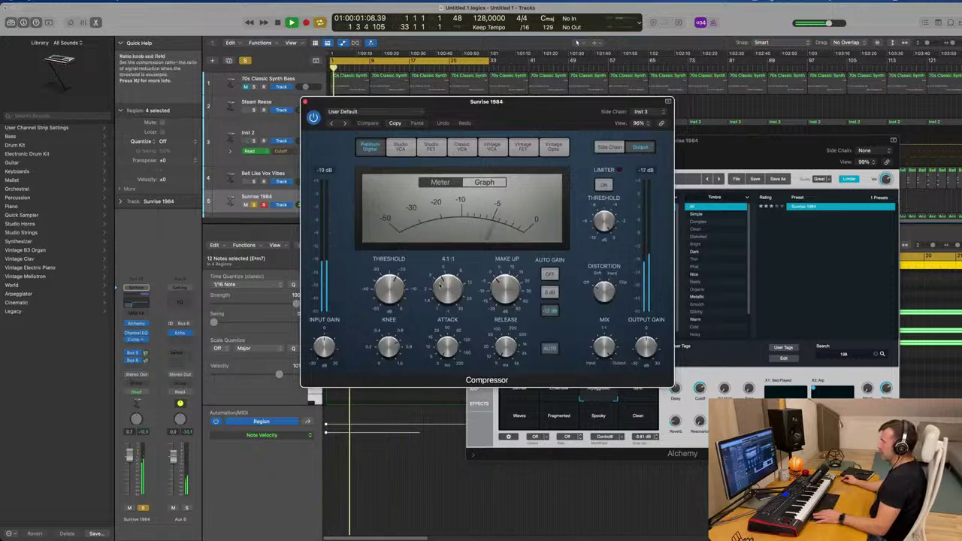
left_click_drag(396, 290, 396, 294)
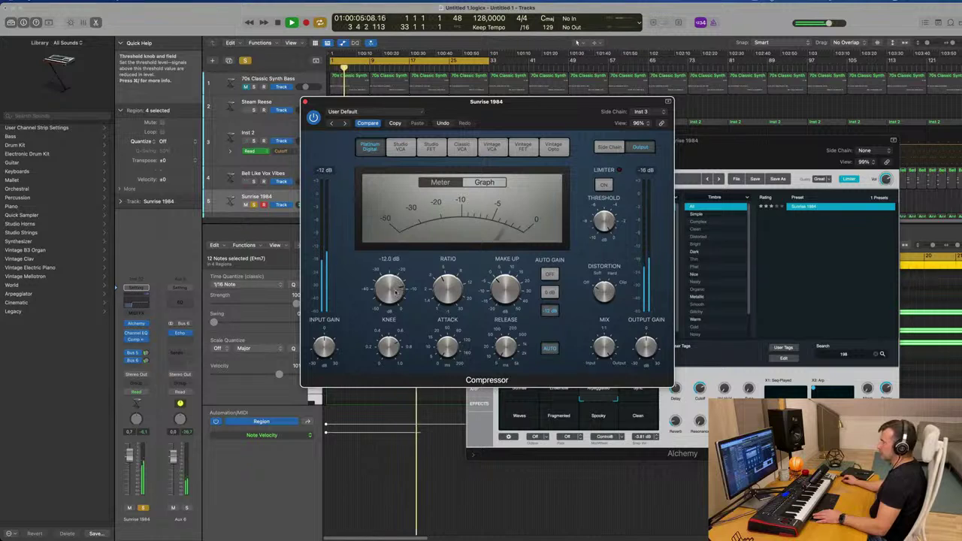
key("space")
left_click(254, 204)
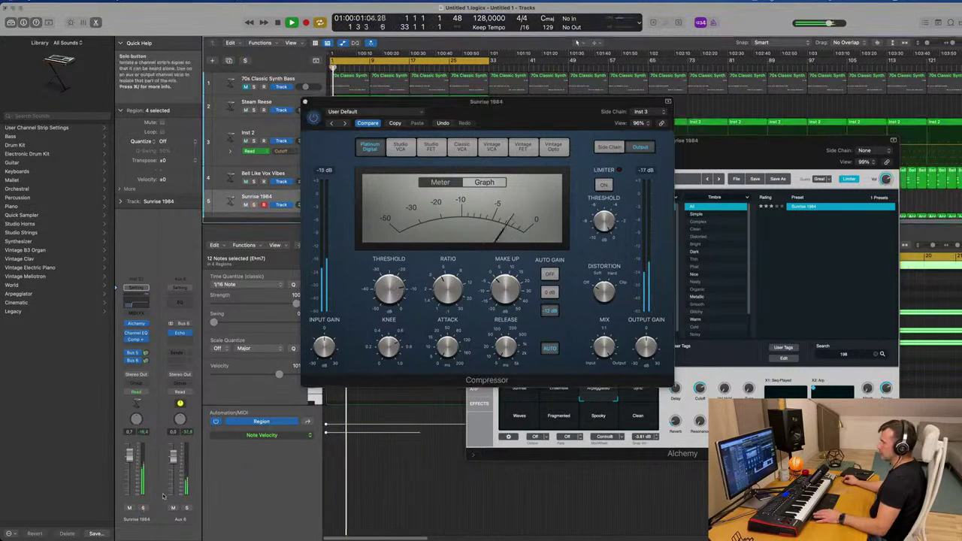
Move the Compressor and Alchemy windows apart and set the Compressor's threshold to -13.5 dB while replaying the mix
key("space")
key("space")
left_click_drag(571, 101, 451, 130)
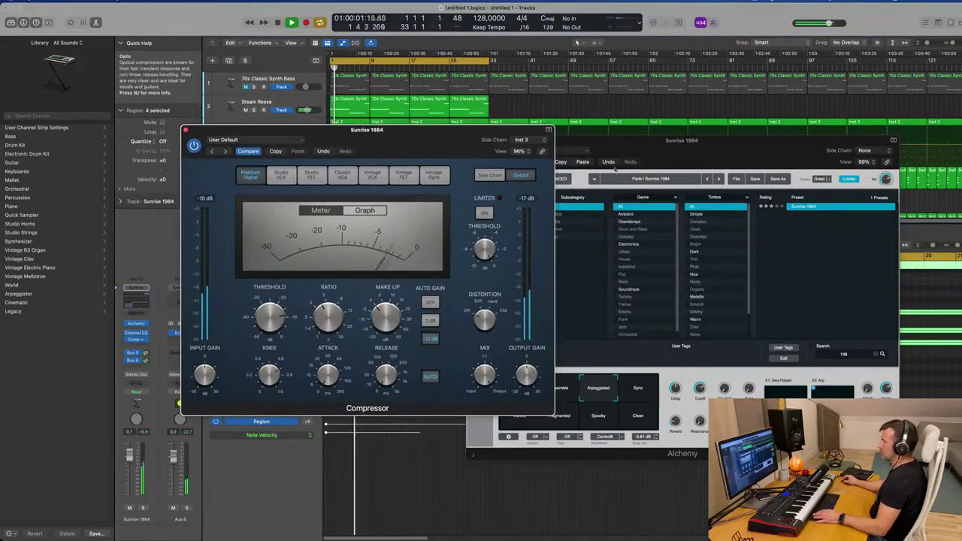
left_click_drag(695, 139, 702, 95)
left_click(276, 316)
key("space")
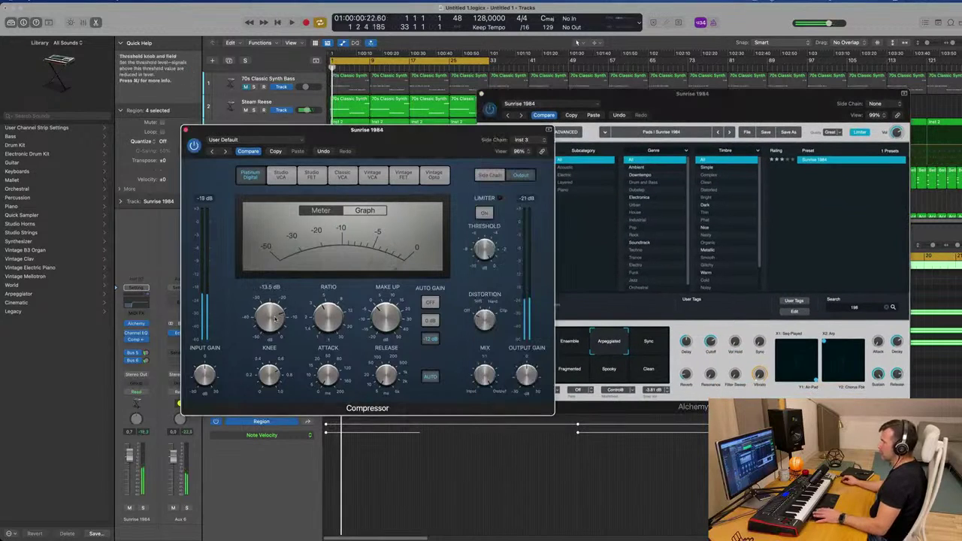
Set the Sunrise 1984 Compressor's threshold to -7.5 dB while the mix plays, and close the Compressor window
left_click(185, 131)
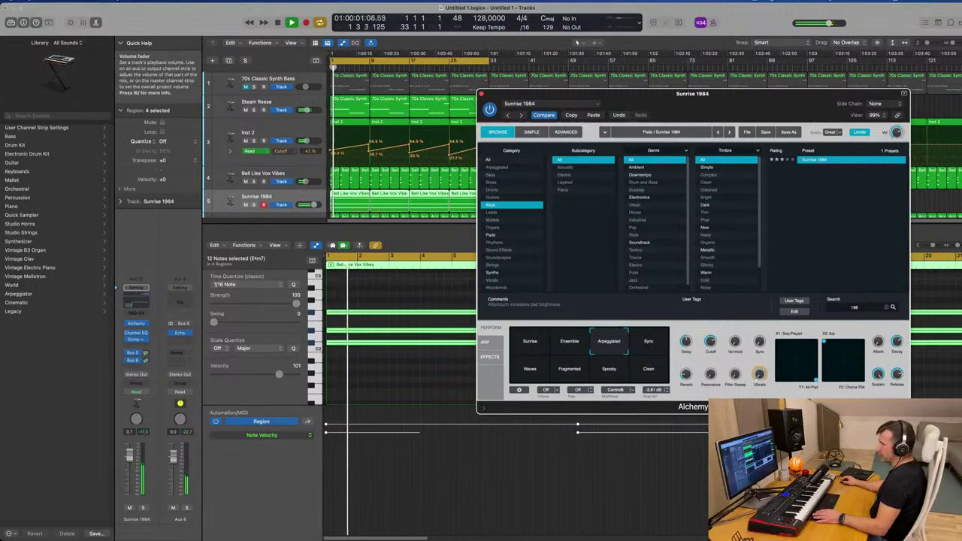
left_click(129, 461)
left_click(135, 340)
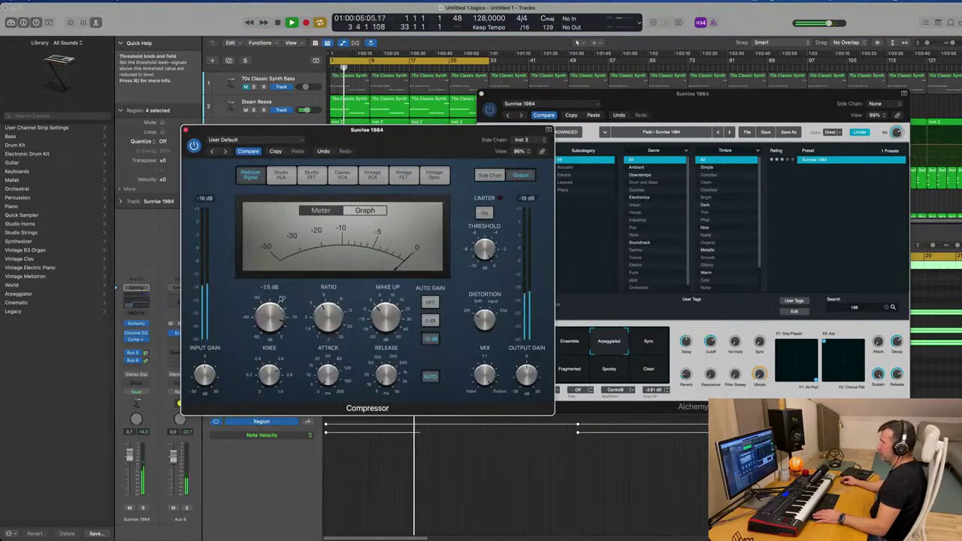
left_click(186, 130)
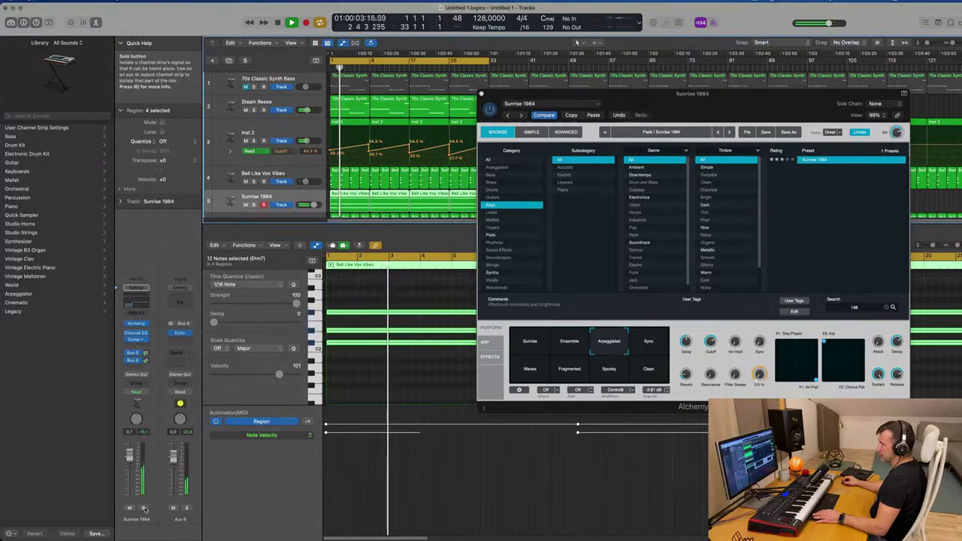
Move the Alchemy window and adjust Sunrise 1984's Attack, Delay and Cutoff, listening to it soloed and back in the full mix
key("ctrl+s")
left_click_drag(757, 102, 689, 98)
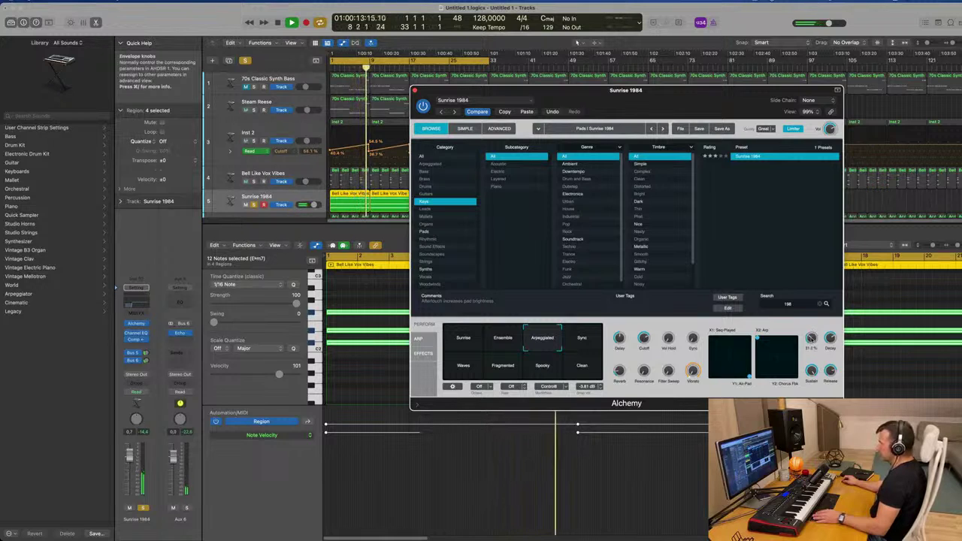
left_click(143, 508)
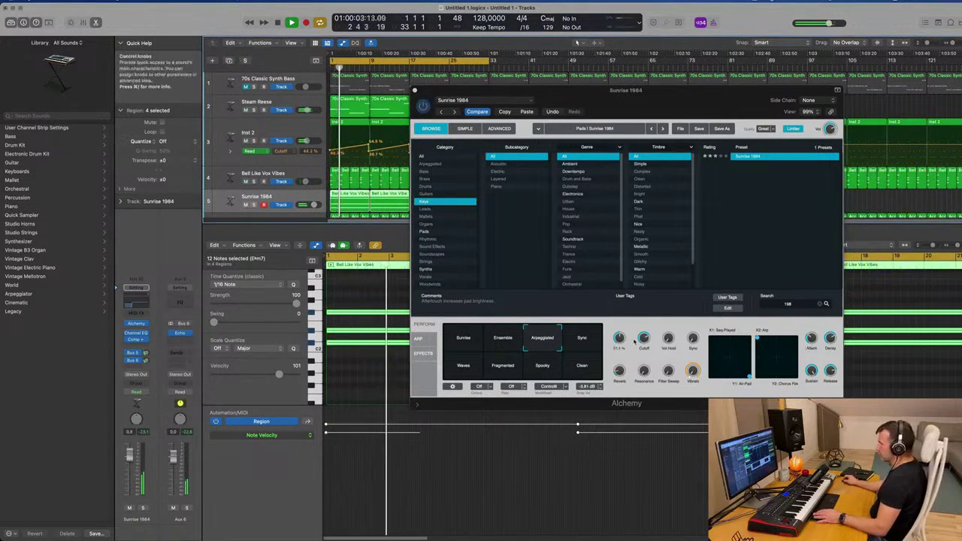
left_click(644, 337)
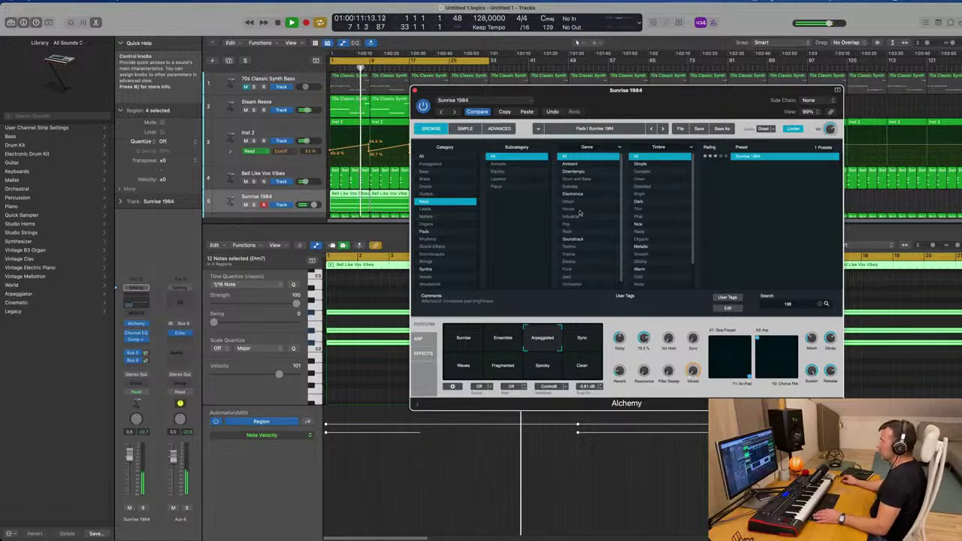
Close the Alchemy window, deselect the Sunrise 1984 regions and show the mixer in place of the piano roll
key("super+w")
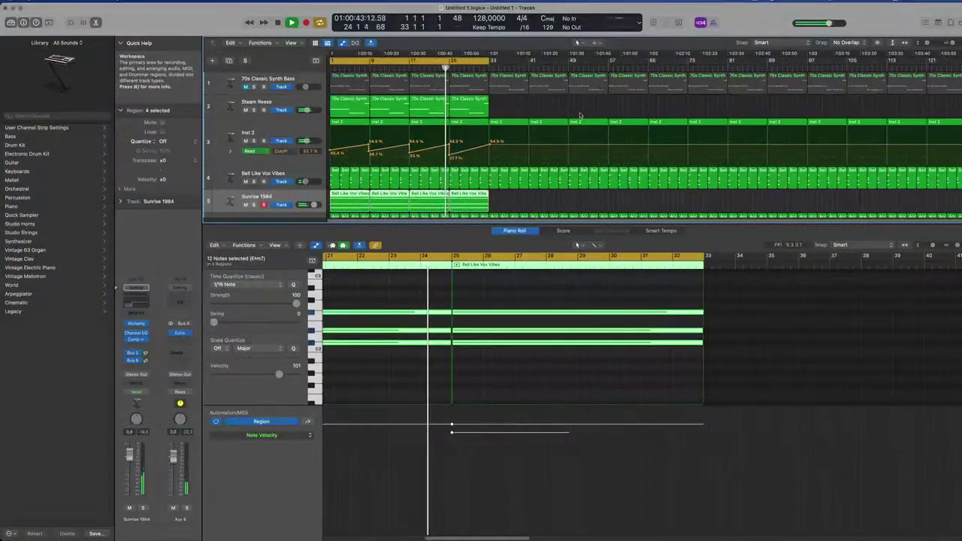
left_click(579, 115)
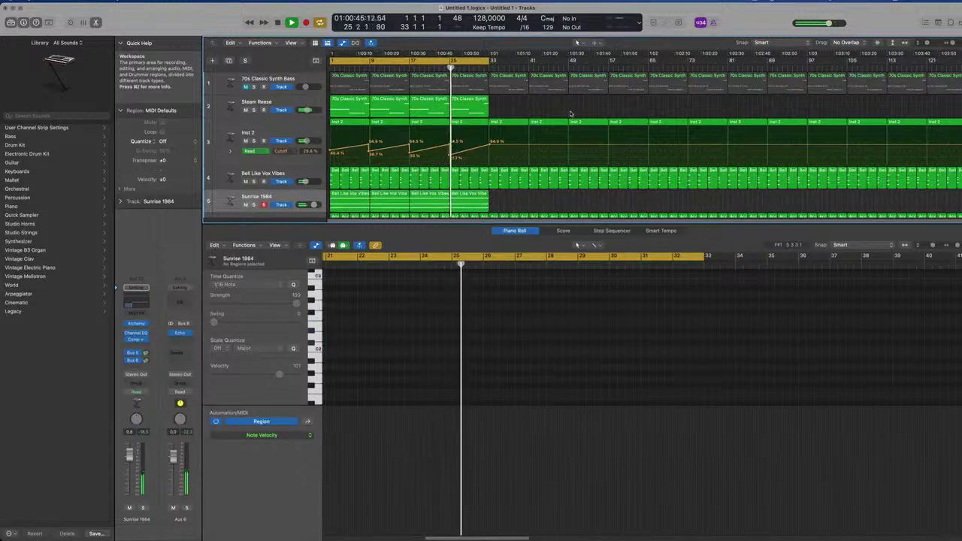
key("x")
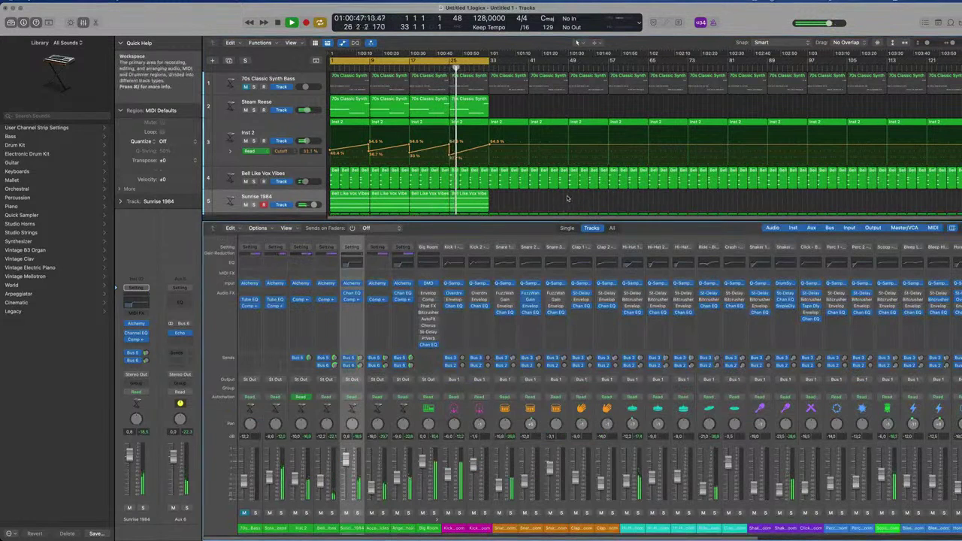